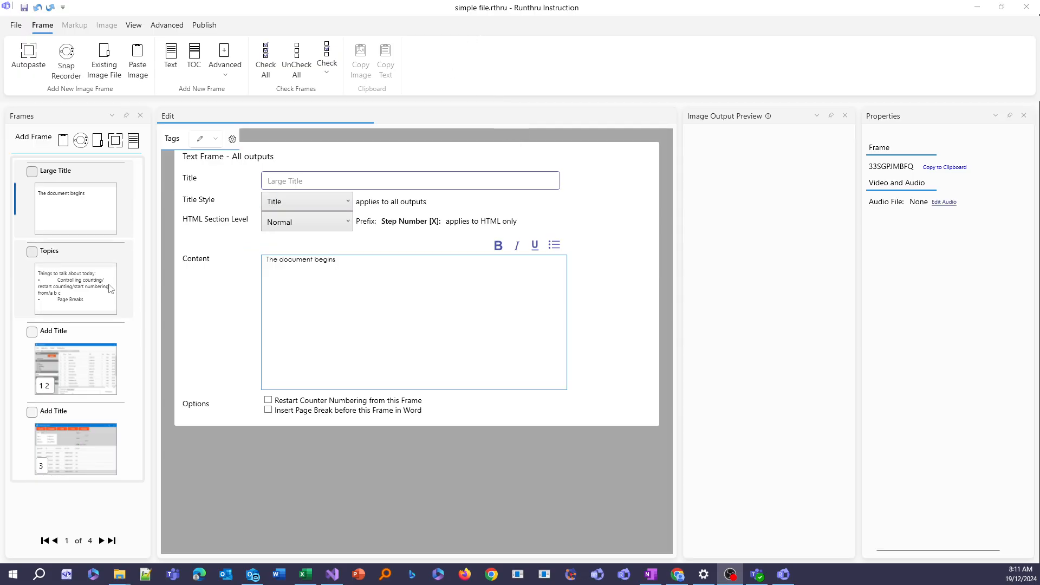
# Step: Review the Topics frame and add a counter callout over the table in the first image frame
pyautogui.click(87, 290)
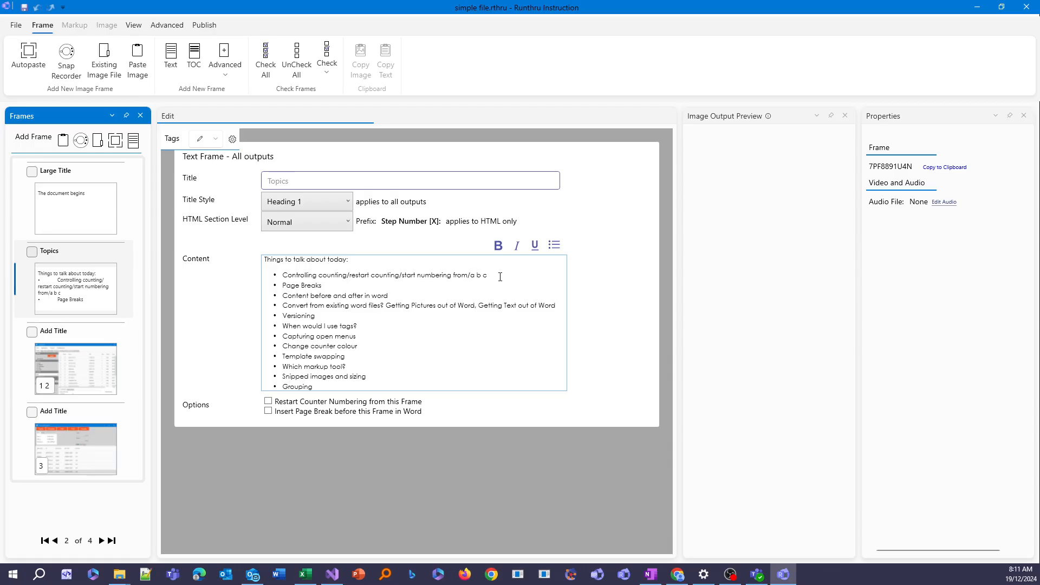
pyautogui.click(75, 374)
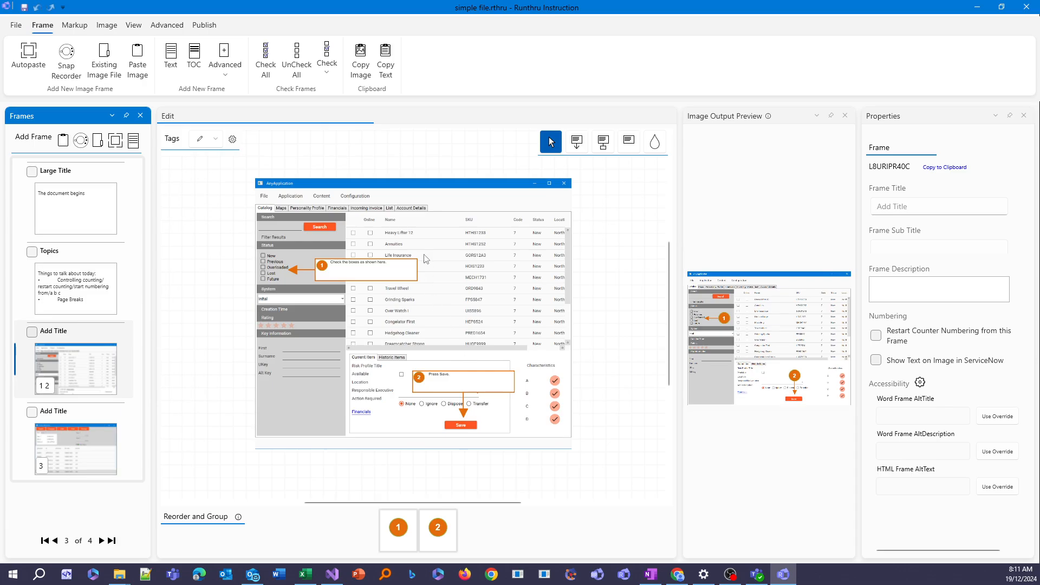
pyautogui.click(577, 142)
pyautogui.click(499, 286)
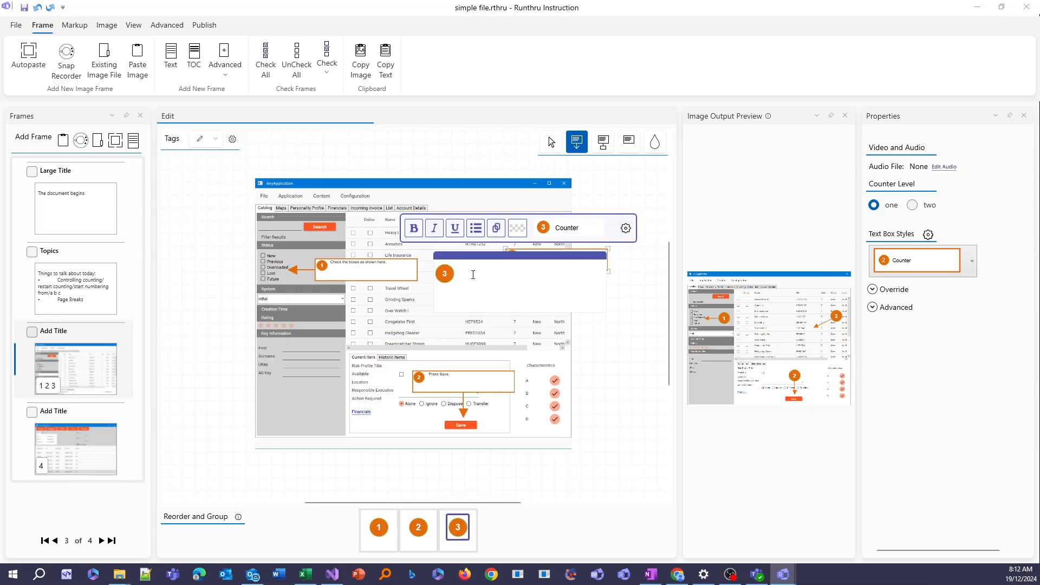
# Step: Delete the empty counter callout just added over the table
pyautogui.click(551, 142)
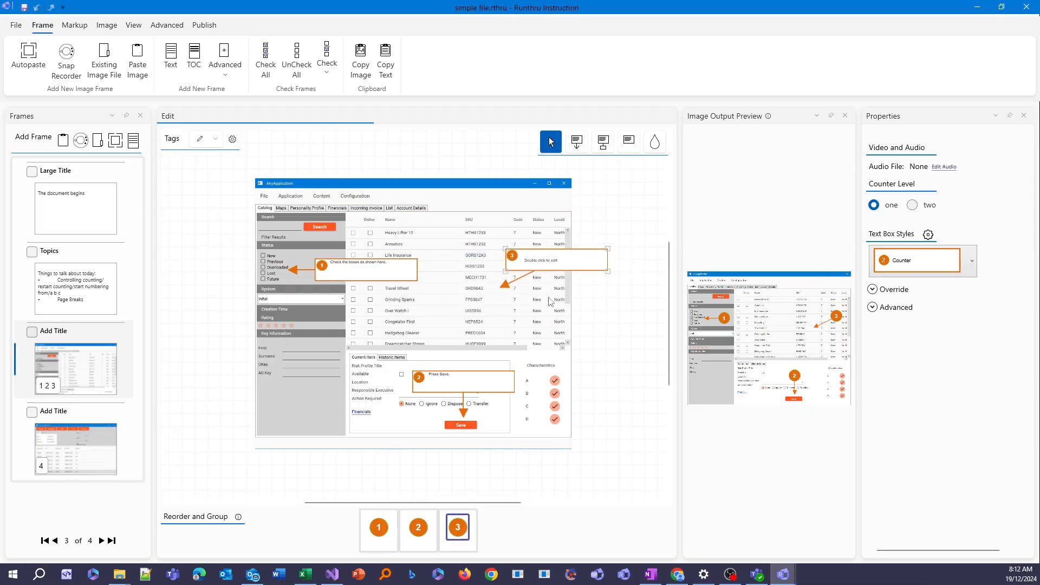
pyautogui.moveTo(547, 256); pyautogui.dragTo(537, 248)
pyautogui.press('Delete')
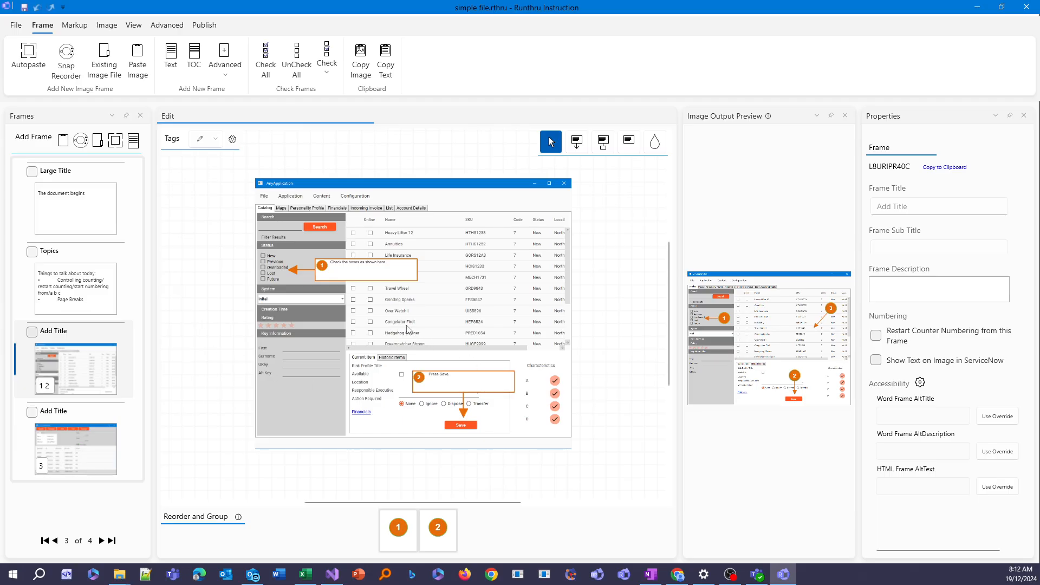
# Step: Restart counter numbering from the Financial Information image frame
pyautogui.click(88, 456)
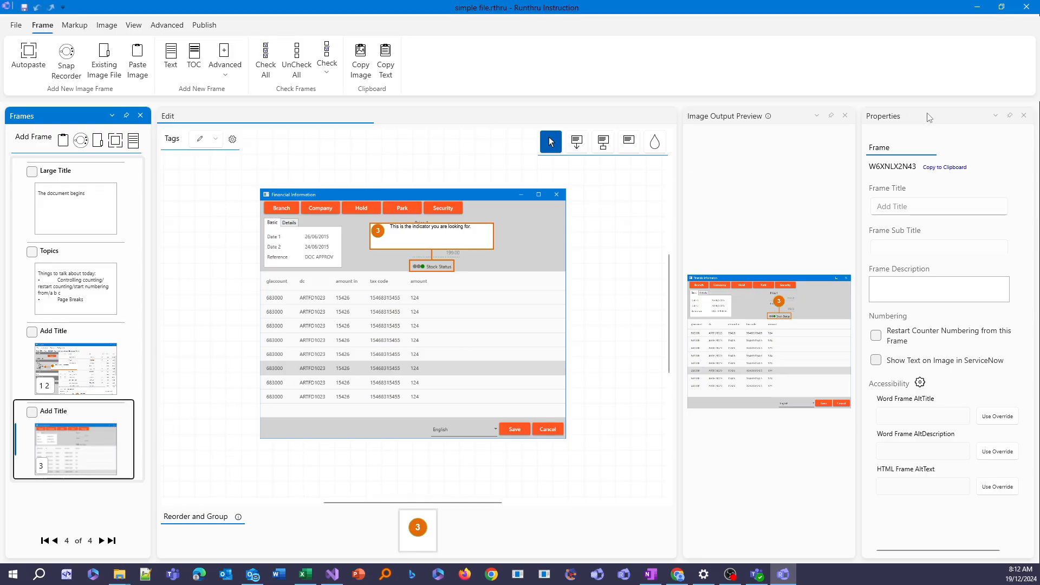
pyautogui.click(134, 26)
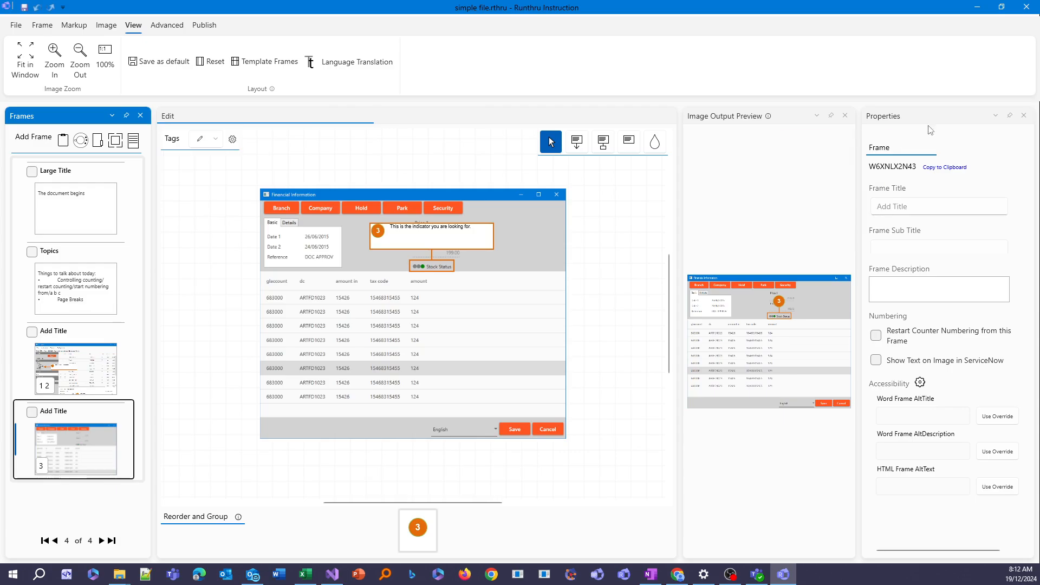
pyautogui.click(43, 25)
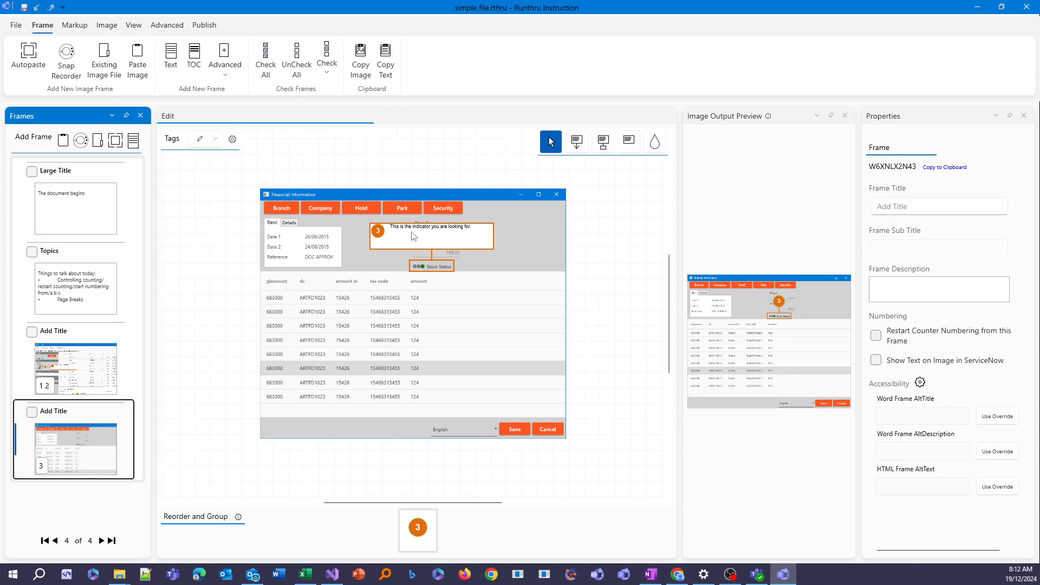
pyautogui.click(473, 236)
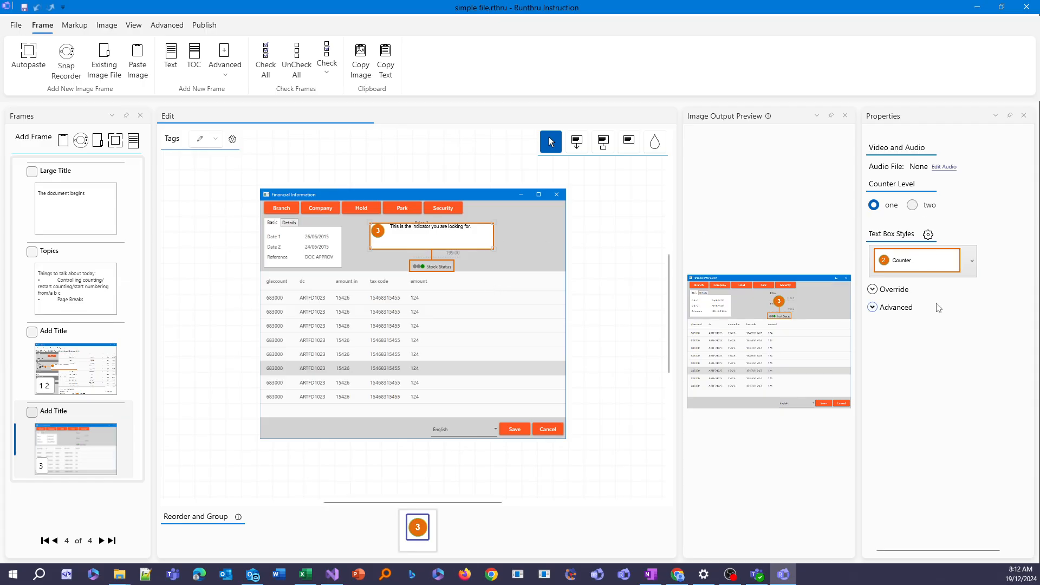
pyautogui.click(507, 297)
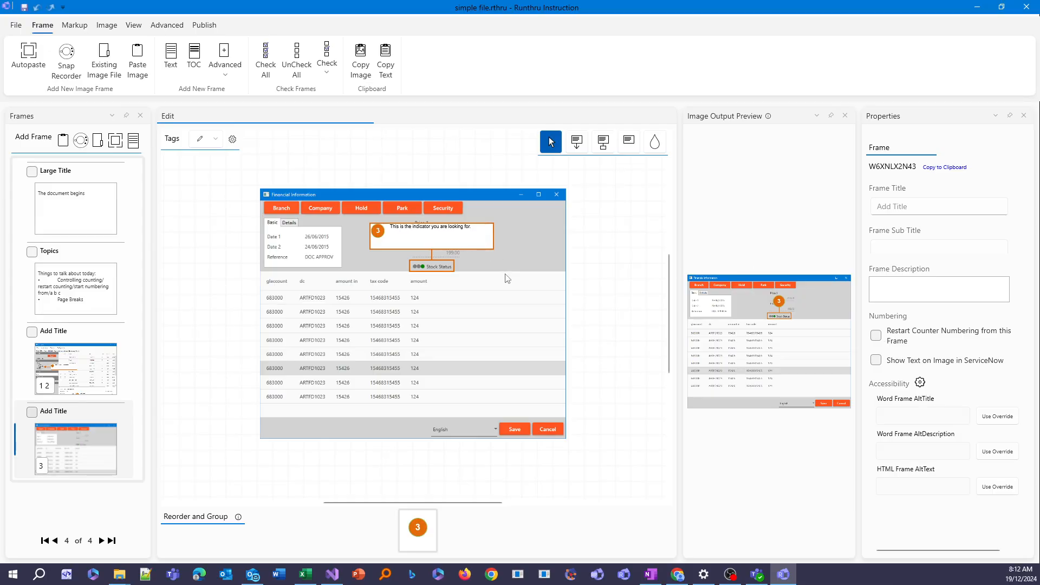
pyautogui.click(877, 338)
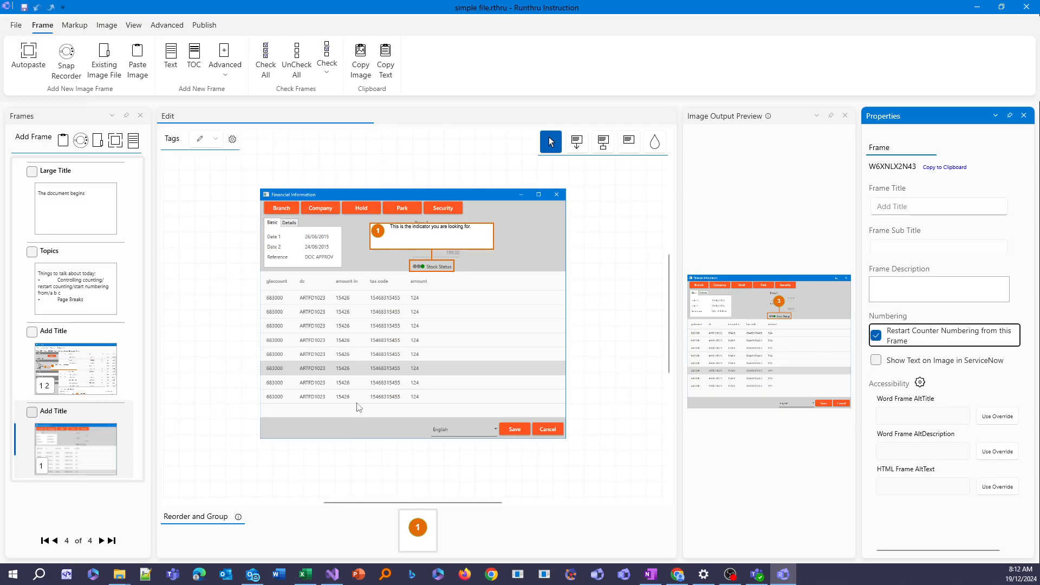
# Step: Turn off the counter numbering restart on the Financial Information frame and return to the Topics frame
pyautogui.click(877, 336)
pyautogui.click(94, 285)
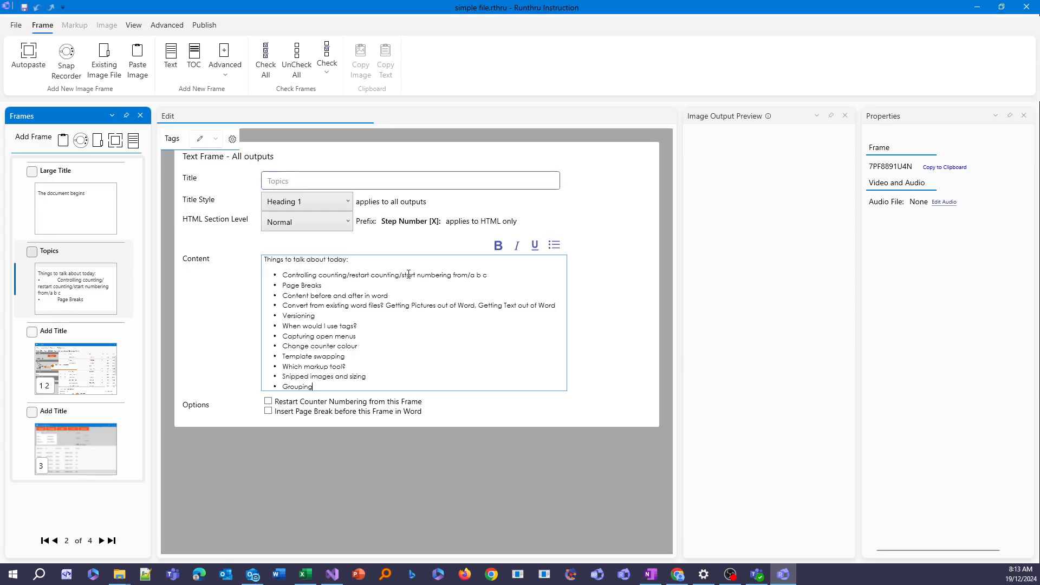
# Step: Set the document properties to start counters from 10
pyautogui.click(61, 359)
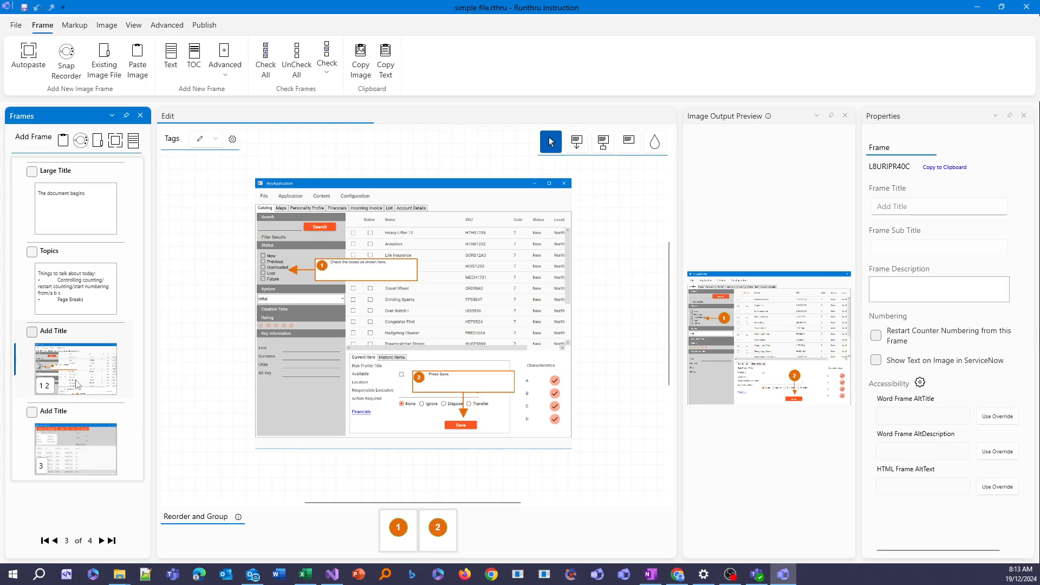
pyautogui.click(175, 26)
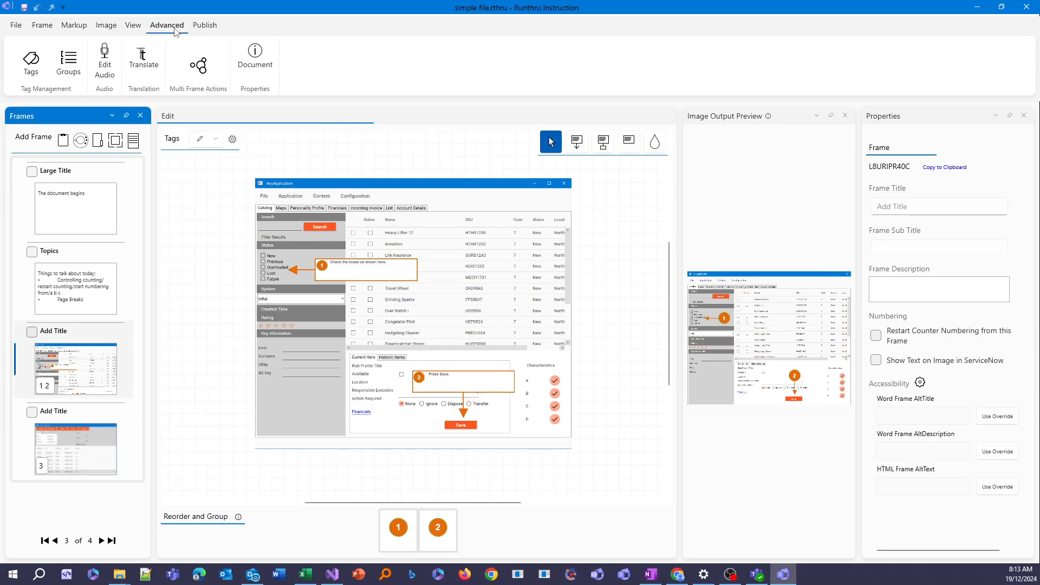
pyautogui.click(253, 61)
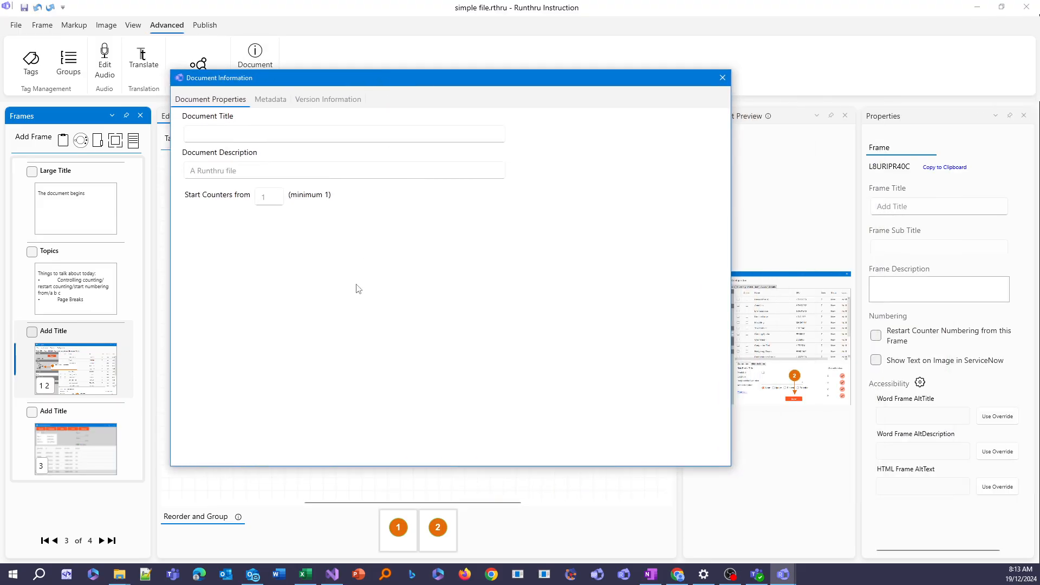
pyautogui.click(282, 205)
pyautogui.click(274, 198)
pyautogui.write('0')
pyautogui.click(347, 172)
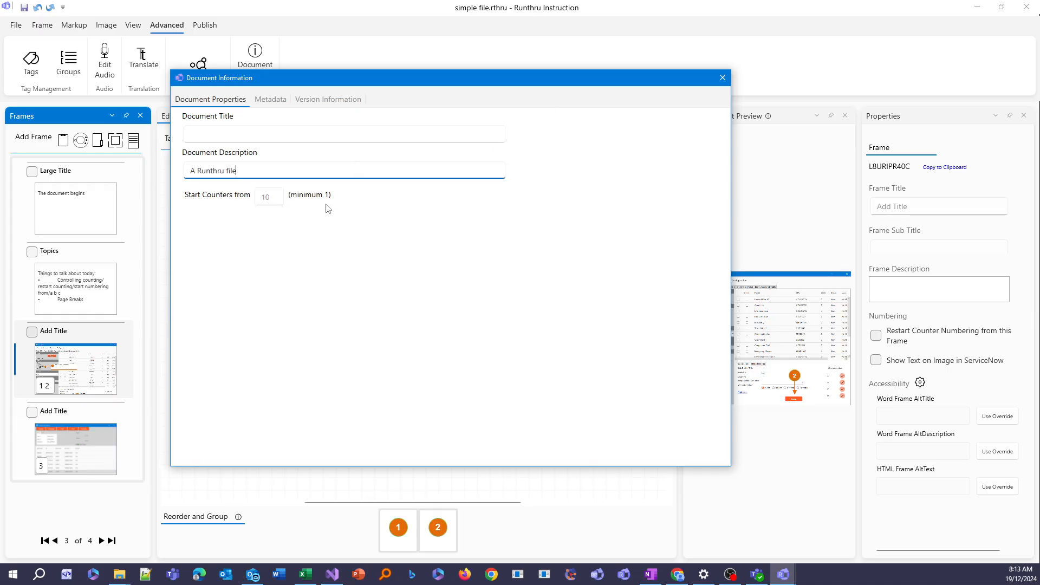
pyautogui.click(723, 78)
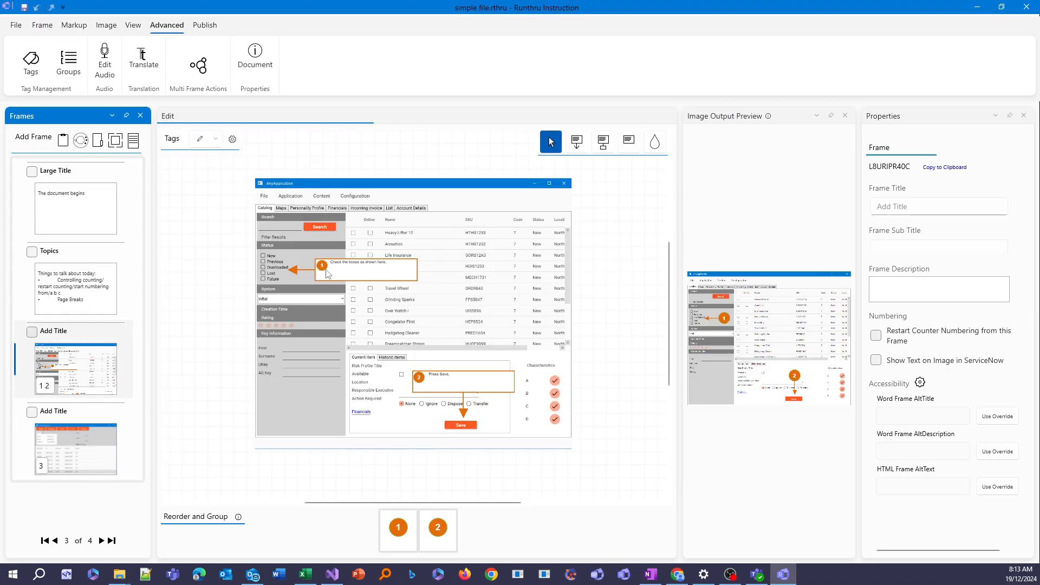
# Step: Add a test counter callout in the upper part of the first image frame's table and delete it again
pyautogui.click(576, 150)
pyautogui.moveTo(512, 251); pyautogui.dragTo(492, 271)
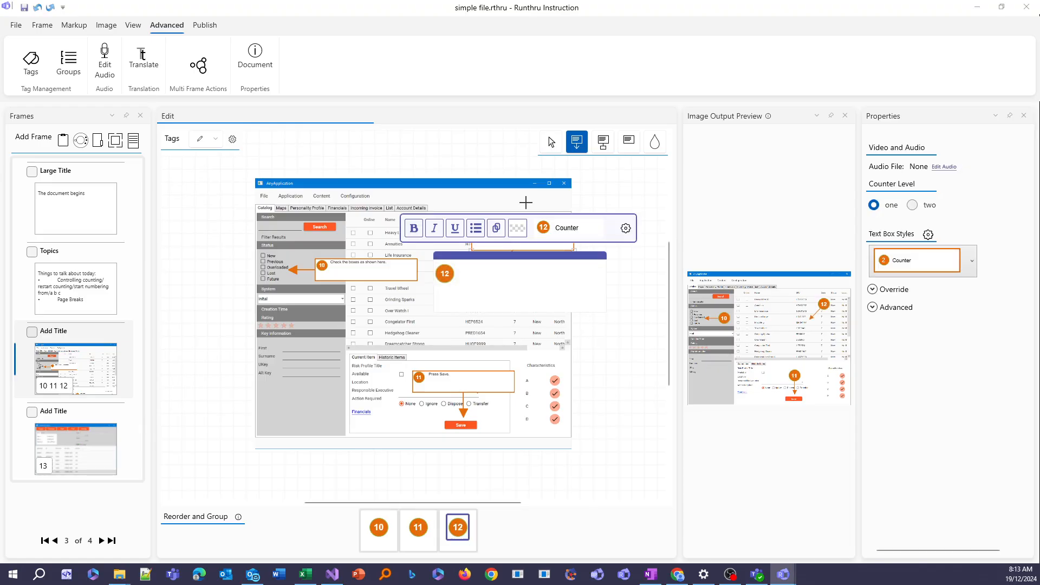
pyautogui.click(551, 143)
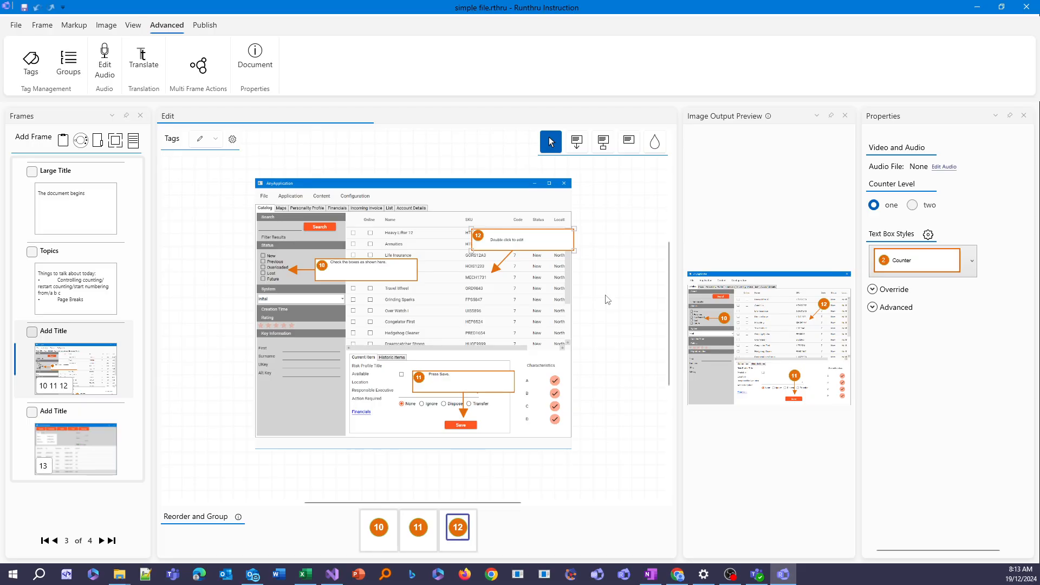
pyautogui.press('Delete')
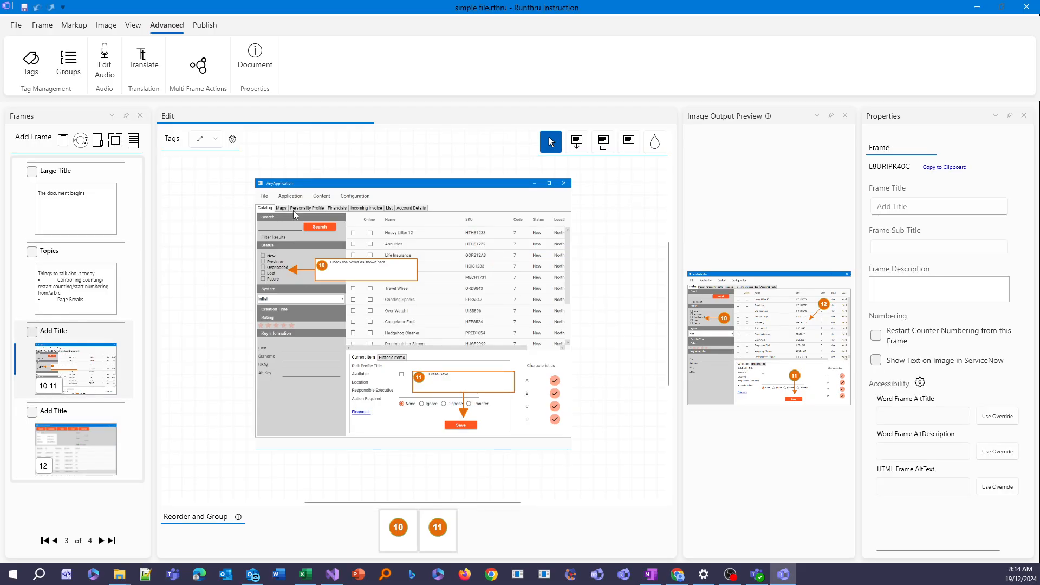
# Step: Set the document's counters to start from 1
pyautogui.click(258, 51)
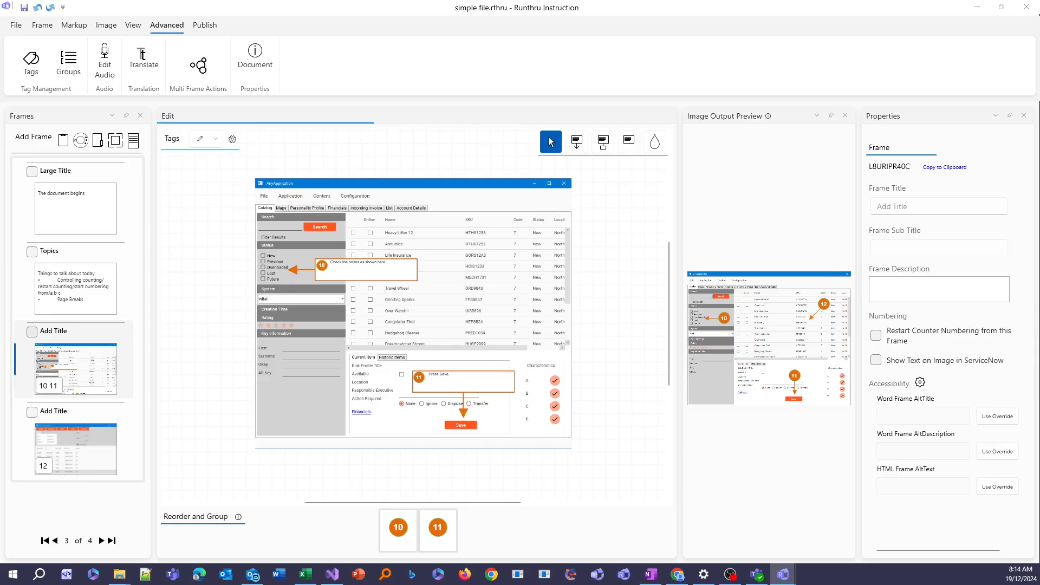
pyautogui.moveTo(362, 237); pyautogui.dragTo(281, 238)
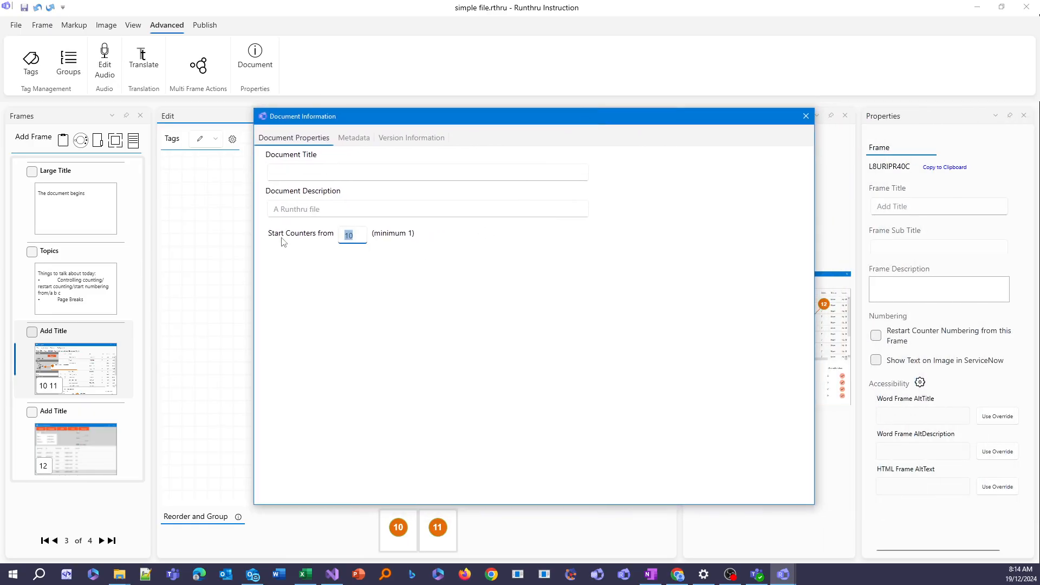
pyautogui.click(806, 116)
# Step: Add another counter callout over the table to check the numbering, and remove it
pyautogui.click(577, 142)
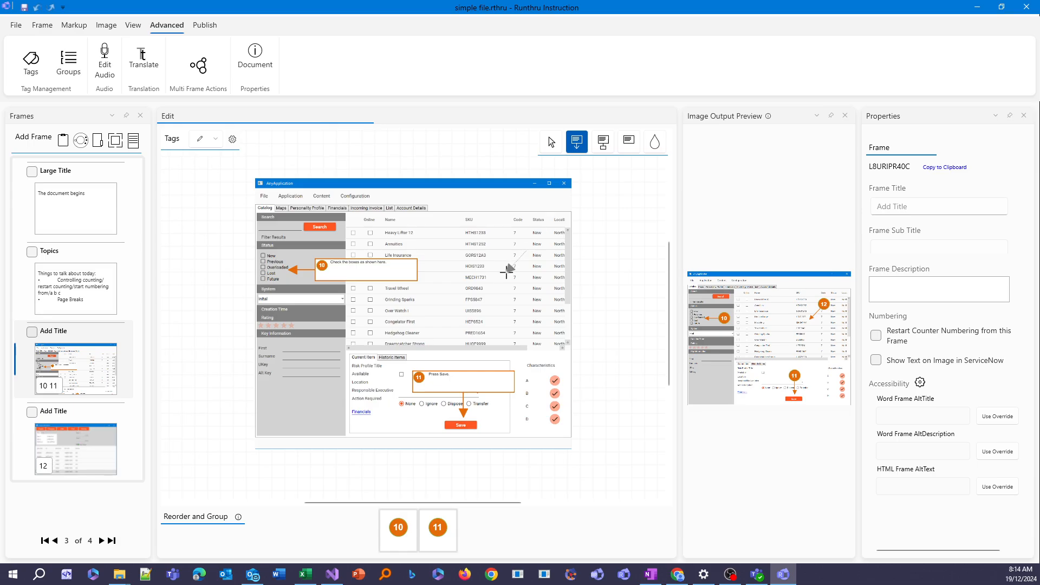
pyautogui.click(509, 269)
pyautogui.click(551, 142)
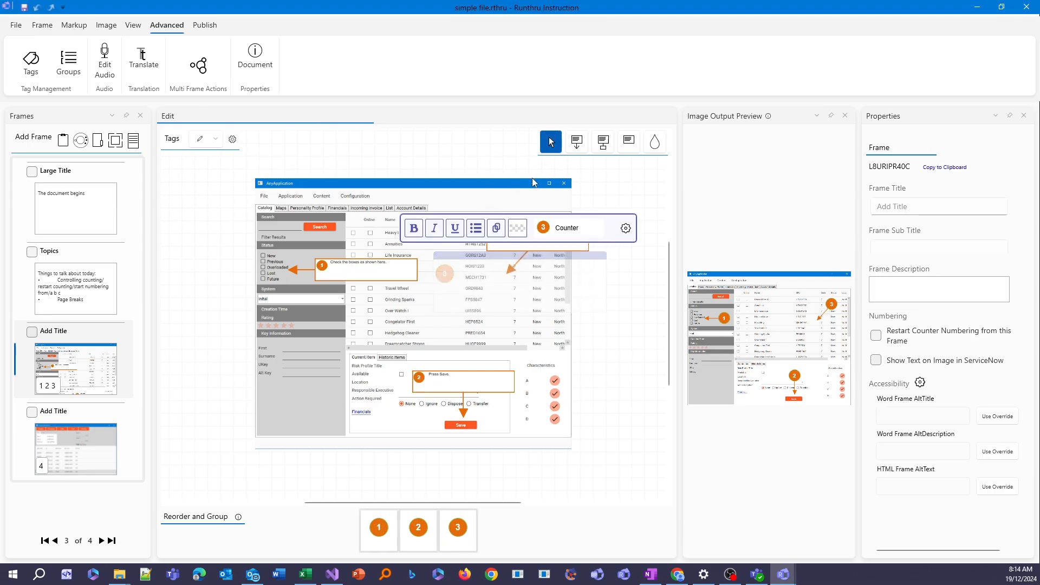
pyautogui.click(551, 239)
pyautogui.press('Delete')
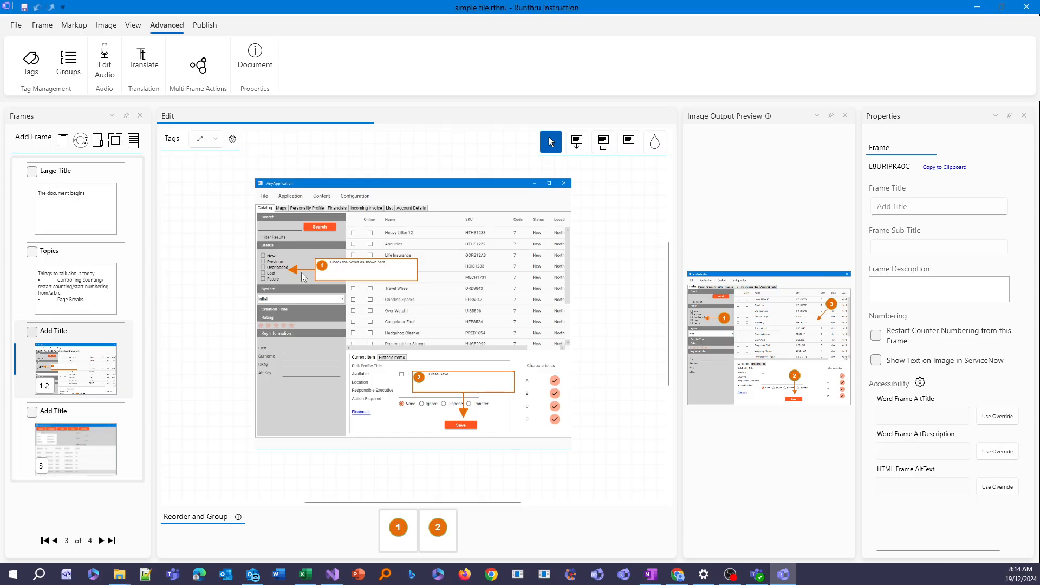
# Step: Set the counter level of the "Press Save" callout in the first image frame to two
pyautogui.click(113, 285)
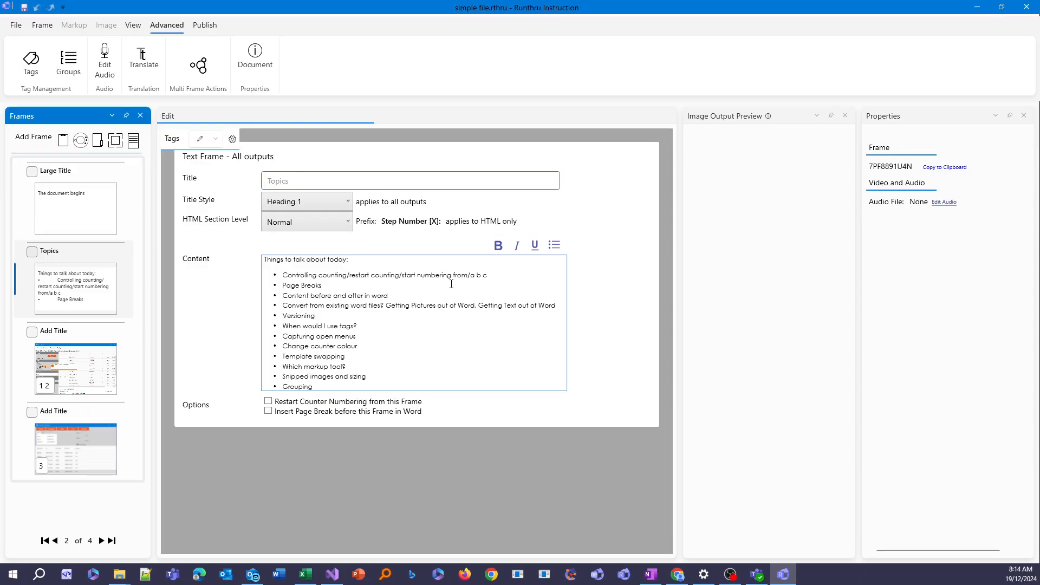
pyautogui.click(76, 368)
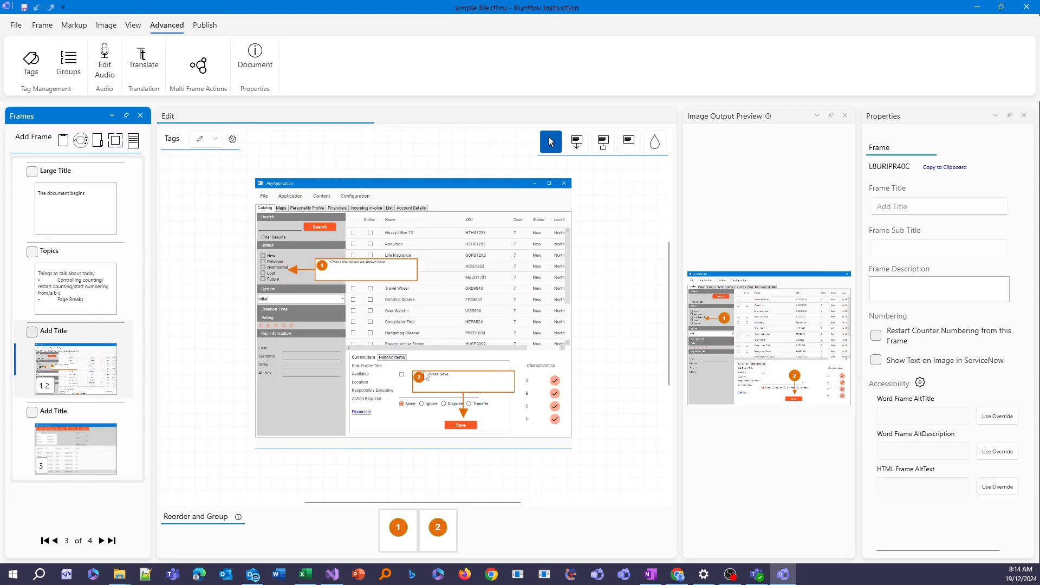
pyautogui.click(437, 388)
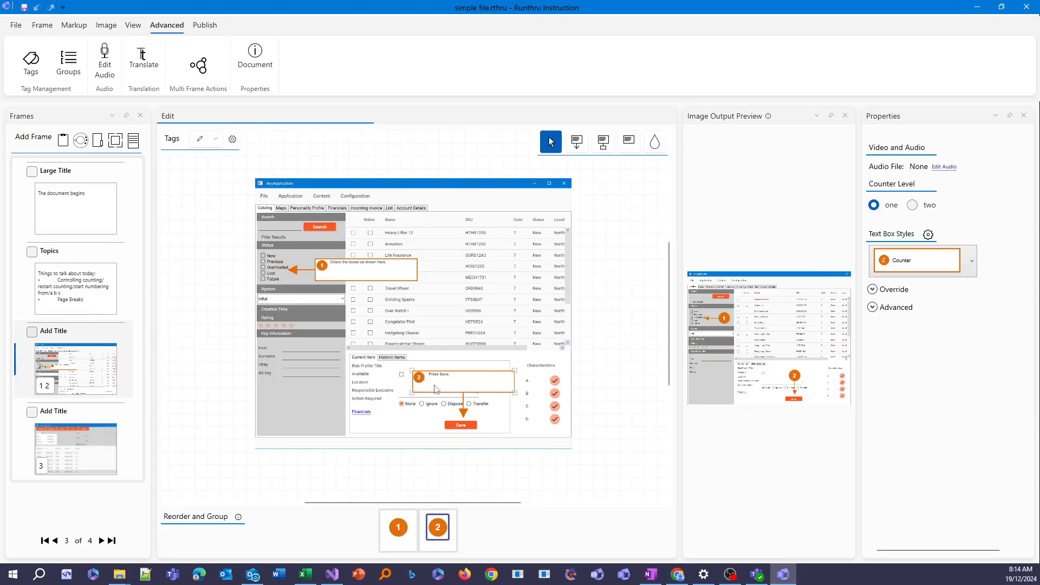
pyautogui.click(494, 320)
pyautogui.click(500, 379)
pyautogui.click(916, 205)
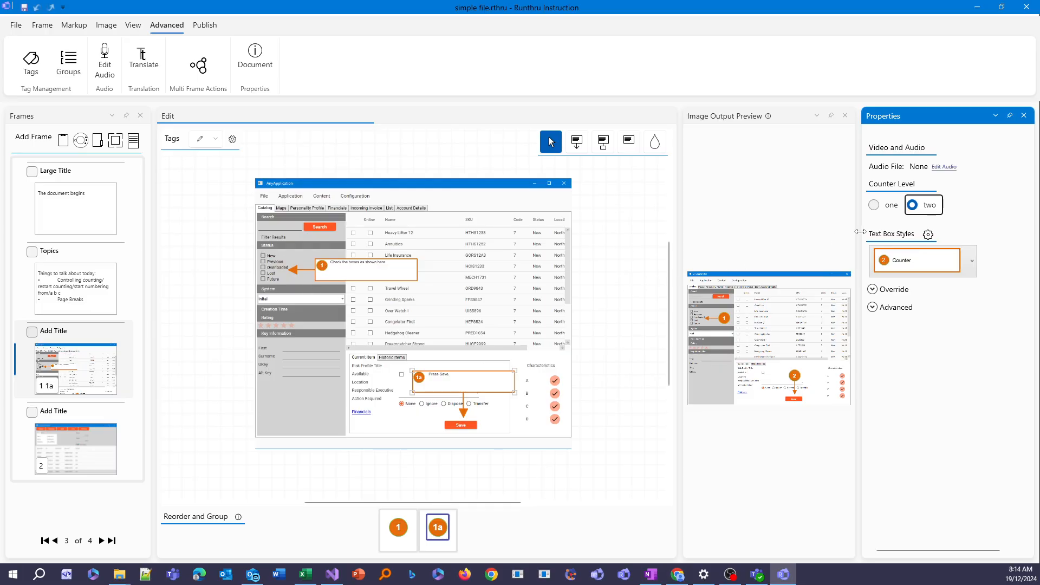
# Step: Return the "Press Save" callout to counter level one and deselect it
pyautogui.click(874, 206)
pyautogui.click(462, 289)
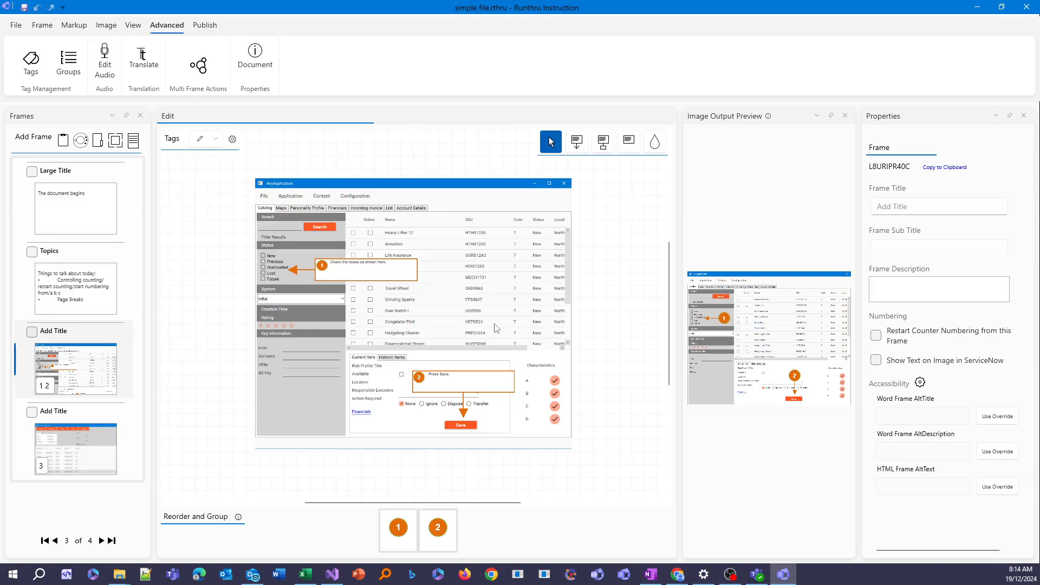
# Step: Open the Topics frame and place the cursor at the "Page Breaks" bullet
pyautogui.click(76, 287)
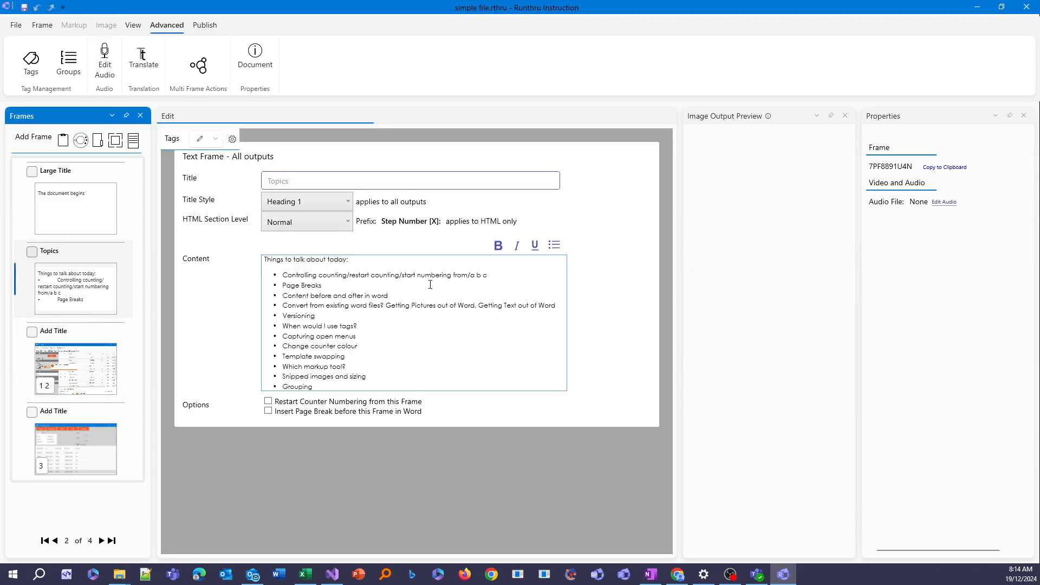
pyautogui.click(394, 295)
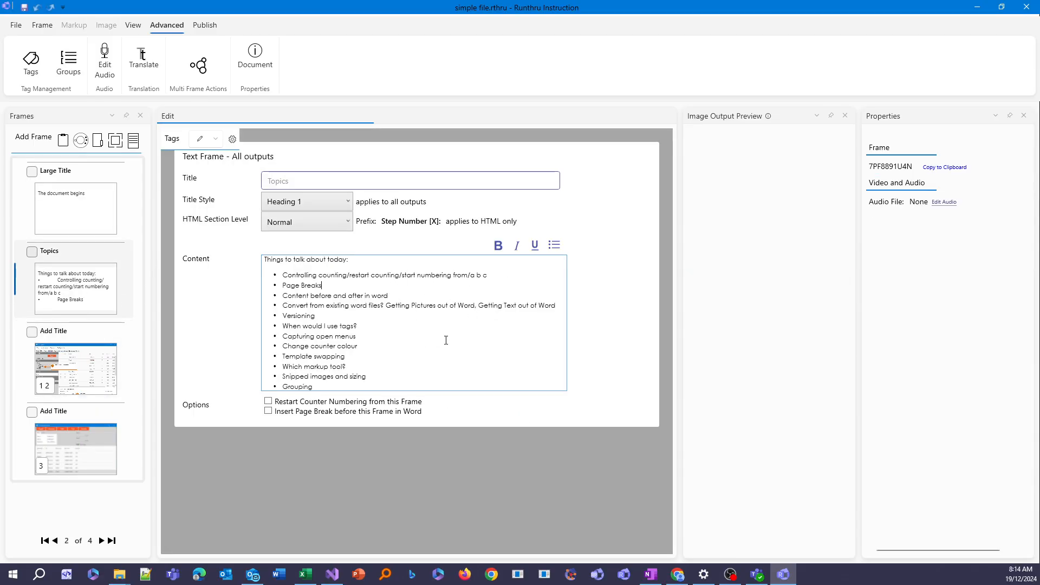
pyautogui.click(363, 285)
# Step: Publish all frames to Word and look through the generated document
pyautogui.click(200, 27)
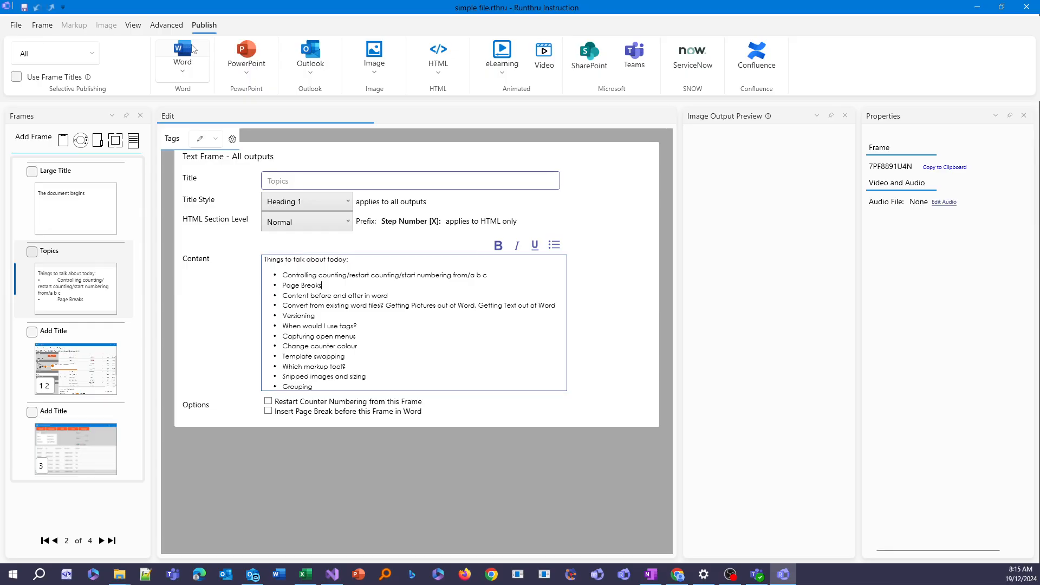
pyautogui.click(191, 50)
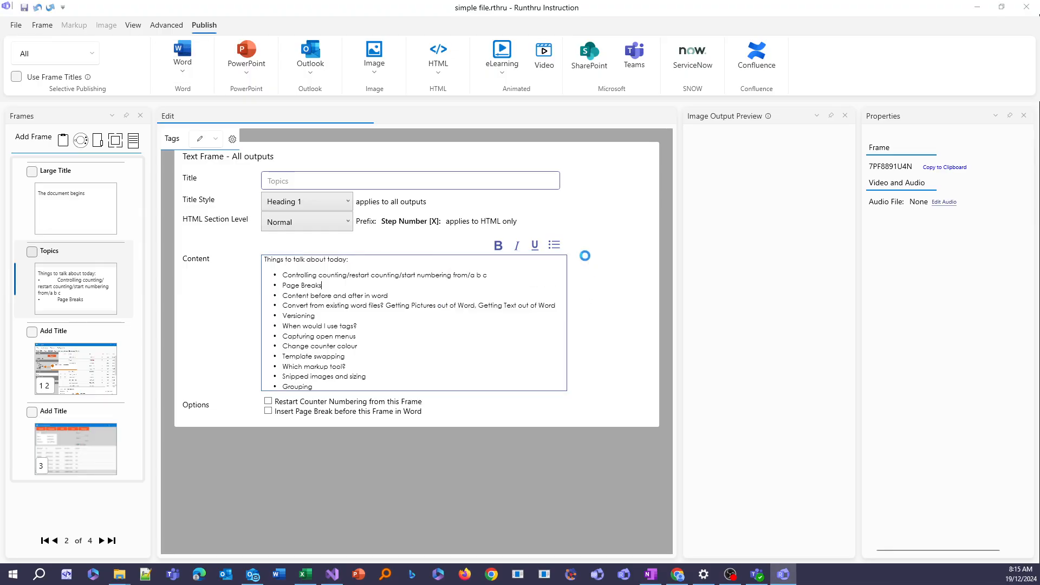
pyautogui.scroll(-3, 526, 291)
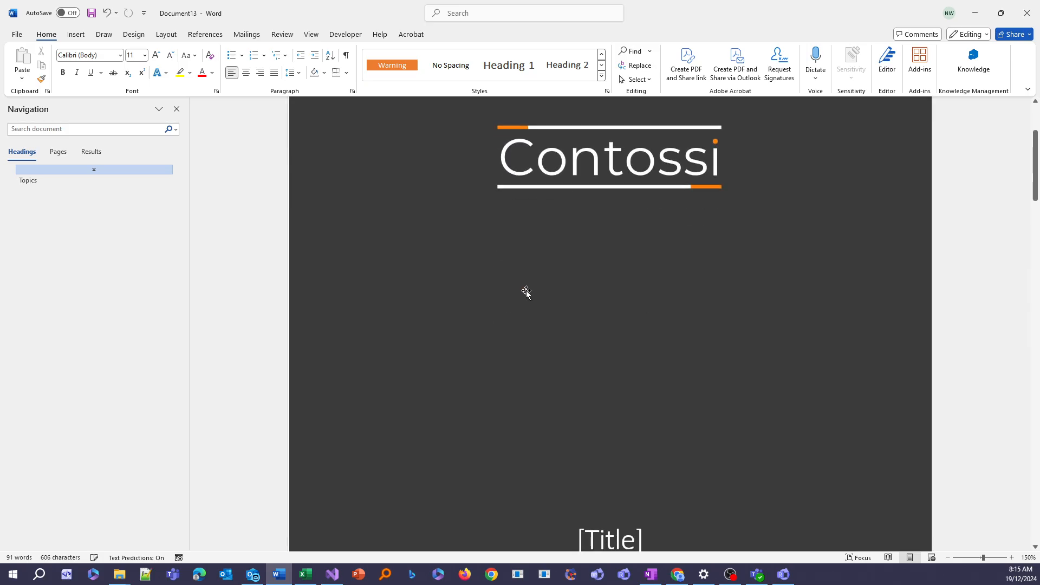
# Step: Examine how the Large Title and Topics sections follow each other in the published Word document, and close it without saving
pyautogui.scroll(-4, 746, 262)
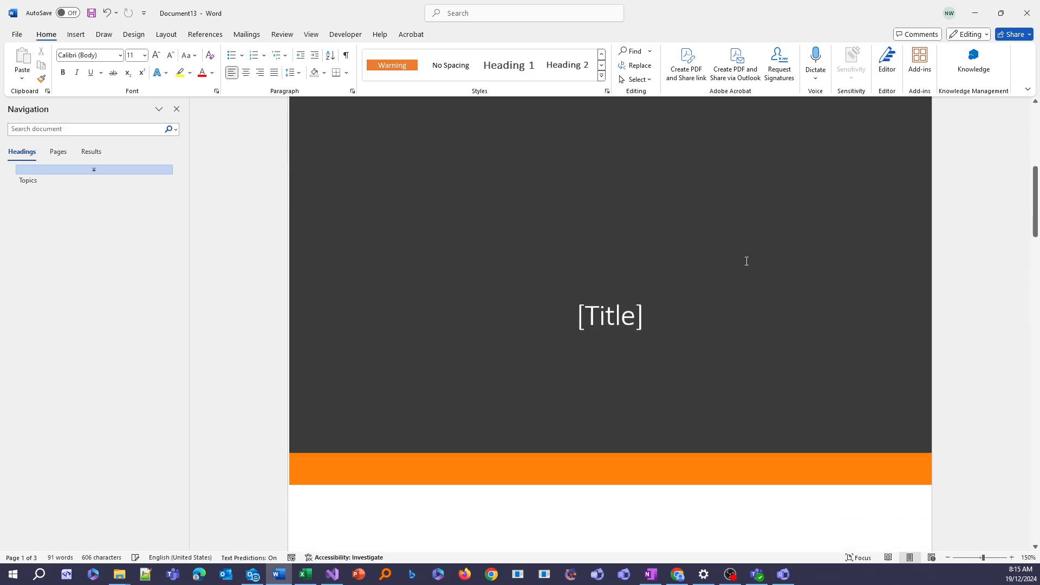
pyautogui.scroll(-10, 746, 261)
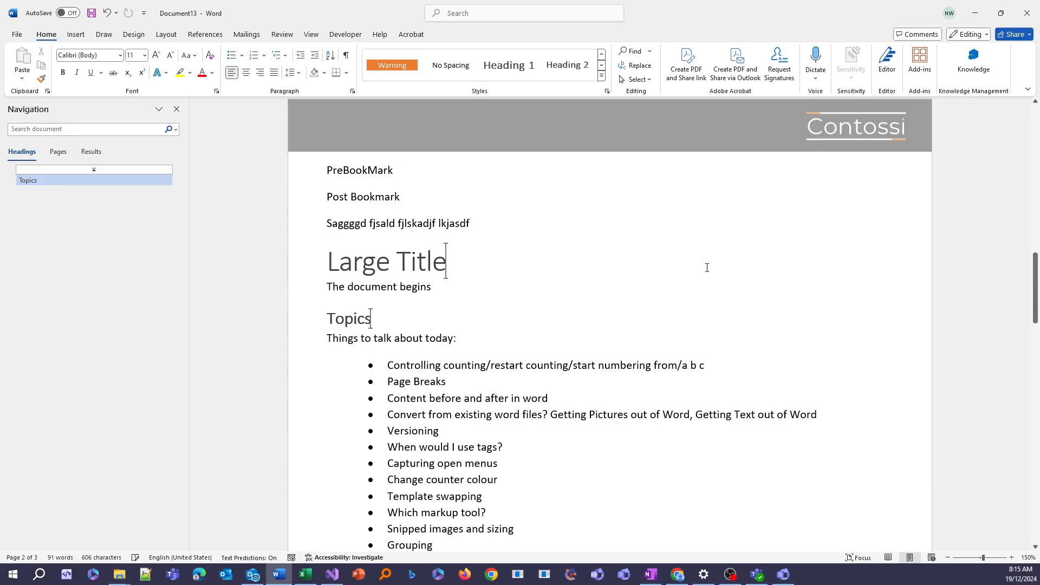
pyautogui.scroll(-1, 686, 309)
pyautogui.scroll(-2, 441, 263)
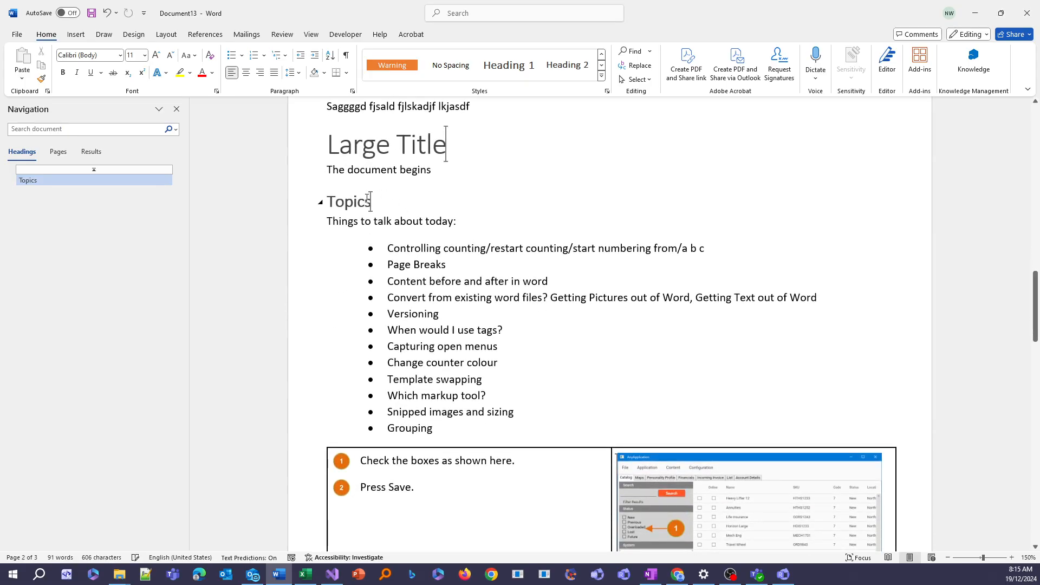
pyautogui.click(368, 201)
pyautogui.moveTo(328, 146); pyautogui.dragTo(465, 145)
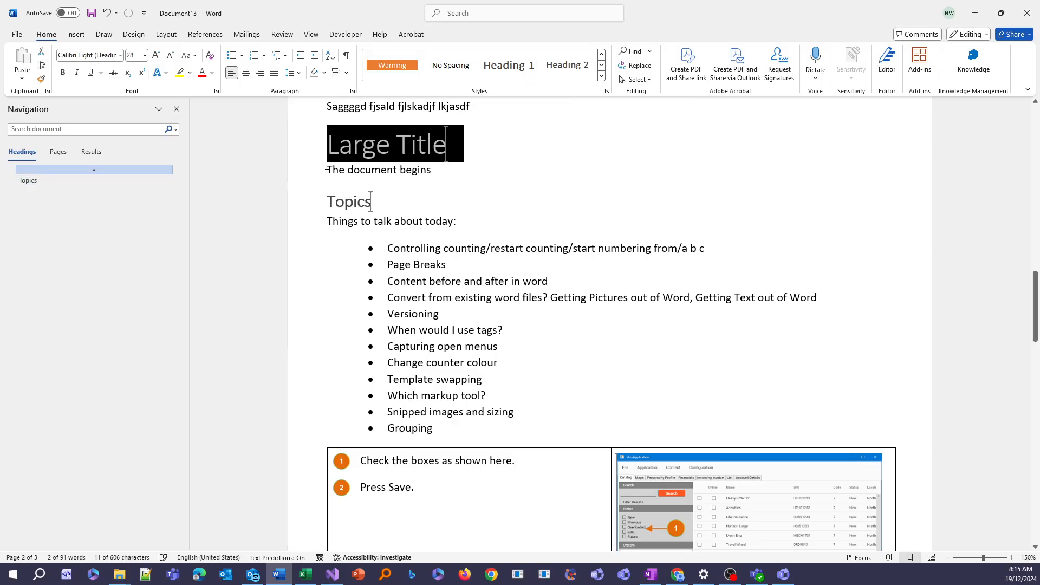
pyautogui.moveTo(327, 167); pyautogui.dragTo(464, 169)
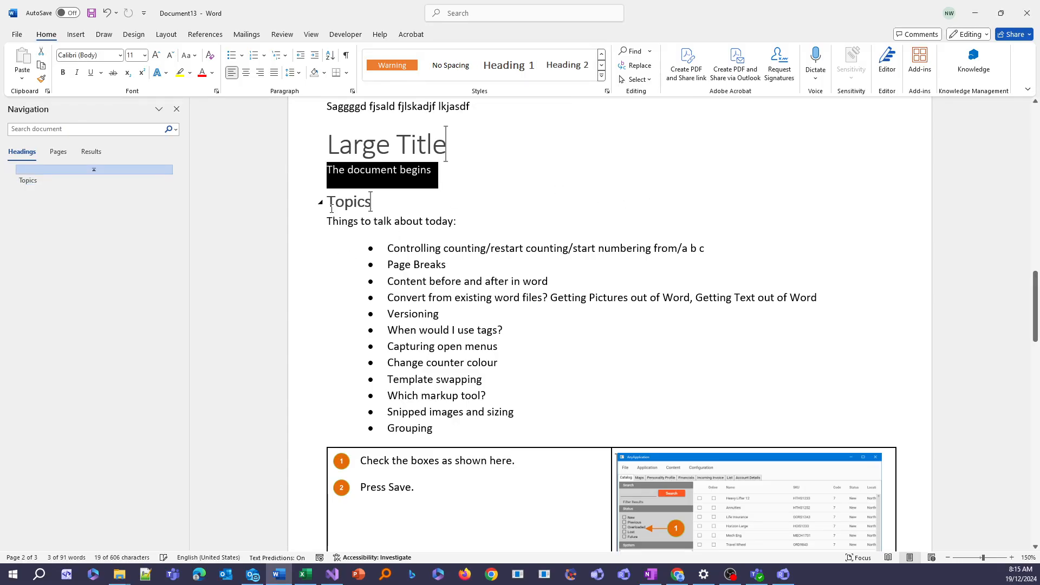
pyautogui.doubleClick(371, 201)
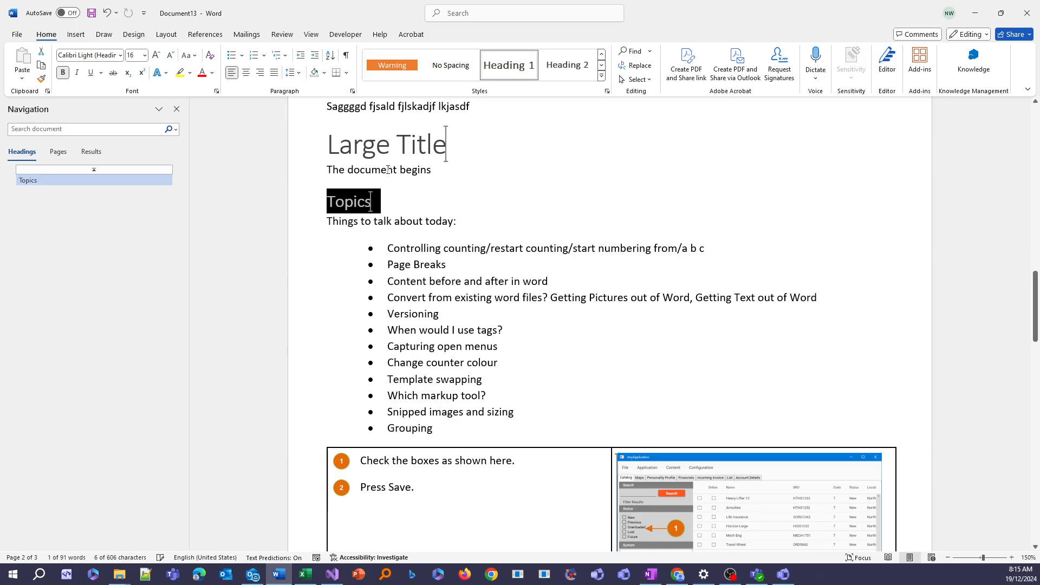
pyautogui.click(408, 202)
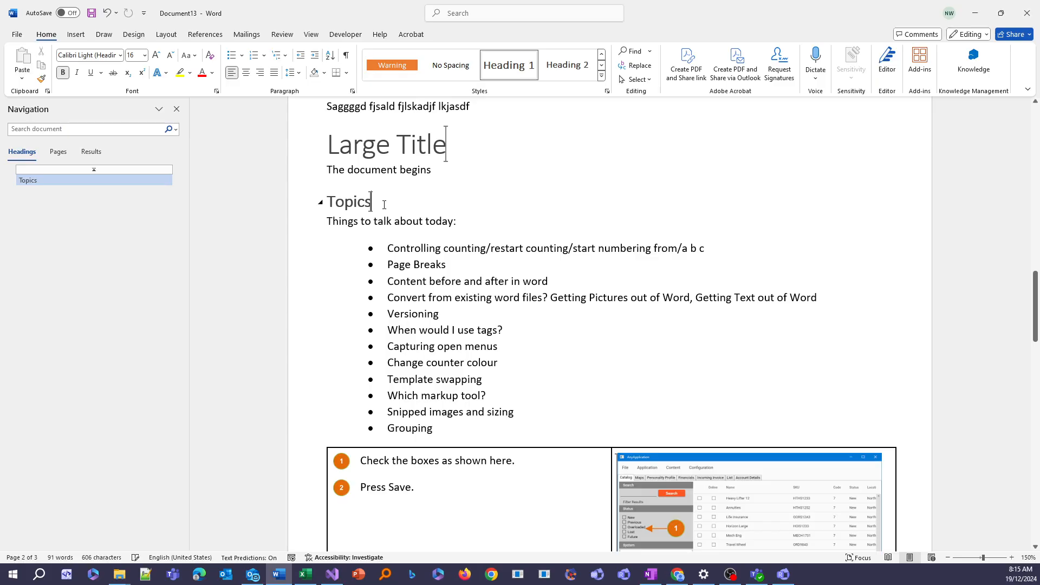
pyautogui.click(1027, 13)
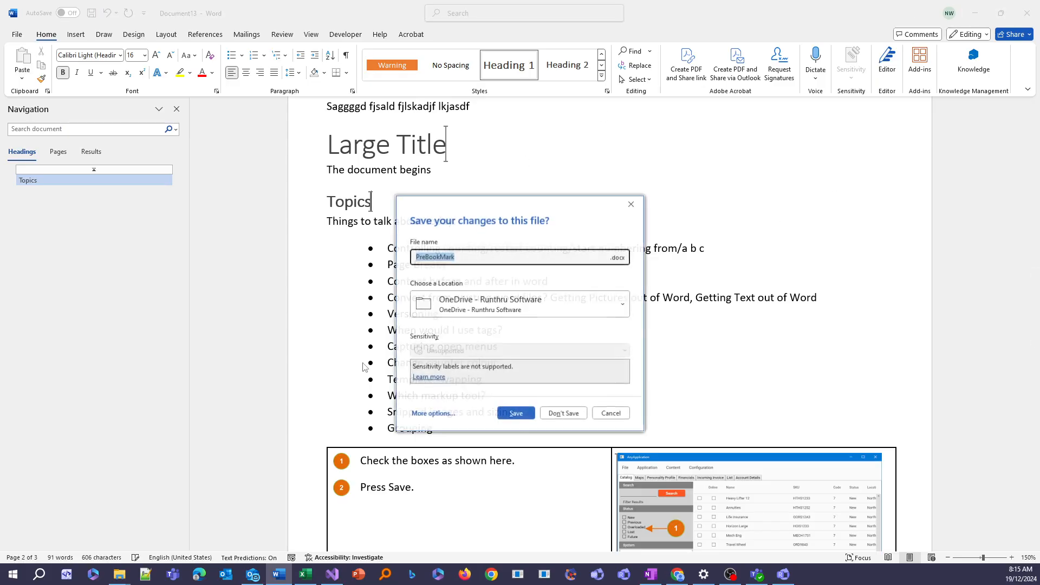
pyautogui.click(563, 414)
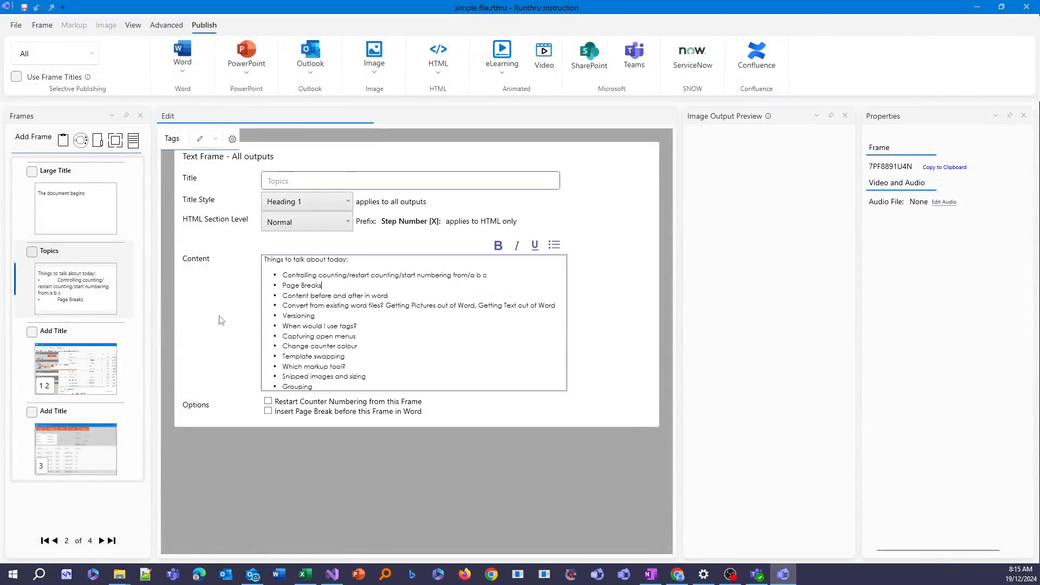
# Step: Enable the page break before the Topics frame for Word output
pyautogui.click(103, 287)
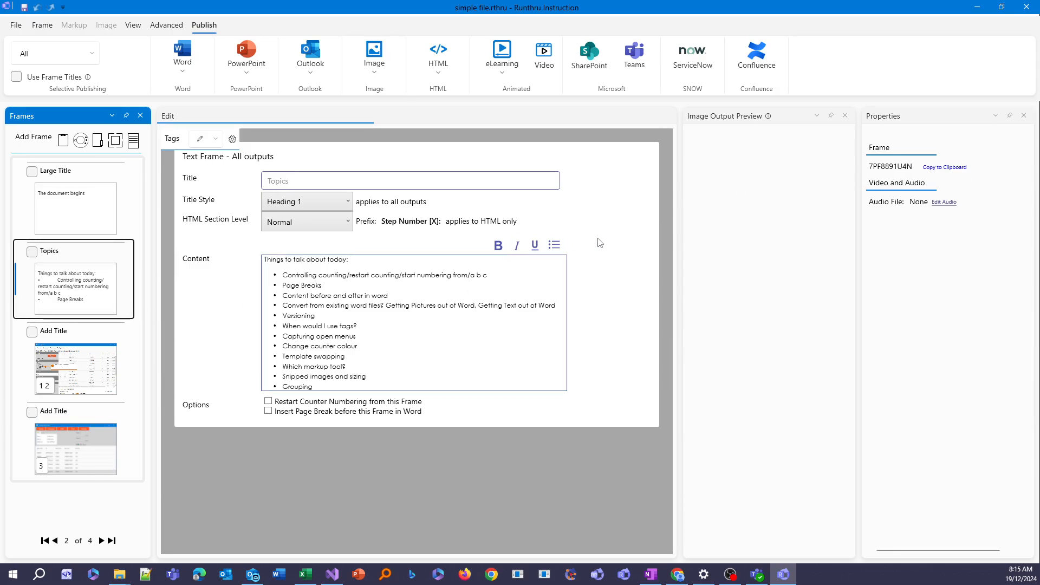
pyautogui.click(101, 342)
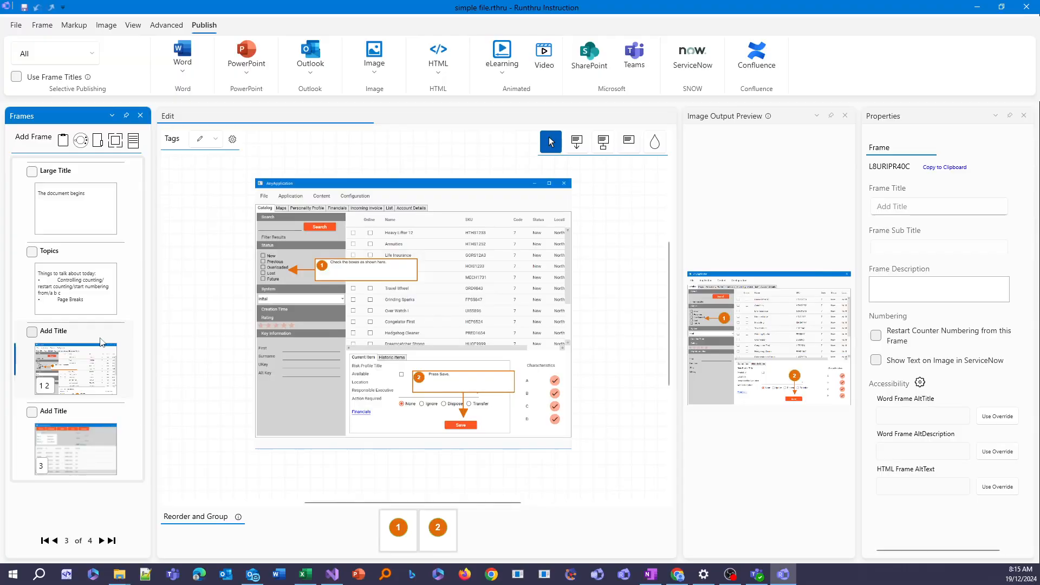
pyautogui.click(80, 282)
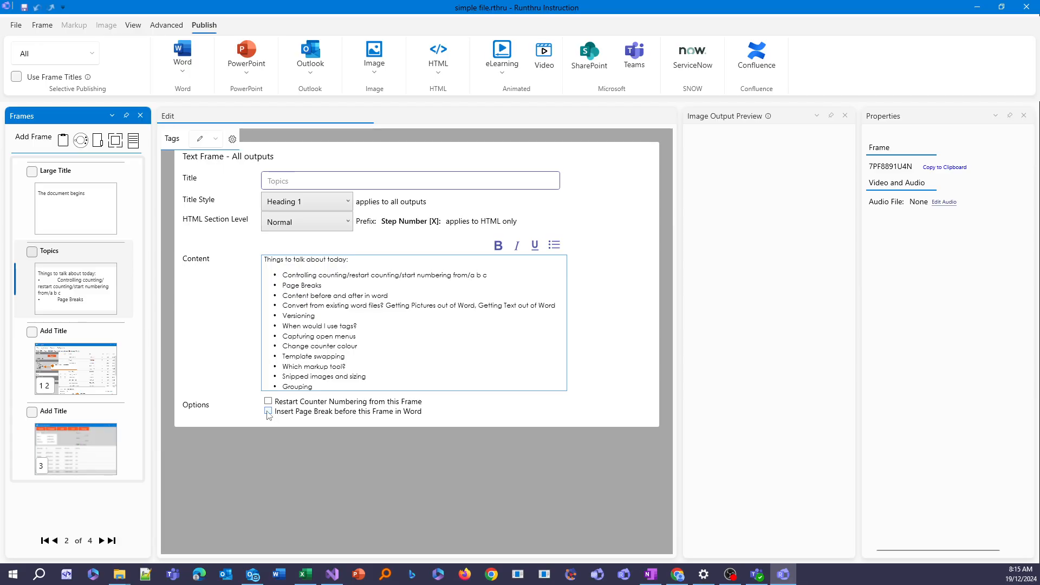
pyautogui.click(327, 413)
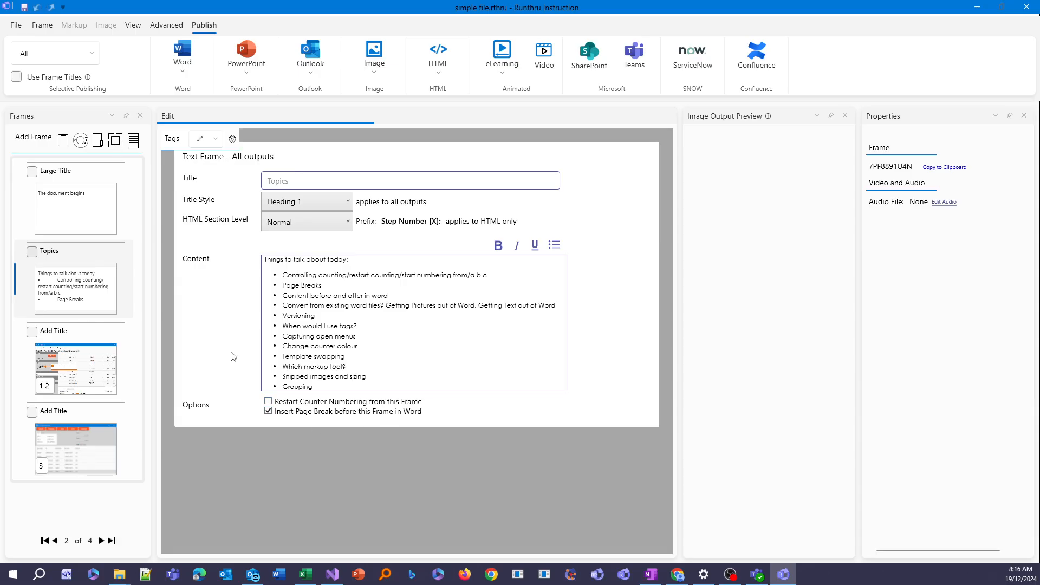
# Step: Publish all frames to Word, check where the Topics section starts, and close the document without saving
pyautogui.click(186, 47)
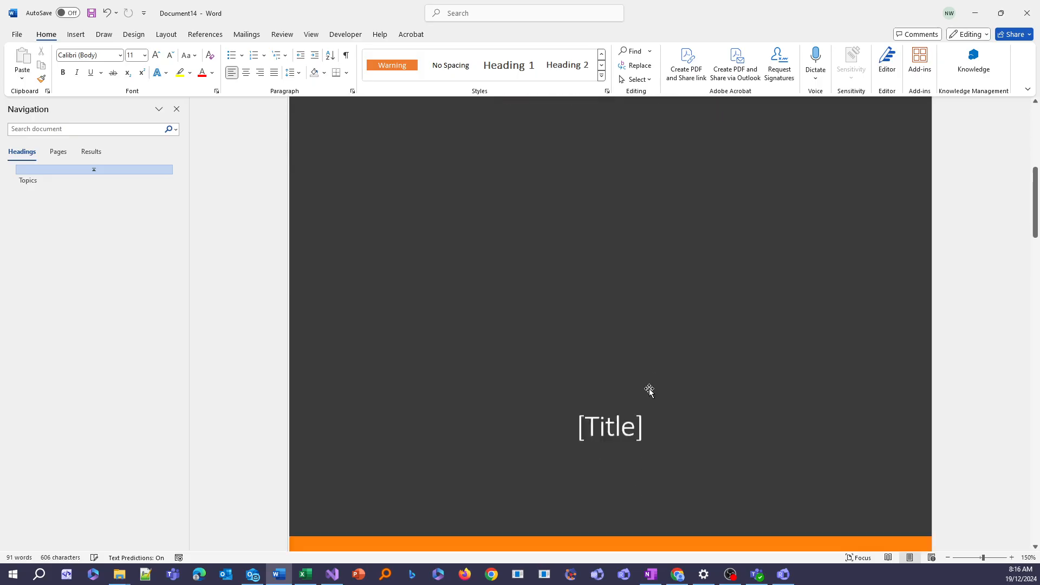
pyautogui.scroll(-15, 632, 388)
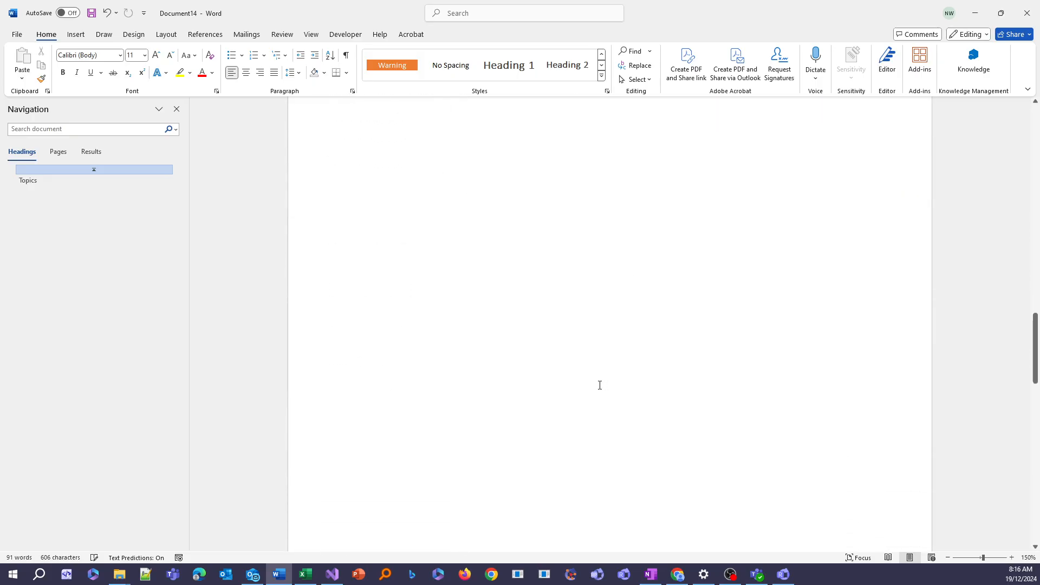
pyautogui.scroll(-5, 600, 385)
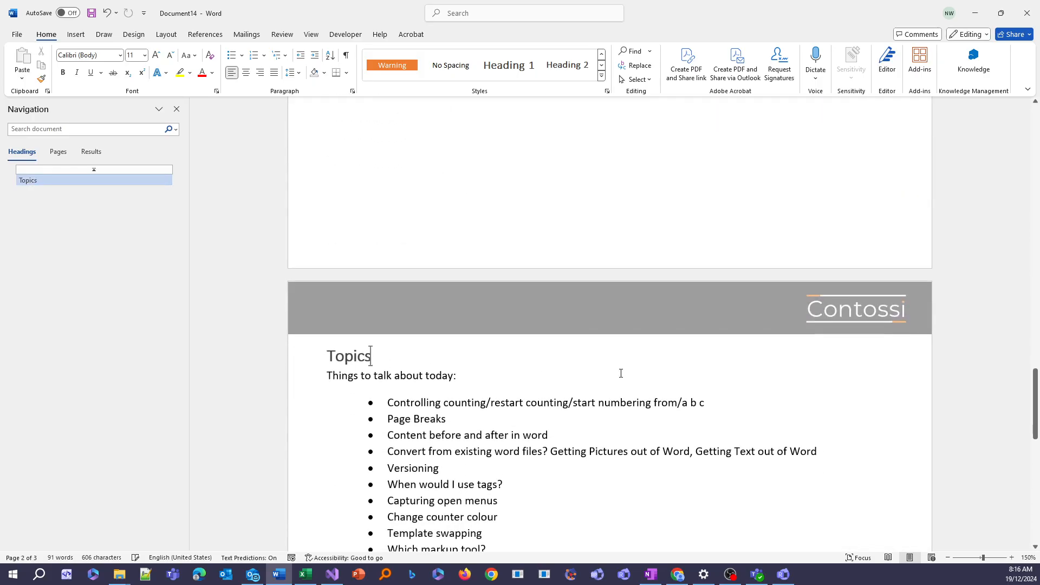
pyautogui.click(1026, 16)
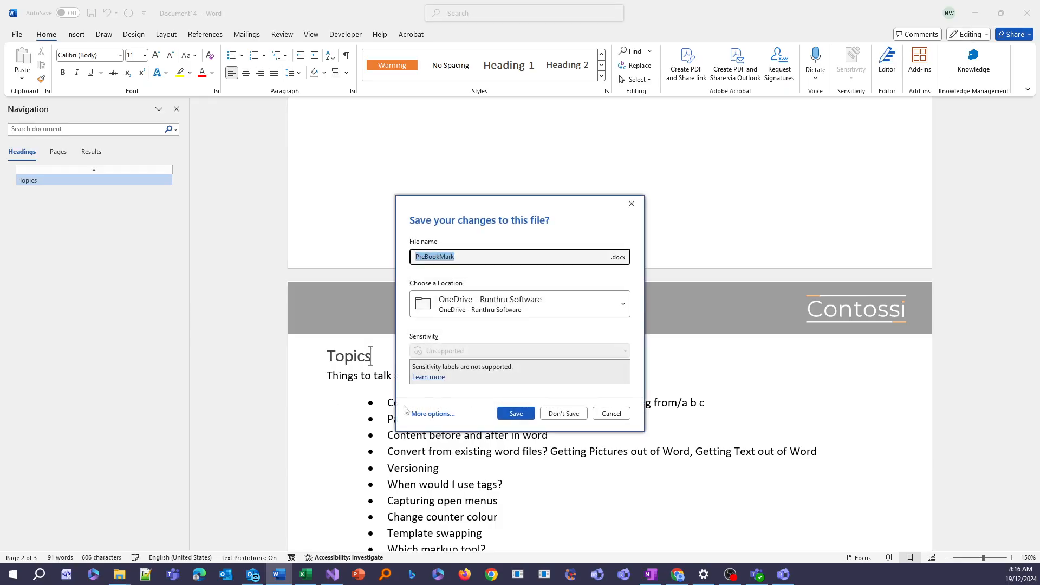
pyautogui.click(562, 418)
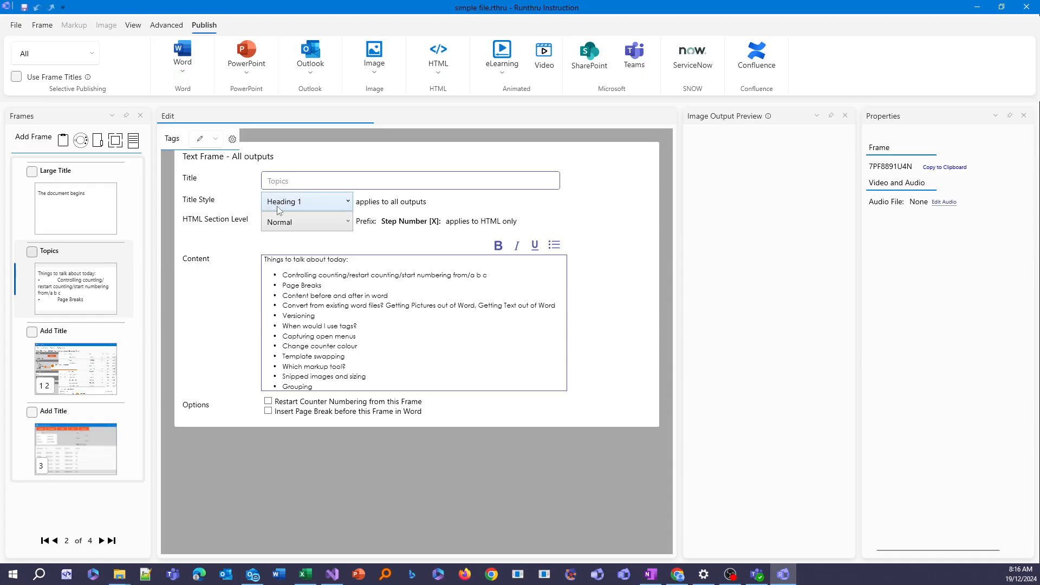
# Step: Minimise Runthru and open WordTemplate.dotx itself for editing from the Contossi template folder
pyautogui.click(977, 7)
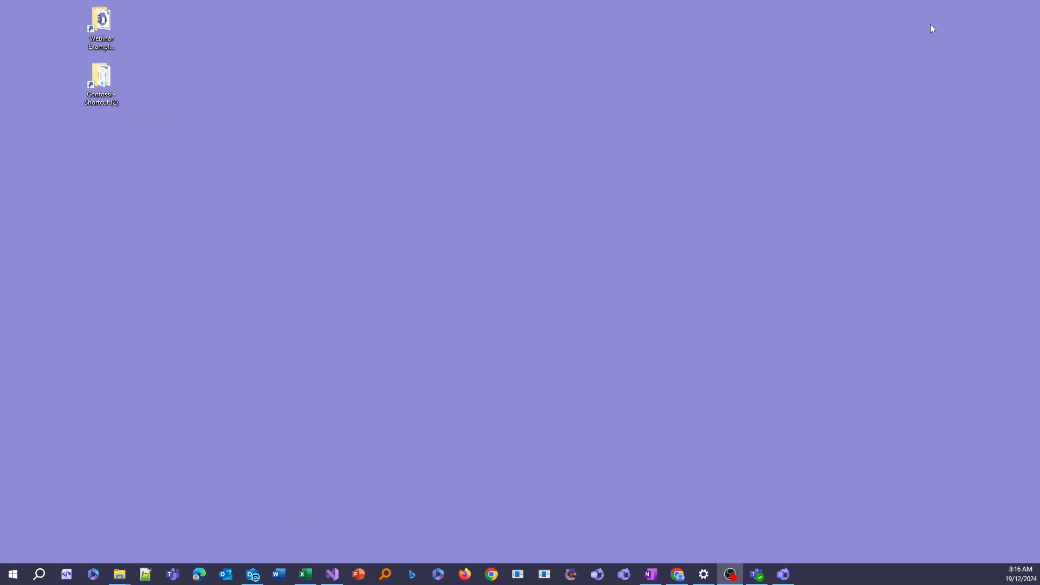
pyautogui.doubleClick(103, 81)
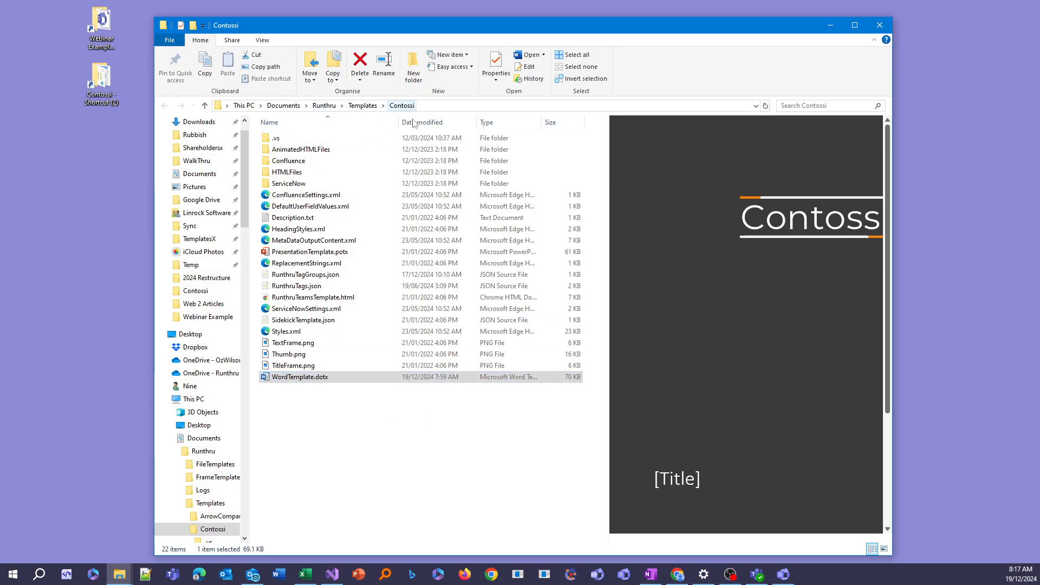
pyautogui.rightClick(340, 383)
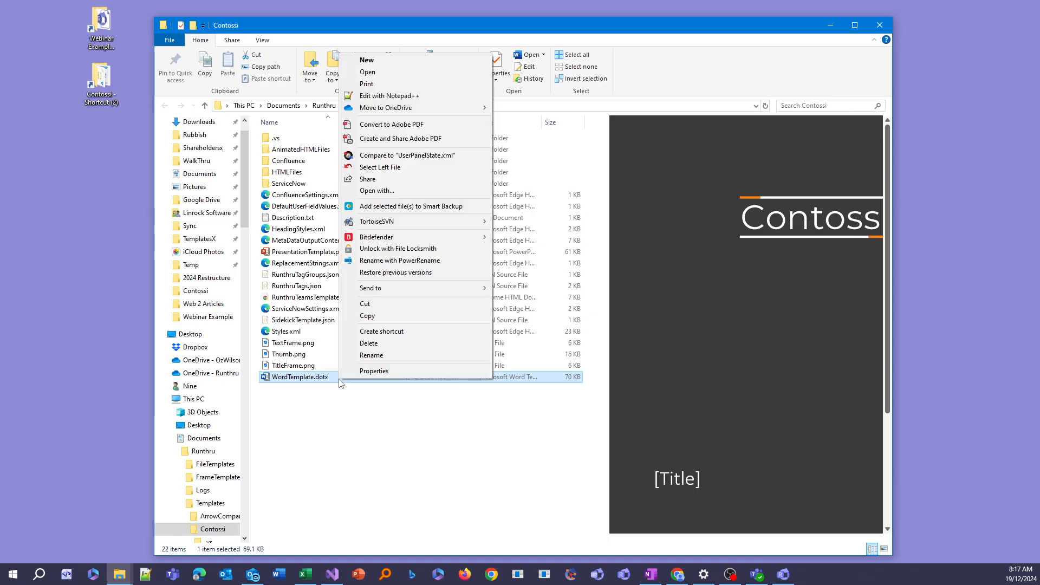
pyautogui.click(432, 73)
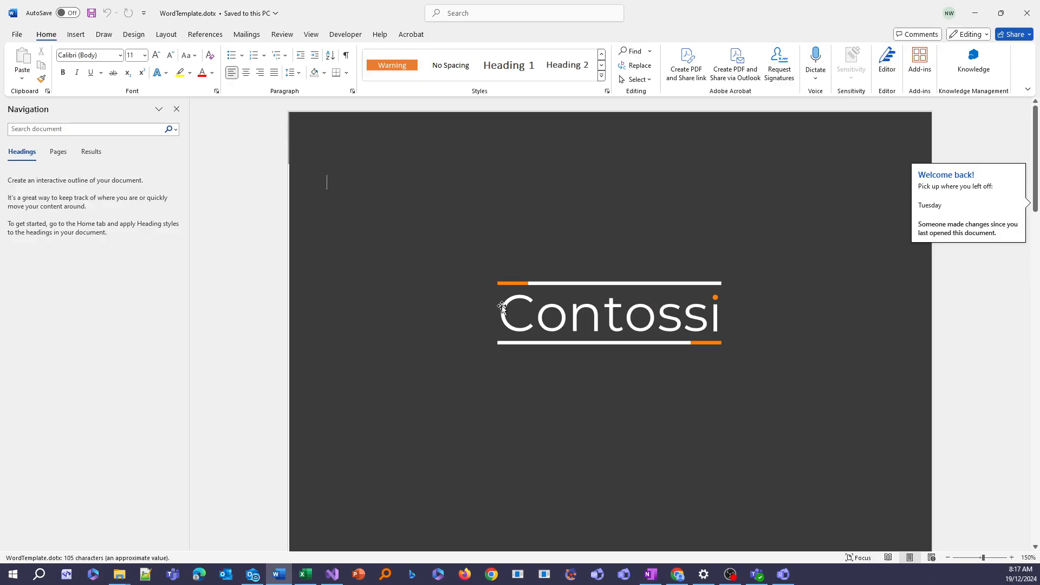
# Step: Delete the two filler text lines below "Post Bookmark" on the template's second page
pyautogui.scroll(-3, 639, 330)
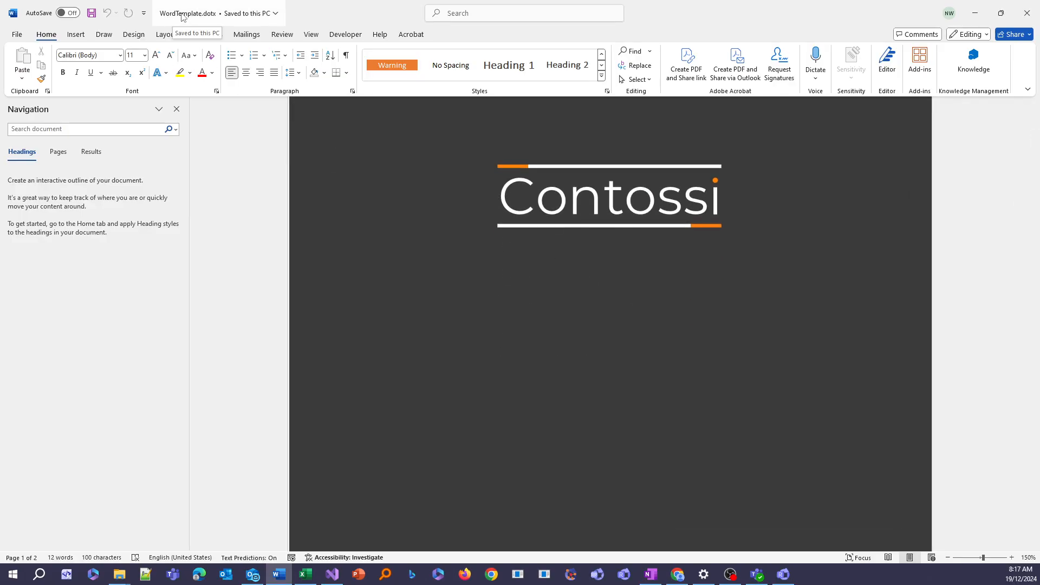
pyautogui.scroll(-5, 645, 281)
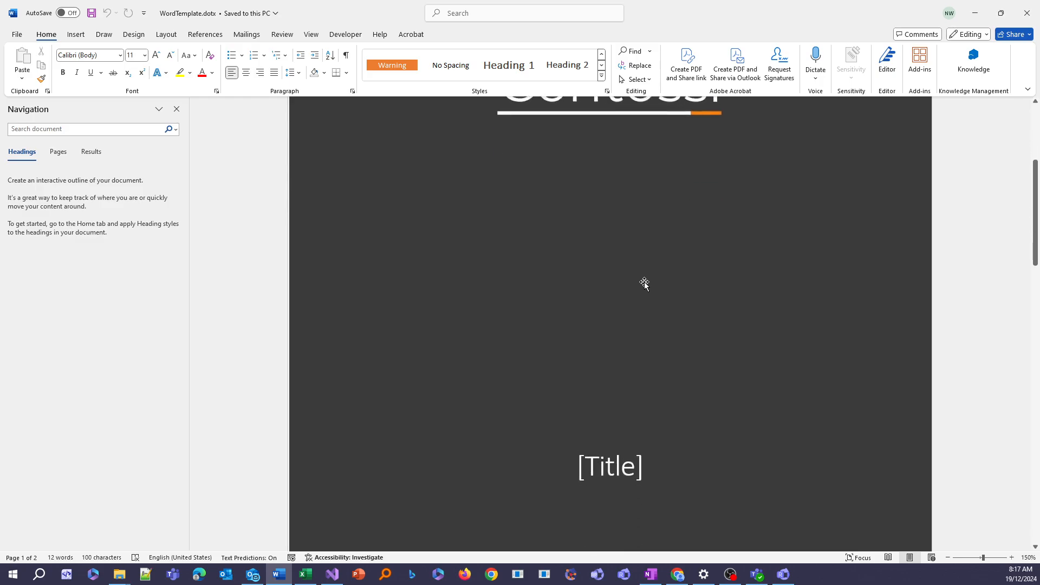
pyautogui.scroll(-8, 644, 282)
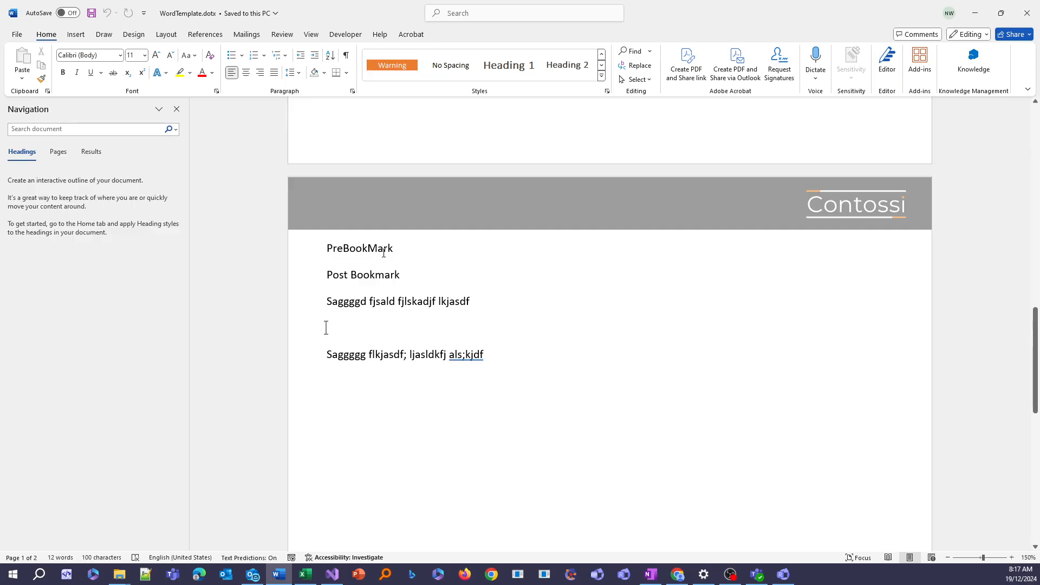
pyautogui.moveTo(502, 298); pyautogui.dragTo(298, 309)
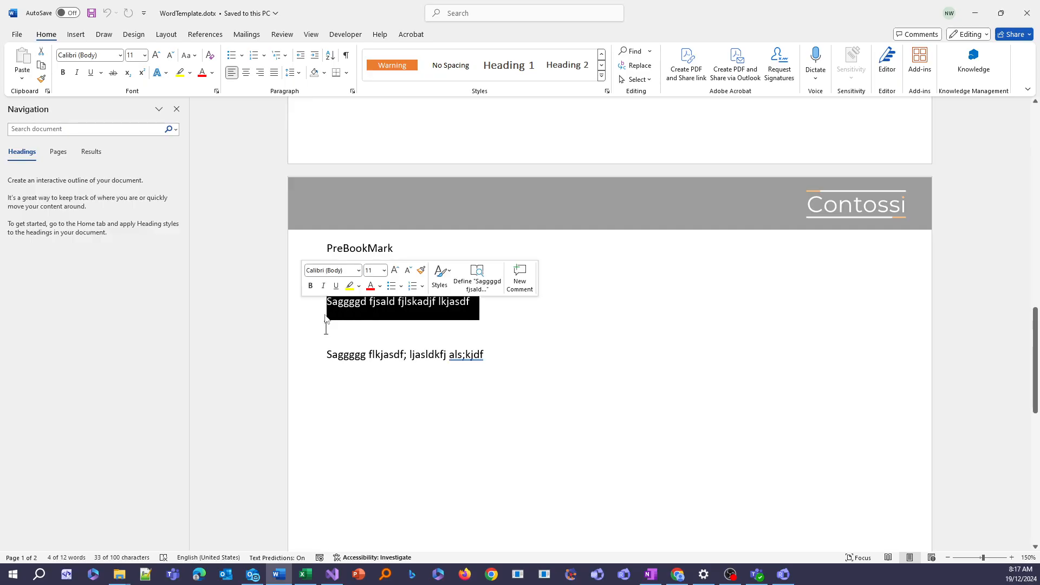
pyautogui.press('Delete')
pyautogui.moveTo(493, 343); pyautogui.dragTo(301, 332)
pyautogui.press('Delete')
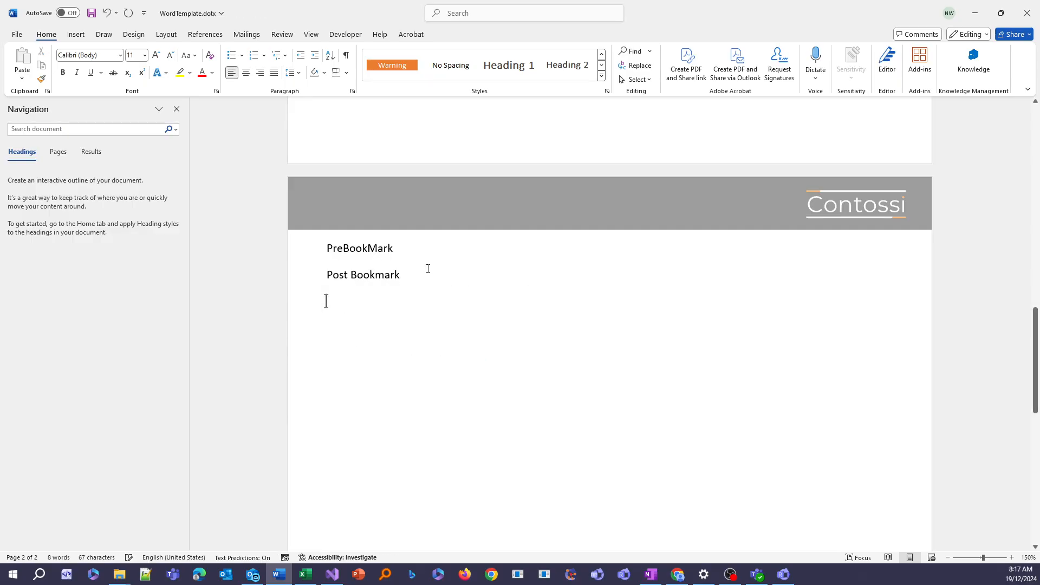
# Step: Modify the Heading 1 style to use "Page break before" in its paragraph settings, and save and close the template
pyautogui.click(409, 251)
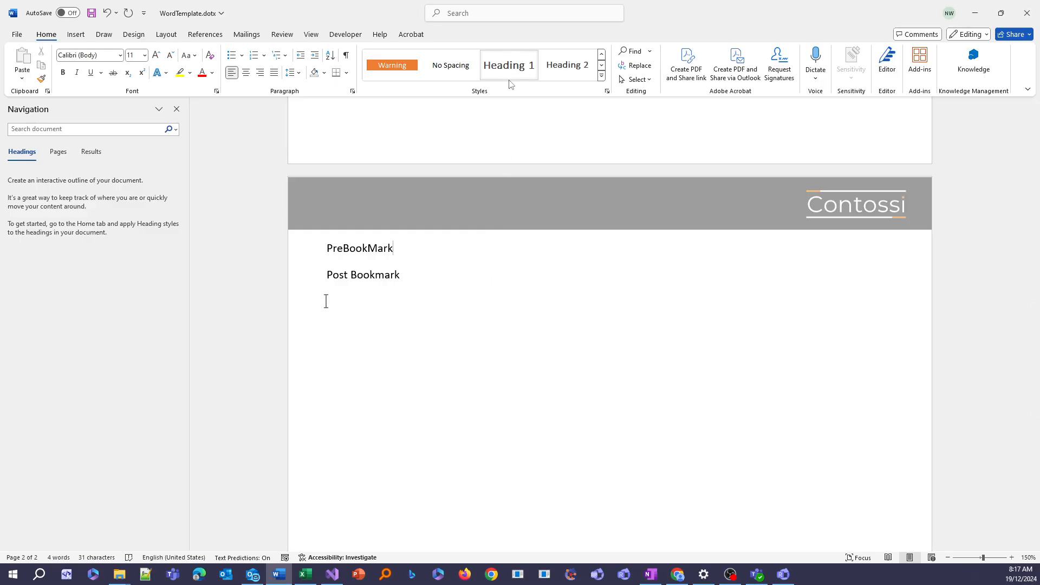
pyautogui.rightClick(512, 66)
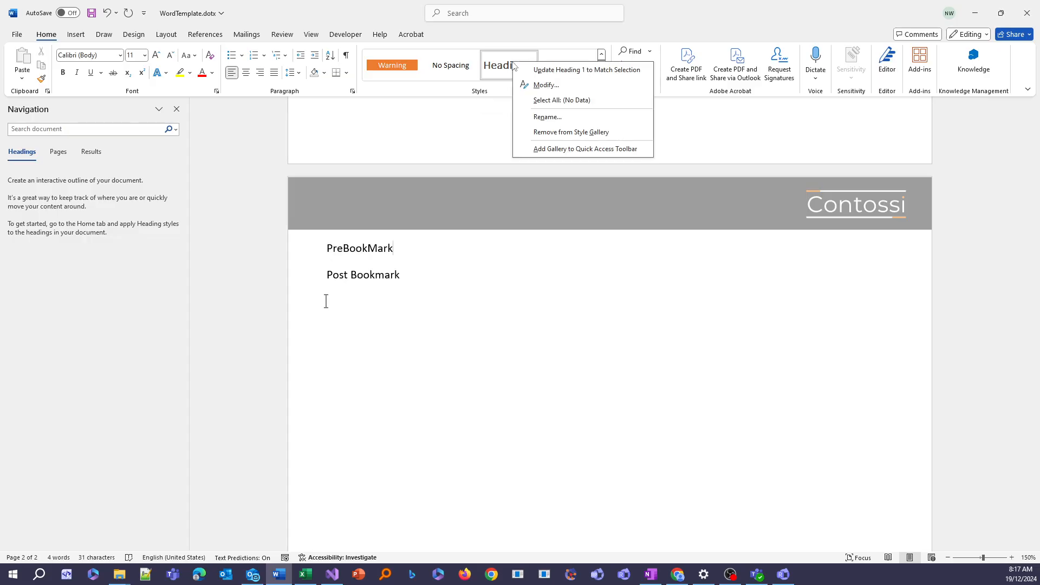
pyautogui.click(546, 86)
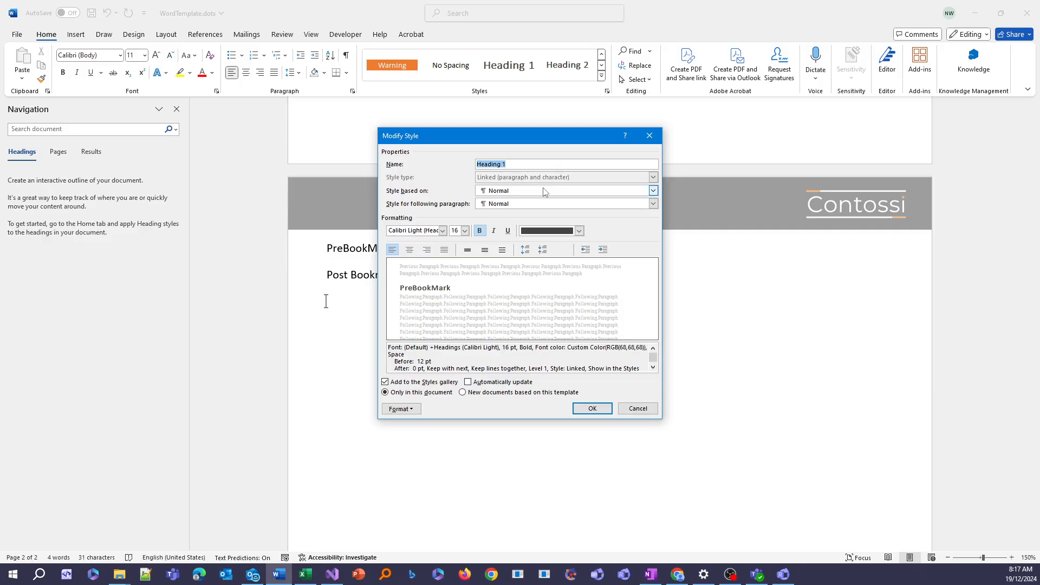
pyautogui.click(413, 410)
pyautogui.click(422, 436)
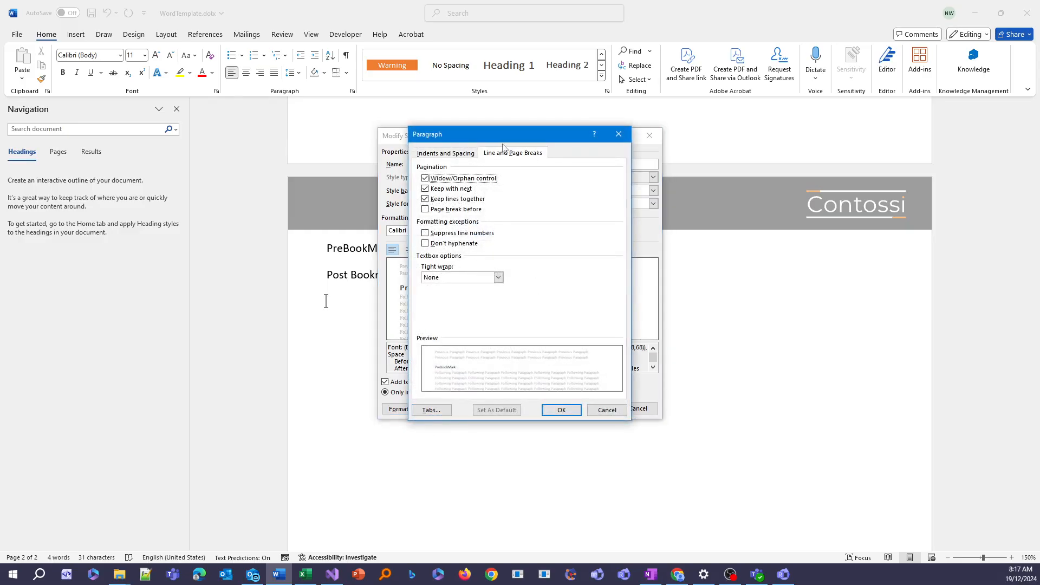
pyautogui.click(448, 212)
pyautogui.click(562, 410)
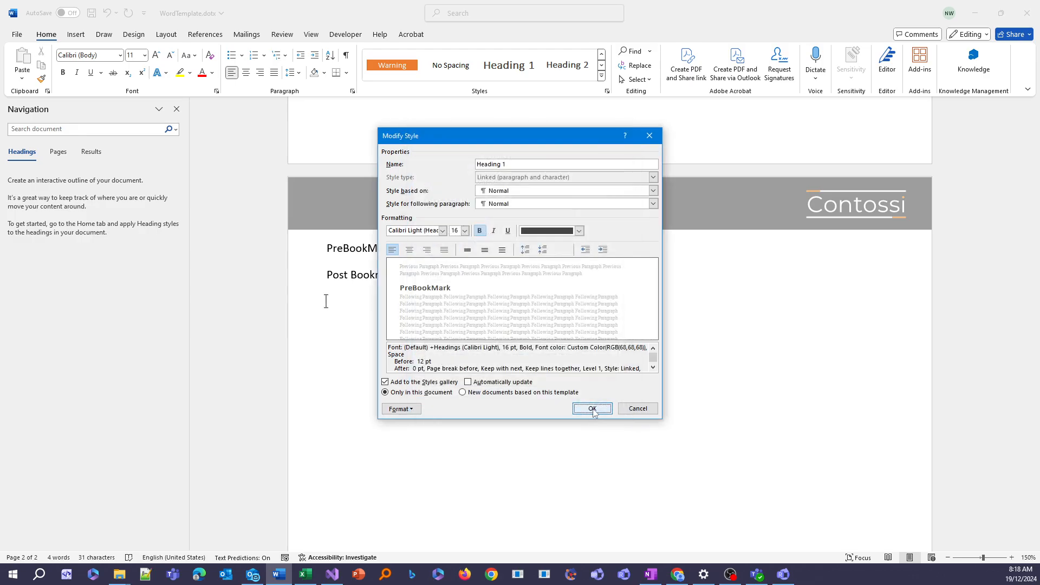
pyautogui.click(593, 409)
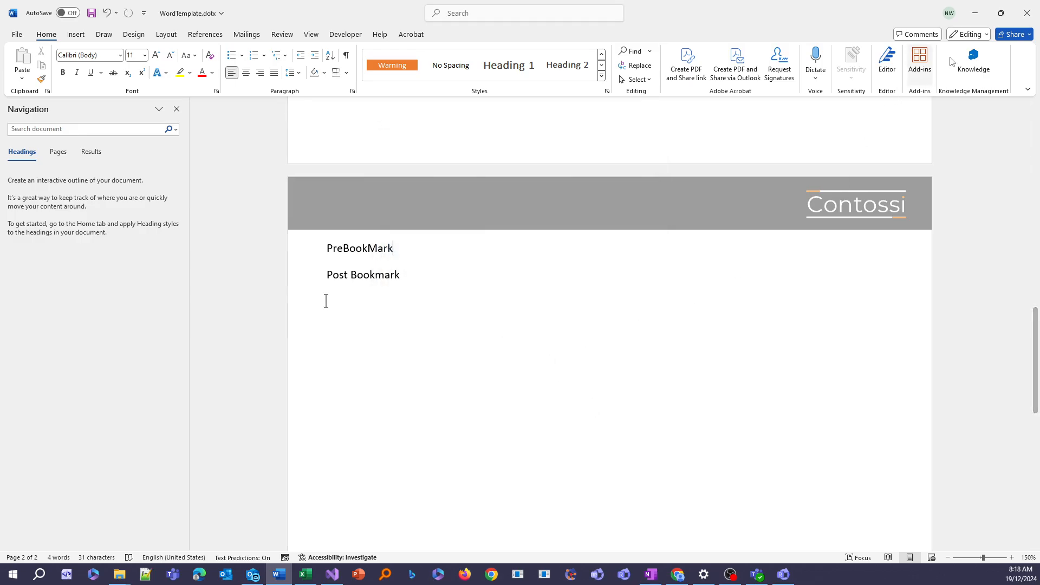
pyautogui.click(91, 14)
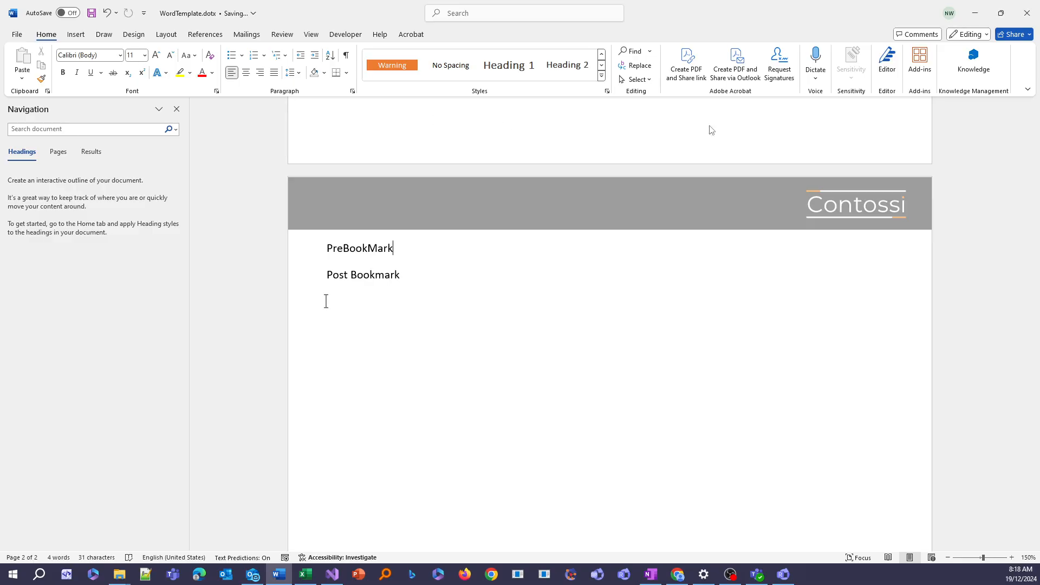
pyautogui.click(1027, 13)
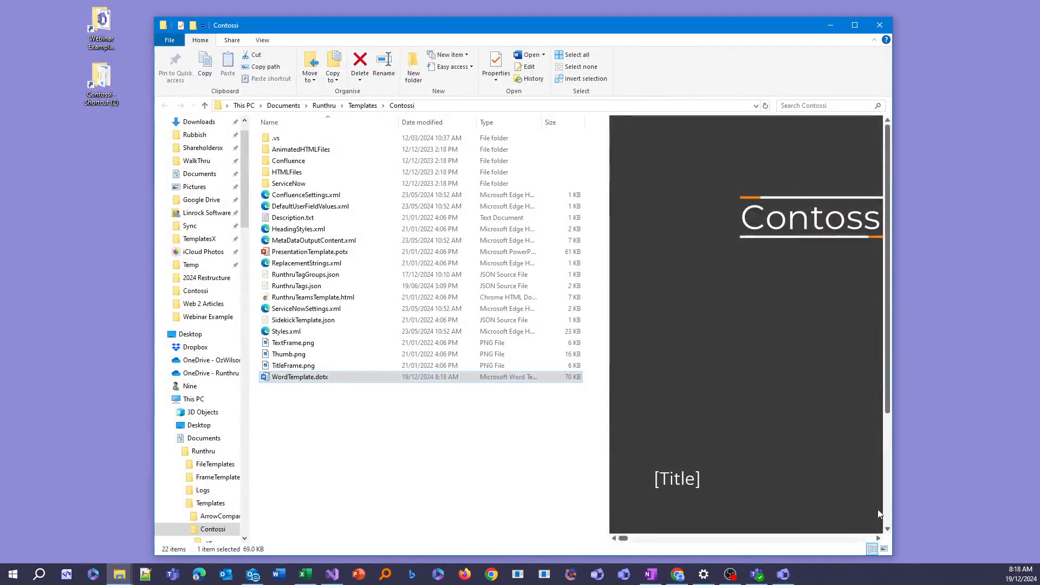
# Step: Minimise the folder window, publish all frames from Runthru to Word, check the Topics section's page break, and close the document without saving
pyautogui.click(829, 26)
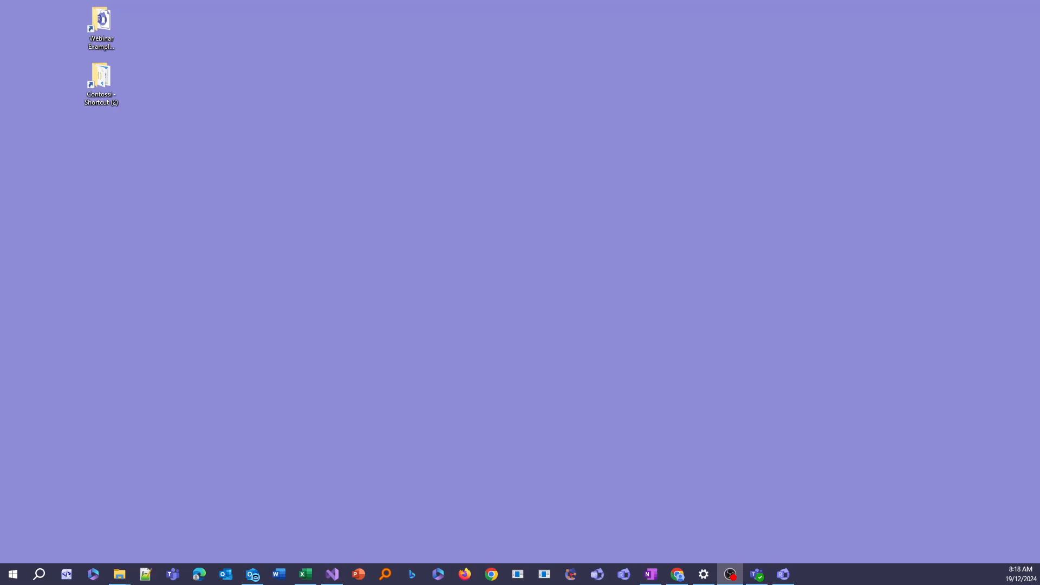
pyautogui.click(784, 575)
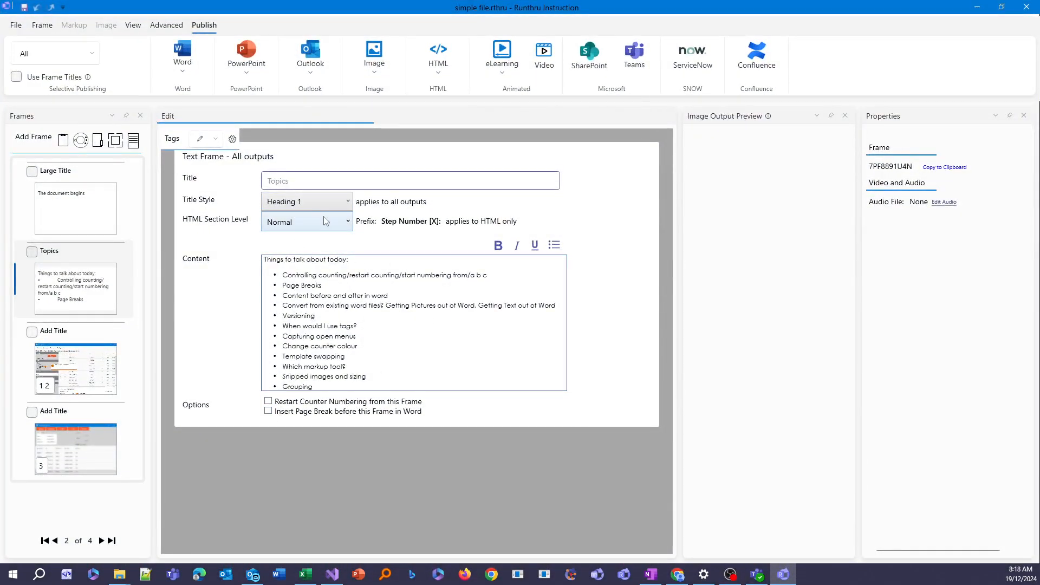
pyautogui.click(181, 50)
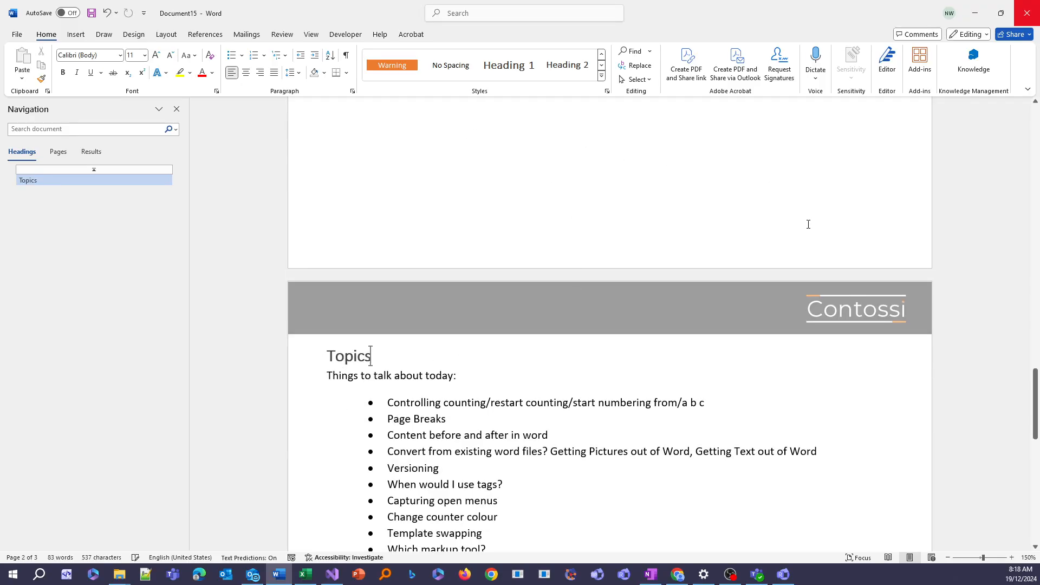
pyautogui.click(1028, 12)
pyautogui.click(575, 418)
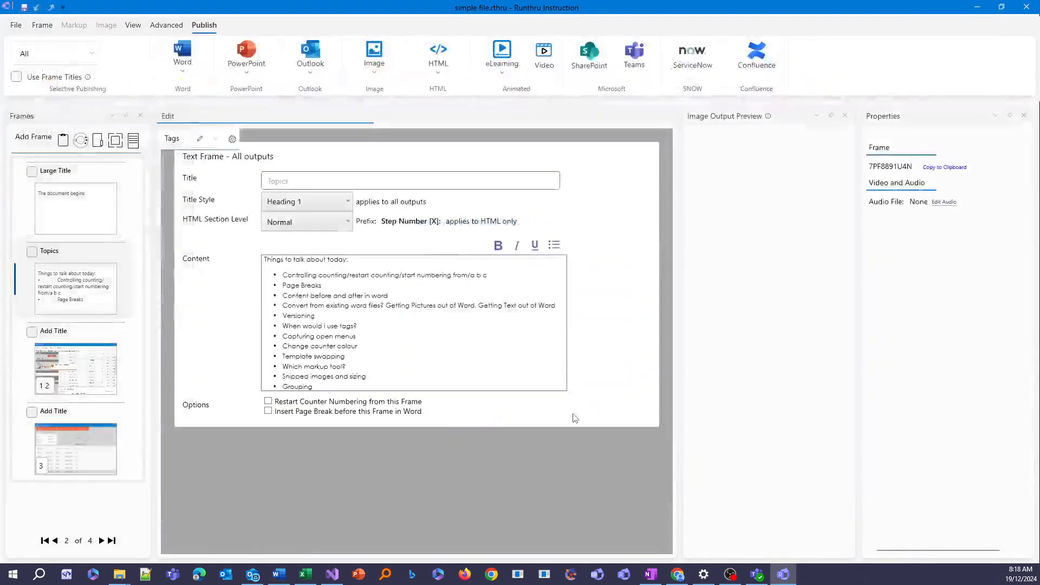
# Step: Publish all frames to Word again and examine the template text before the Large Title section and the start of Topics
pyautogui.click(410, 296)
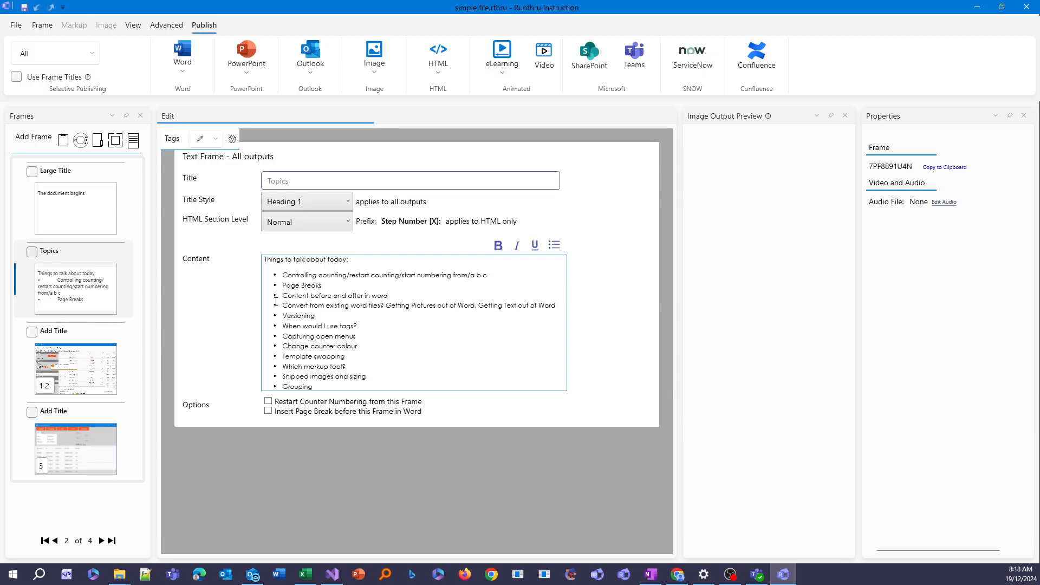
pyautogui.click(331, 284)
pyautogui.click(188, 52)
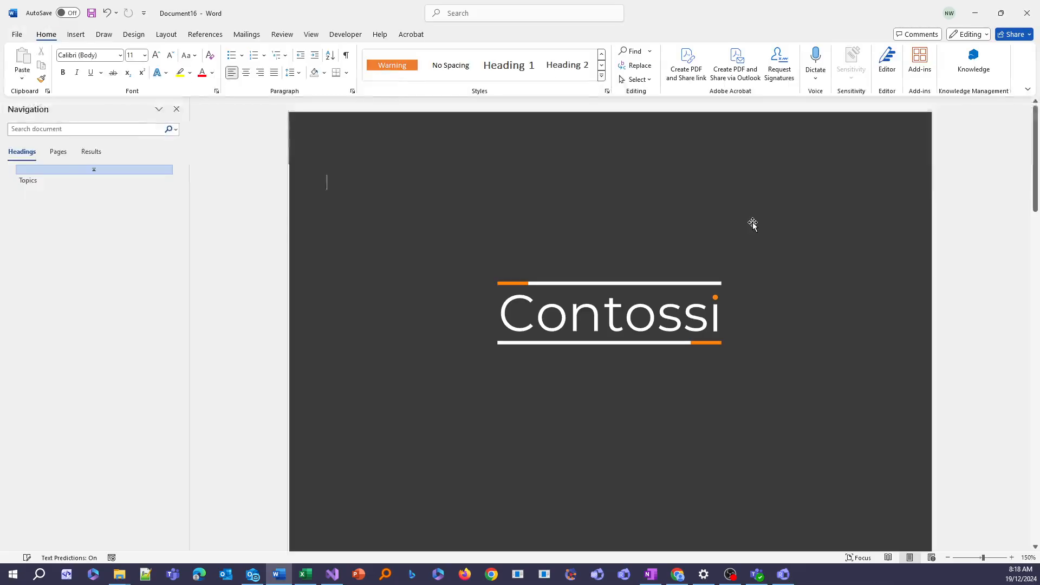
pyautogui.scroll(-5, 752, 222)
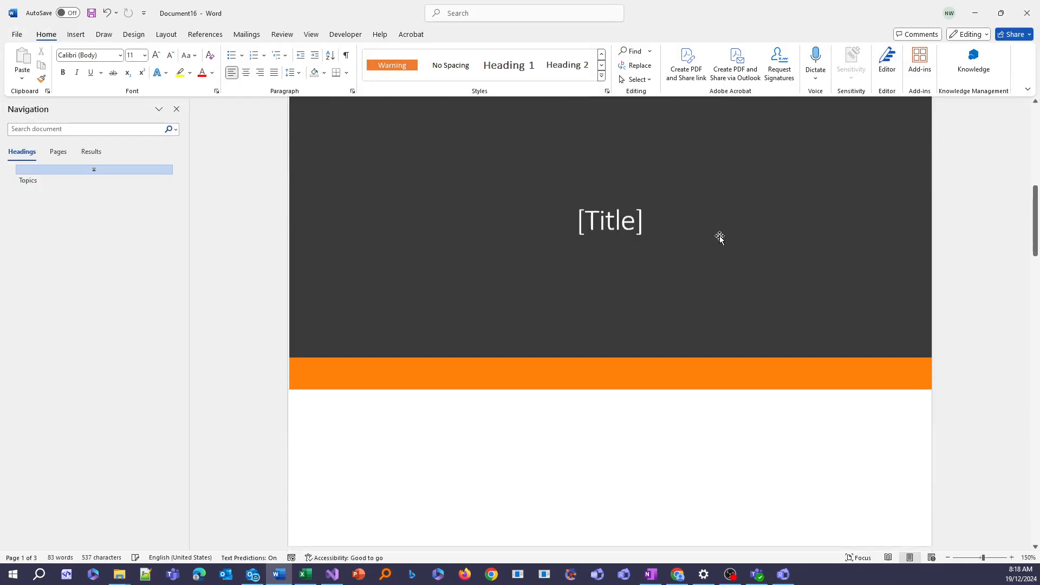
pyautogui.scroll(-6, 719, 236)
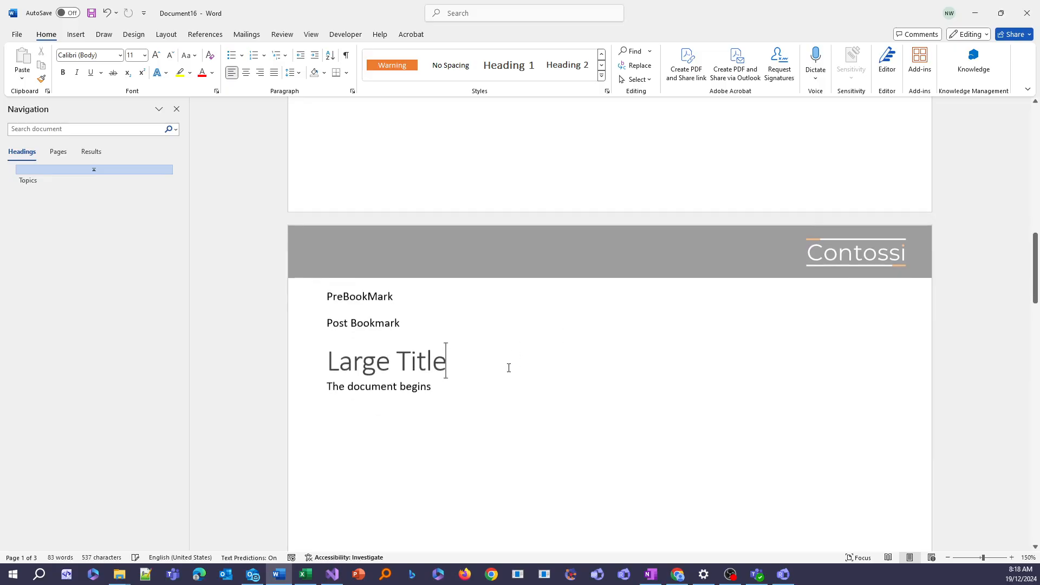
pyautogui.scroll(-3, 509, 368)
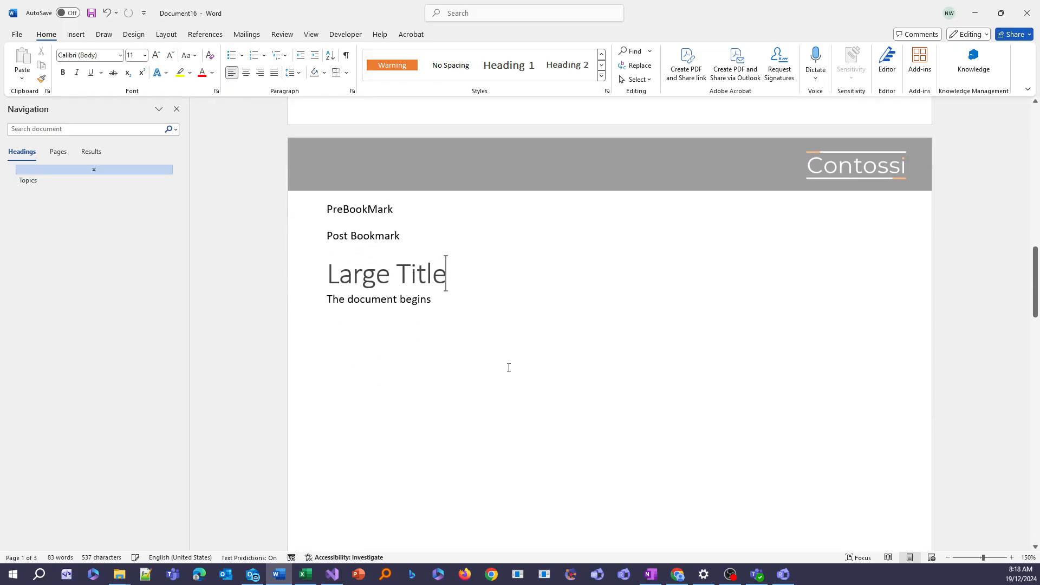
pyautogui.scroll(-10, 509, 368)
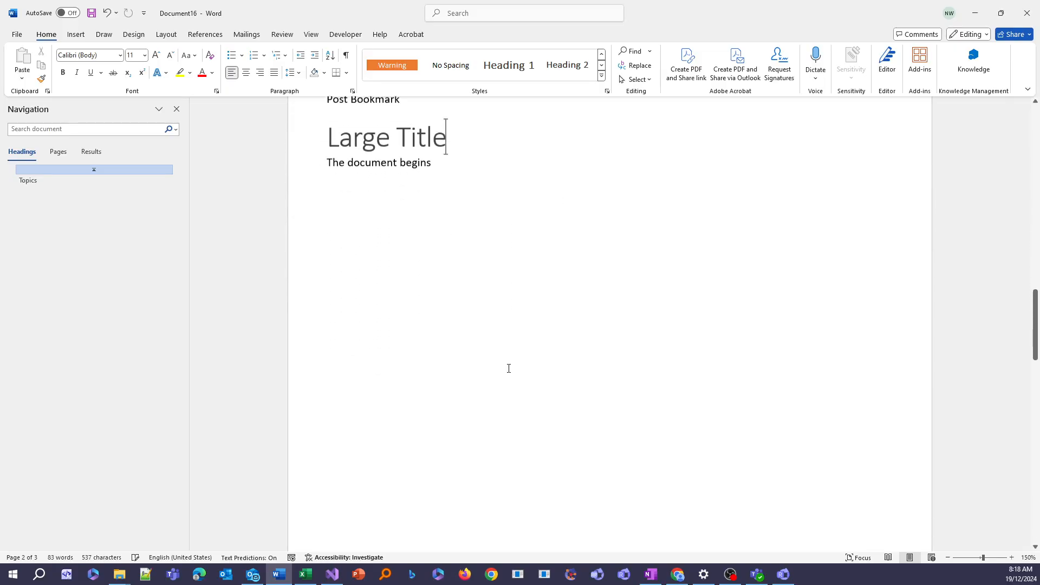
pyautogui.scroll(-10, 509, 368)
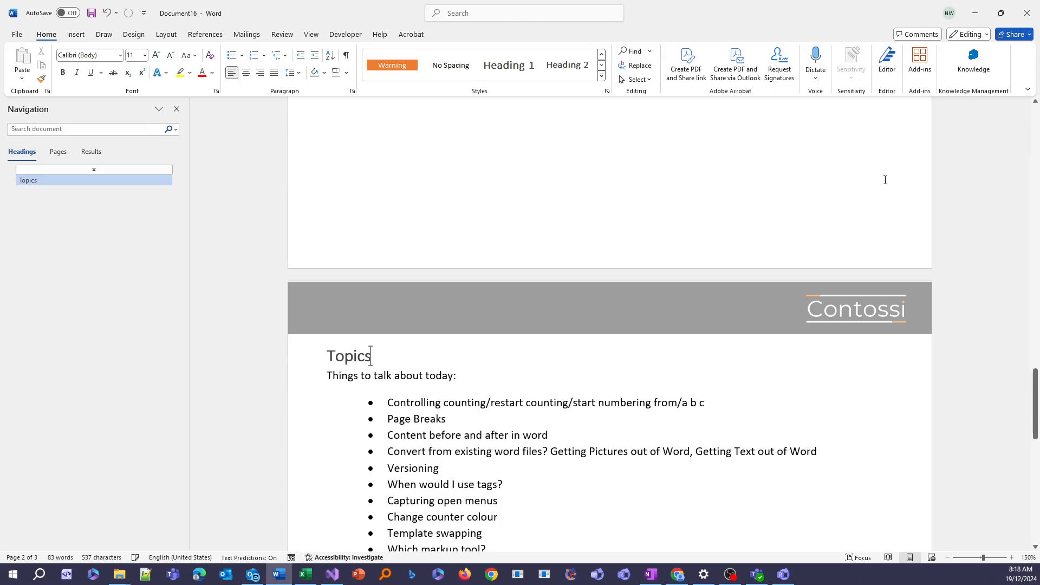
# Step: Minimise Word and Runthru, open WordTemplate.dotx itself from the Contossi folder, and go to the bookmark text on its second page
pyautogui.click(983, 12)
pyautogui.click(977, 7)
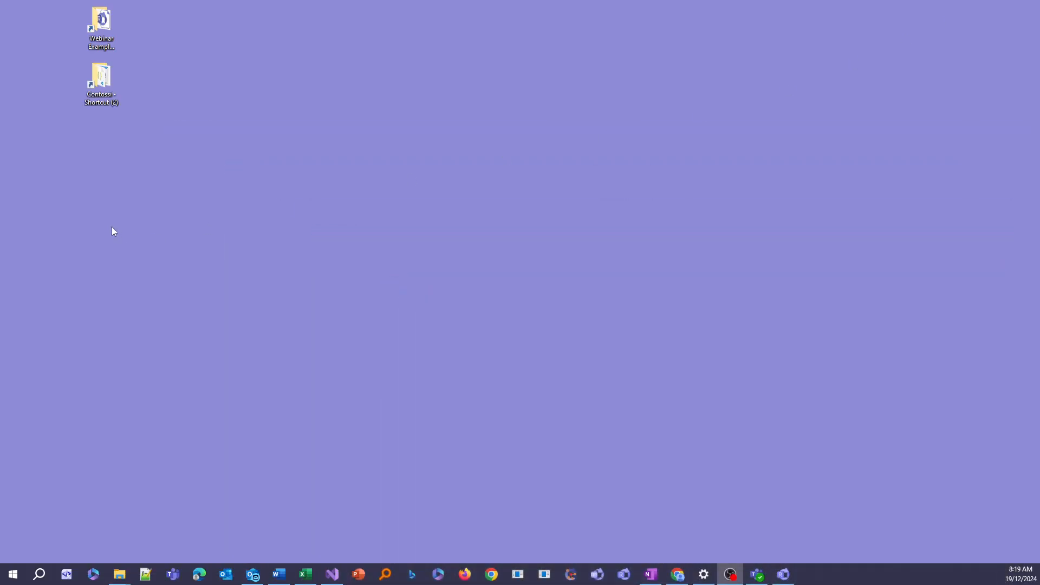
pyautogui.doubleClick(103, 85)
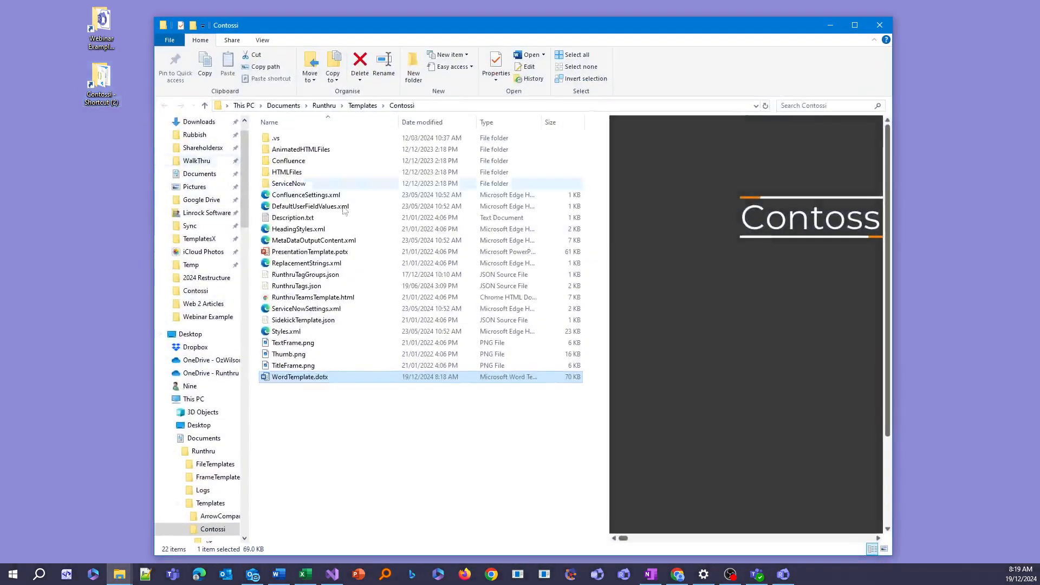
pyautogui.rightClick(325, 382)
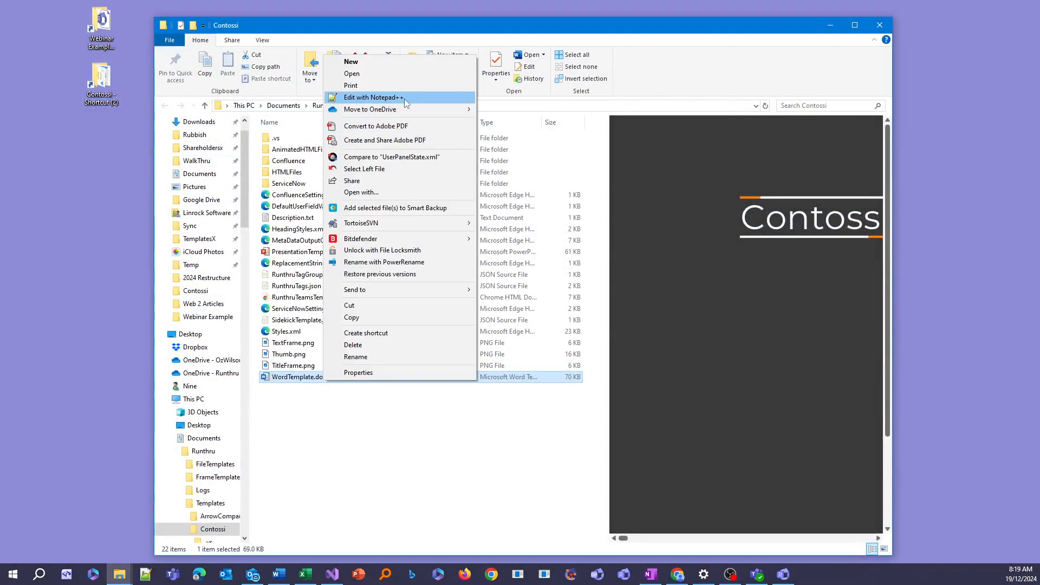
pyautogui.click(396, 75)
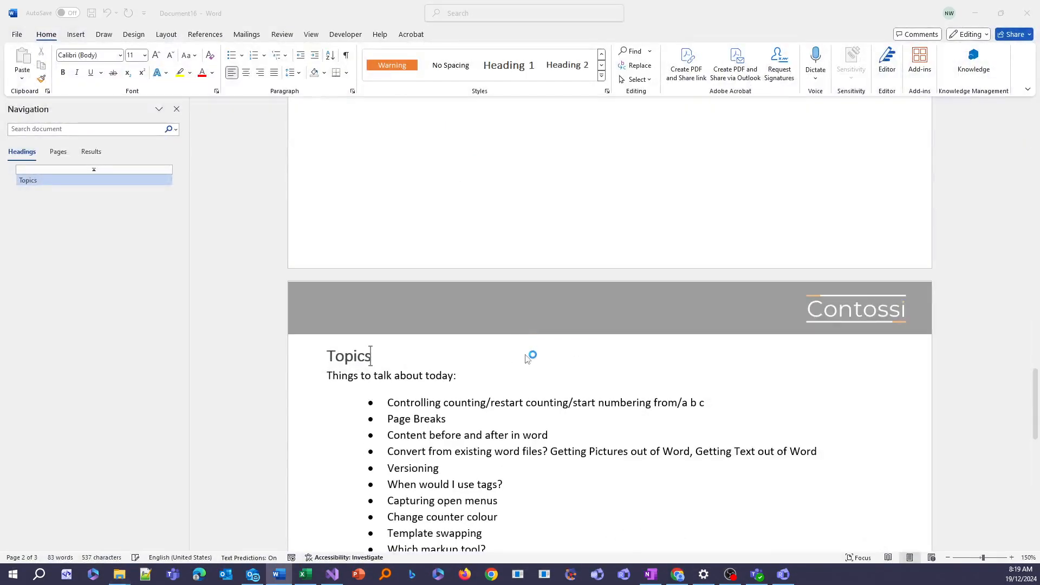
pyautogui.scroll(-10, 755, 281)
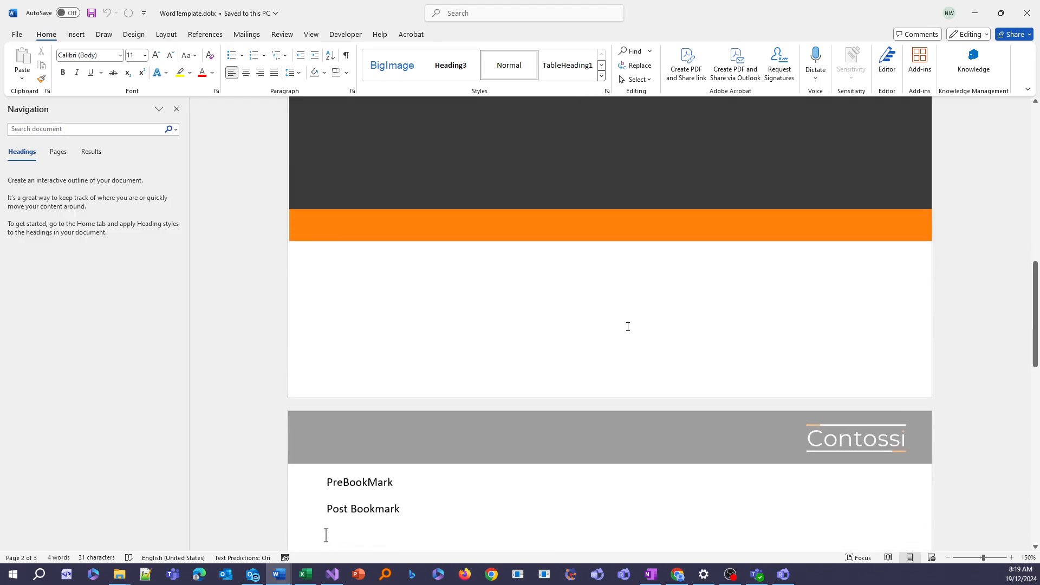
pyautogui.scroll(-3, 617, 331)
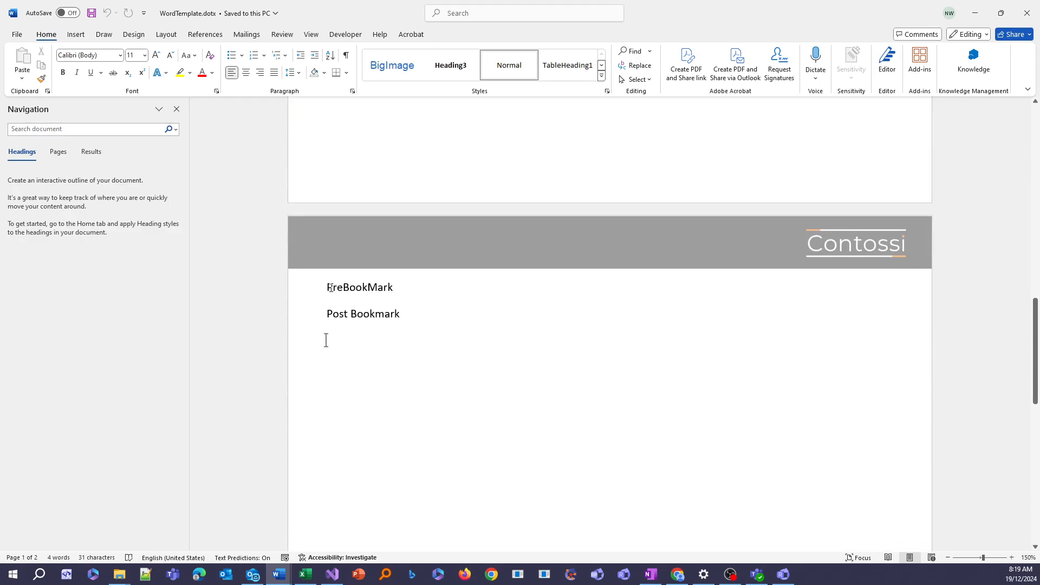
# Step: Replace the "PreBookMark" and "Post Bookmark" lines with "Some content before" and "And some content after", leaving a blank line between them
pyautogui.moveTo(329, 286); pyautogui.dragTo(480, 458)
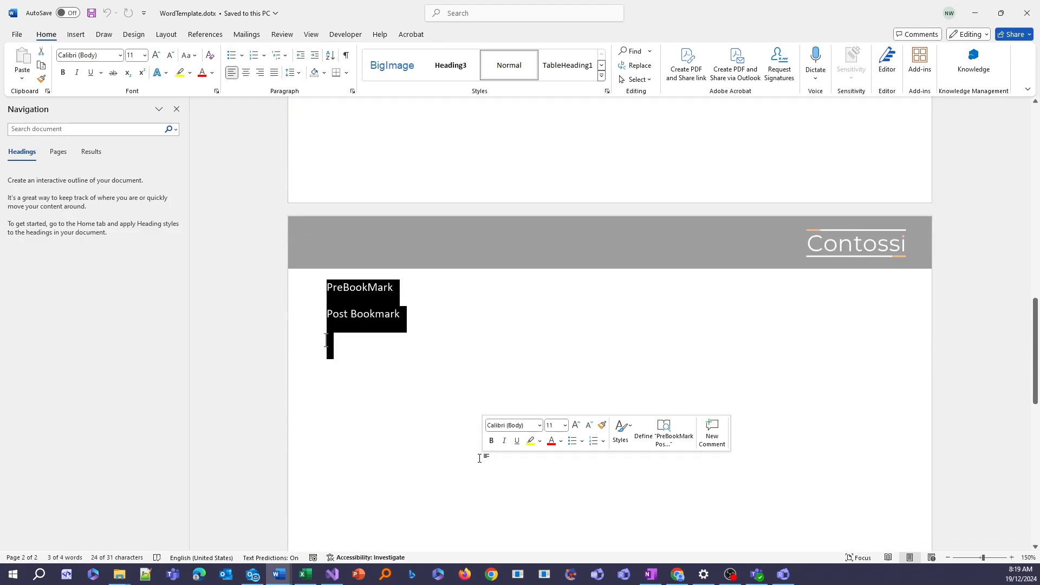
pyautogui.press('Delete')
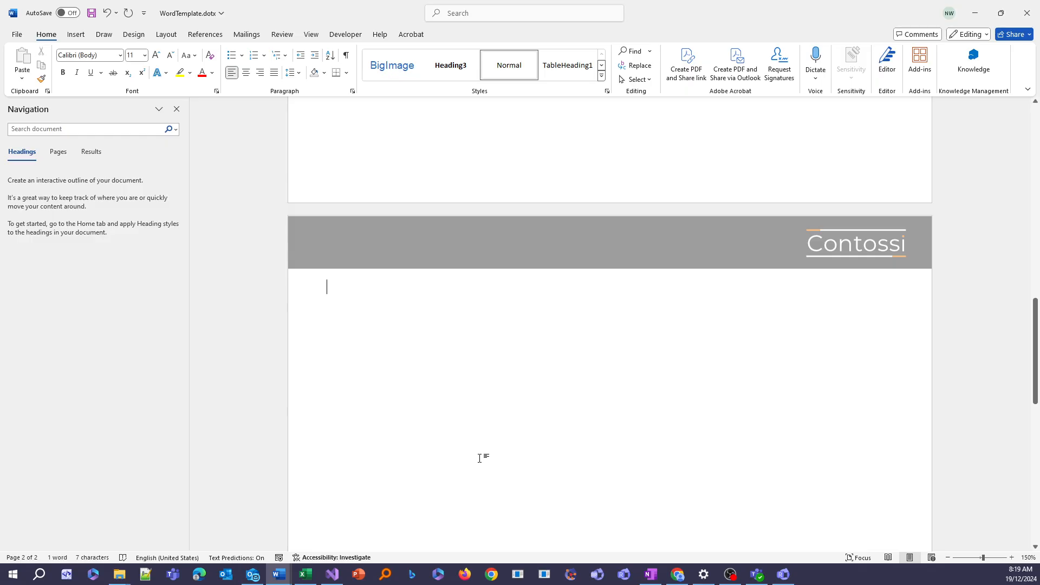
pyautogui.write('Sp,e text')
pyautogui.press('BackSpace')
pyautogui.press('BackSpace')
pyautogui.press('BackSpace')
pyautogui.press('BackSpace')
pyautogui.press('BackSpace')
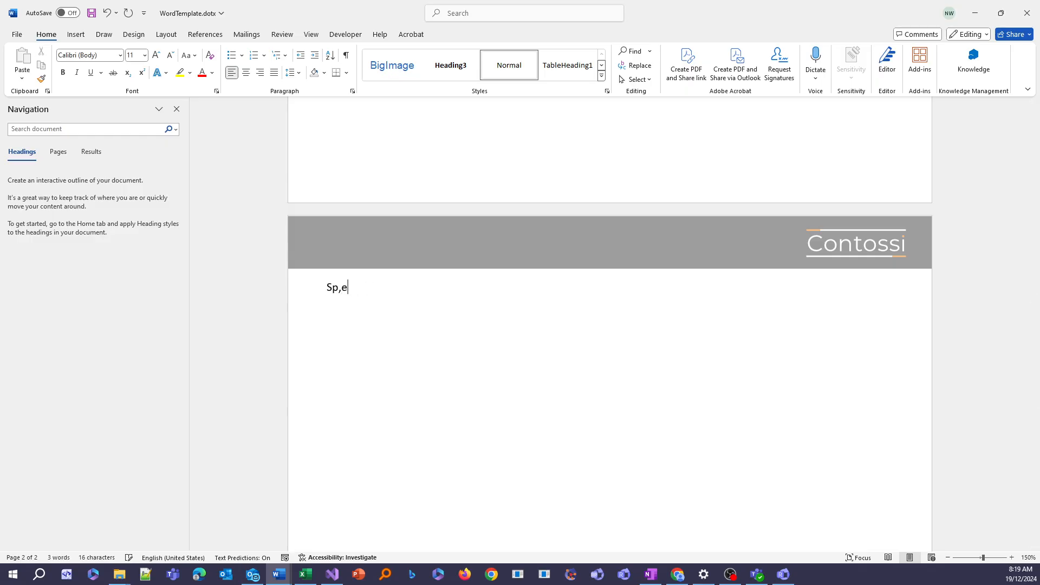
pyautogui.press('BackSpace')
pyautogui.press('BackSpace')
pyautogui.press('BackSpace')
pyautogui.write('ome co')
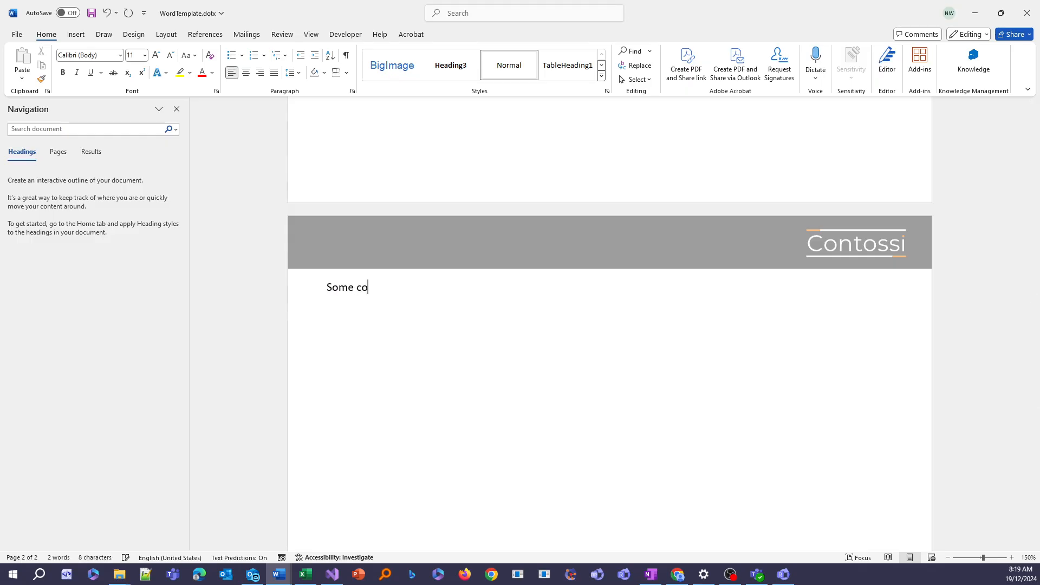
pyautogui.write('ntent b')
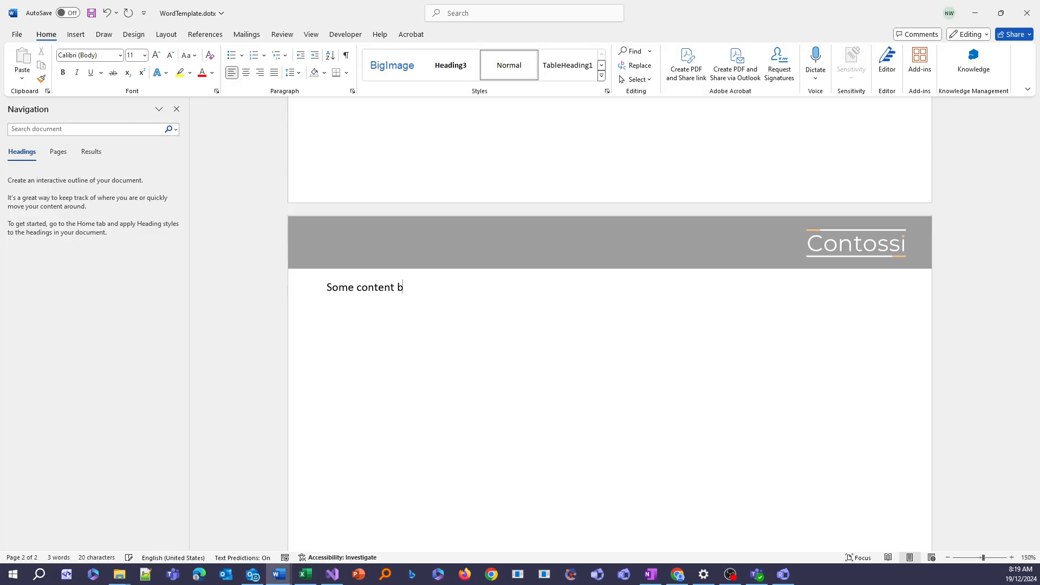
pyautogui.write('efore')
pyautogui.press('Return')
pyautogui.write('and some content after')
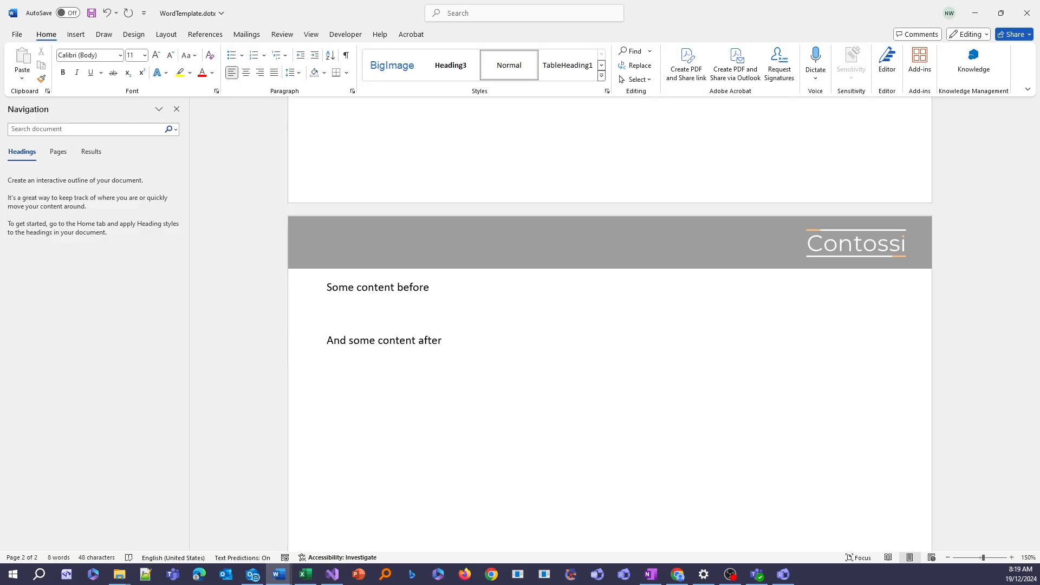
pyautogui.write('here')
pyautogui.press('Home')
pyautogui.hotkey('shift', 'Down')
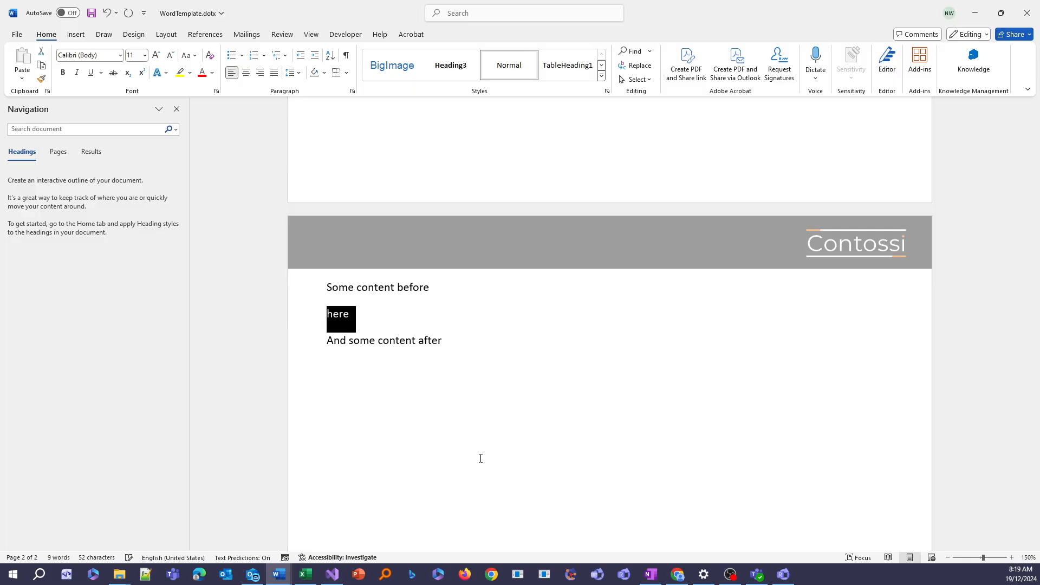
pyautogui.press('Delete')
pyautogui.press('Return')
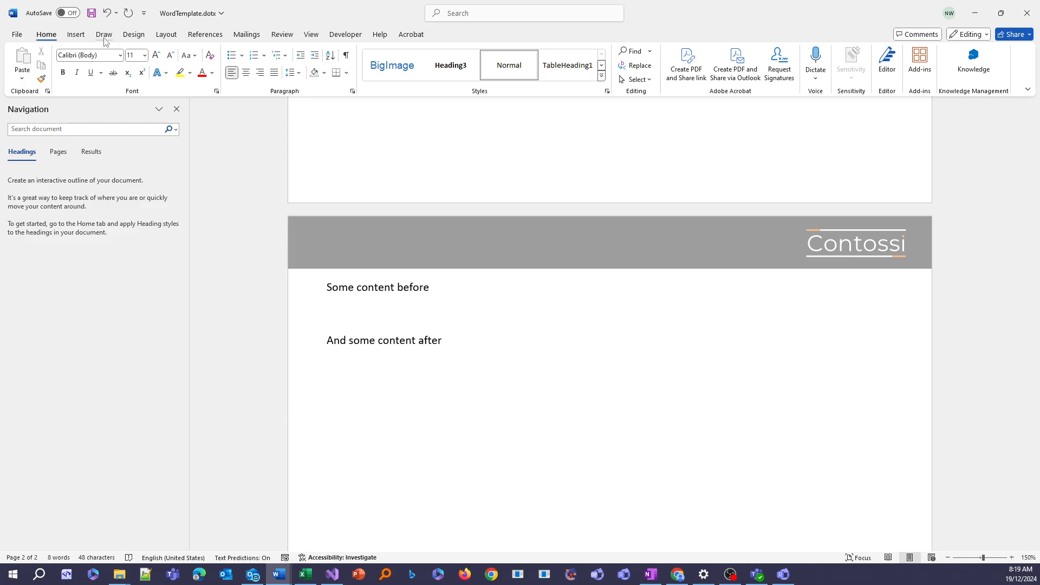
# Step: Add a bookmark named WalkThruContent on the blank line between "Some content before" and "And some content after"
pyautogui.click(75, 34)
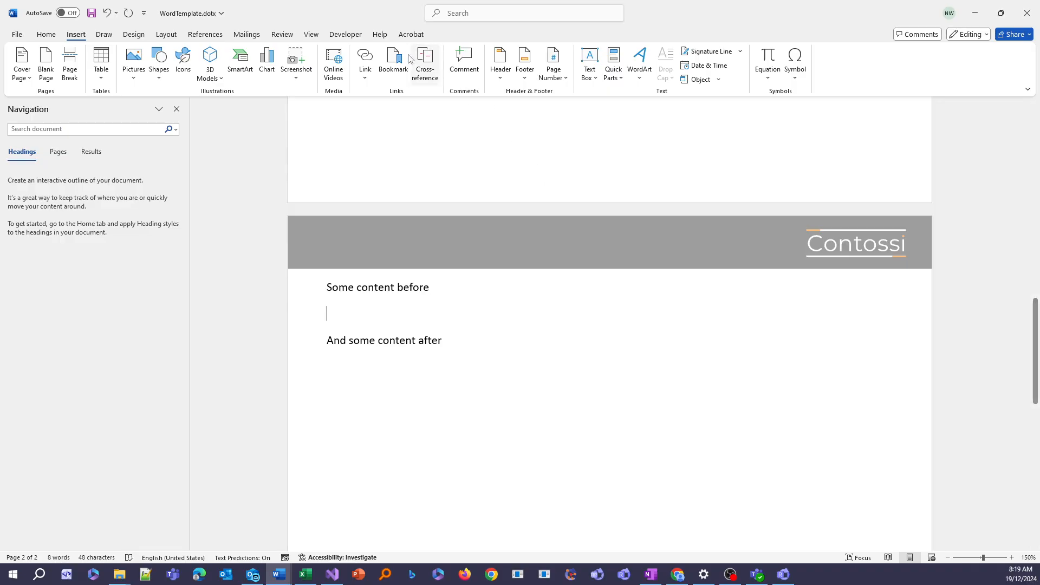
pyautogui.click(393, 62)
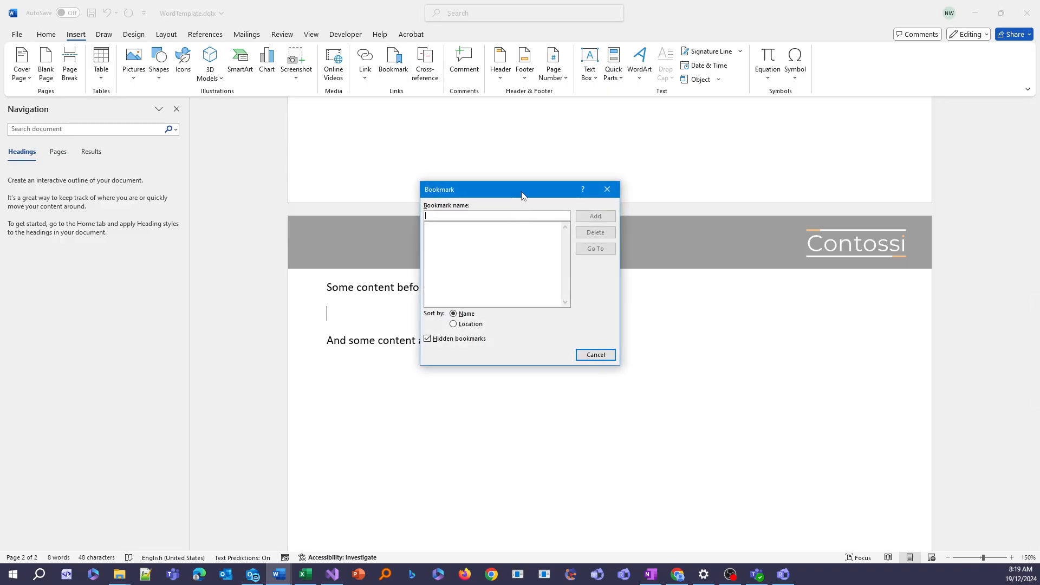
pyautogui.write('WalkThruContent')
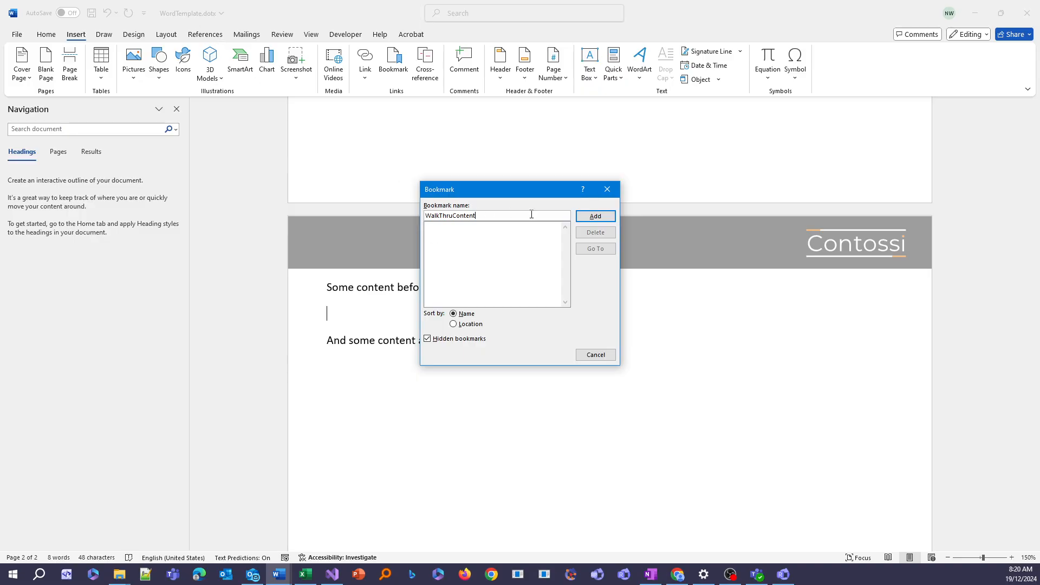
pyautogui.click(599, 218)
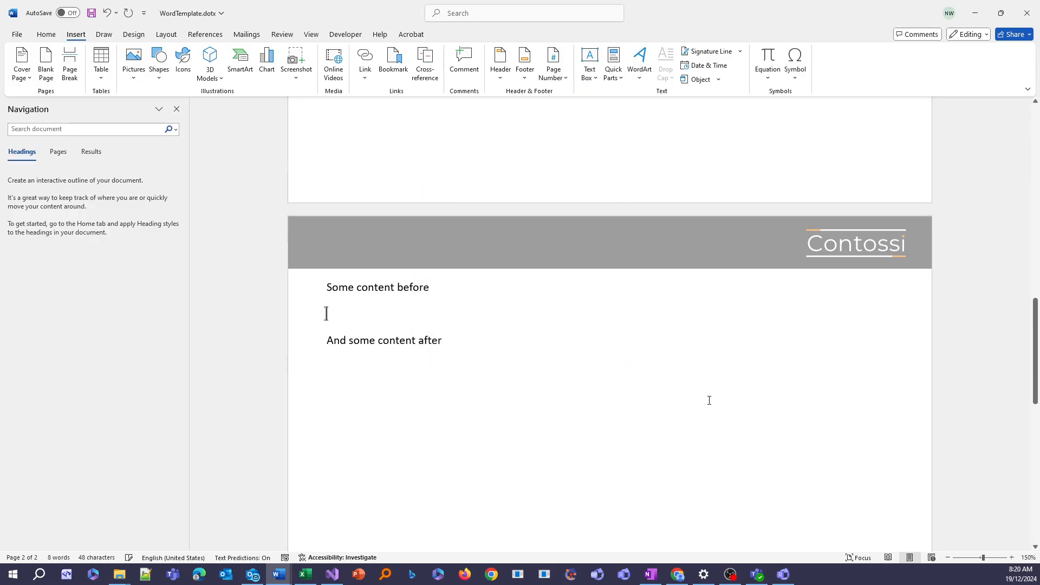
# Step: Save the edited WordTemplate.dotx and close it
pyautogui.click(544, 346)
pyautogui.hotkey('ctrl', 's')
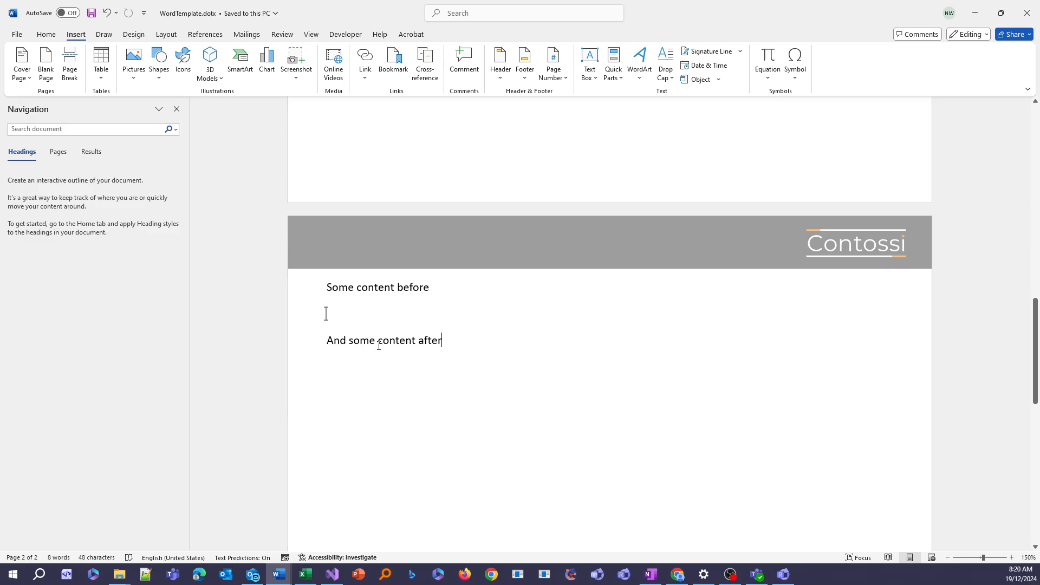
pyautogui.moveTo(445, 344); pyautogui.dragTo(327, 341)
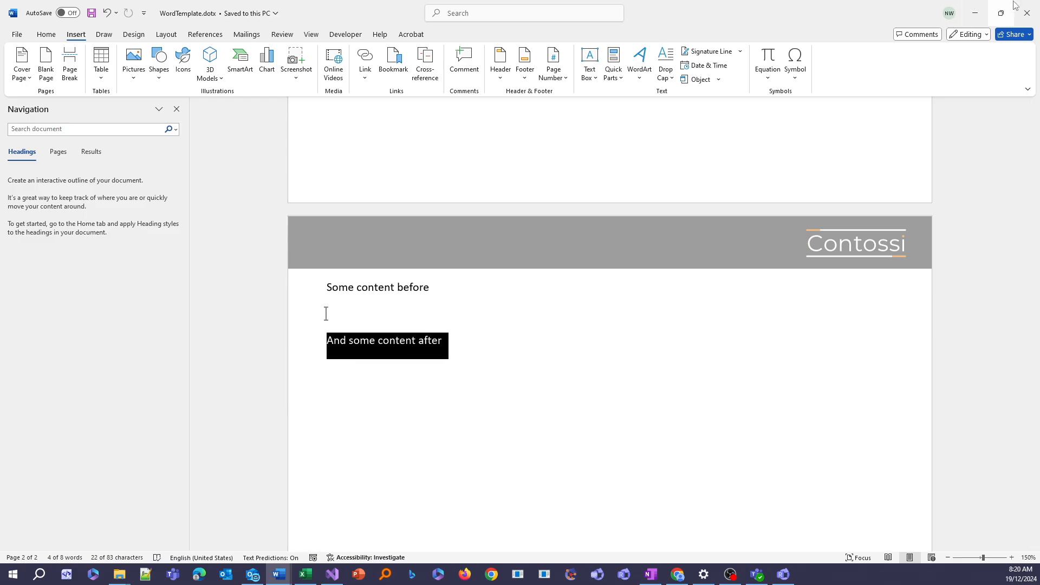
pyautogui.click(459, 297)
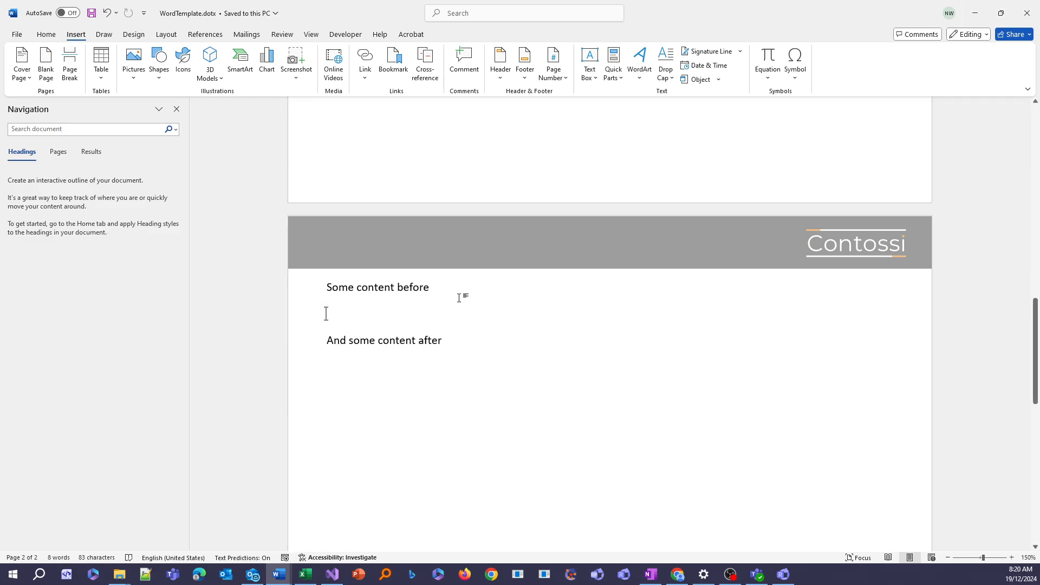
pyautogui.click(1027, 17)
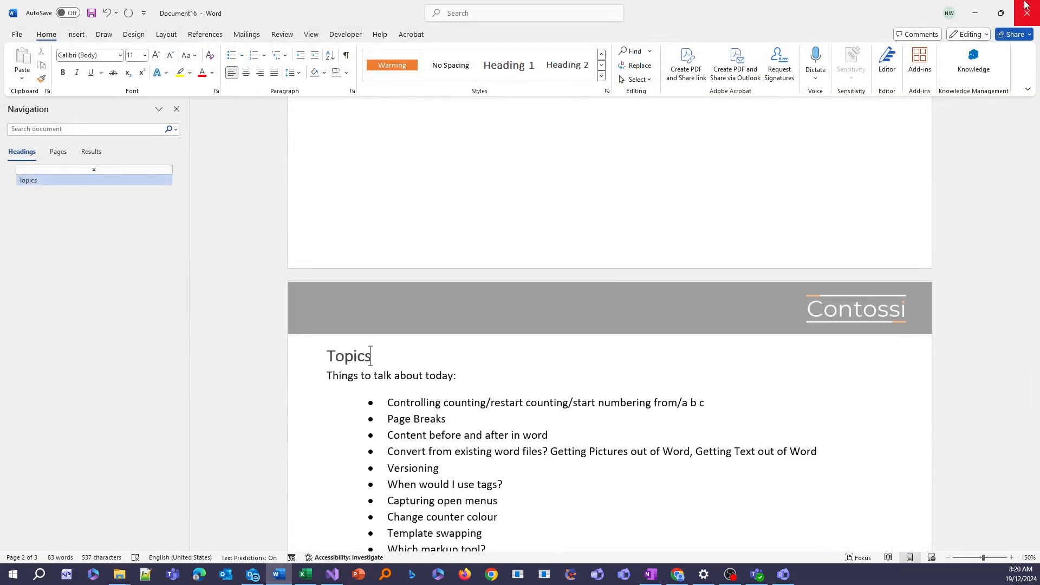
# Step: Discard the old Word output and check the newly published document for the content before and after the frames
pyautogui.click(564, 415)
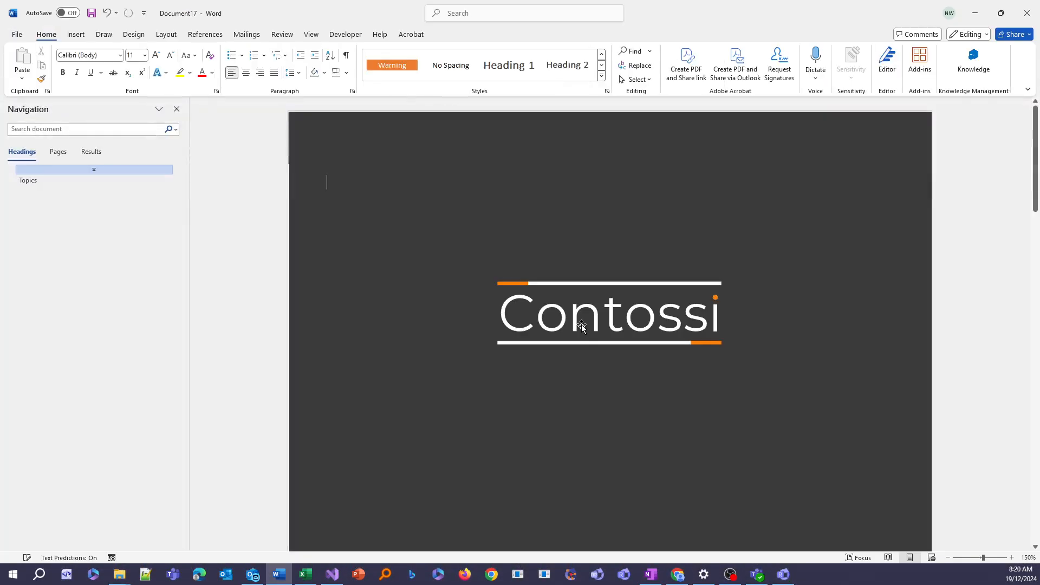
pyautogui.scroll(-15, 581, 322)
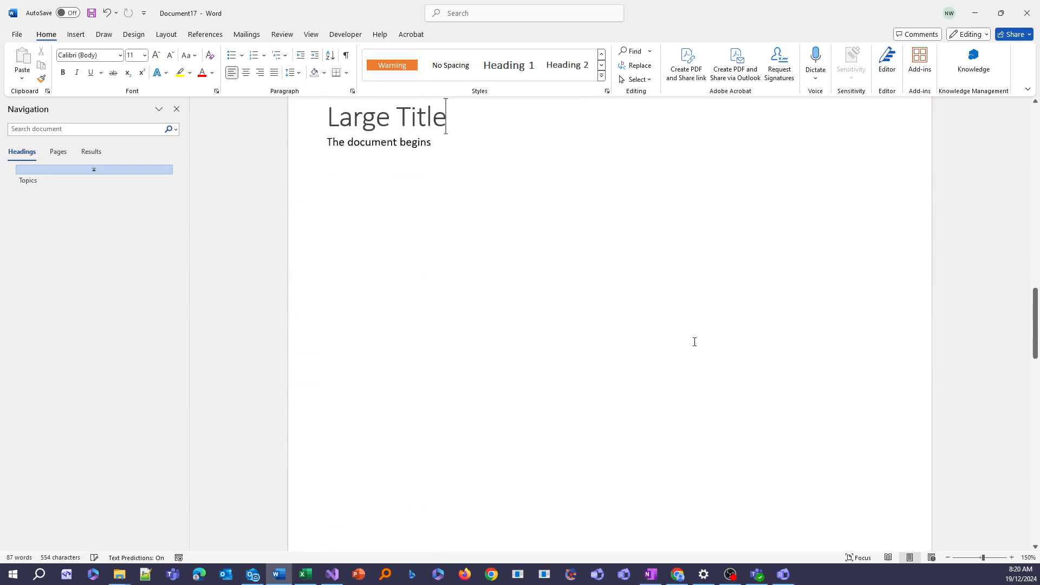
pyautogui.scroll(-15, 688, 339)
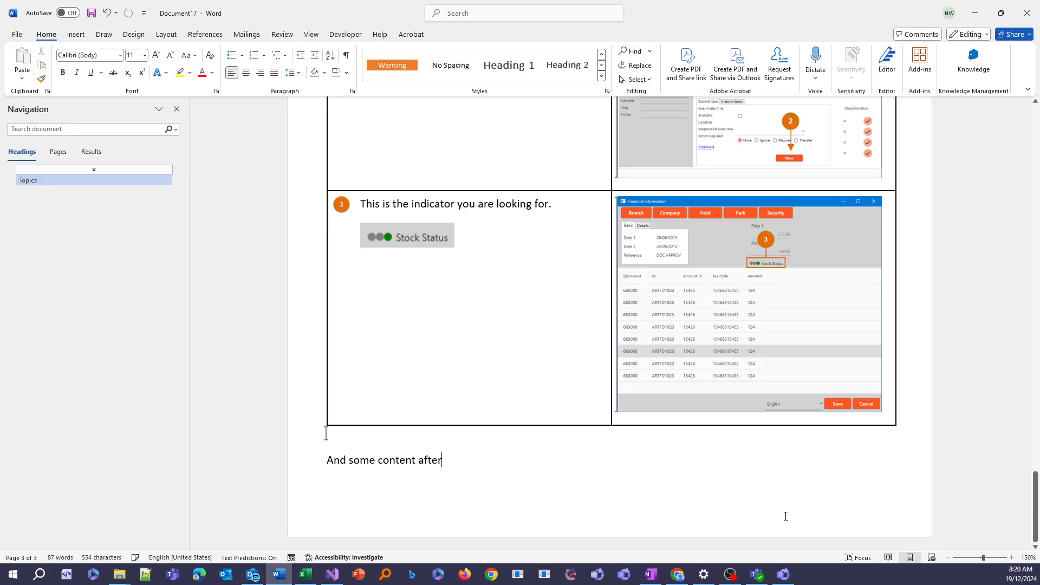
pyautogui.scroll(1, 529, 471)
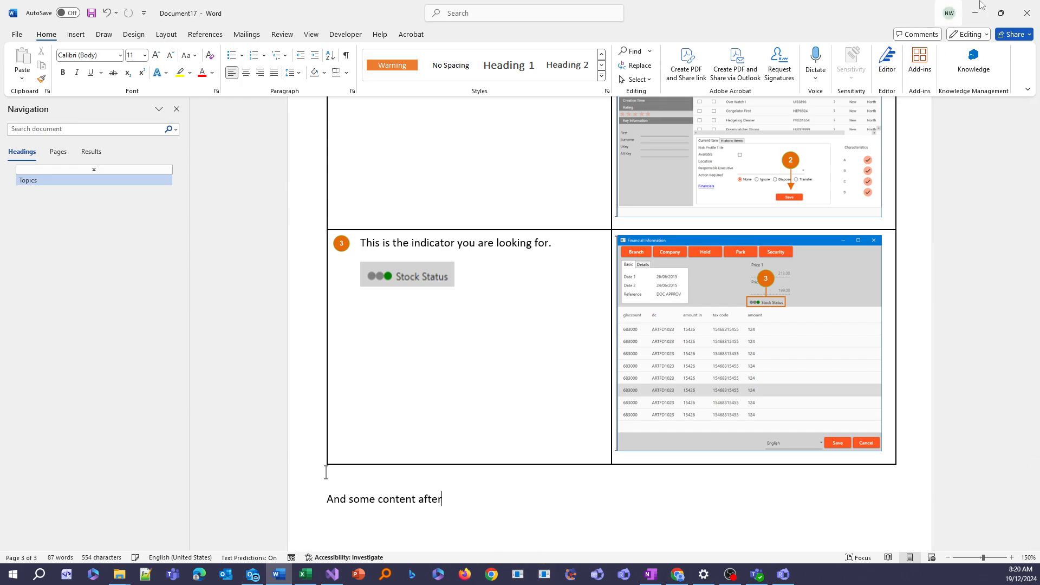
# Step: Close the published Word document without saving and put the cursor in the Topics frame's list in Runthru
pyautogui.click(1026, 13)
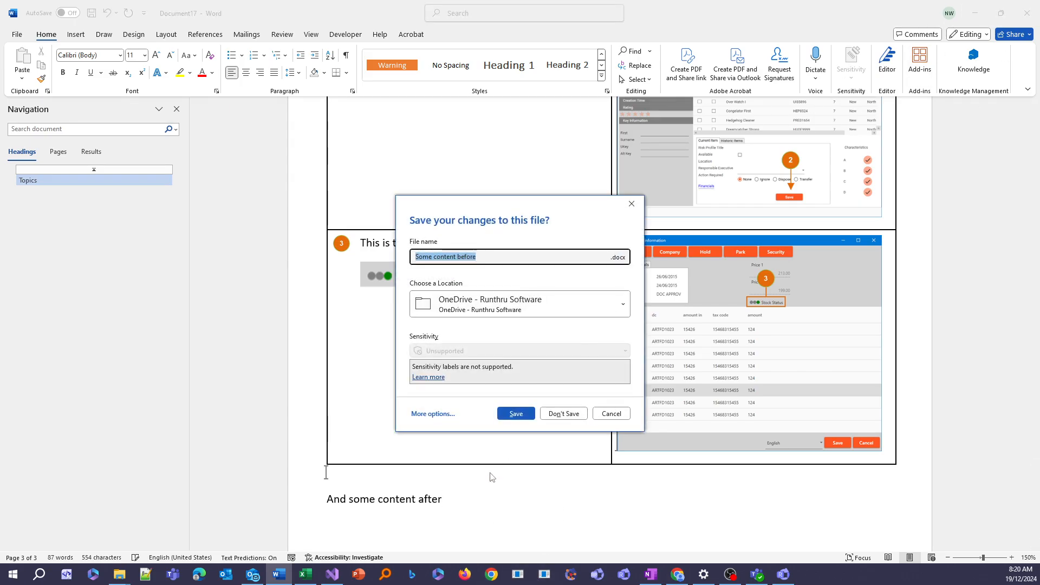
pyautogui.click(564, 415)
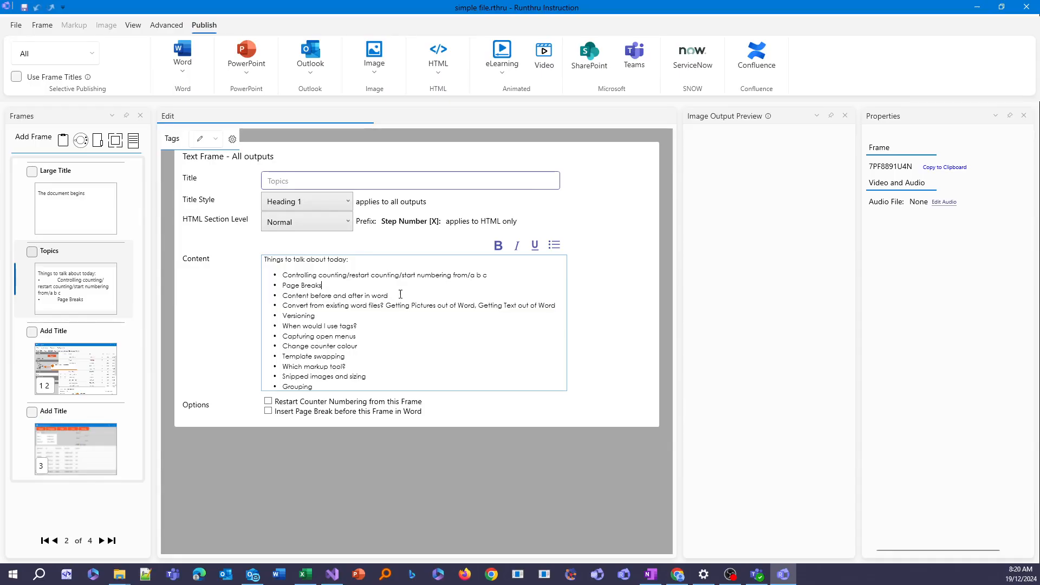
pyautogui.click(401, 294)
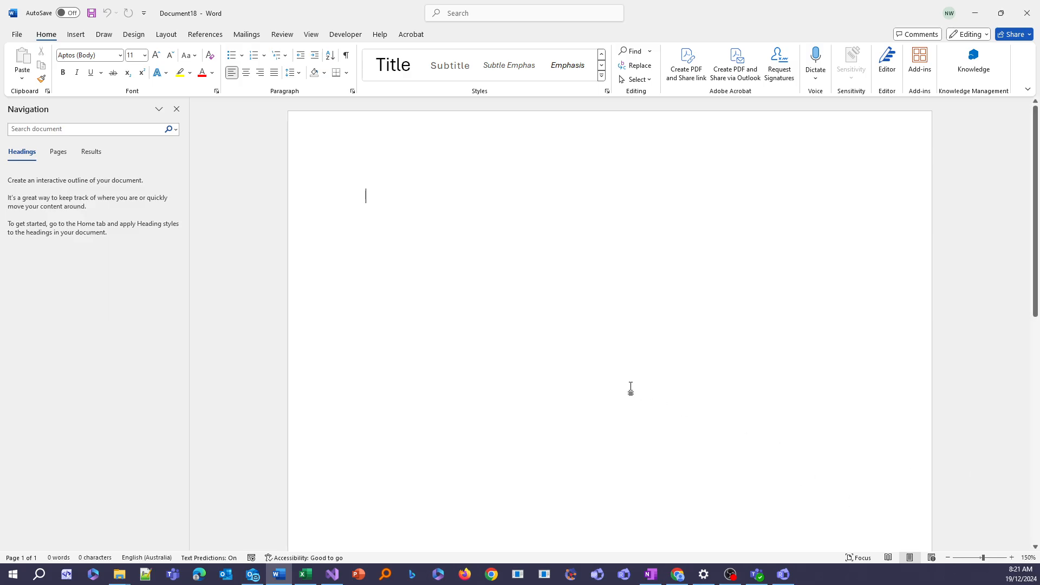
# Step: Write "Some content" in the blank Word document and start a new line below it
pyautogui.write('Some content')
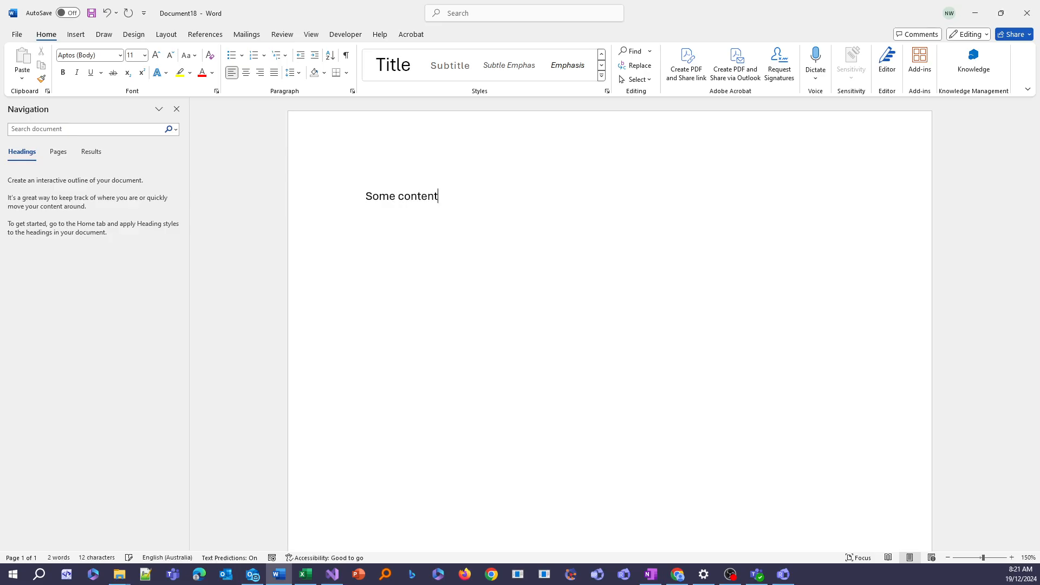
pyautogui.press('Return')
pyautogui.hotkey('ctrl', 's')
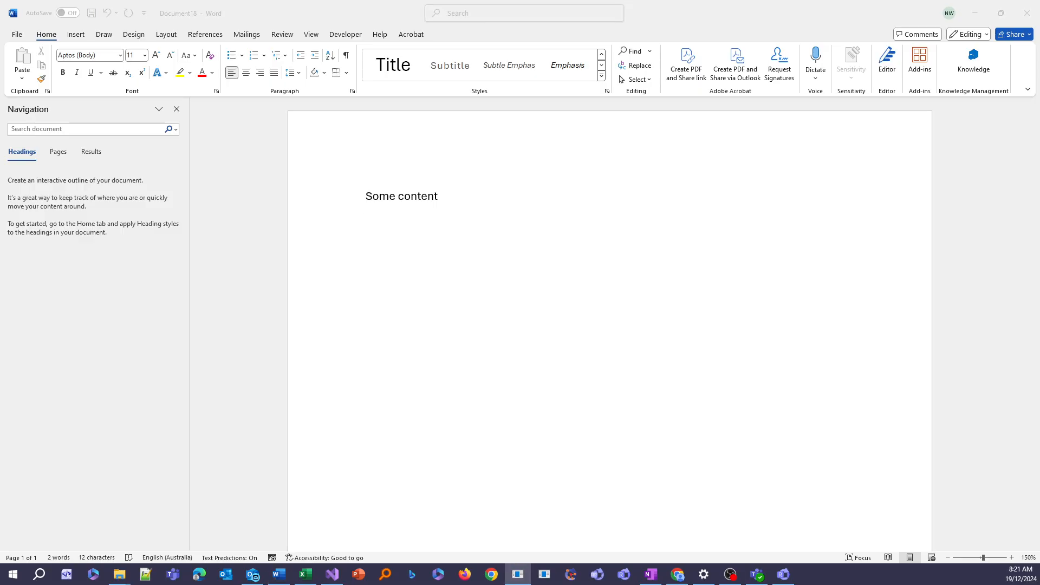
# Step: Snip the whole AnyApplication window and paste the screenshot below "Some content" in the Word document
pyautogui.moveTo(1039, 147); pyautogui.dragTo(697, 105)
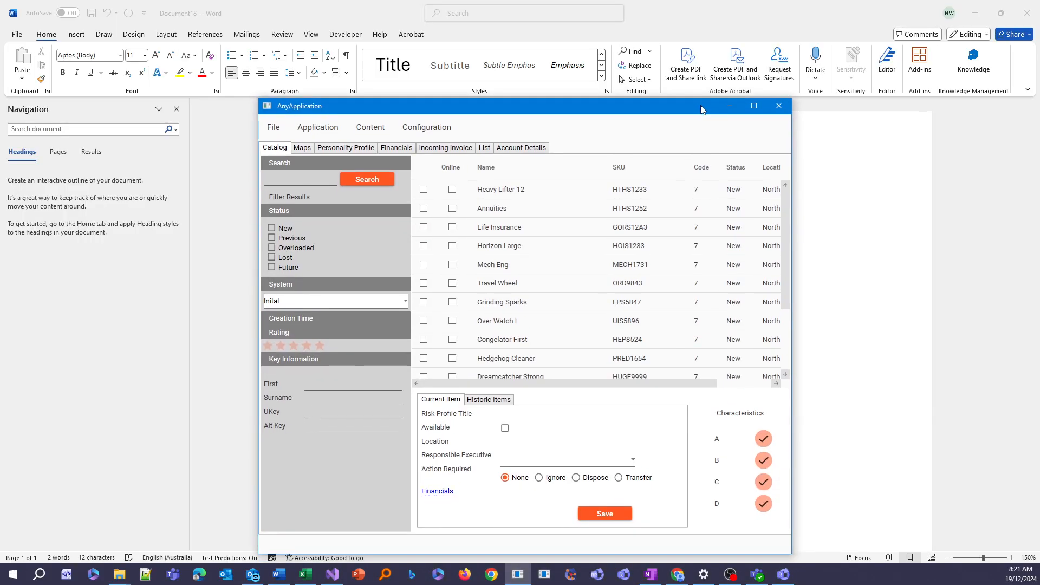
pyautogui.press('super+shift+s')
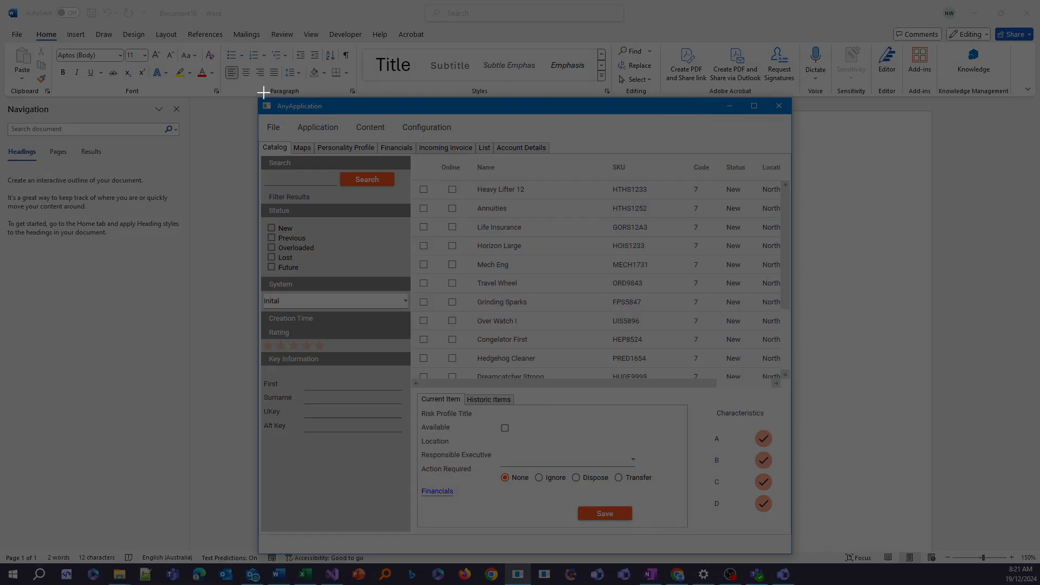
pyautogui.moveTo(259, 96); pyautogui.dragTo(789, 554)
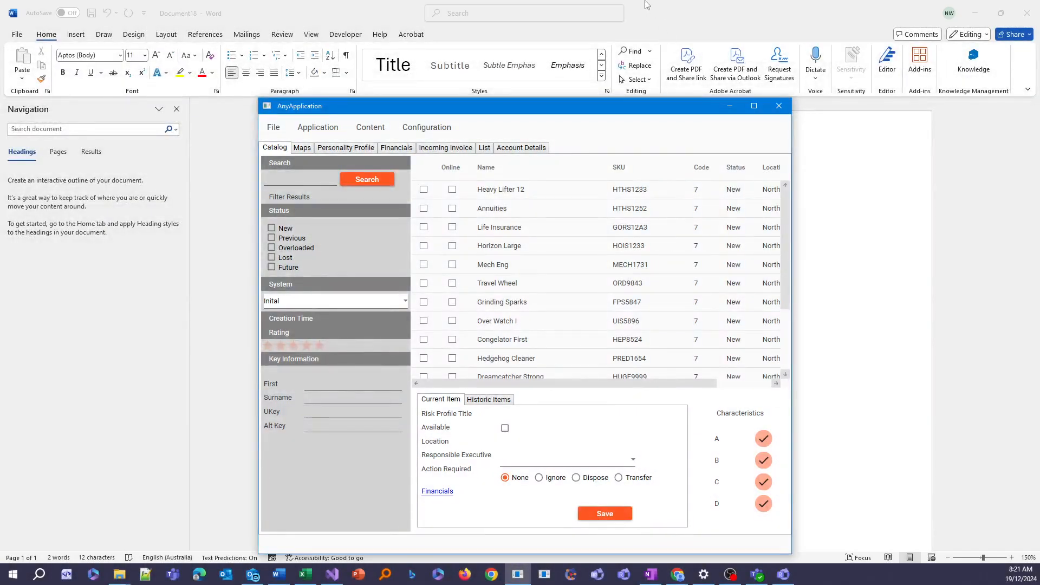
pyautogui.click(534, 255)
pyautogui.hotkey('ctrl', 'v')
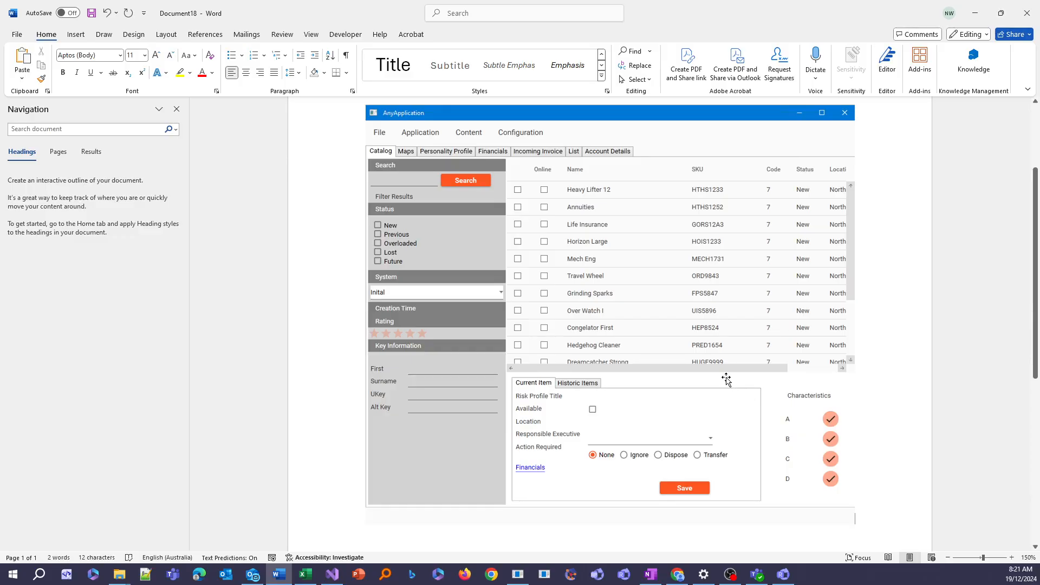
# Step: Remove the blank line between "Some content" and the pasted screenshot, leaving the cursor after the text
pyautogui.scroll(3, 728, 379)
pyautogui.scroll(-6, 772, 479)
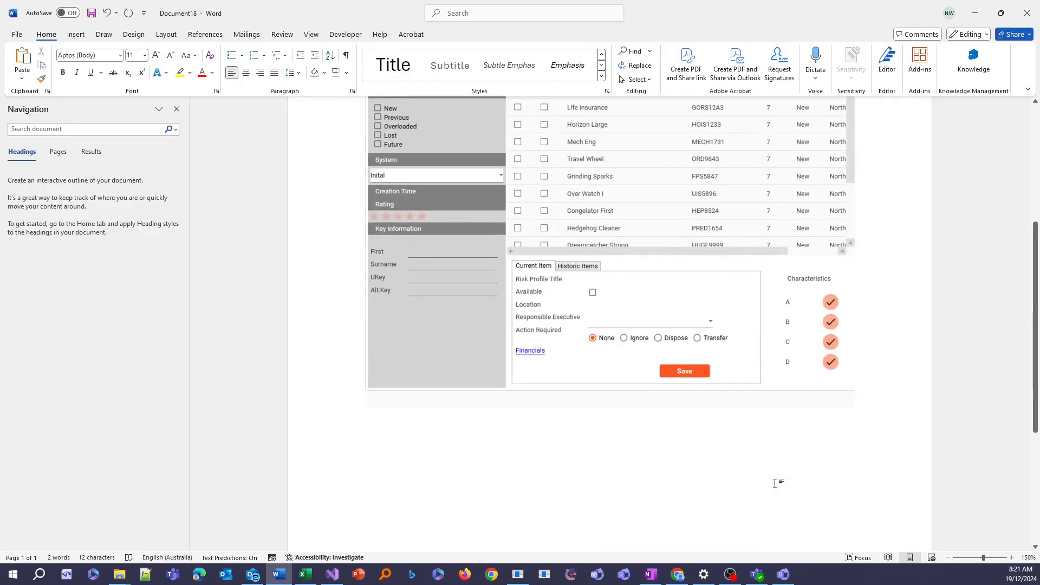
pyautogui.scroll(5, 753, 444)
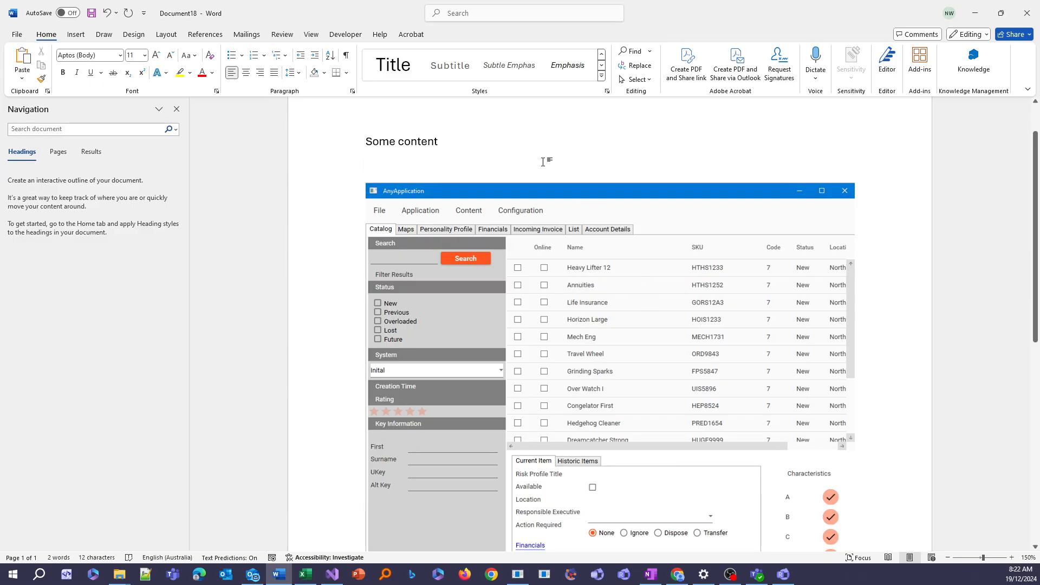
pyautogui.press('BackSpace')
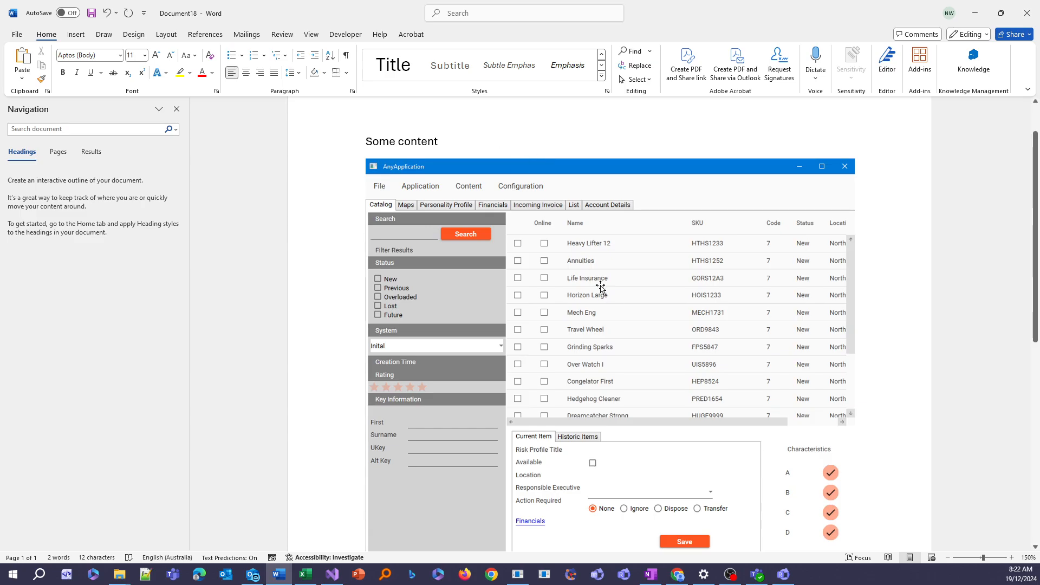
pyautogui.click(504, 294)
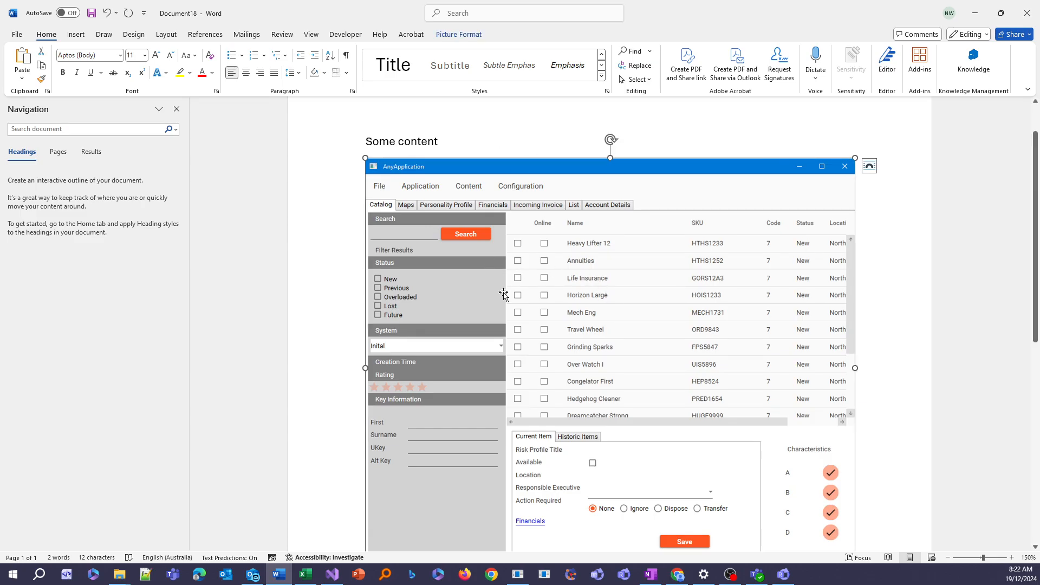
pyautogui.click(482, 143)
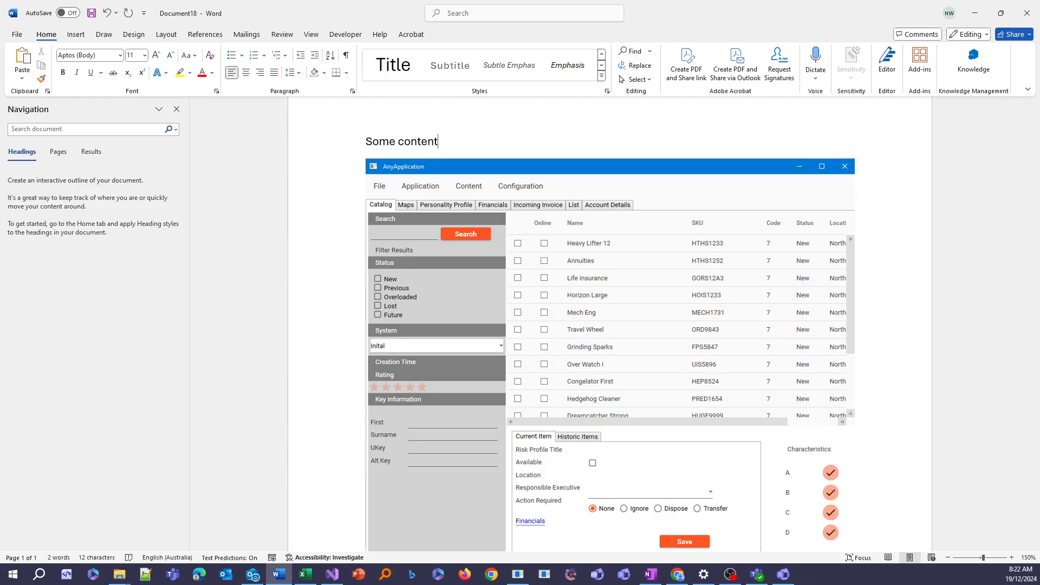
# Step: Switch to Runthru and select the last frame, showing the Financial Information window
pyautogui.hotkey('alt', 'Tab')
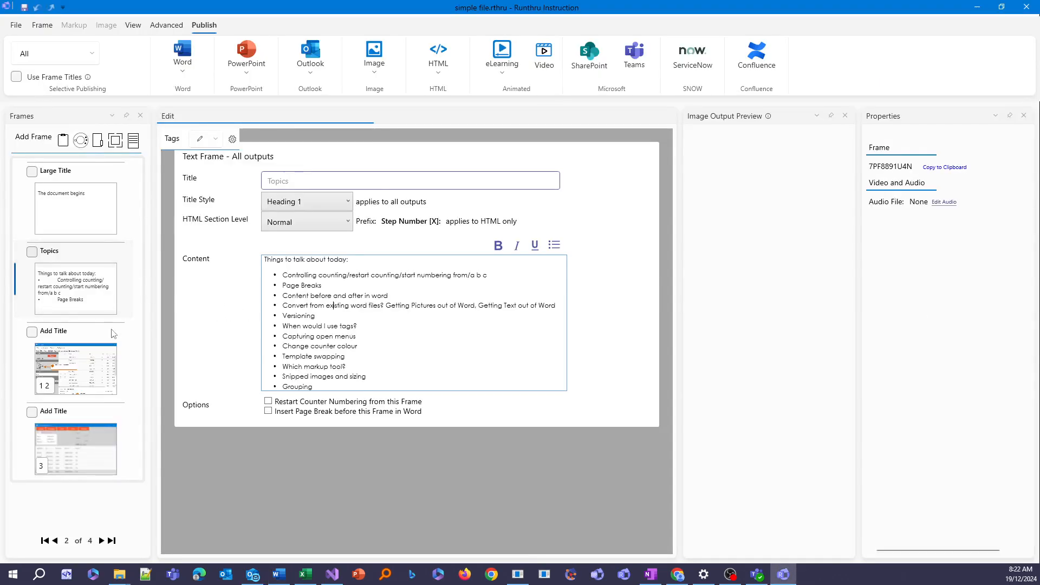
pyautogui.click(100, 437)
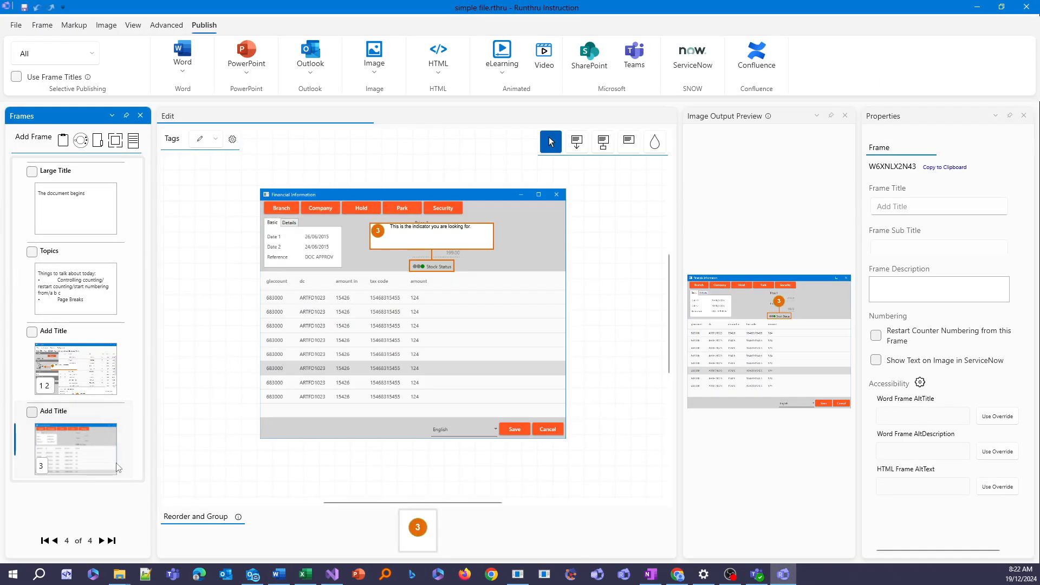
pyautogui.click(80, 139)
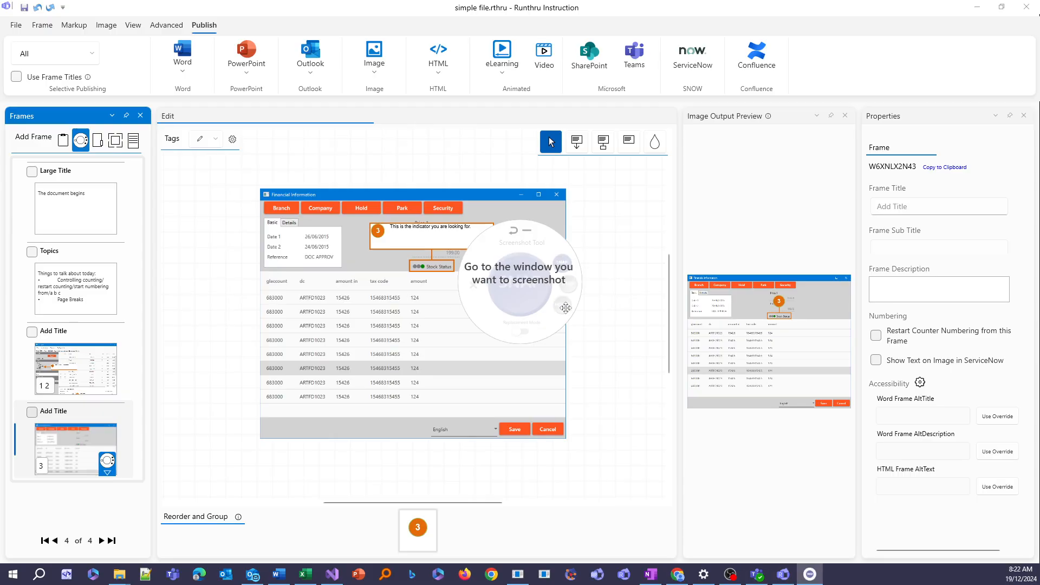
pyautogui.moveTo(501, 242); pyautogui.dragTo(270, 140)
pyautogui.click(253, 180)
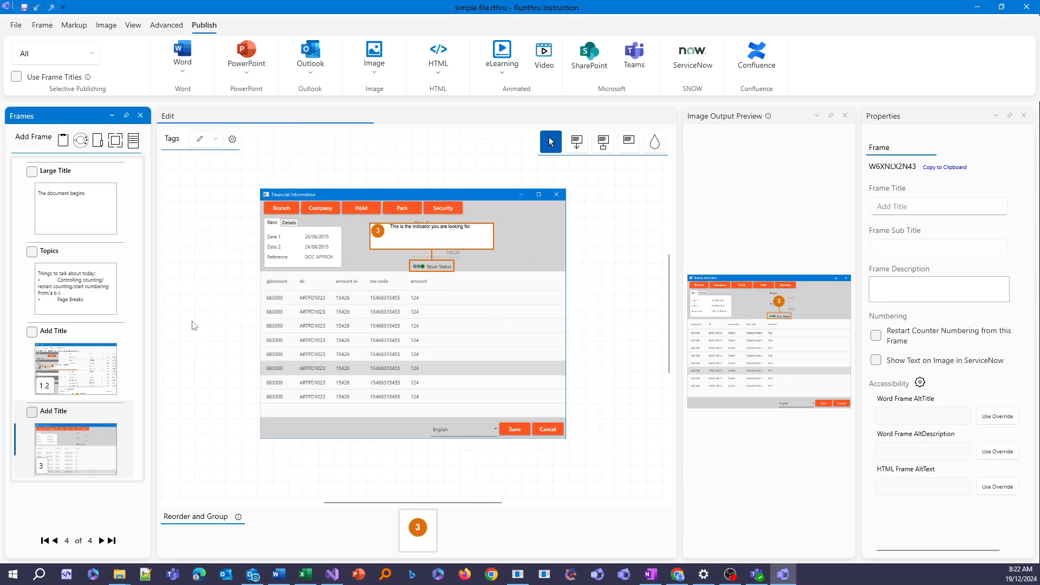
# Step: Add a frame after the last one by snipping the AnyApplication window, and close that window
pyautogui.click(117, 143)
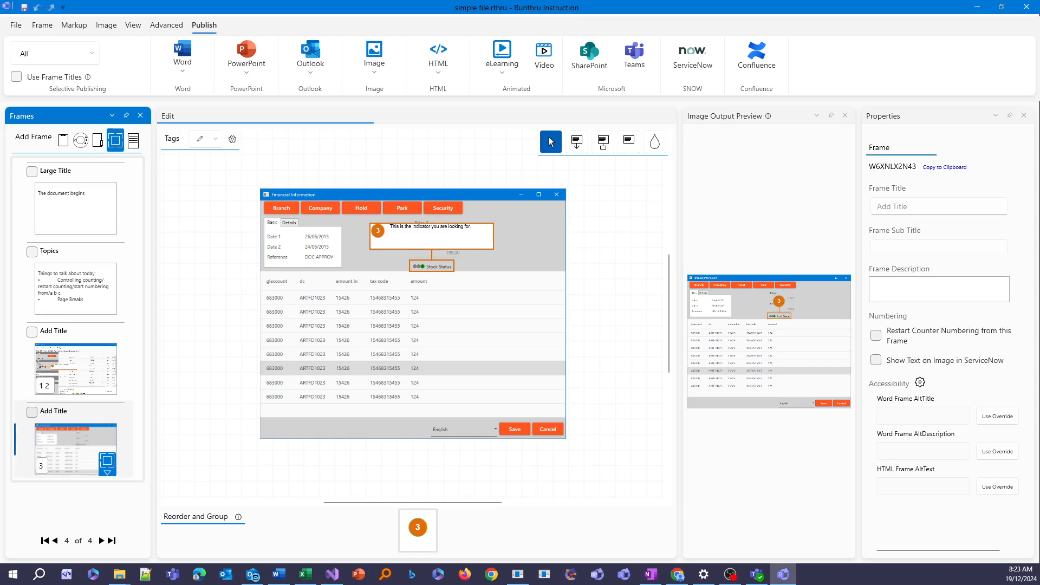
pyautogui.hotkey('alt', 'Tab')
pyautogui.moveTo(599, 108); pyautogui.dragTo(632, 67)
pyautogui.press('Print')
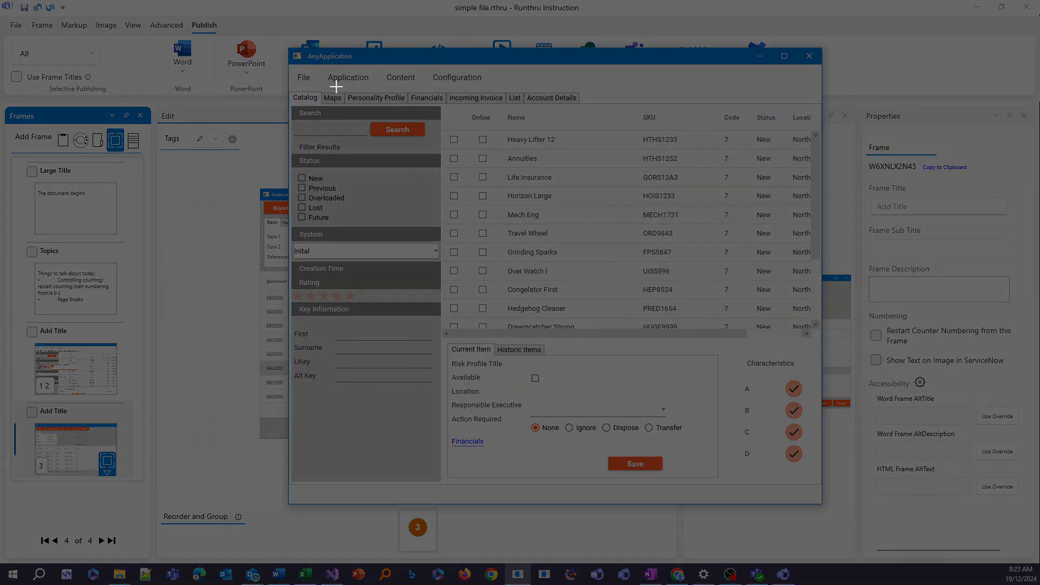
pyautogui.moveTo(292, 52); pyautogui.dragTo(822, 504)
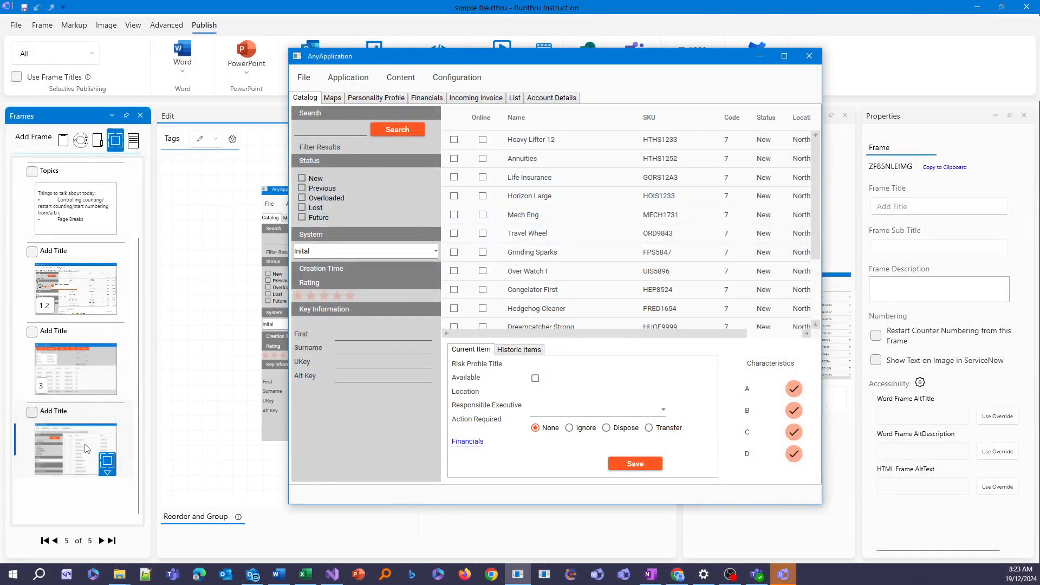
pyautogui.click(809, 59)
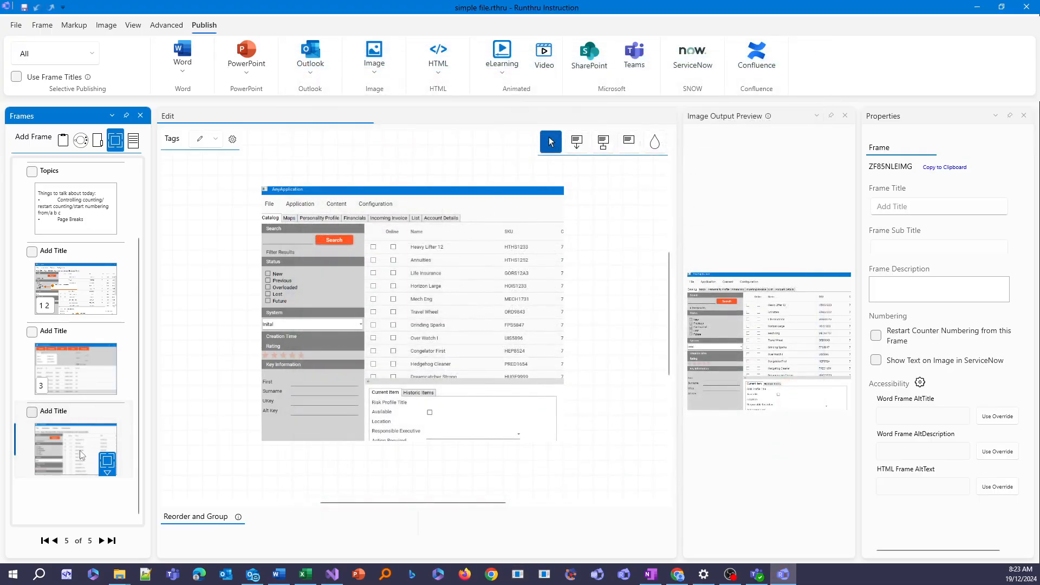
# Step: Delete the snipped AnyApplication frame, undo the deletion, and inspect the restored frame's image up close
pyautogui.rightClick(77, 441)
pyautogui.click(121, 459)
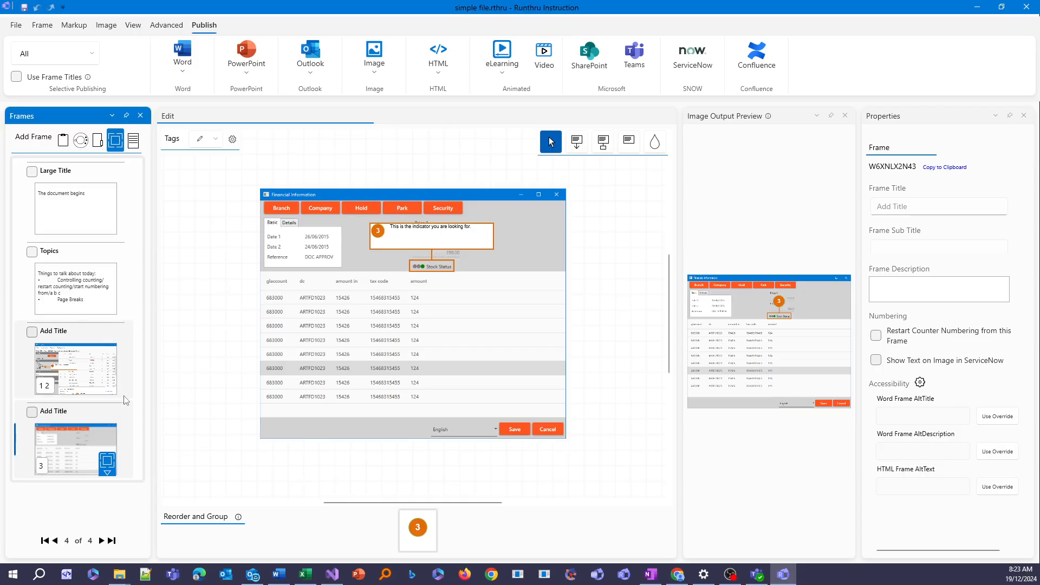
pyautogui.hotkey('ctrl', 'z')
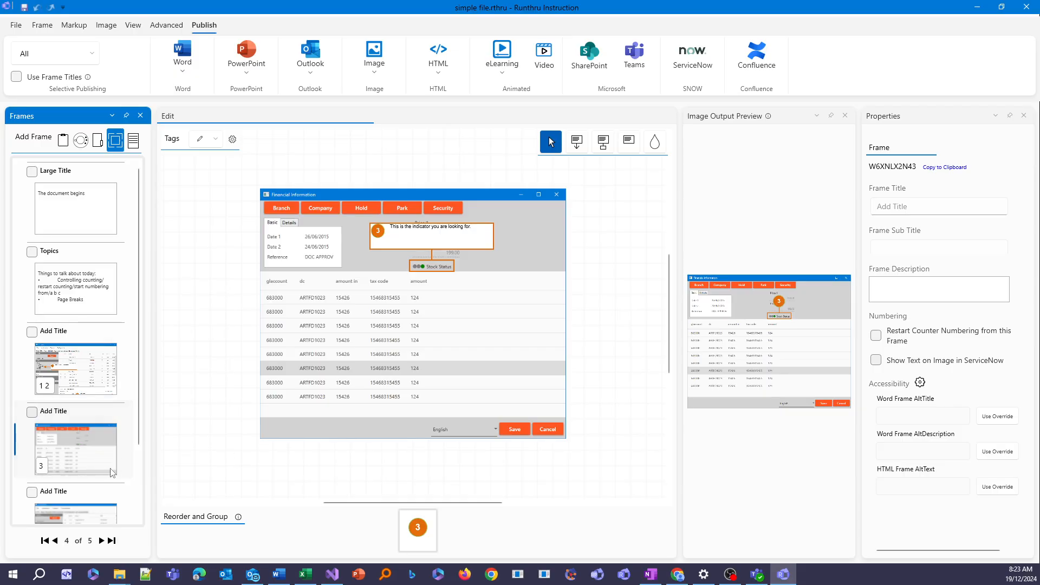
pyautogui.scroll(-2, 106, 480)
pyautogui.click(102, 462)
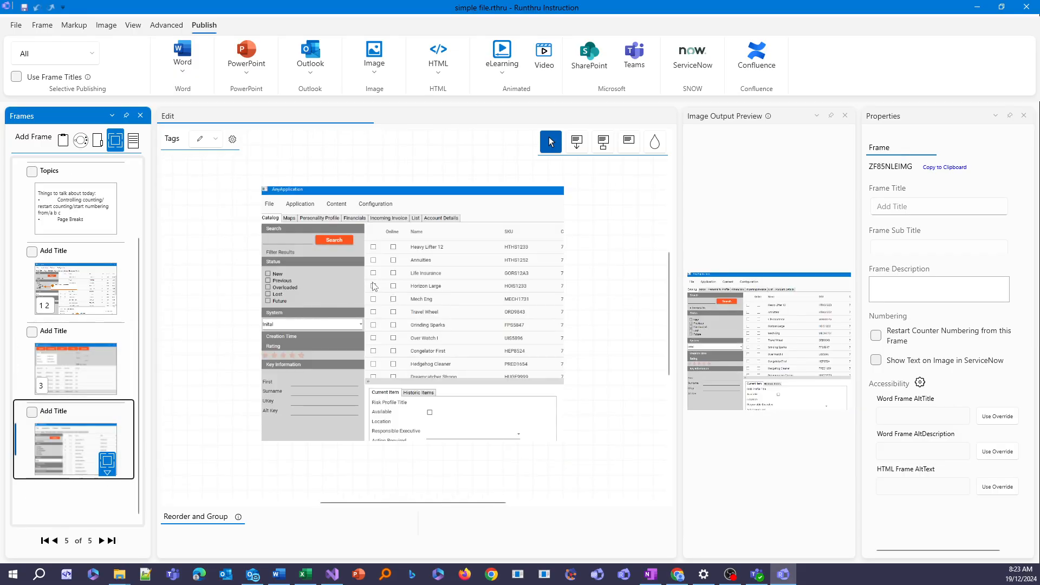
pyautogui.scroll(4, 379, 285)
pyautogui.scroll(-4, 455, 306)
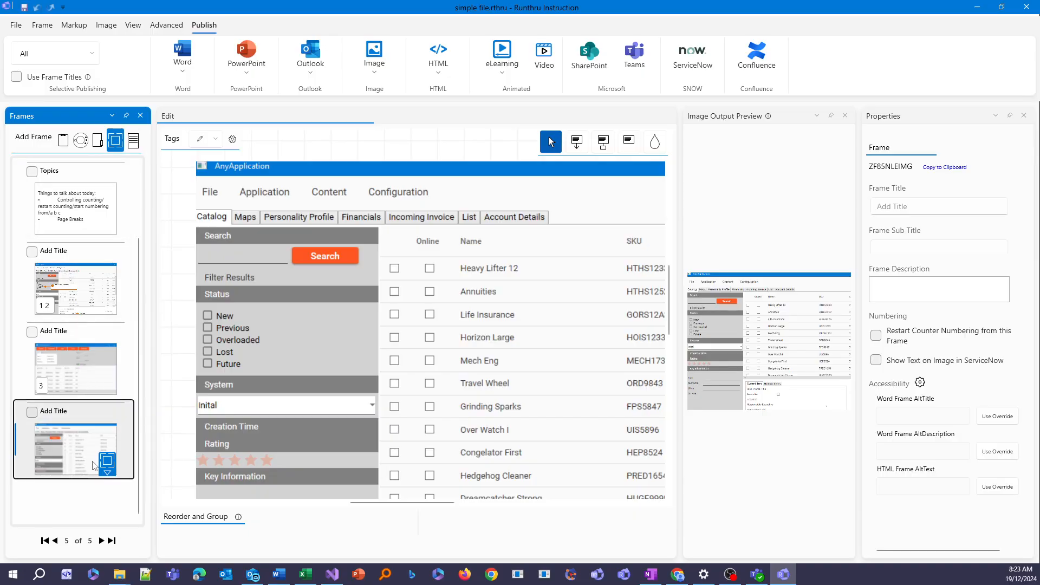
# Step: Delete the restored AnyApplication frame from the end of the frame list
pyautogui.rightClick(79, 444)
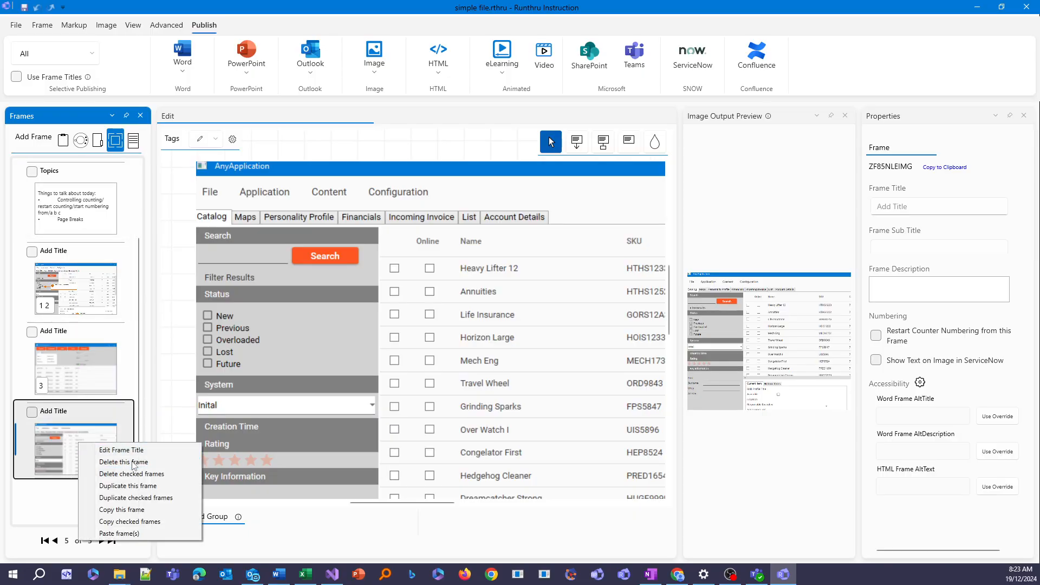
pyautogui.click(134, 462)
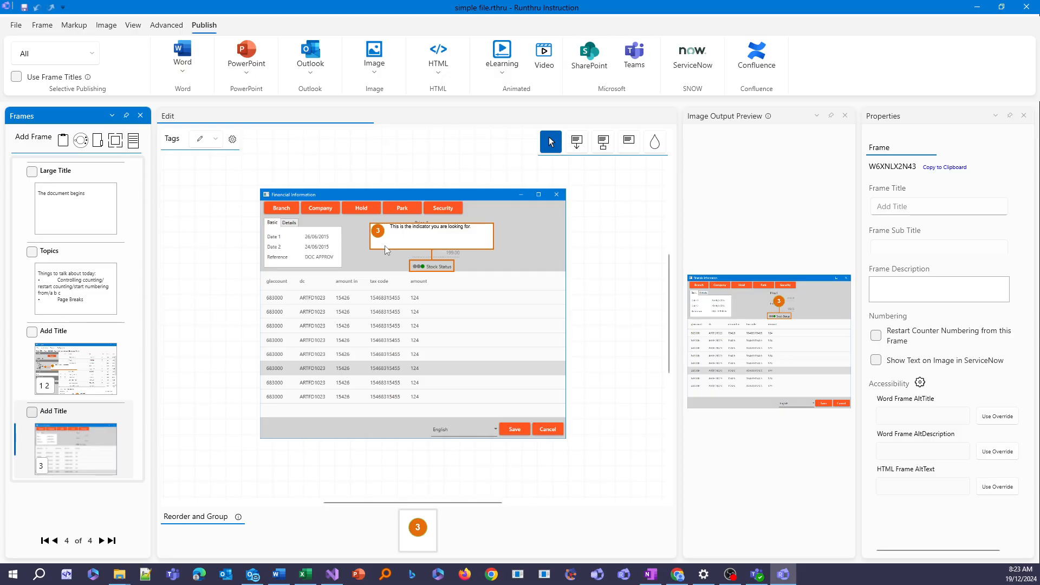
# Step: Switch to Word, select the pasted AnyApplication screenshot as the picture to capture, and return to Runthru
pyautogui.hotkey('alt', 'Tab')
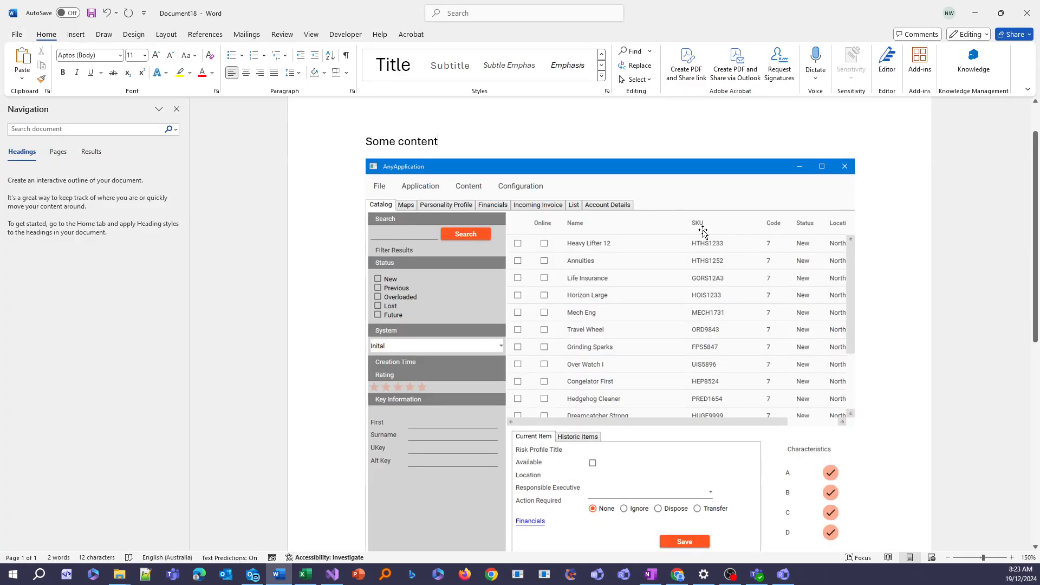
pyautogui.click(658, 253)
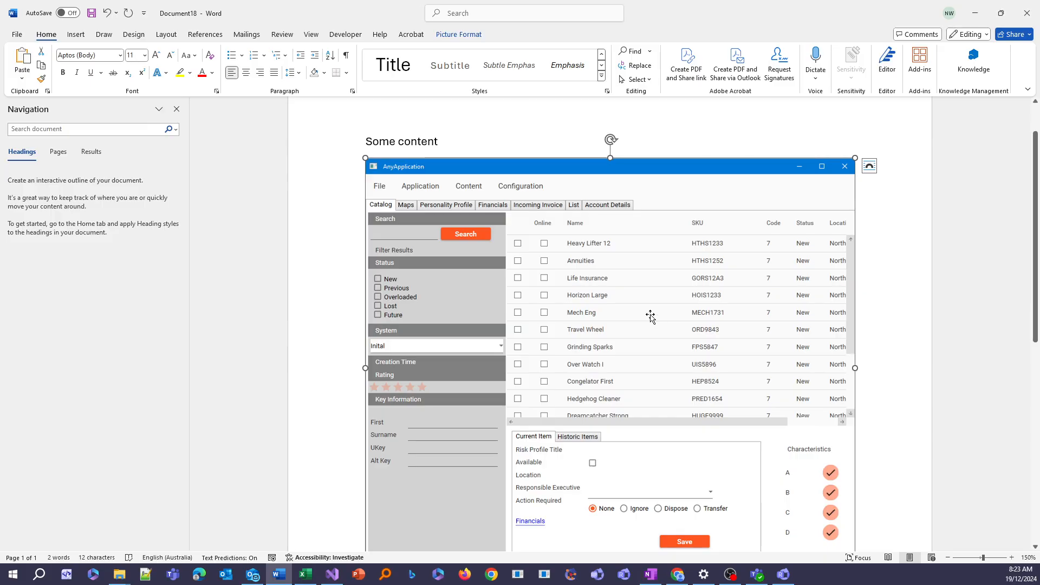
pyautogui.moveTo(694, 11); pyautogui.dragTo(608, 308)
pyautogui.click(441, 5)
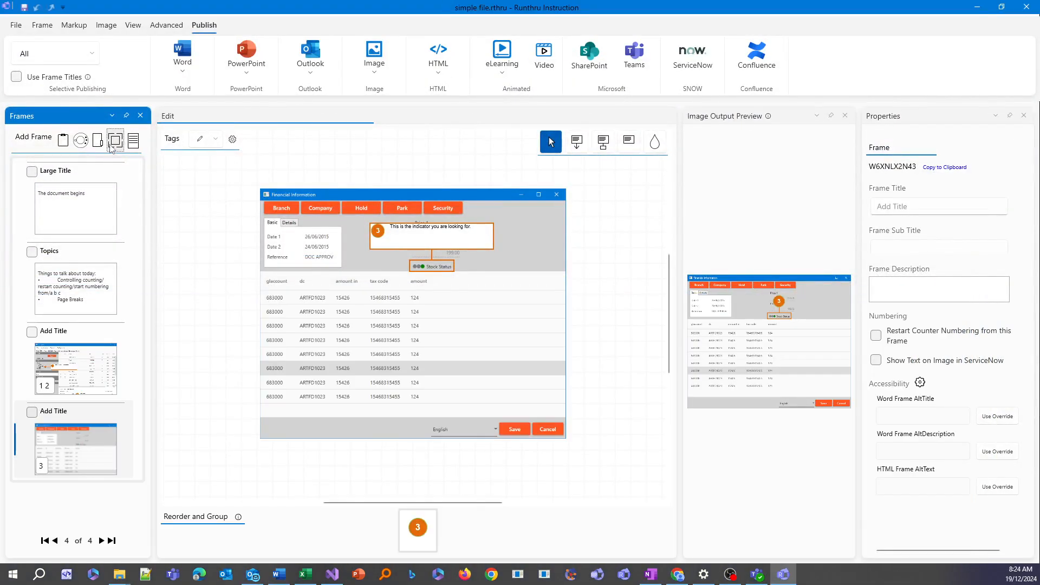
# Step: Copy the AnyApplication picture in Word to capture it as a new Runthru frame, and inspect the frame's image up close
pyautogui.hotkey('alt', 'Tab')
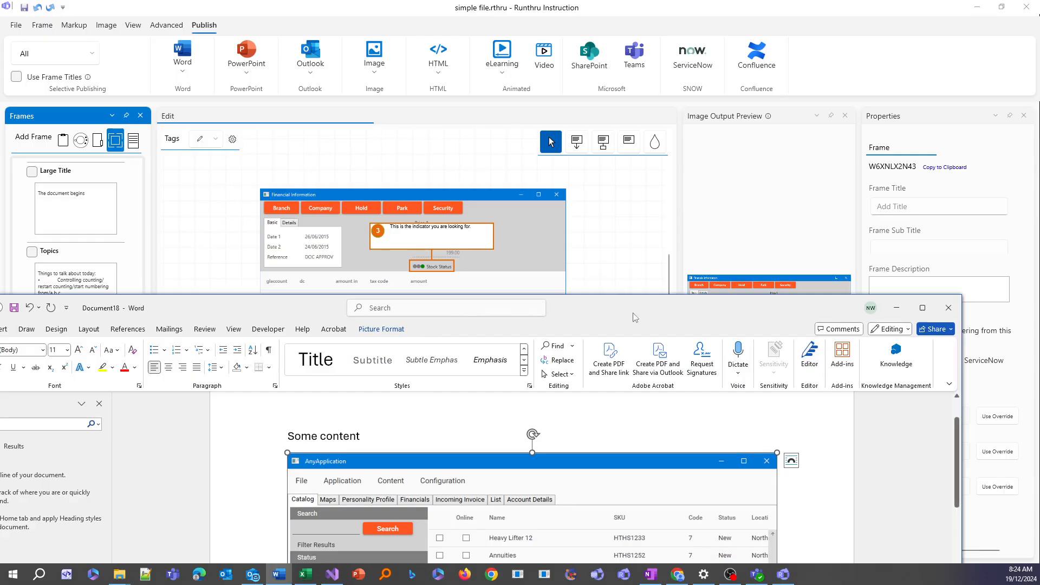
pyautogui.moveTo(635, 313); pyautogui.dragTo(714, 102)
pyautogui.rightClick(624, 401)
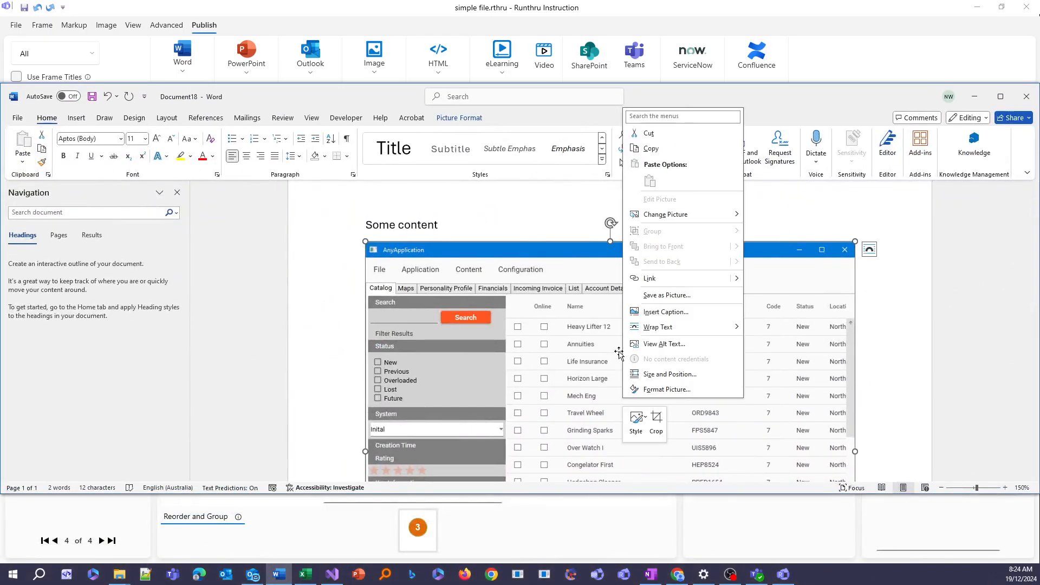
pyautogui.click(652, 151)
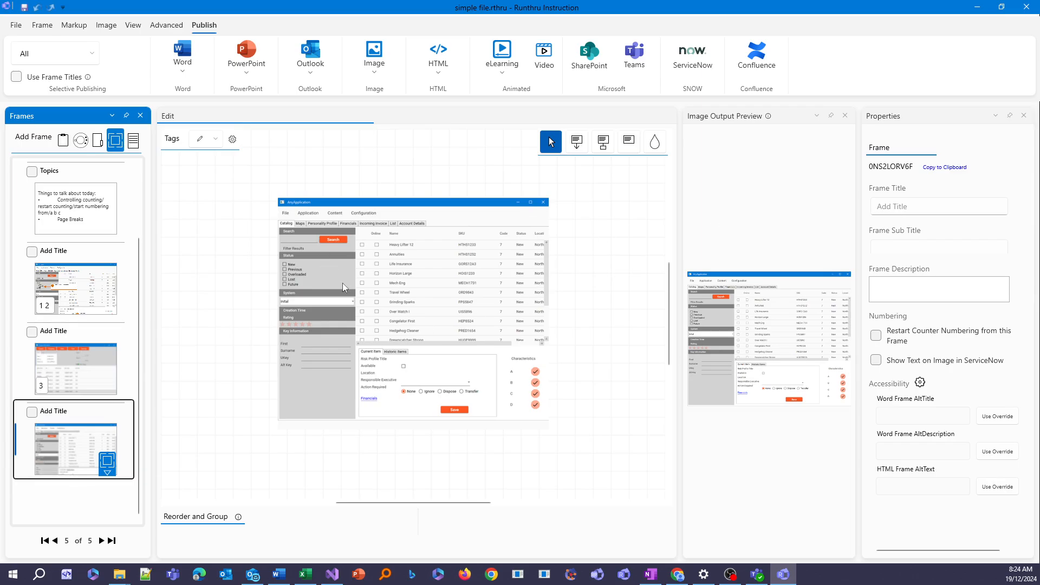
pyautogui.scroll(5, 350, 260)
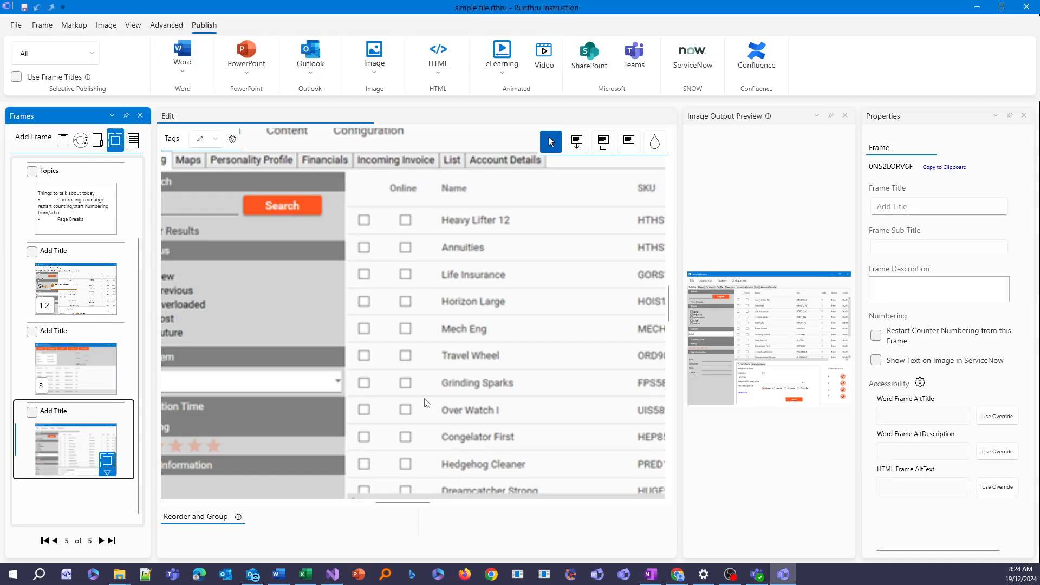
pyautogui.scroll(-5, 426, 404)
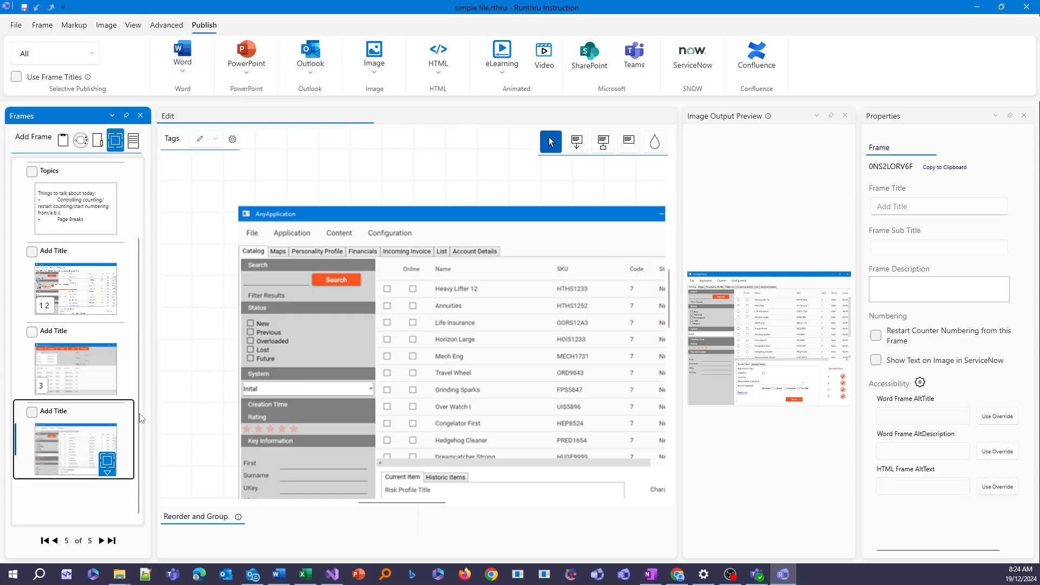
# Step: Title the newly captured frame "From Word" and return to the Word document
pyautogui.click(917, 208)
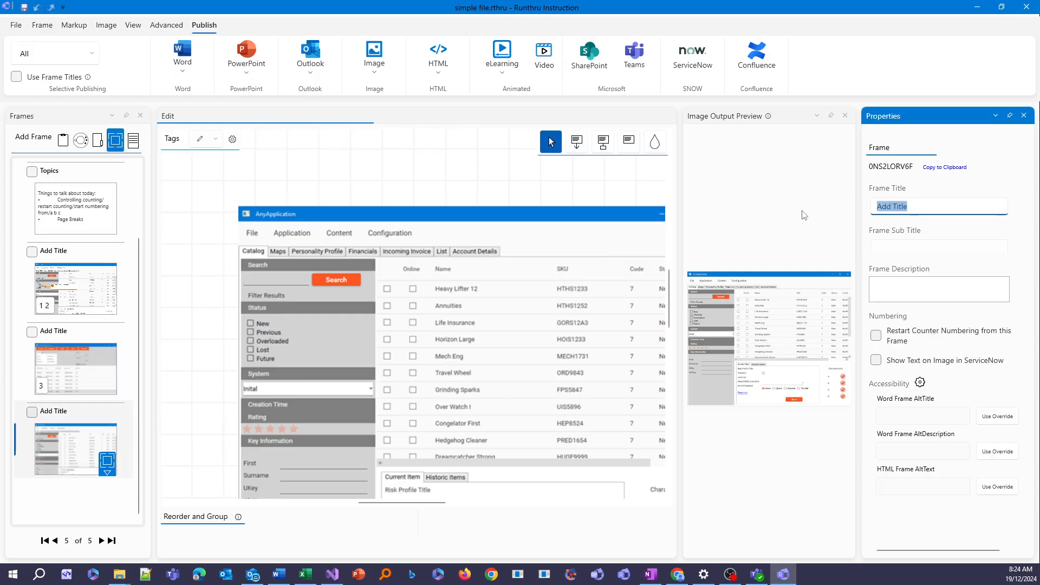
pyautogui.write('From Word')
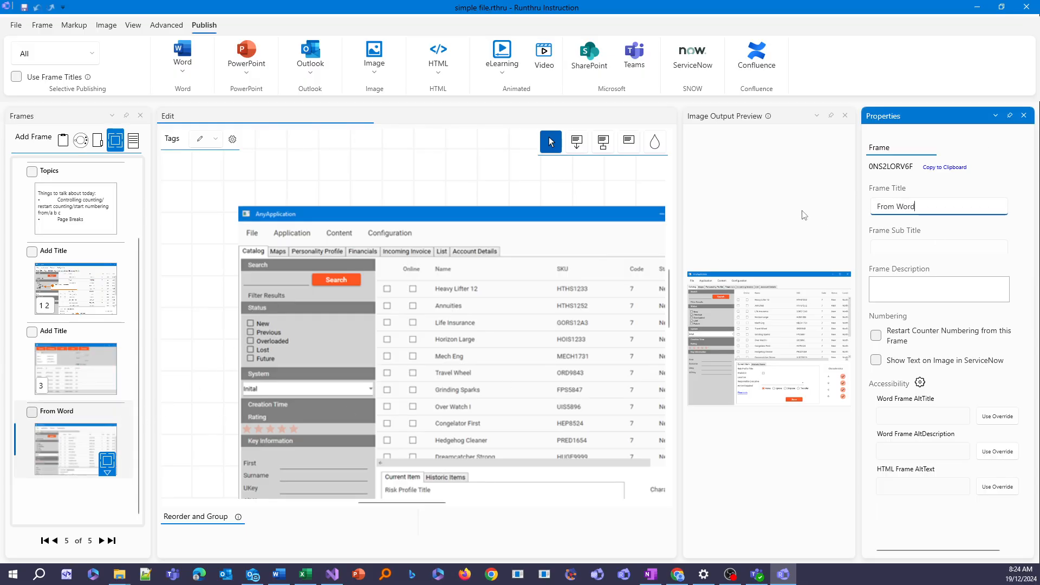
pyautogui.click(574, 194)
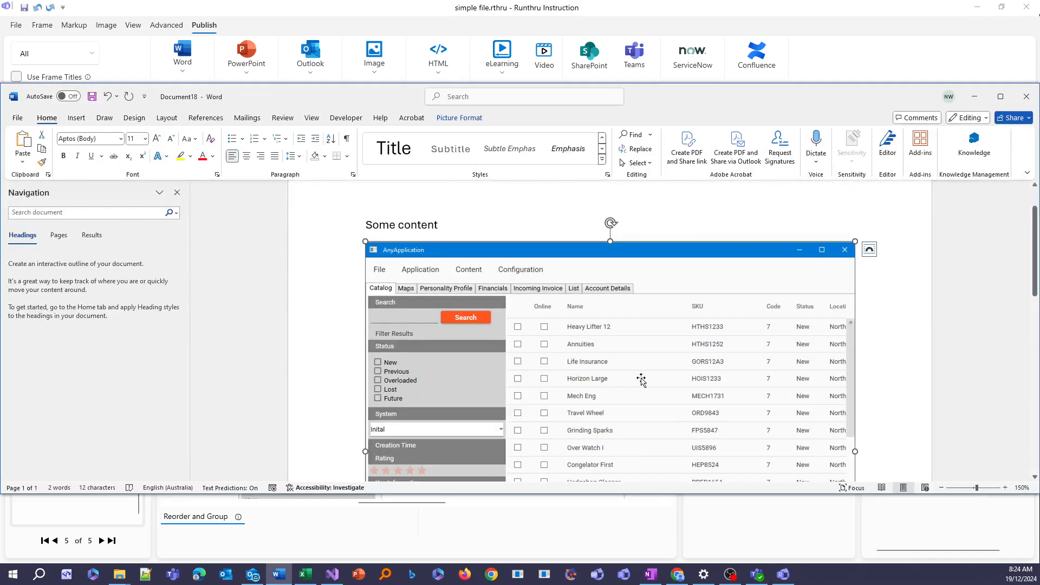
# Step: Set the AnyApplication picture's height scale to 100% of its original size with the aspect ratio locked
pyautogui.scroll(-1, 629, 302)
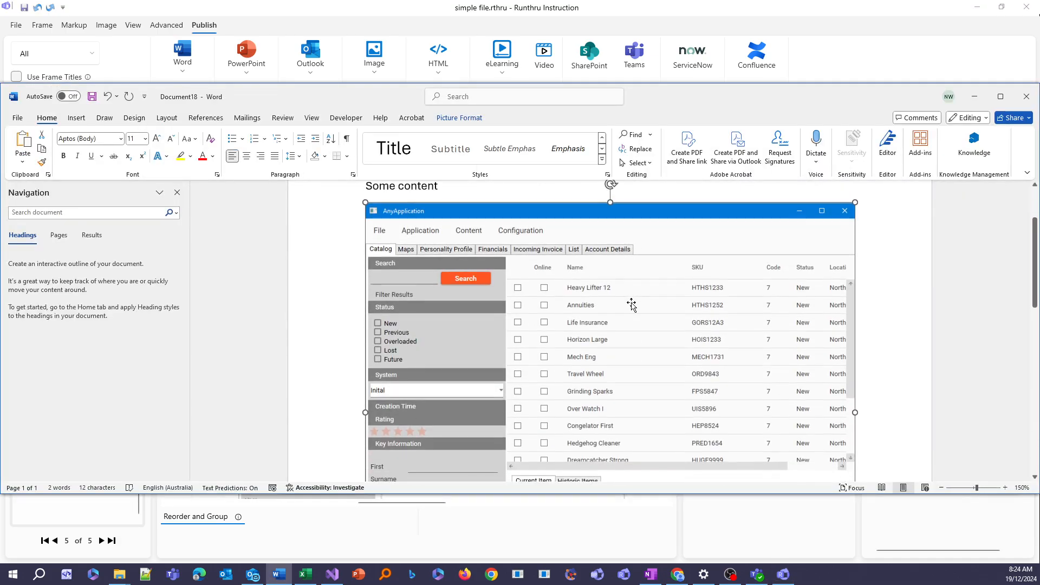
pyautogui.scroll(1, 628, 302)
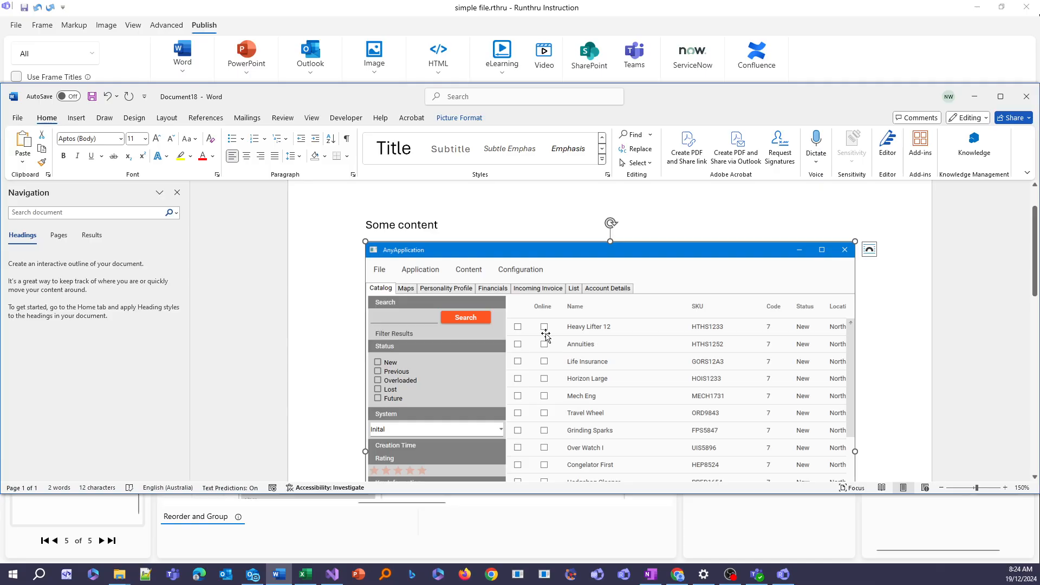
pyautogui.rightClick(553, 333)
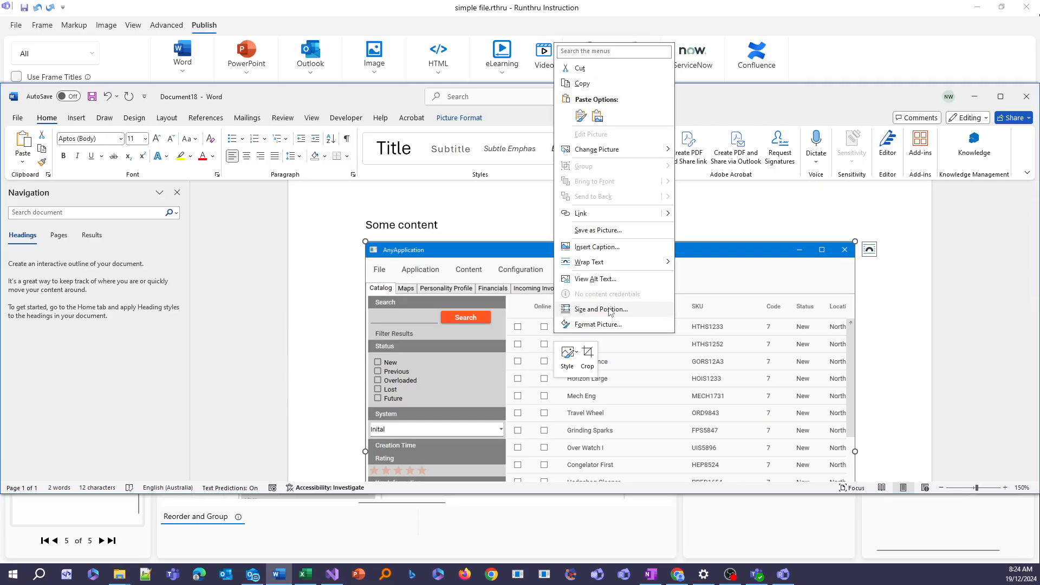
pyautogui.click(610, 311)
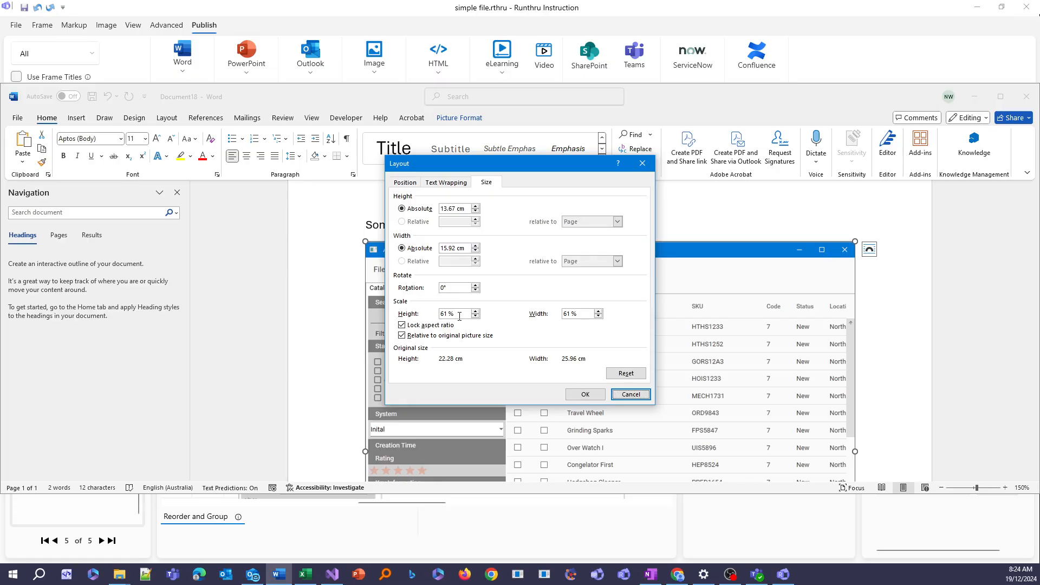
pyautogui.doubleClick(460, 315)
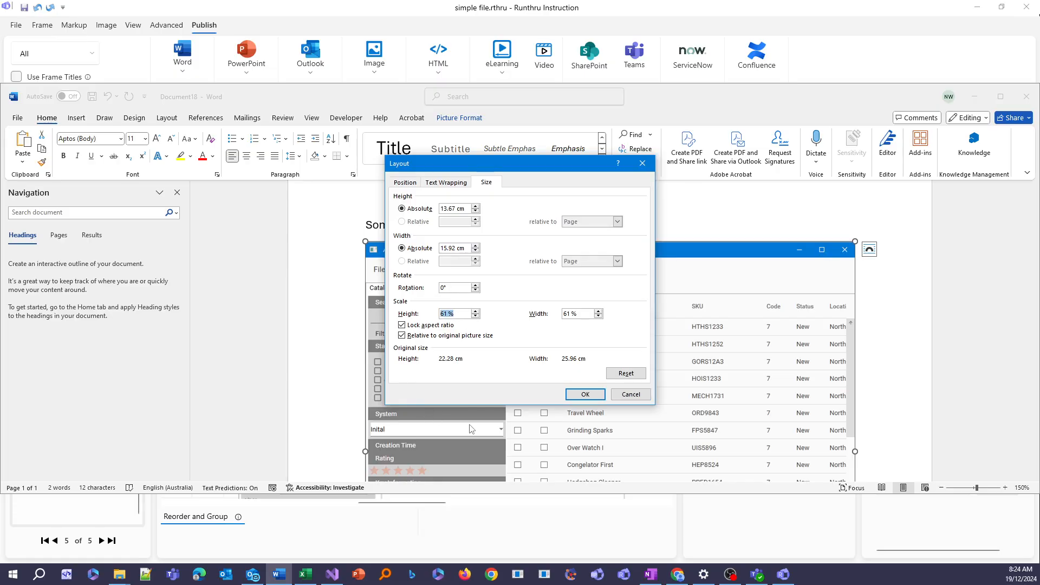
pyautogui.write('100')
pyautogui.press('Tab')
pyautogui.click(585, 395)
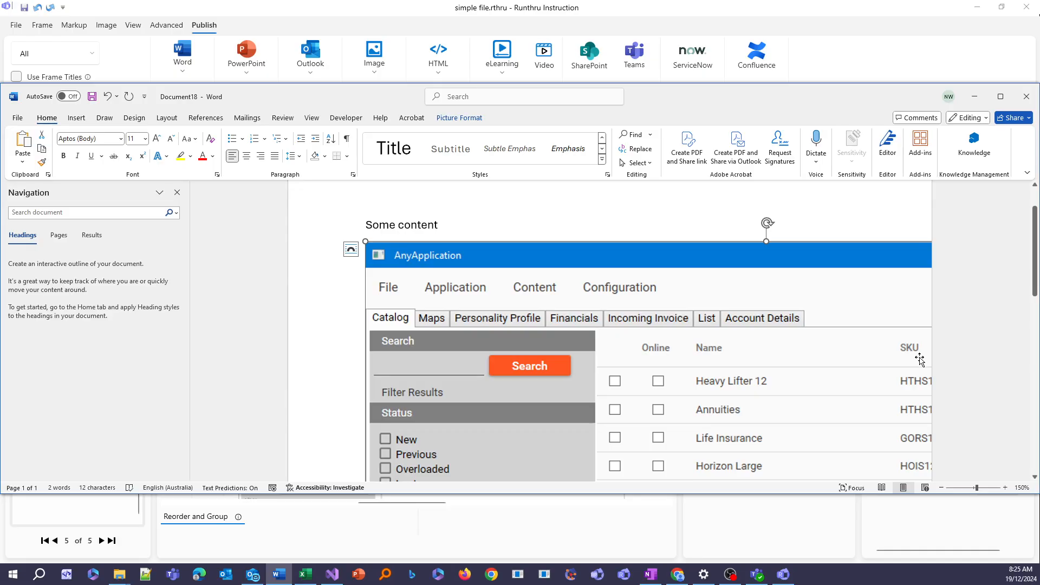
# Step: Restore the Runthru window from full screen, position it lower so the Word window stays reachable, and return to Word
pyautogui.moveTo(879, 12); pyautogui.dragTo(844, 119)
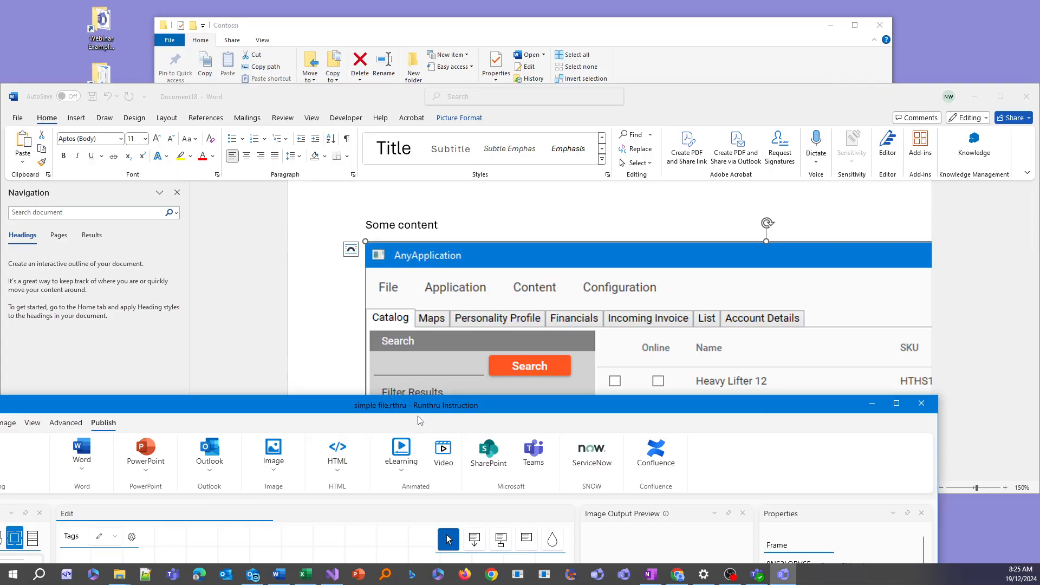
pyautogui.moveTo(479, 408); pyautogui.dragTo(627, 106)
pyautogui.scroll(-3, 161, 357)
pyautogui.click(144, 236)
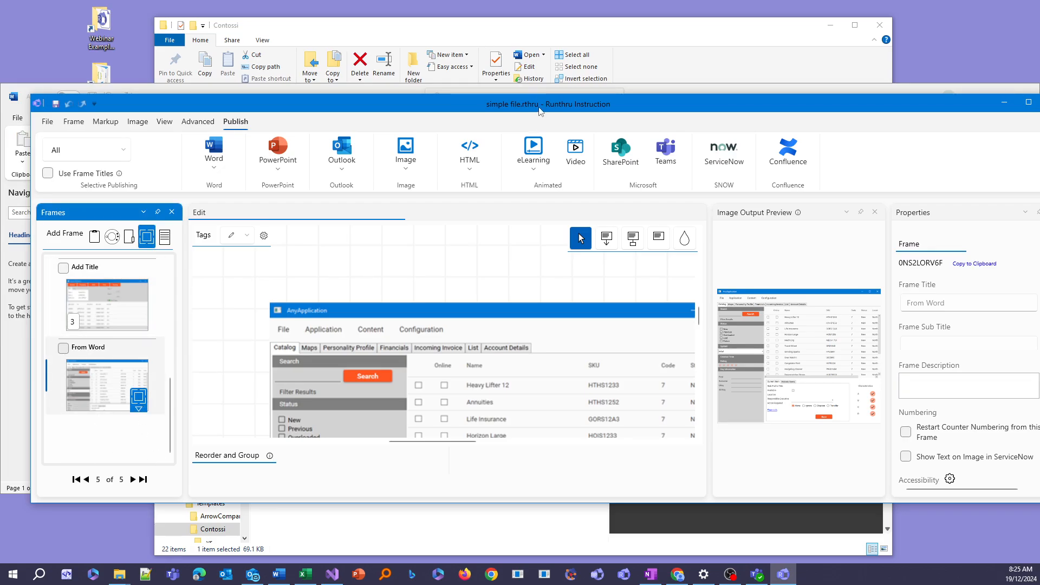
pyautogui.moveTo(541, 109); pyautogui.dragTo(545, 214)
pyautogui.click(409, 96)
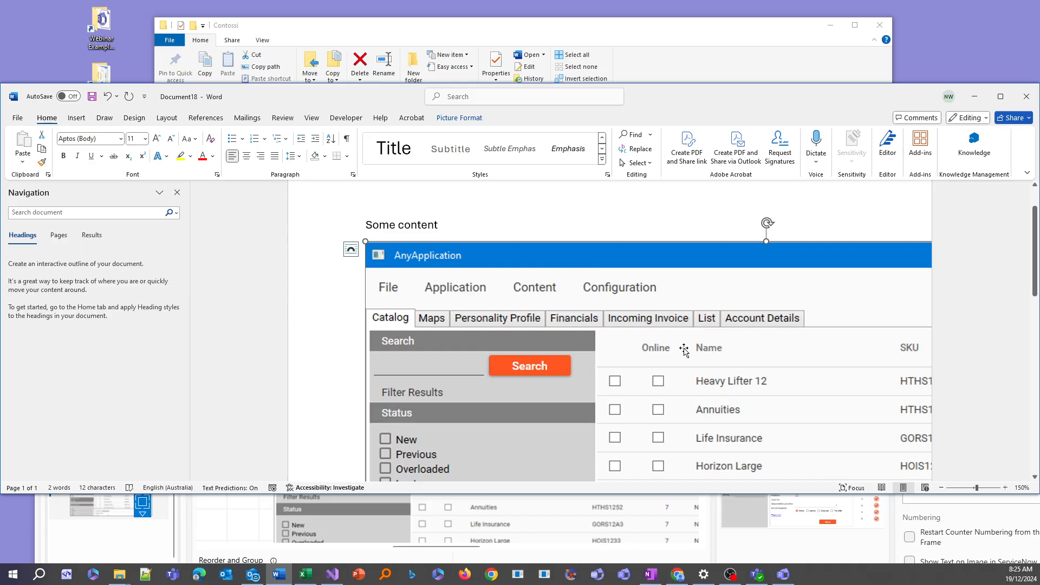
# Step: Copy the full-size AnyApplication picture in Word to capture it as another frame, and bring Runthru to the front
pyautogui.rightClick(683, 278)
pyautogui.click(705, 312)
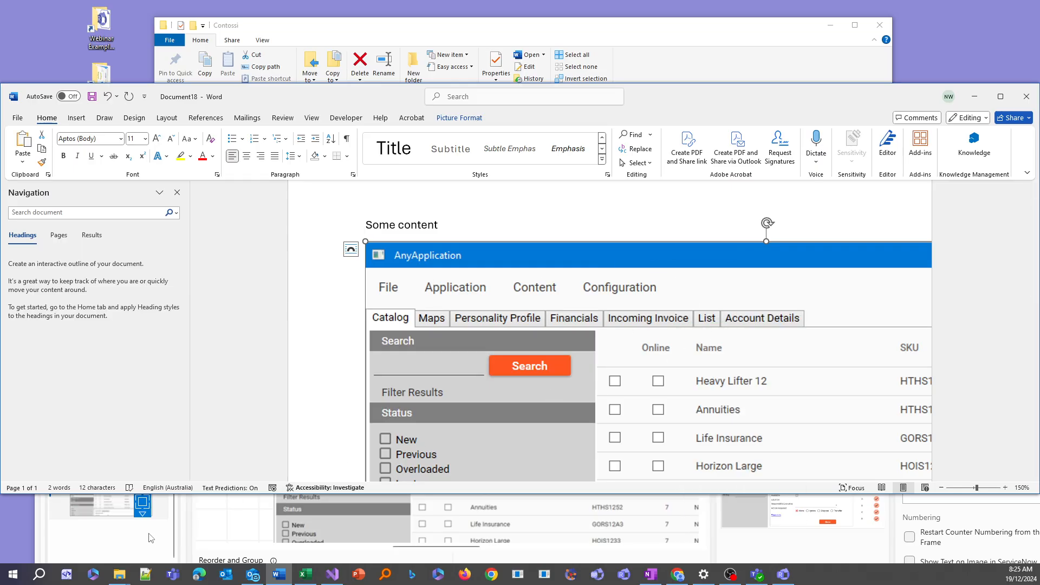
pyautogui.rightClick(527, 331)
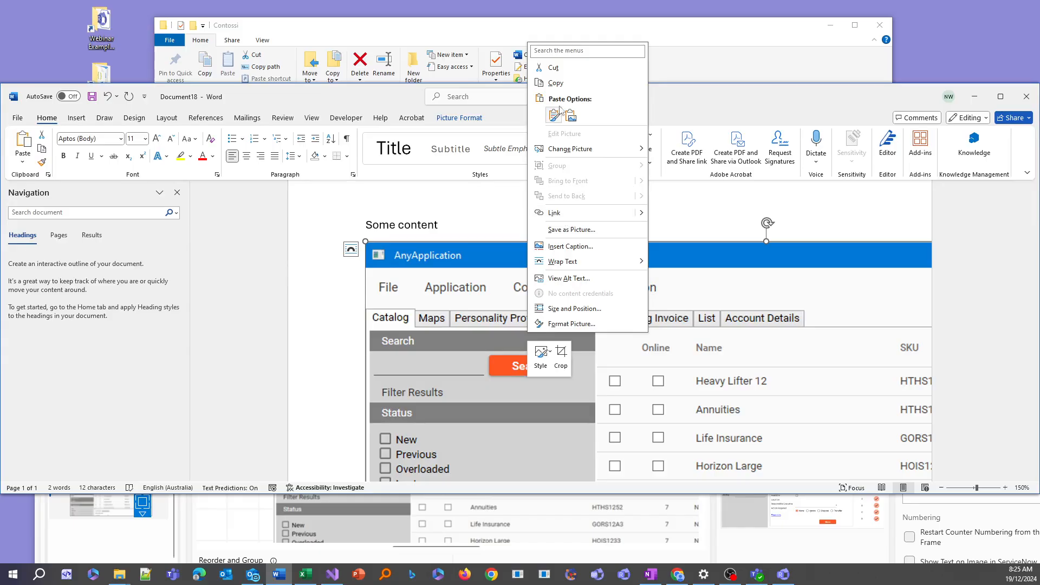
pyautogui.click(563, 85)
pyautogui.click(130, 541)
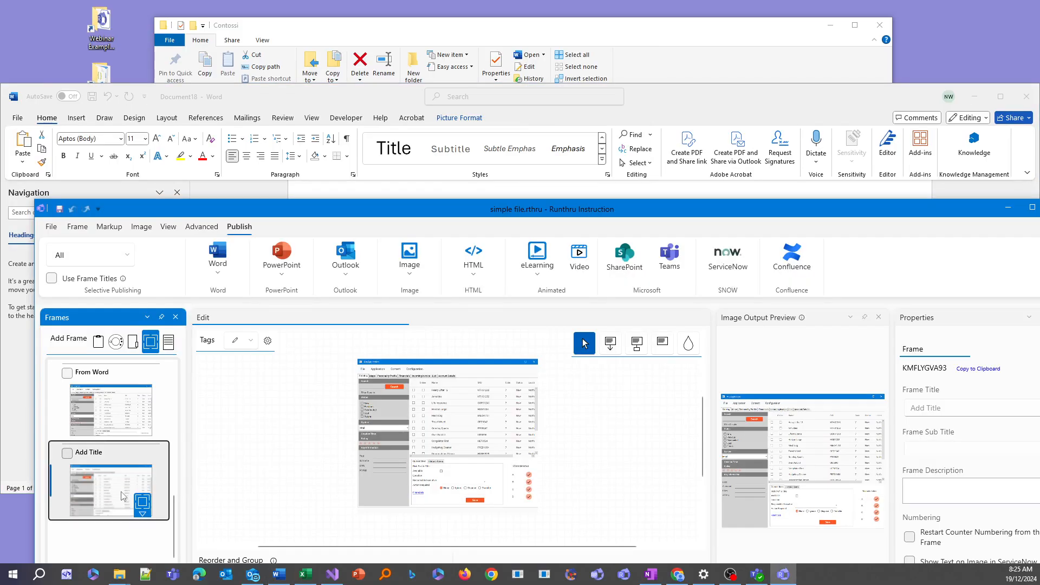
# Step: Examine the new frame's image up close and compare its sharpness with the "From Word" frame
pyautogui.scroll(1, 348, 480)
pyautogui.scroll(1, 88, 416)
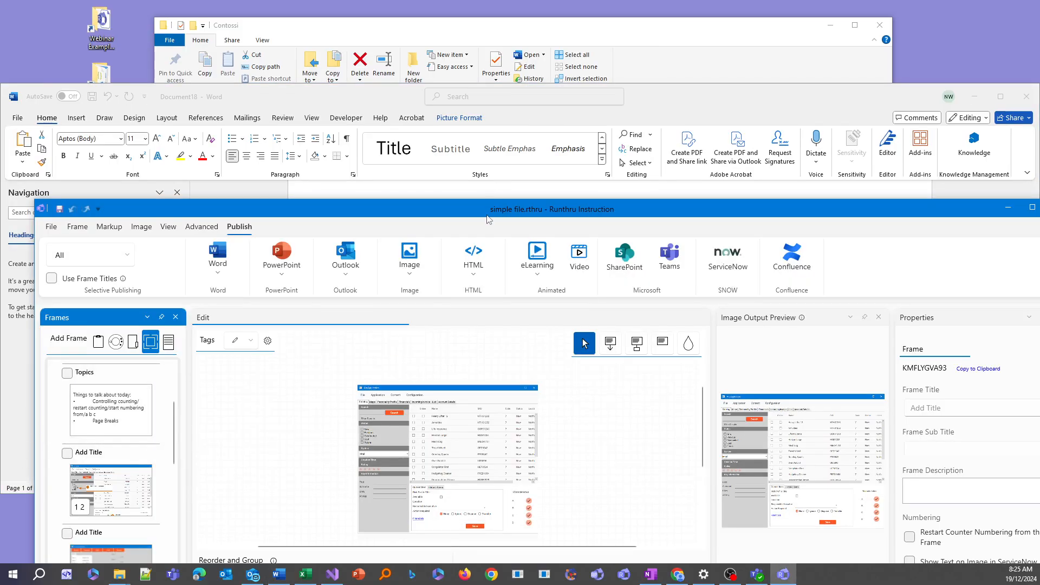
pyautogui.moveTo(490, 210); pyautogui.dragTo(478, 89)
pyautogui.scroll(-1, 112, 351)
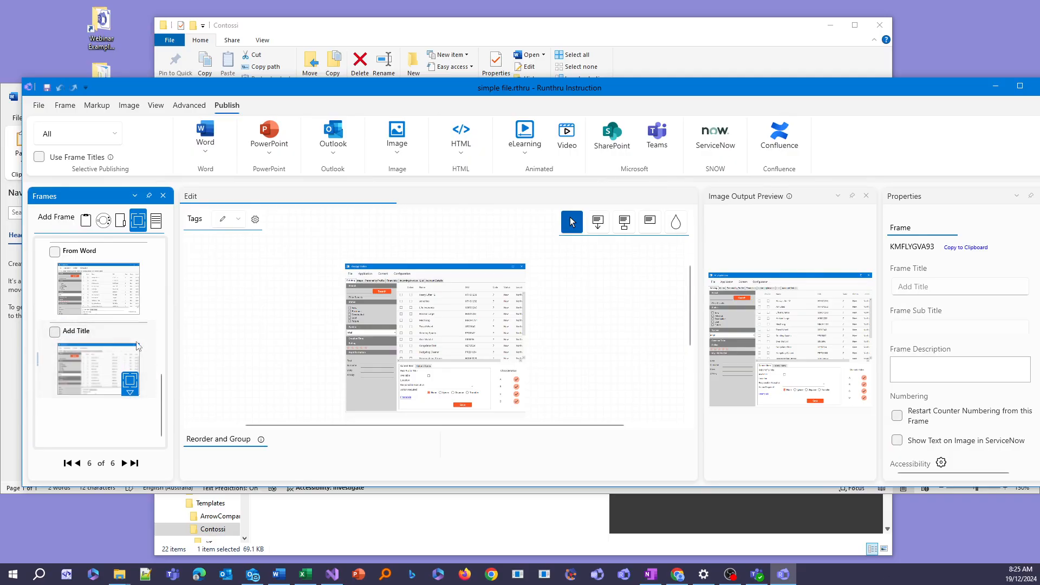
pyautogui.click(414, 303)
pyautogui.scroll(3, 417, 305)
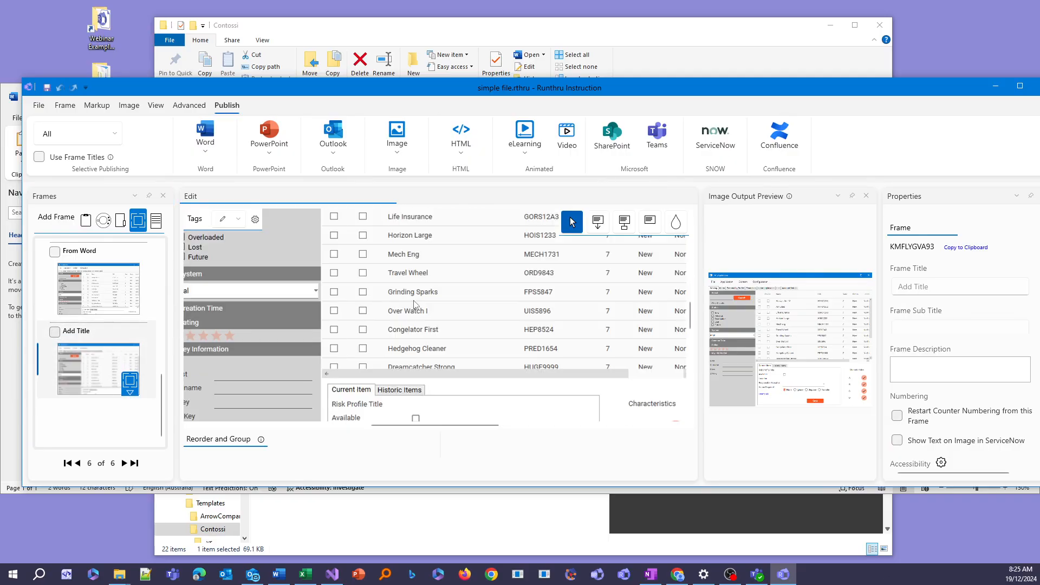
pyautogui.scroll(4, 426, 305)
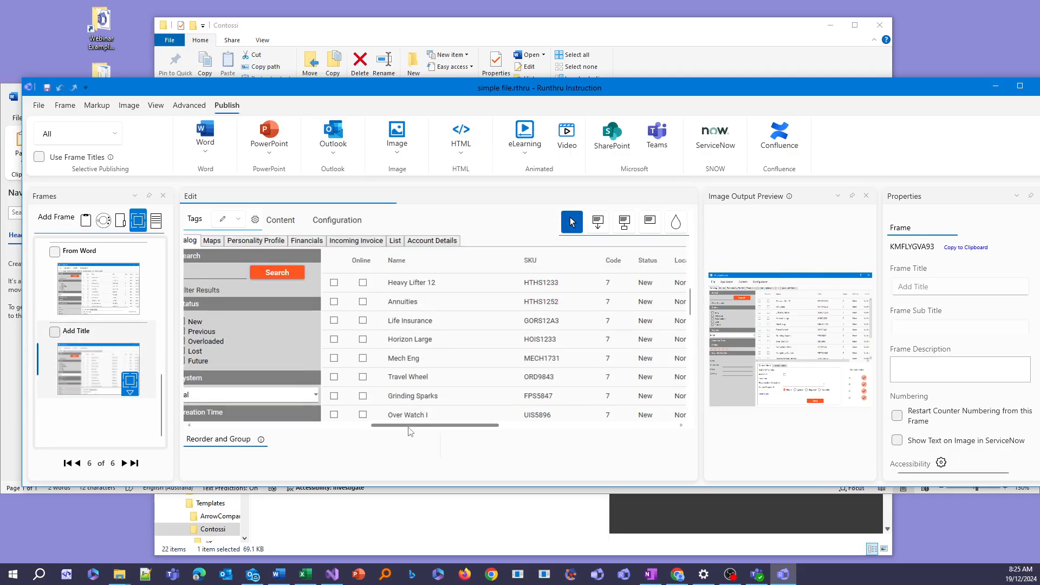
pyautogui.click(110, 307)
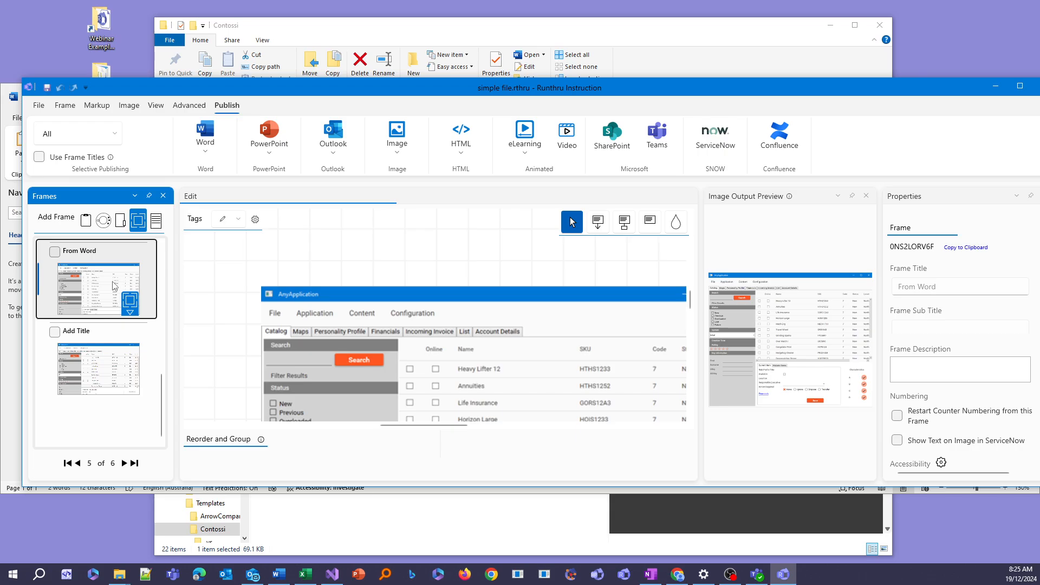
pyautogui.press('Down')
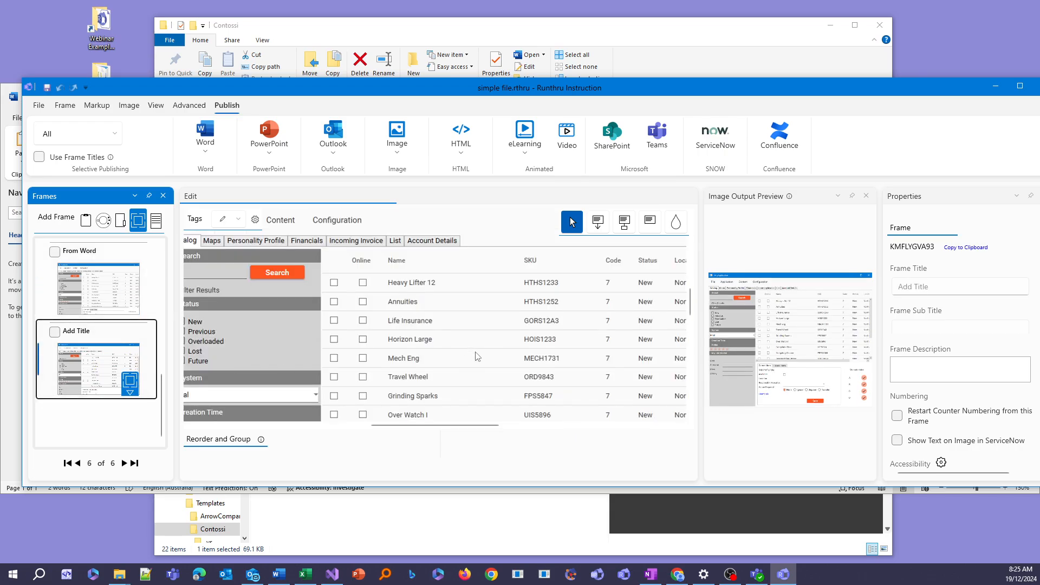
pyautogui.scroll(1, 476, 354)
pyautogui.moveTo(469, 426); pyautogui.dragTo(432, 436)
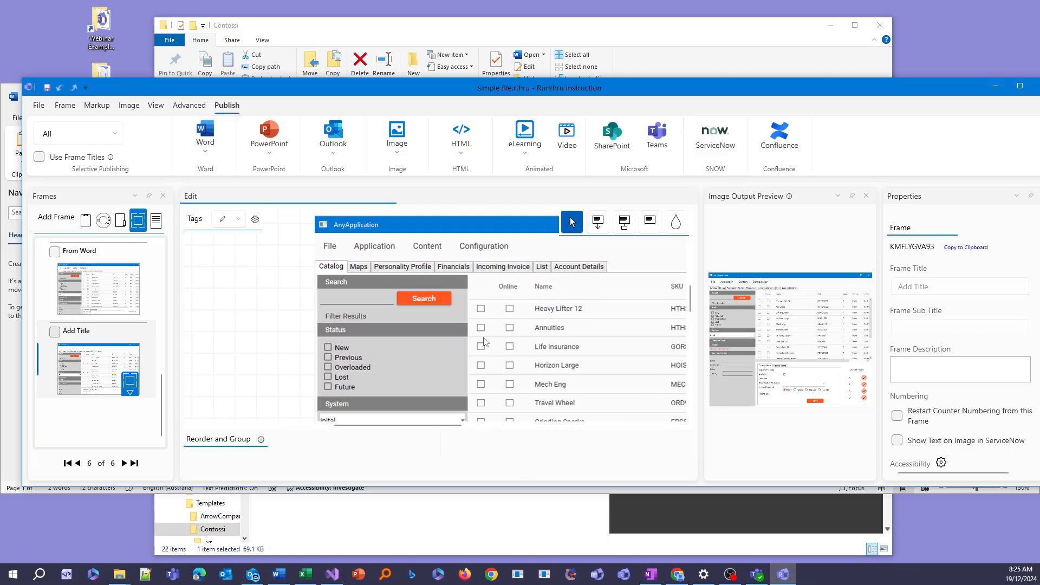
pyautogui.scroll(1, 485, 342)
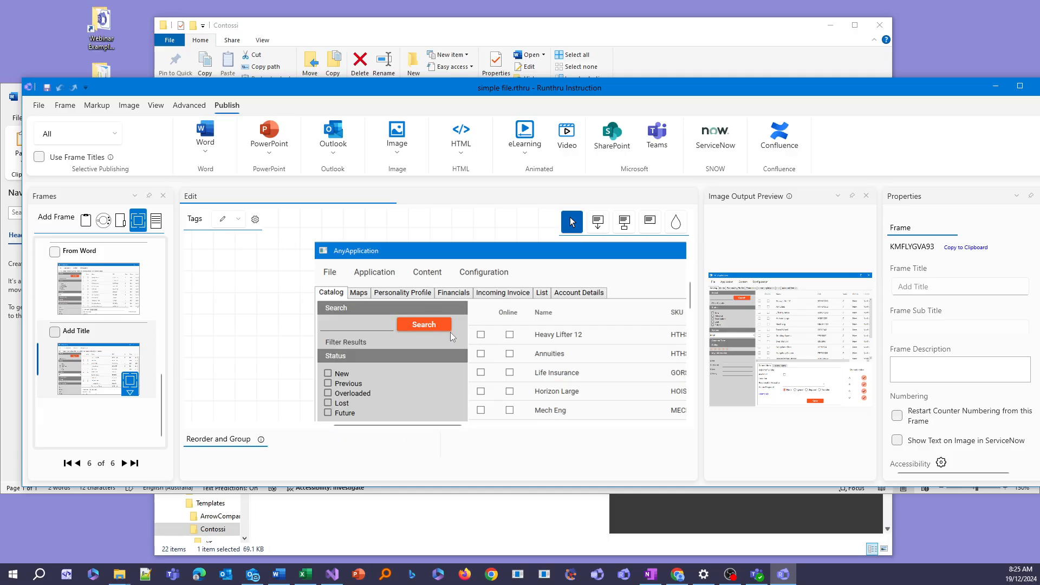
# Step: Title the frame captured from the full-size picture "From Word at 100"
pyautogui.click(938, 283)
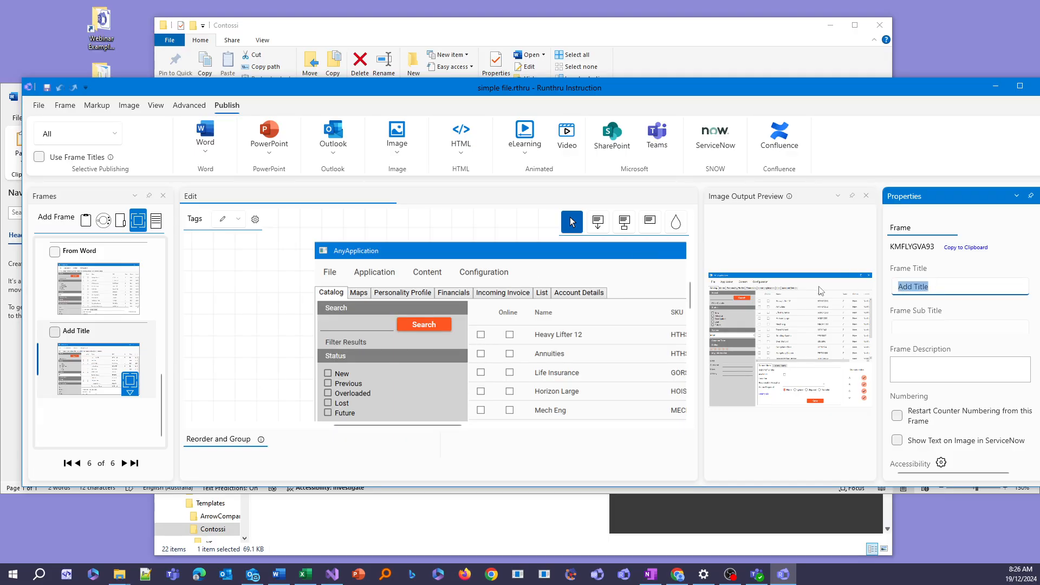
pyautogui.write('From Word at 100')
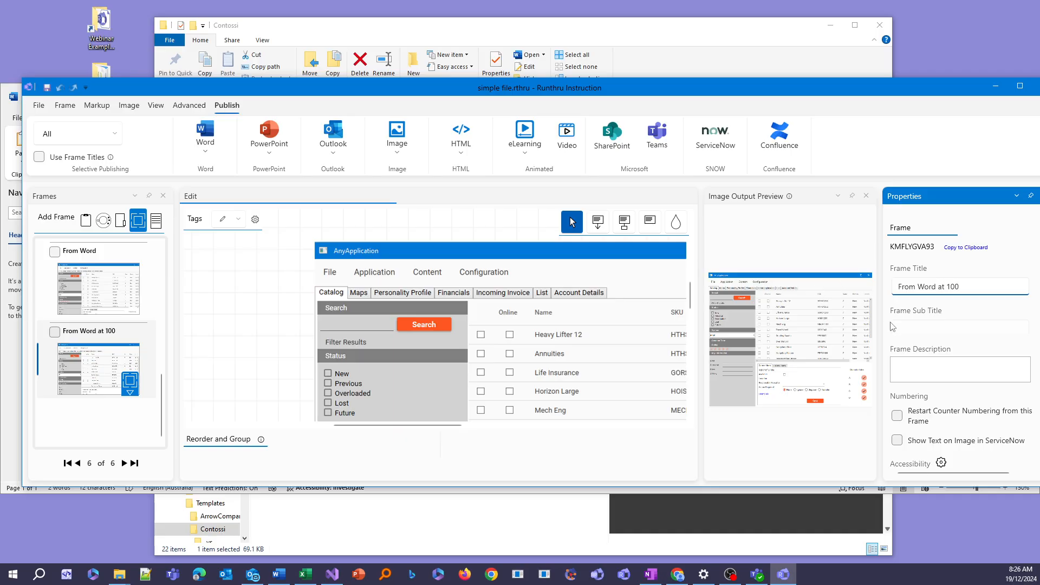
pyautogui.click(933, 362)
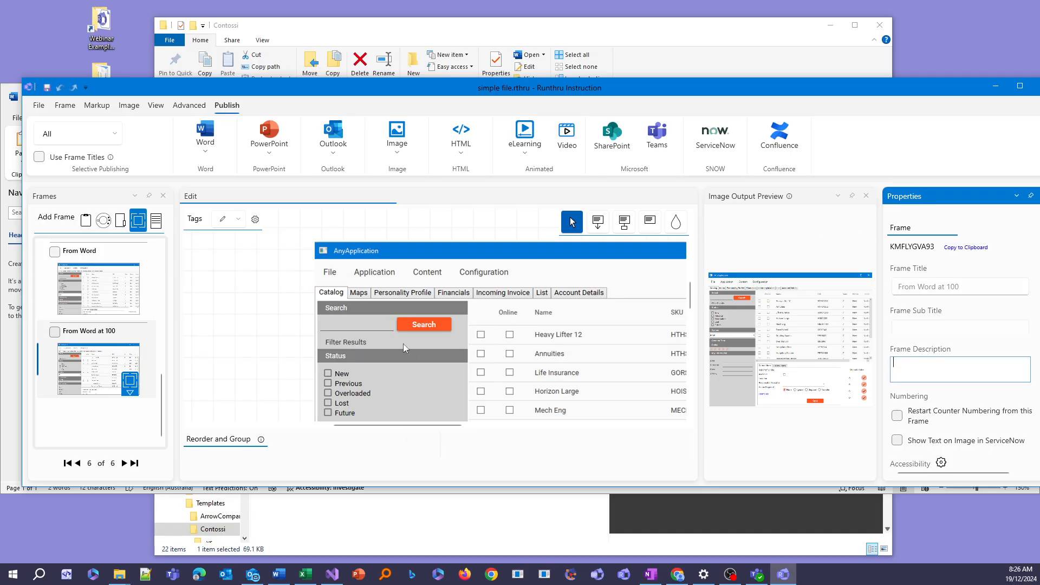
# Step: Turn off automatic frame capture from copied pictures in Runthru, then switch to Word and maximize its window
pyautogui.click(138, 221)
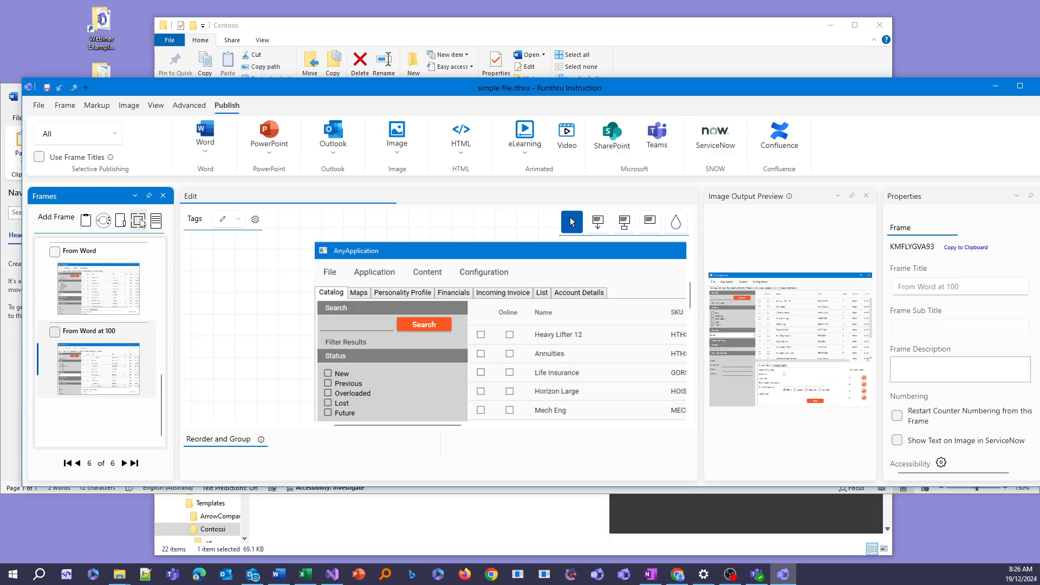
pyautogui.click(493, 527)
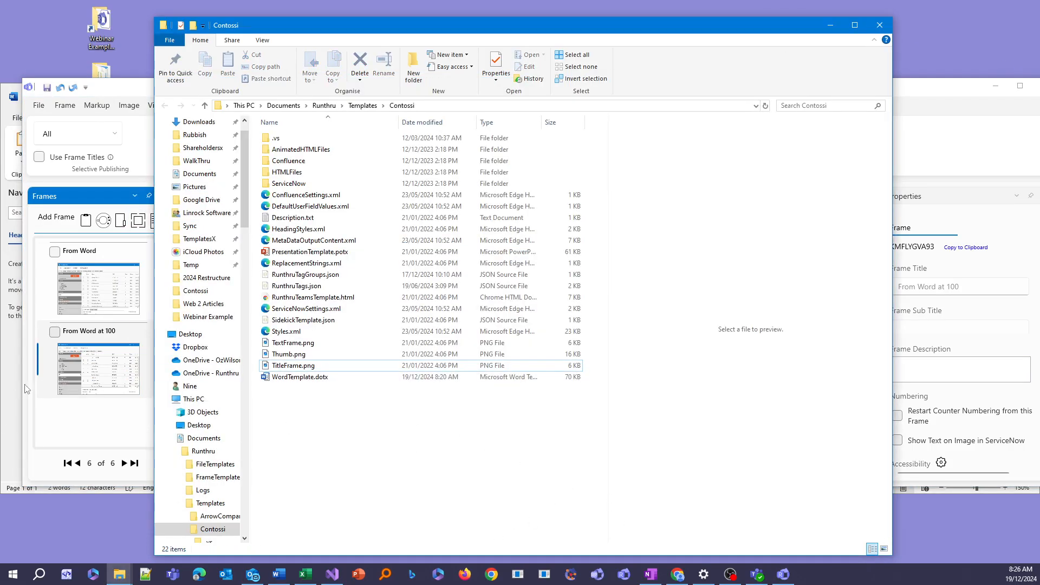
pyautogui.click(6, 396)
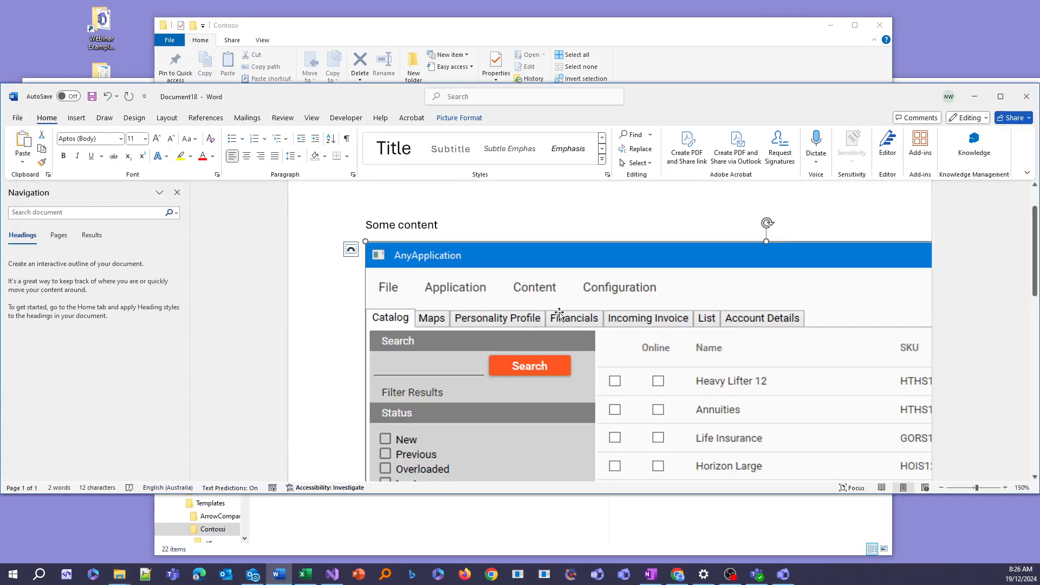
pyautogui.doubleClick(669, 101)
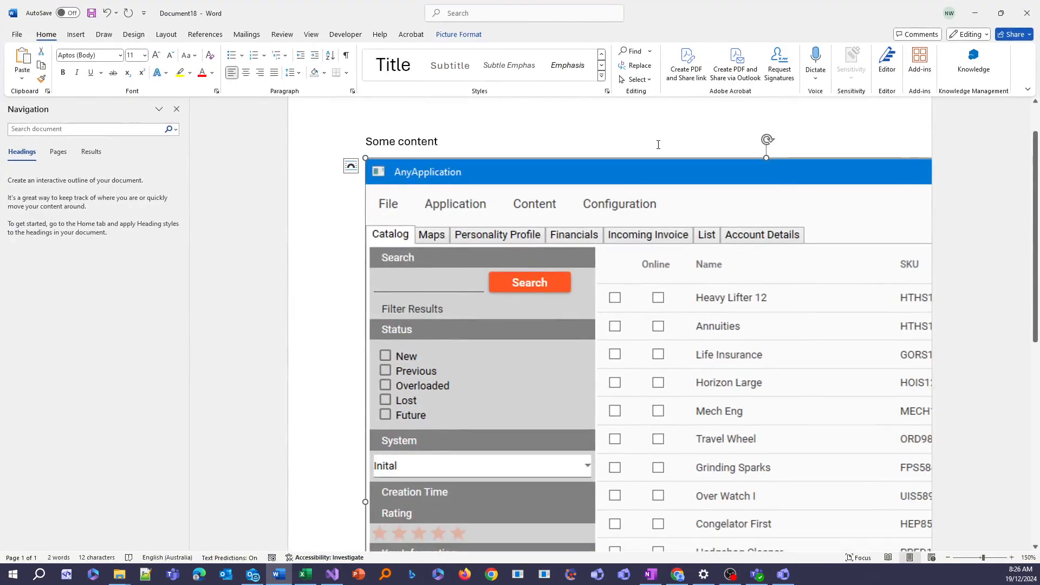
# Step: Restore the AnyApplication picture to its smaller size that fits the page, and place the cursor after "Some content"
pyautogui.click(657, 145)
pyautogui.click(684, 259)
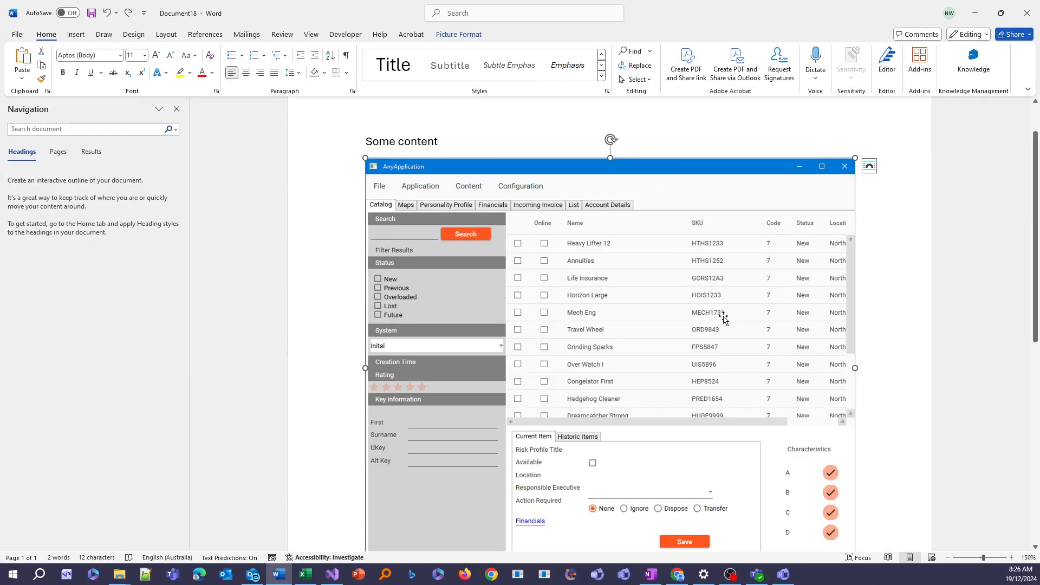
pyautogui.scroll(1, 724, 319)
pyautogui.click(441, 198)
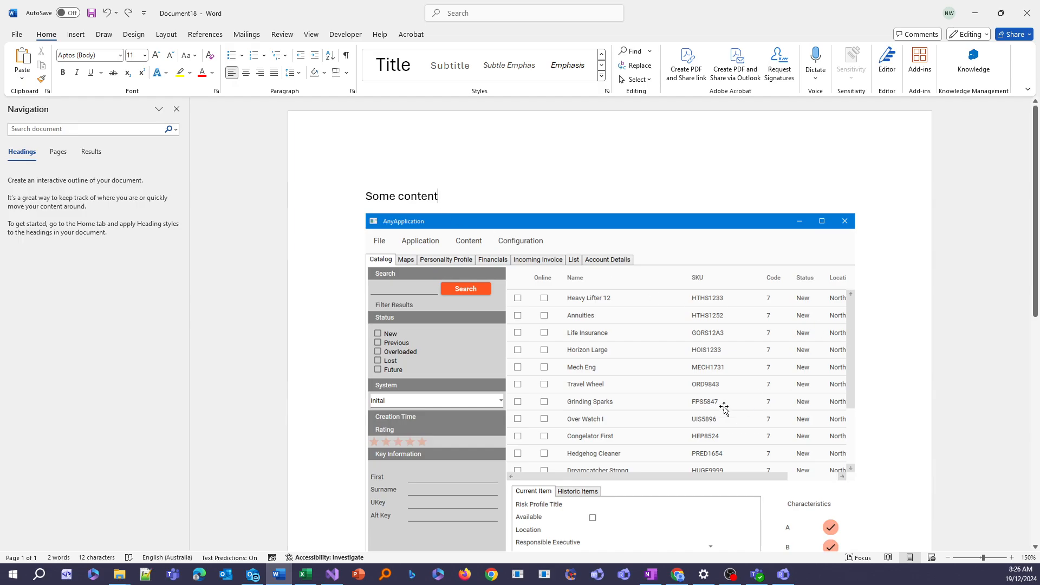
pyautogui.scroll(-3, 724, 407)
pyautogui.scroll(3, 724, 408)
# Step: Start saving a copy of the document in the Webinar Example folder inside Rubbish on the Desktop
pyautogui.click(17, 34)
pyautogui.click(40, 200)
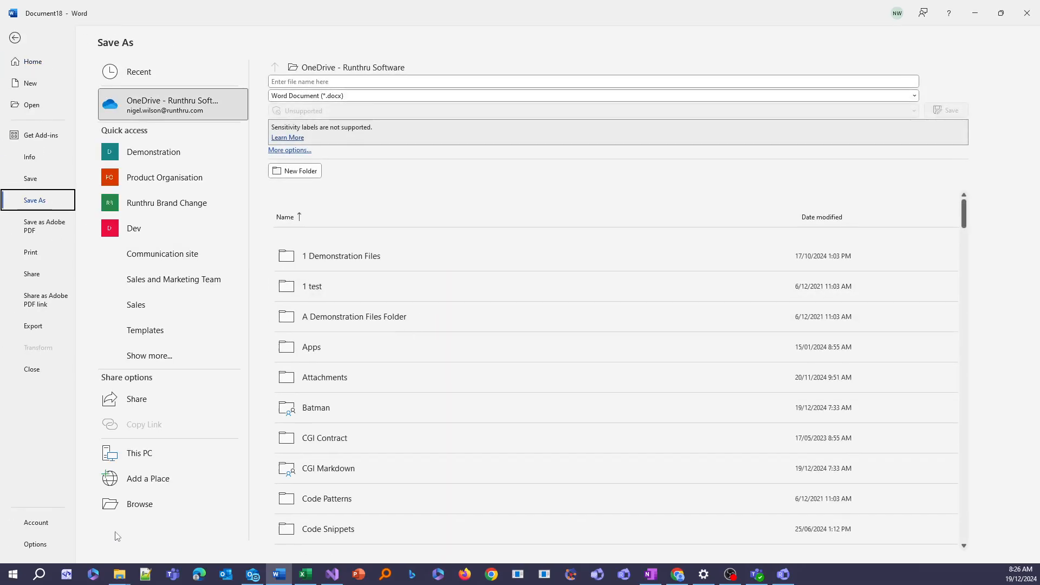
pyautogui.click(137, 505)
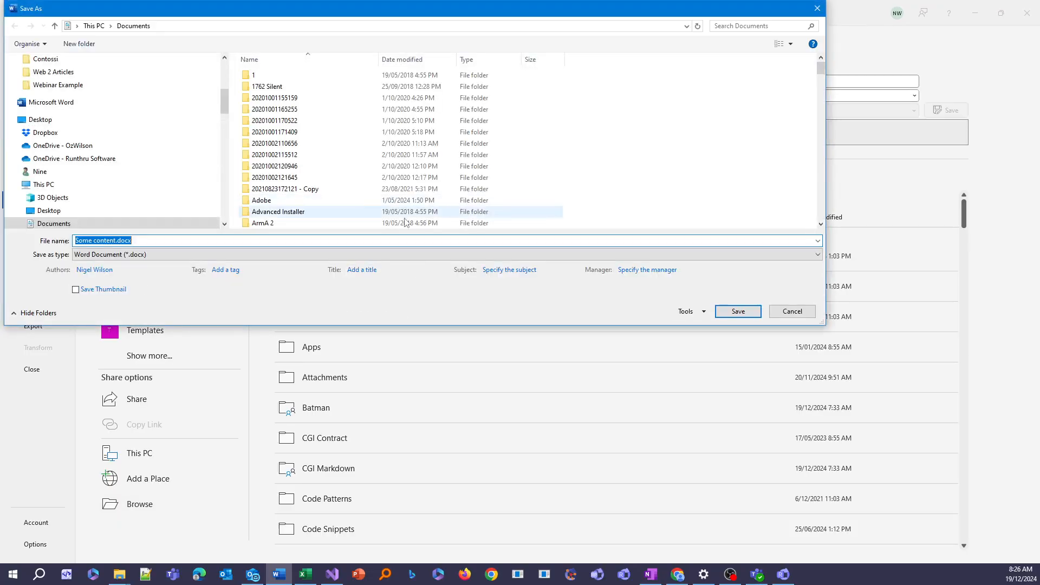
pyautogui.moveTo(309, 12); pyautogui.dragTo(397, 162)
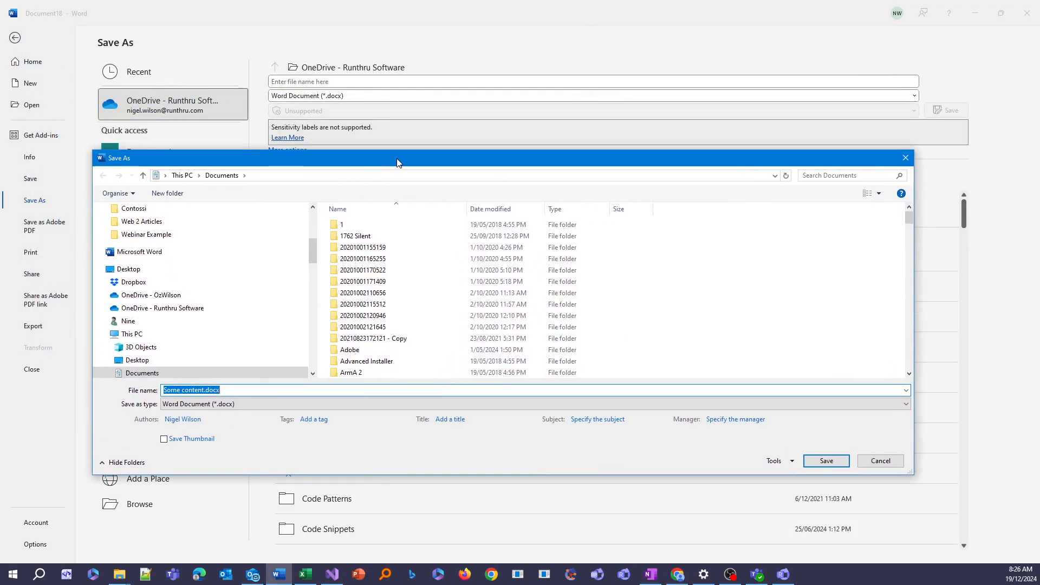
pyautogui.scroll(5, 104, 248)
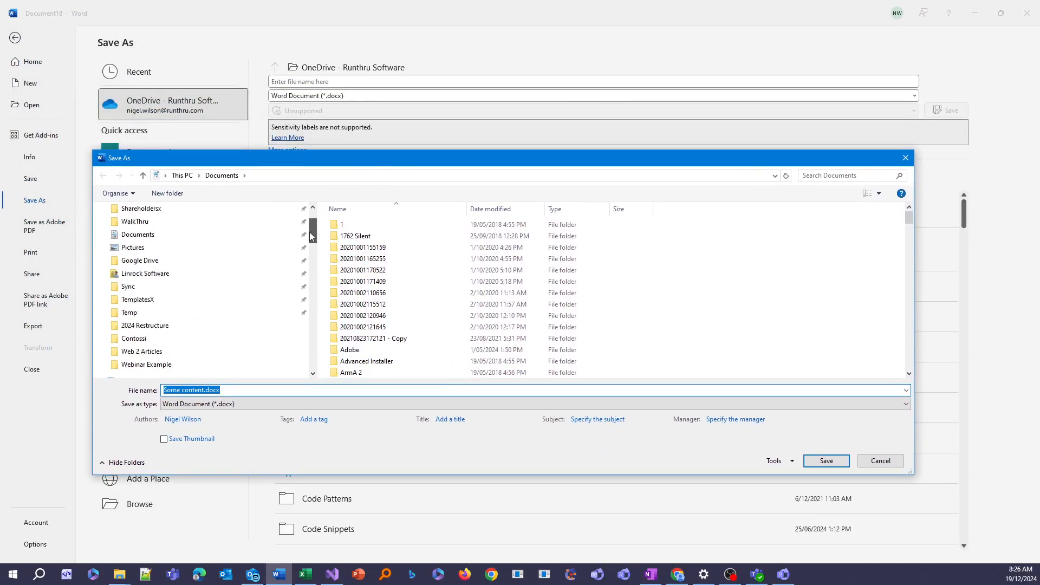
pyautogui.click(130, 252)
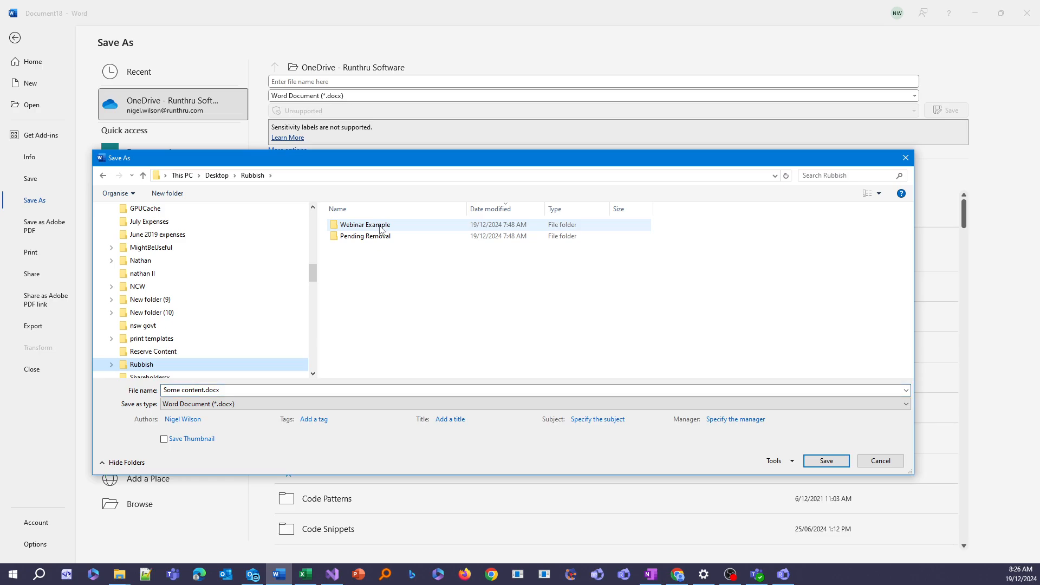
pyautogui.doubleClick(403, 225)
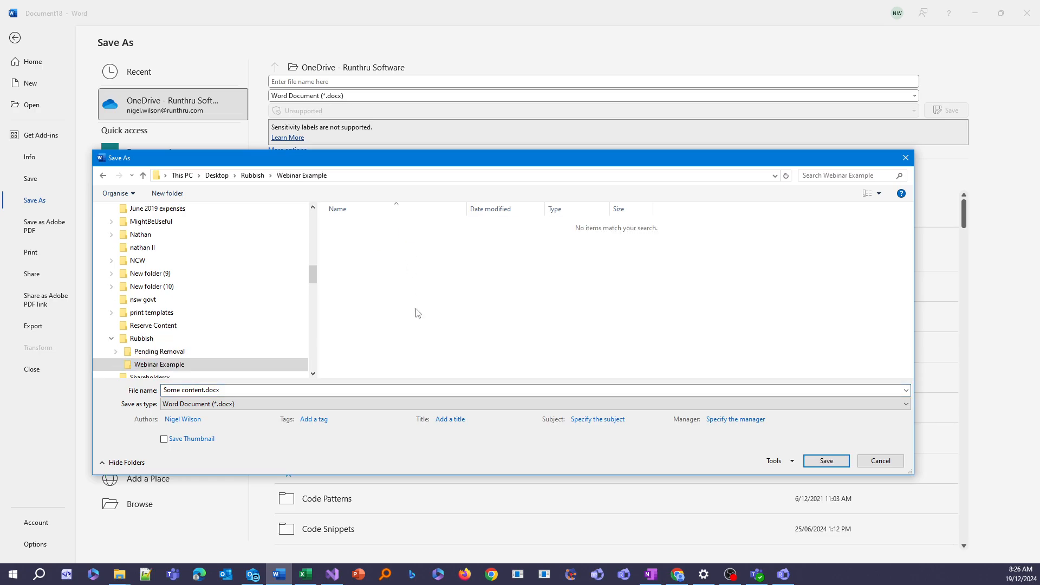
# Step: Save the document as "Some content.htm" in the Web Page (*.htm;*.html) format
pyautogui.click(232, 404)
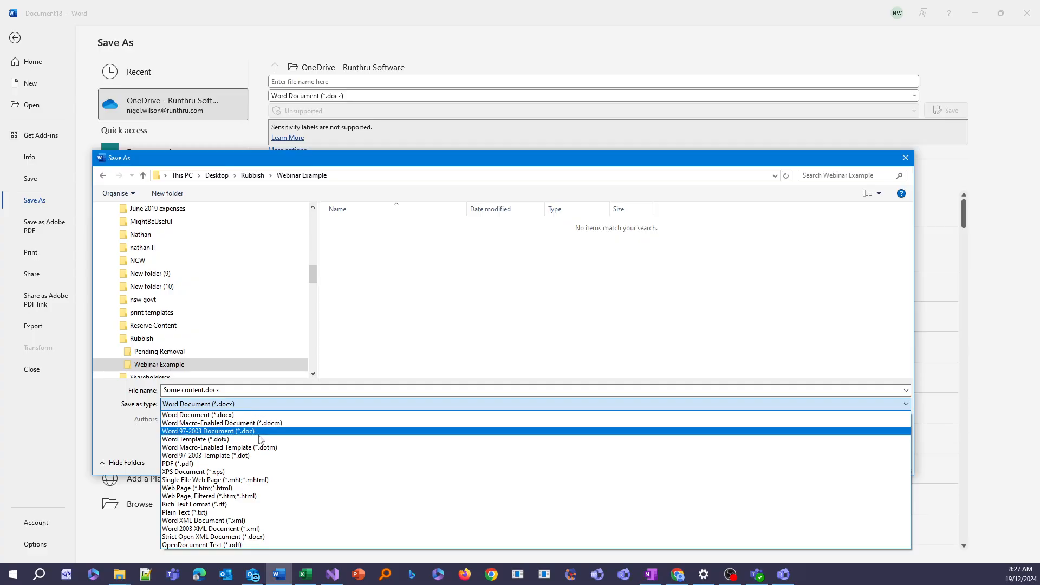
pyautogui.click(267, 488)
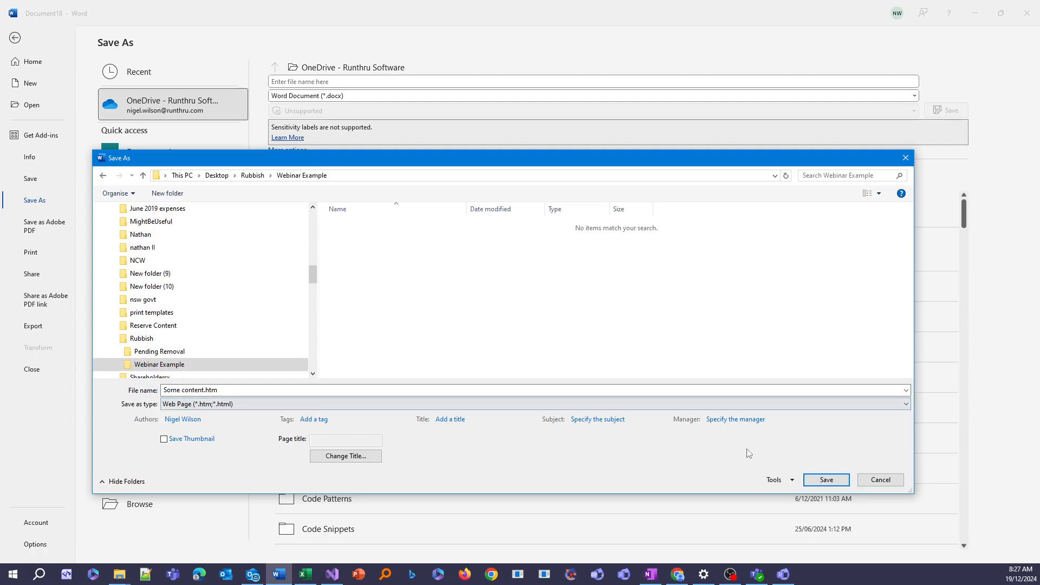
pyautogui.click(841, 484)
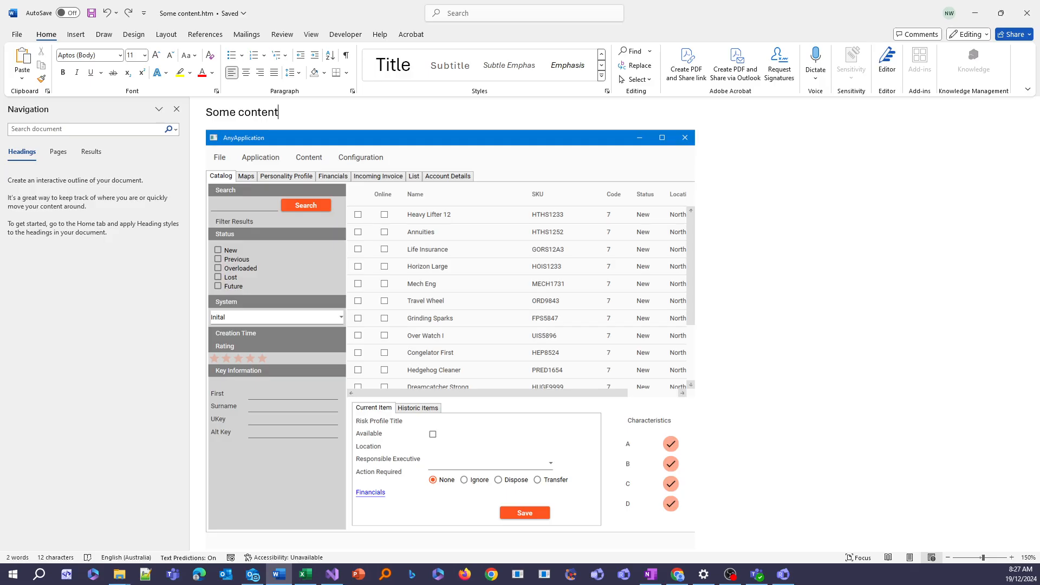
# Step: Open the Webinar Example folder in File Explorer, view Some content.htm in the browser, and move the browser window out of the way
pyautogui.press('super+e')
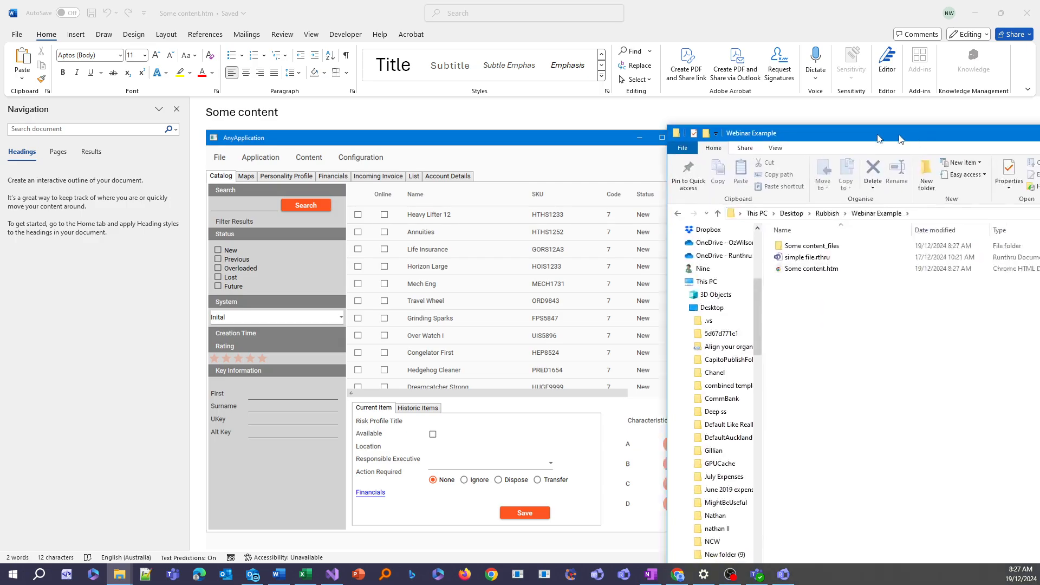
pyautogui.moveTo(927, 67); pyautogui.dragTo(433, 61)
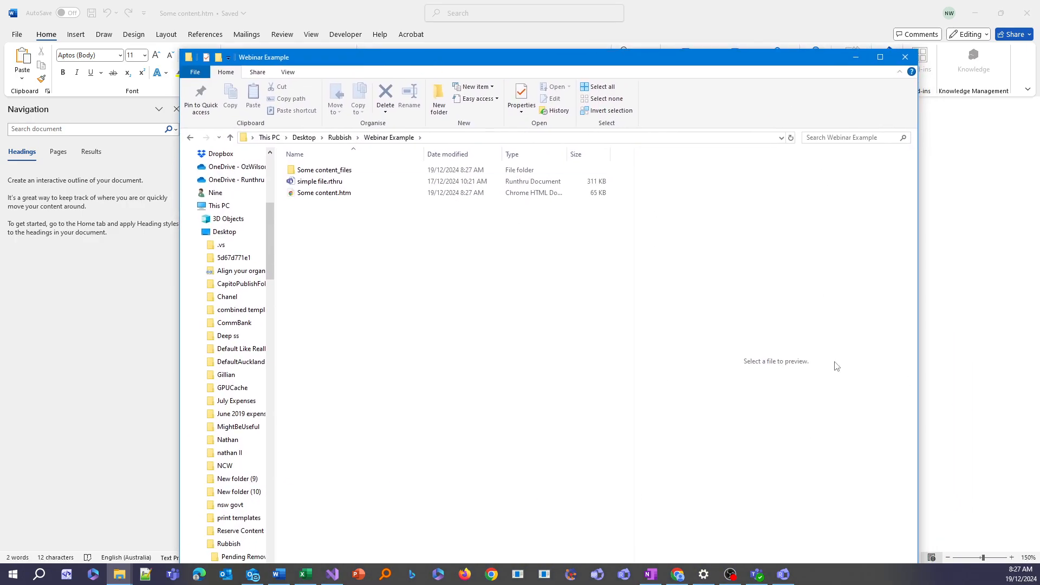
pyautogui.click(353, 196)
pyautogui.doubleClick(354, 193)
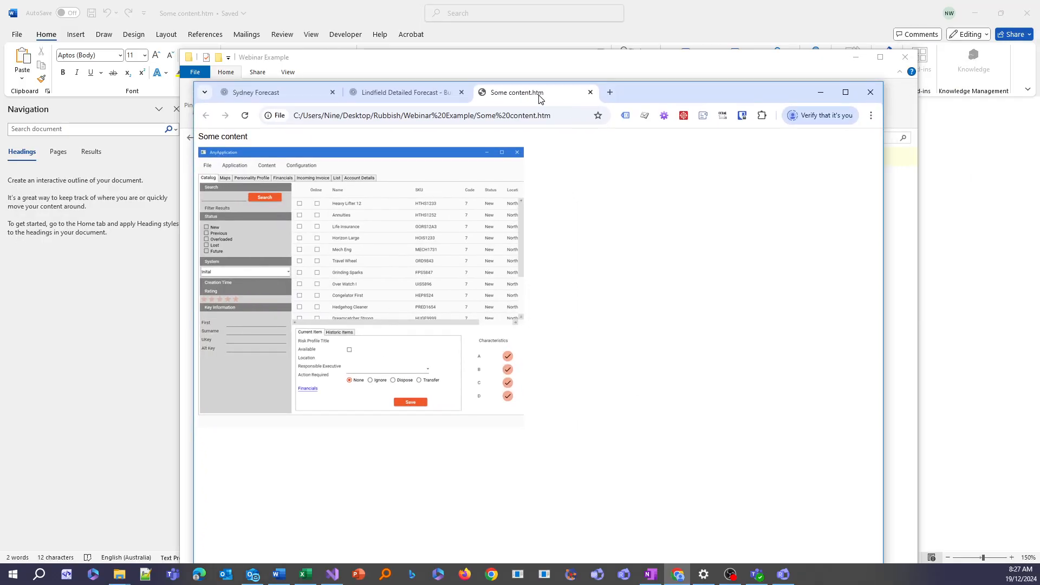
pyautogui.press('super+shift+Right')
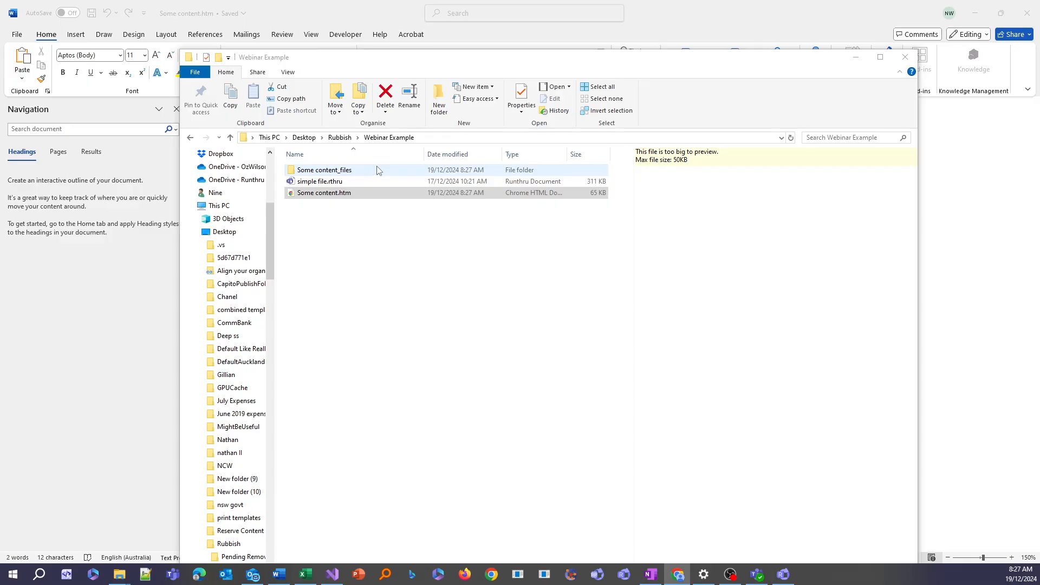
# Step: Open the Some content_files folder, compare image001.png with image002.png, and select both images
pyautogui.click(358, 175)
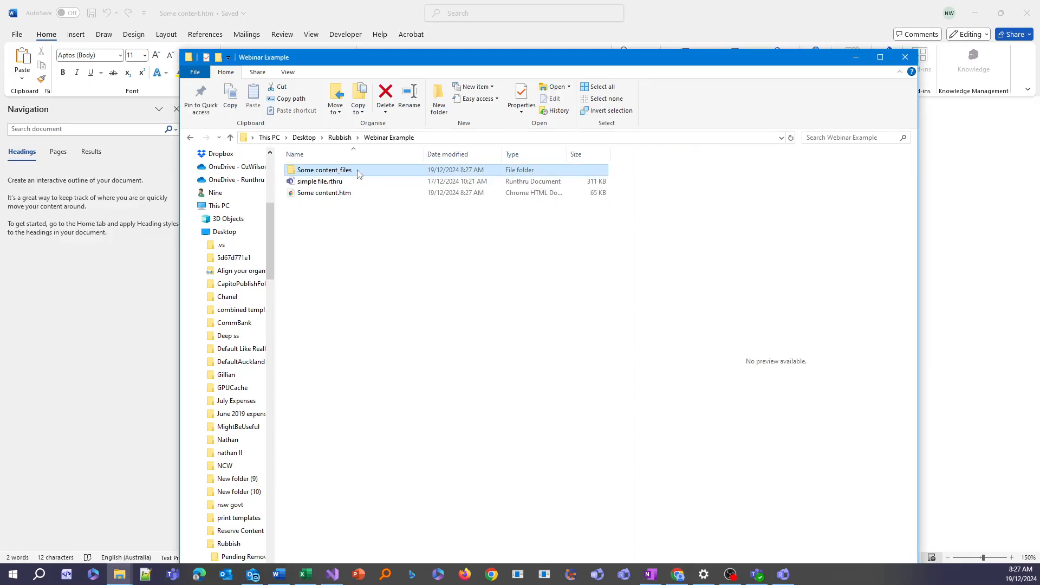
pyautogui.doubleClick(358, 174)
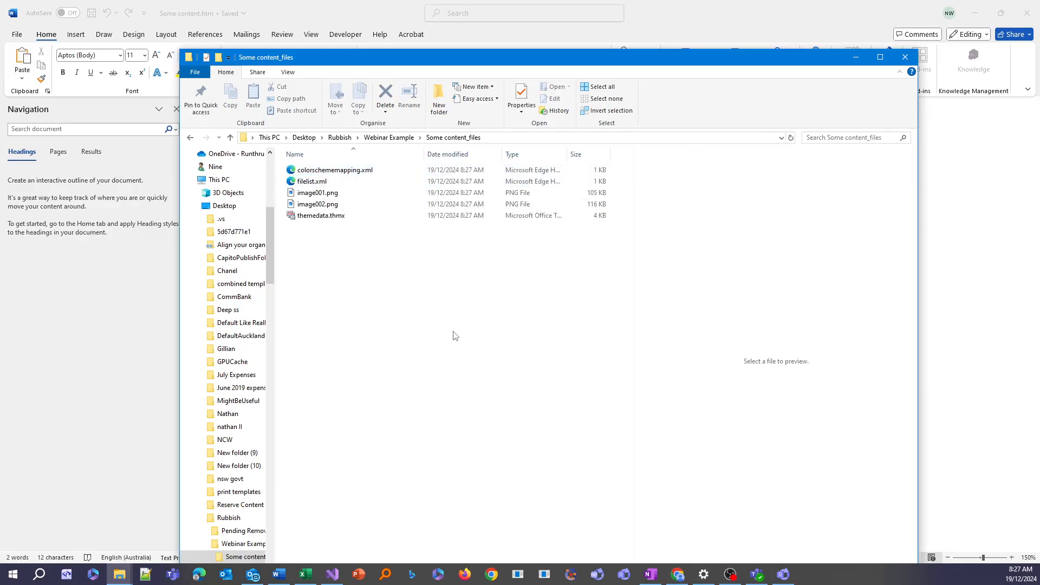
pyautogui.click(388, 194)
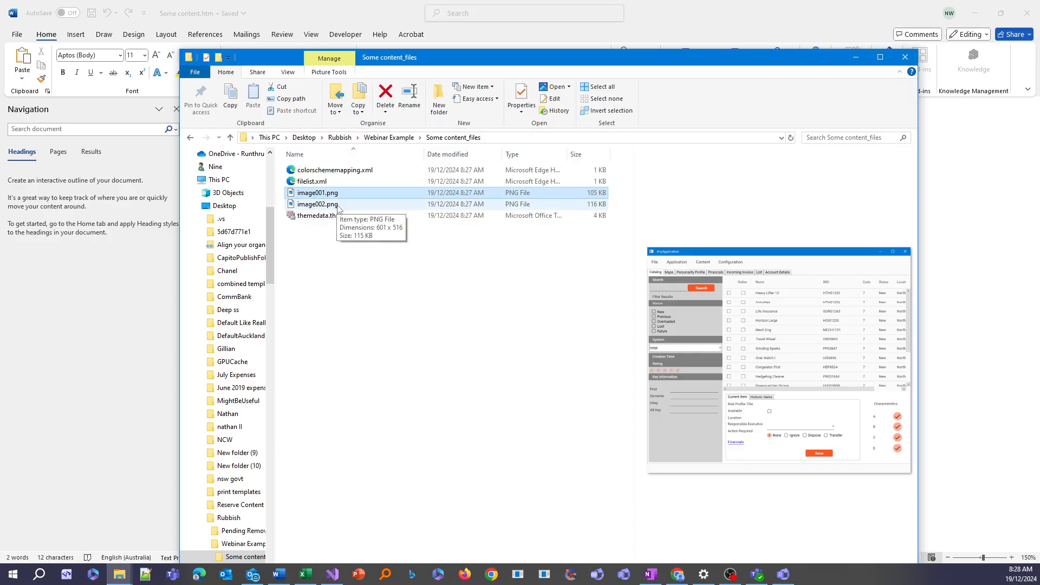
pyautogui.click(540, 205)
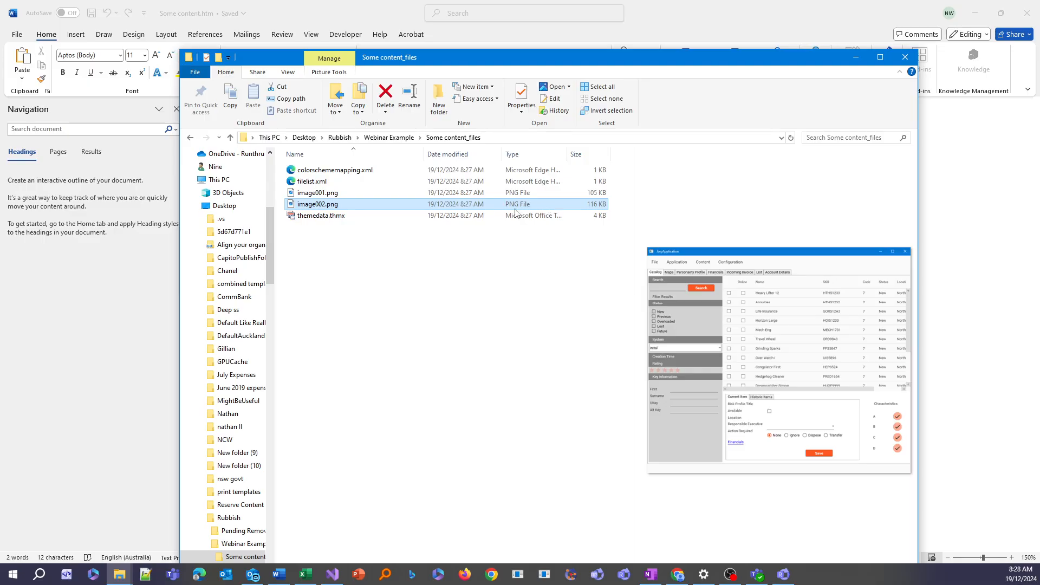
pyautogui.click(574, 194)
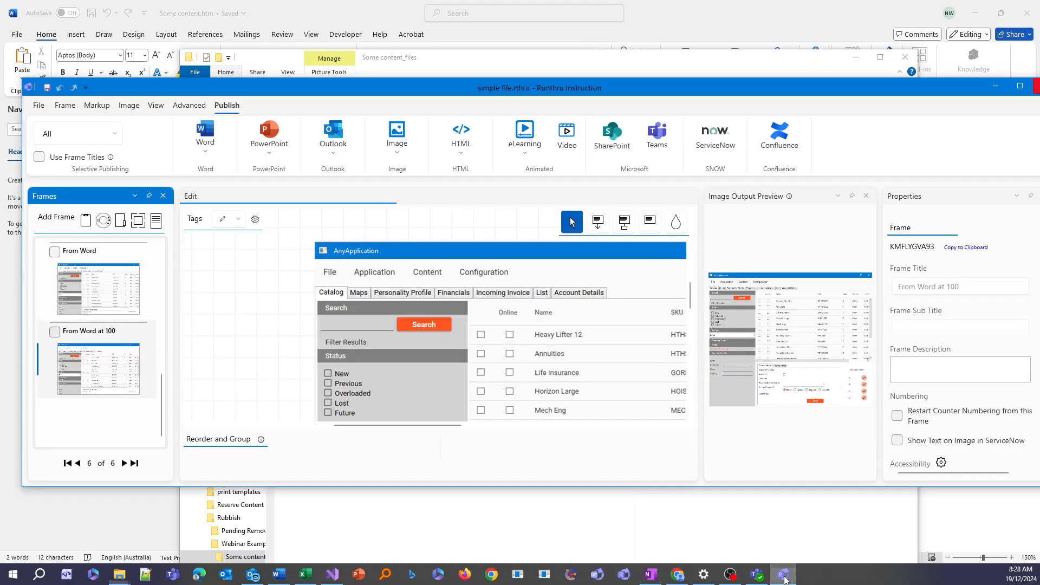
# Step: Switch to Runthru, maximize it, turn on automatic frame capture from copied pictures, and minimize it
pyautogui.click(783, 574)
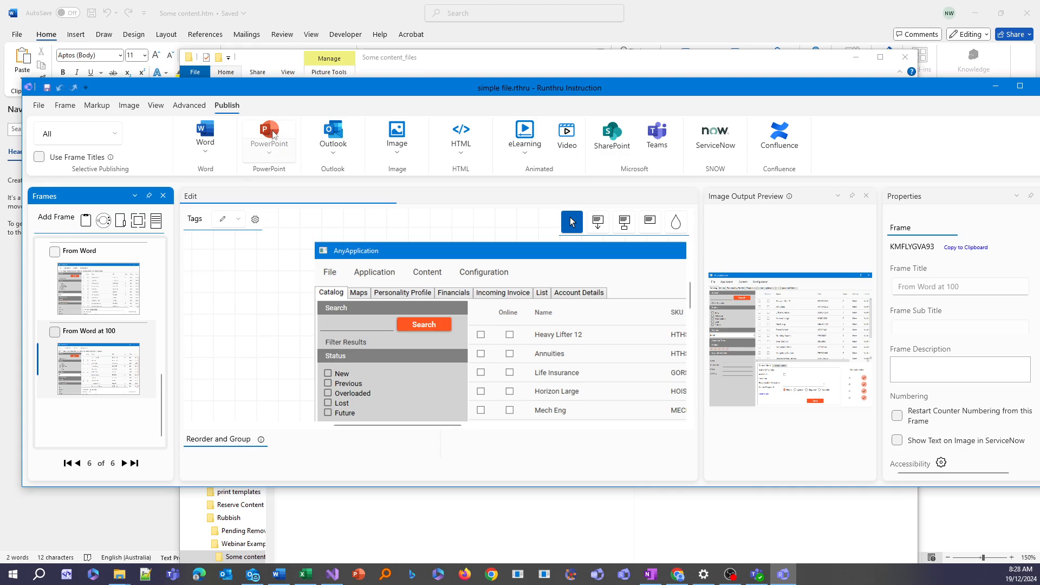
pyautogui.doubleClick(323, 91)
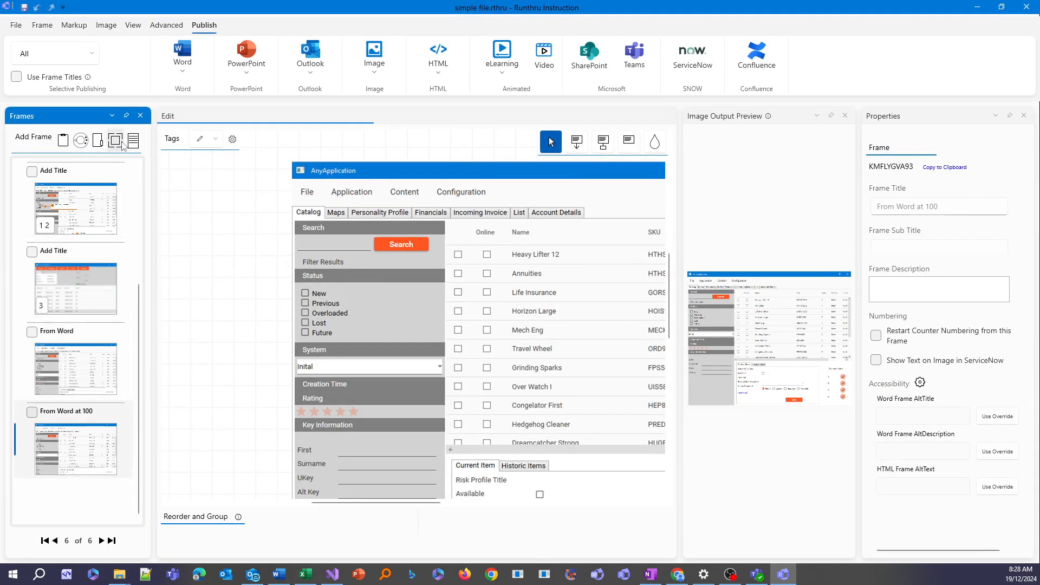
pyautogui.click(114, 140)
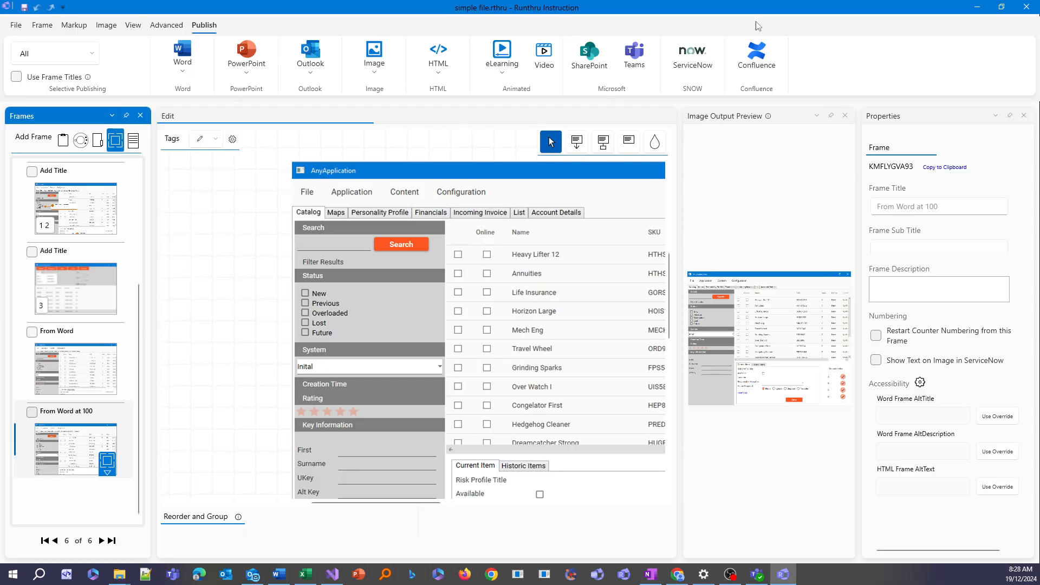
pyautogui.click(977, 7)
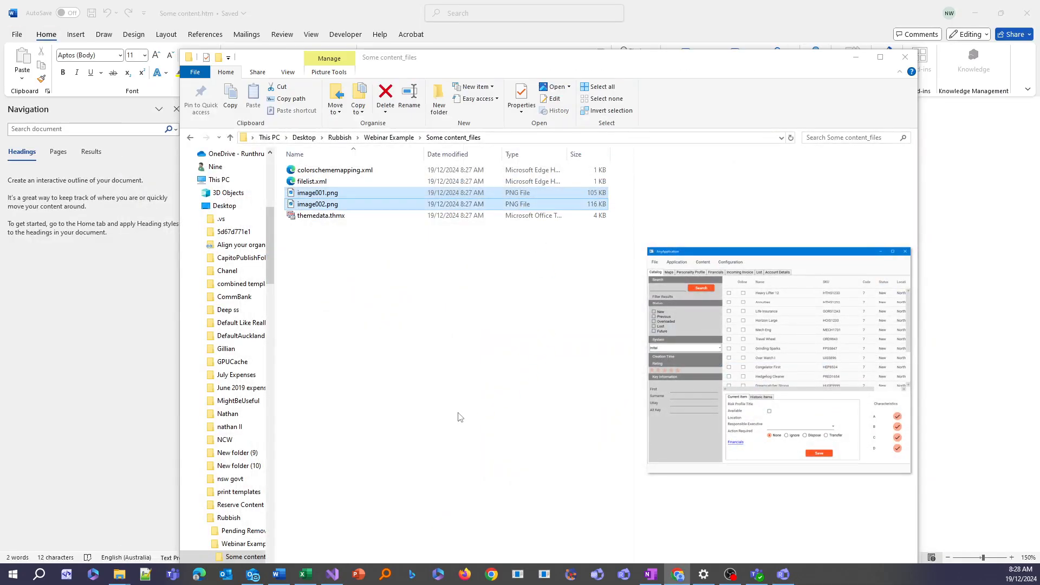
# Step: Copy image001.png and image002.png to capture them as Runthru frames, and move the "From Word at 100" frame above the two new ones
pyautogui.click(393, 197)
pyautogui.rightClick(392, 196)
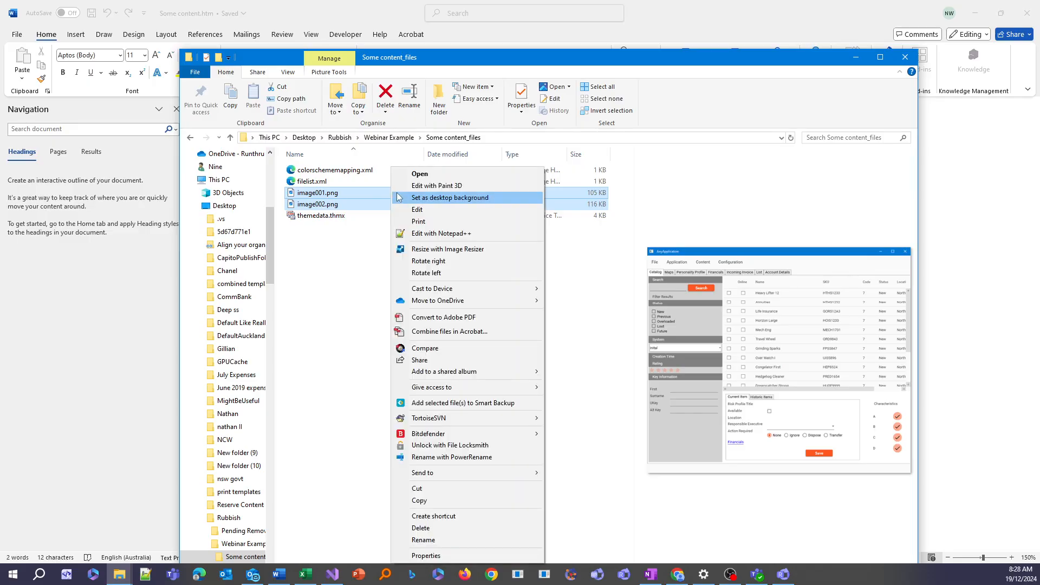
pyautogui.click(449, 500)
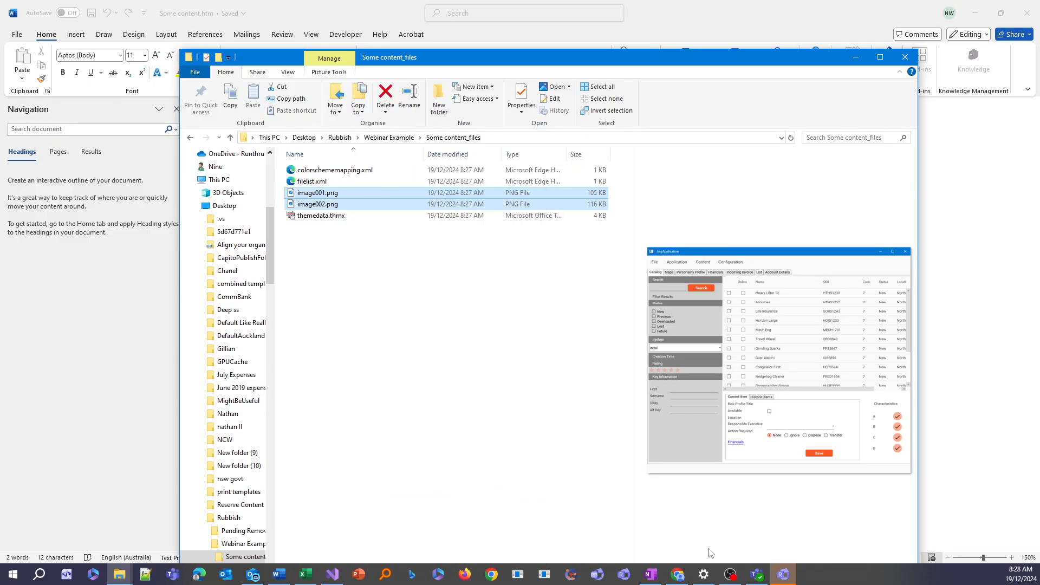
pyautogui.click(785, 576)
pyautogui.scroll(-3, 127, 431)
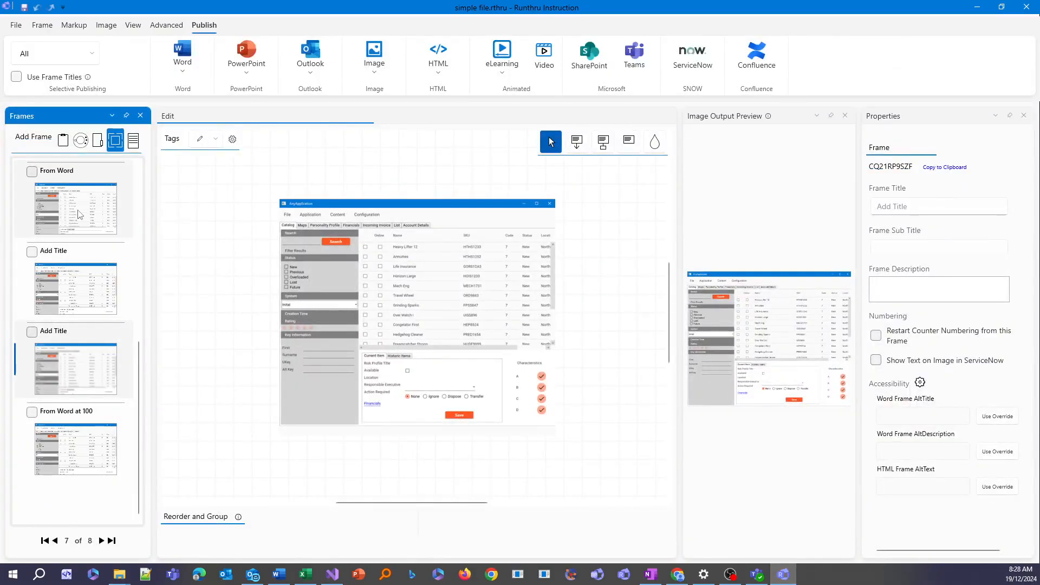
pyautogui.moveTo(74, 383); pyautogui.dragTo(81, 341)
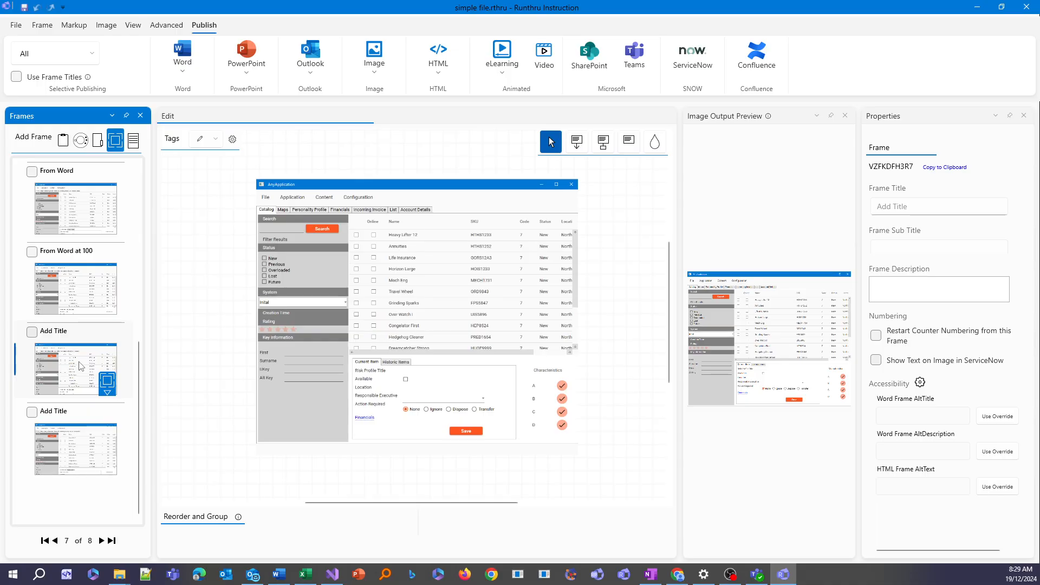
# Step: Examine the two new untitled frames up close and compare their image size and sharpness
pyautogui.click(462, 264)
pyautogui.scroll(3, 456, 271)
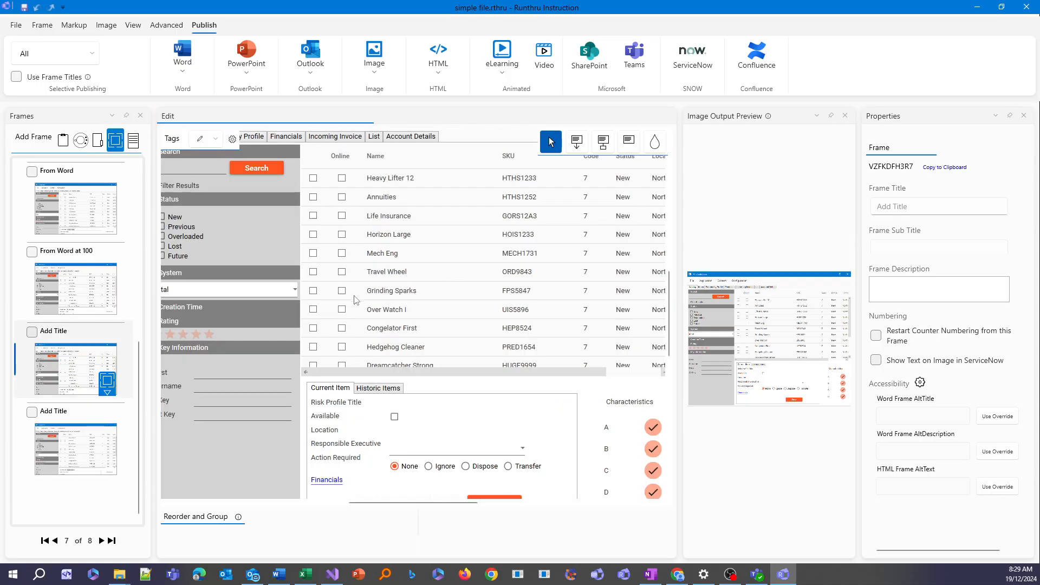
pyautogui.click(81, 441)
pyautogui.scroll(1, 416, 269)
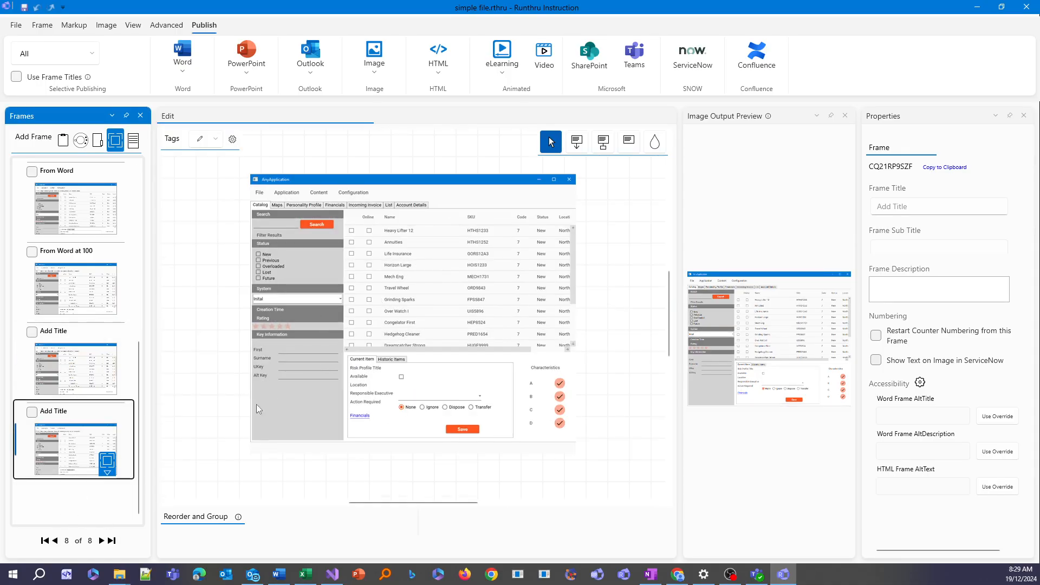
pyautogui.click(110, 371)
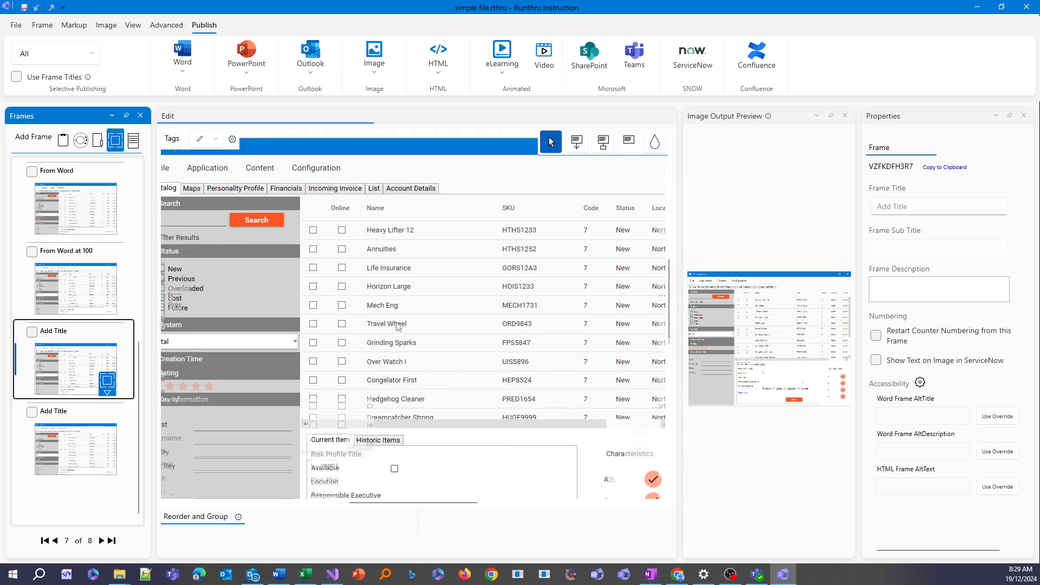
pyautogui.moveTo(432, 504); pyautogui.dragTo(411, 504)
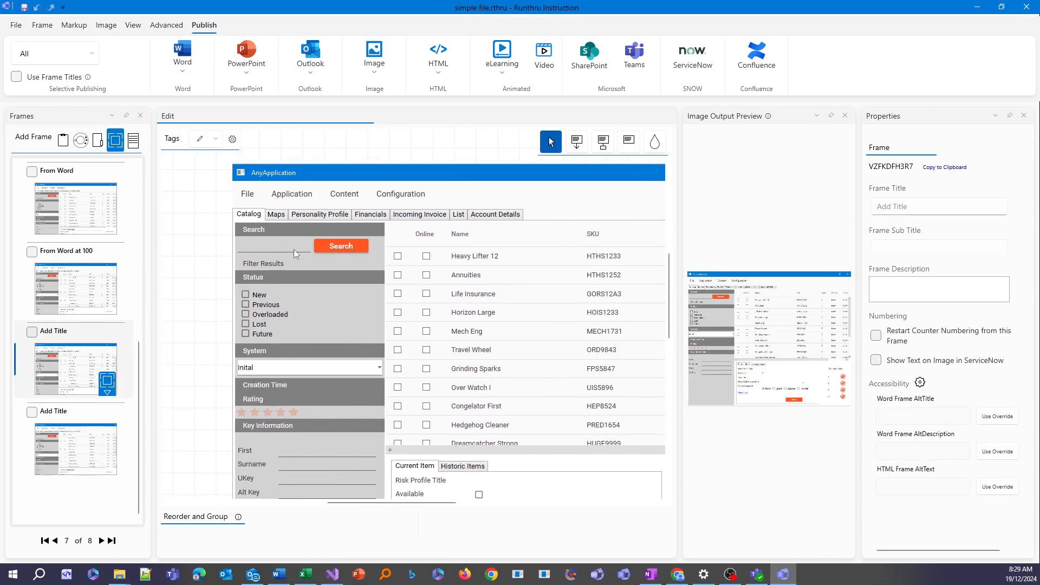
pyautogui.click(87, 461)
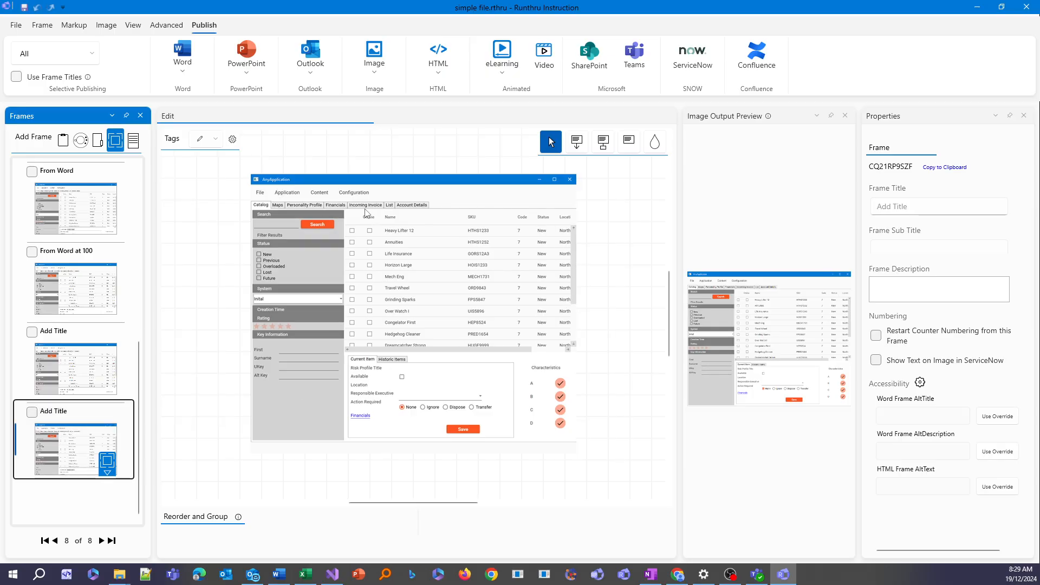
pyautogui.scroll(4, 291, 219)
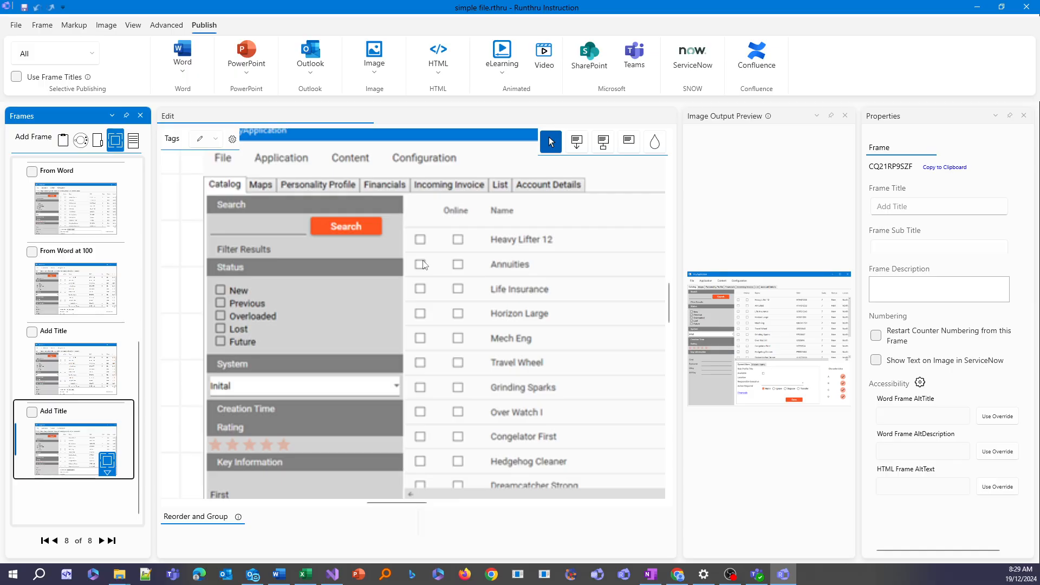
# Step: Switch to the Some content_files folder and compare the image001.png and image002.png files
pyautogui.click(119, 575)
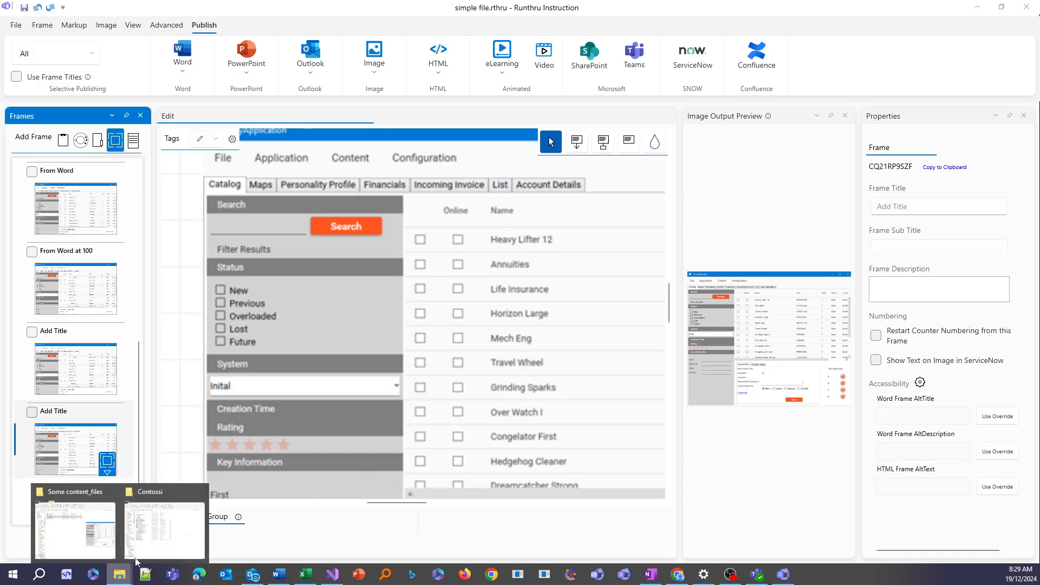
pyautogui.click(112, 547)
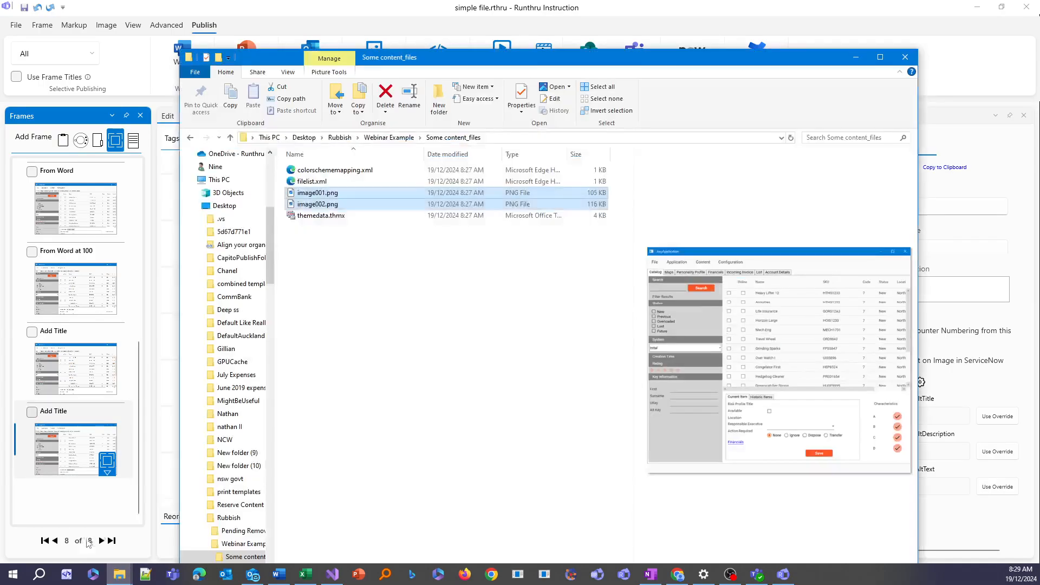
pyautogui.click(379, 205)
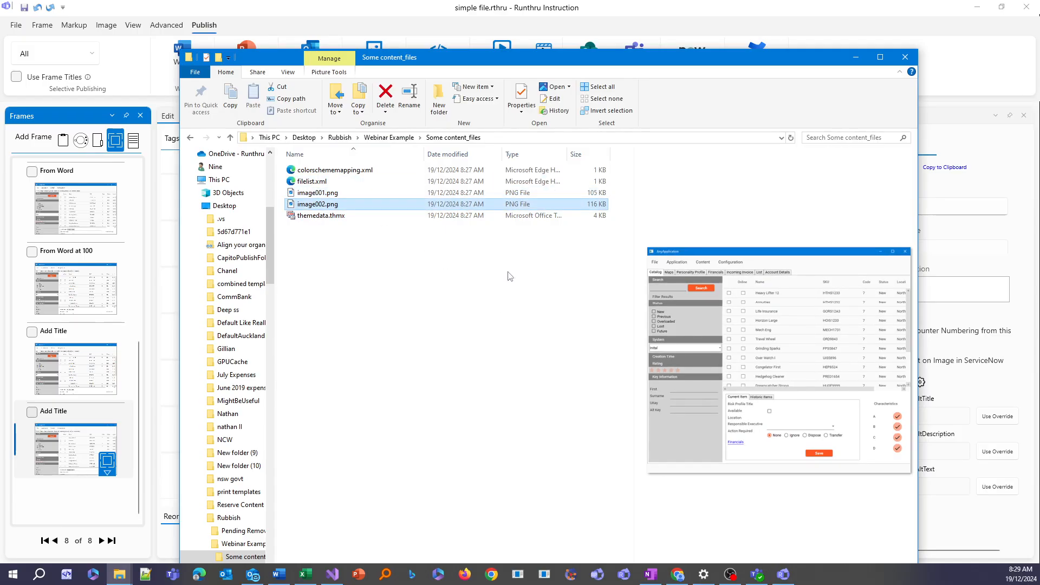
pyautogui.click(553, 195)
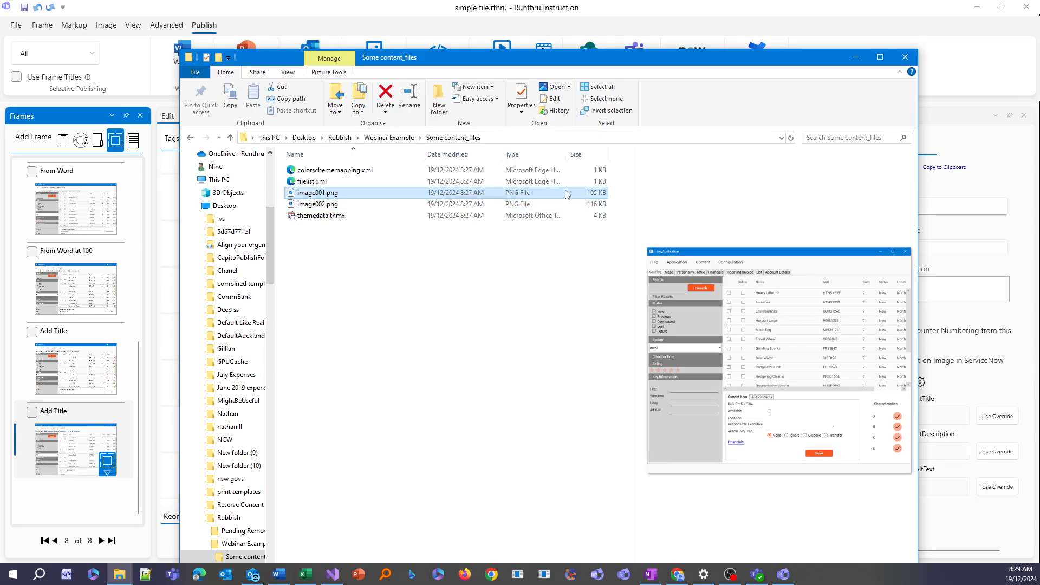
pyautogui.click(574, 204)
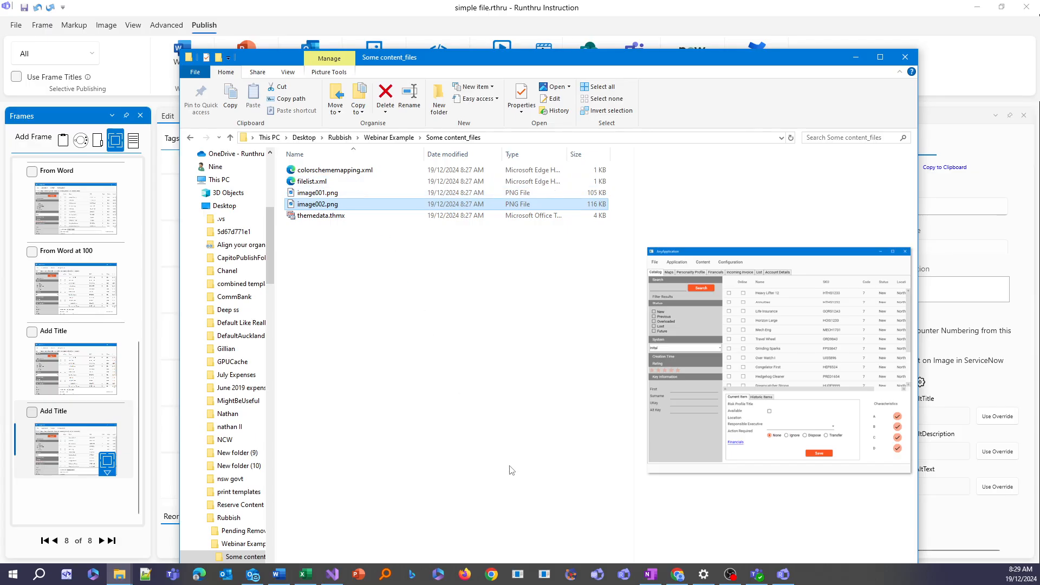
# Step: Return to Runthru, turn off automatic frame capture, and delete the "From Word" frame
pyautogui.click(115, 142)
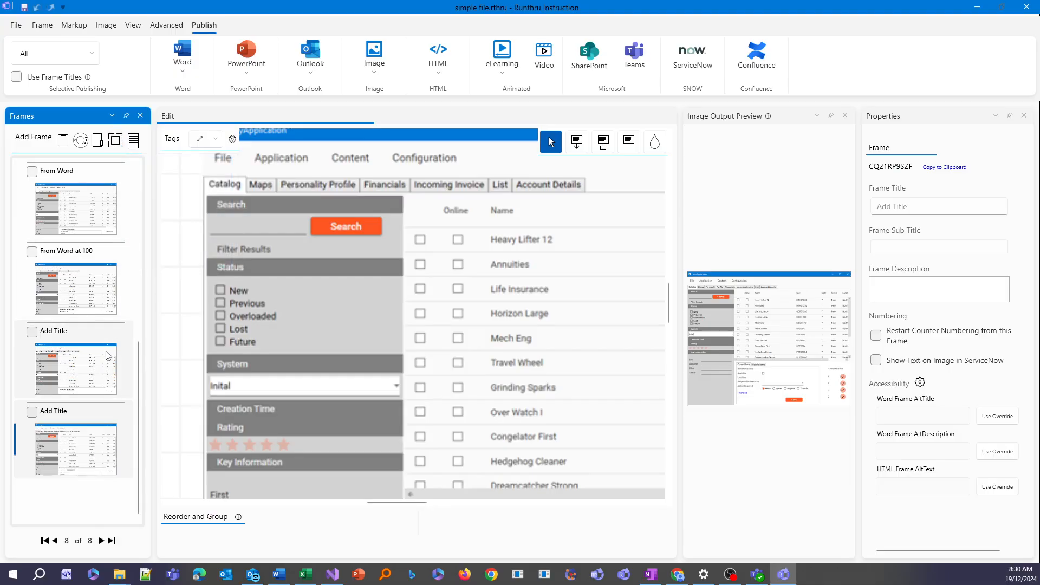
pyautogui.click(103, 367)
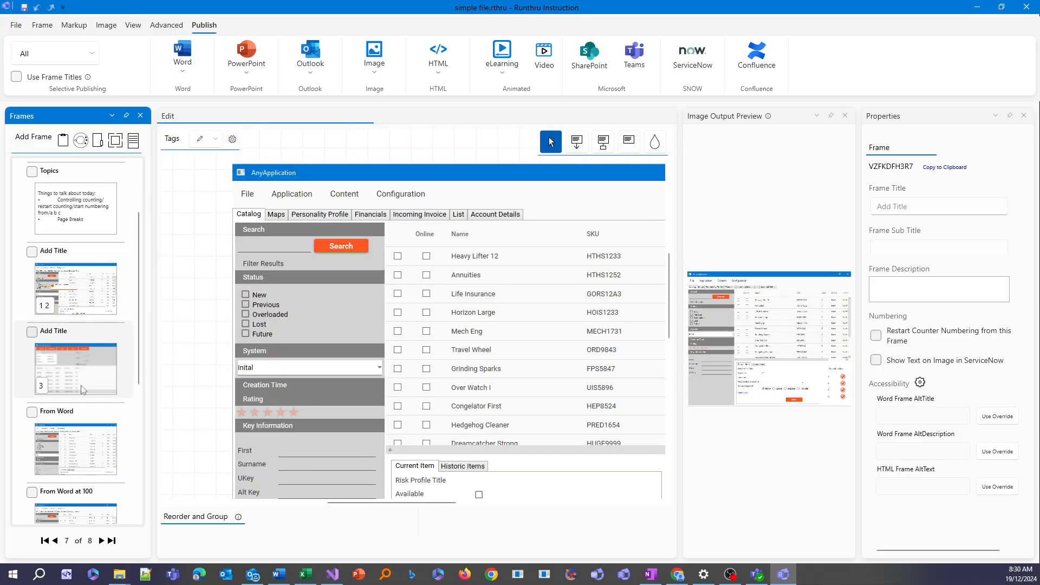
pyautogui.click(105, 206)
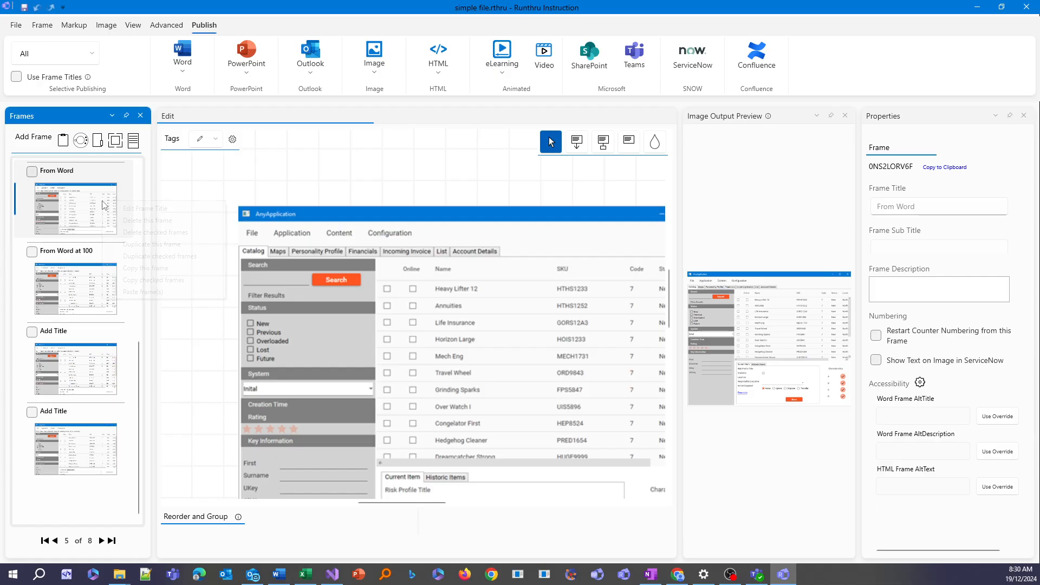
pyautogui.rightClick(105, 206)
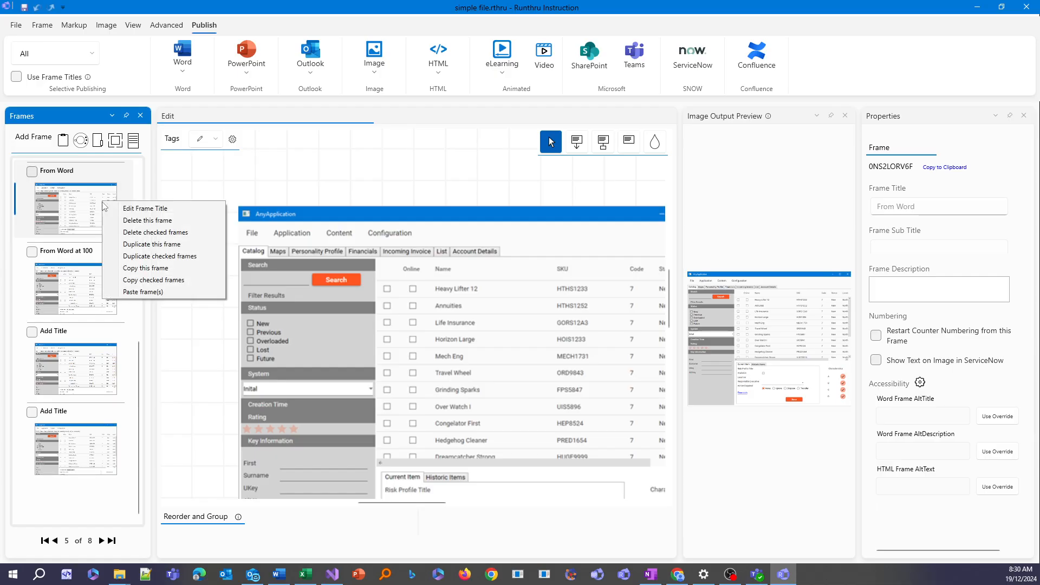
pyautogui.click(136, 221)
# Step: Delete the two untitled frames that follow the "From Word at 100" frame
pyautogui.click(60, 366)
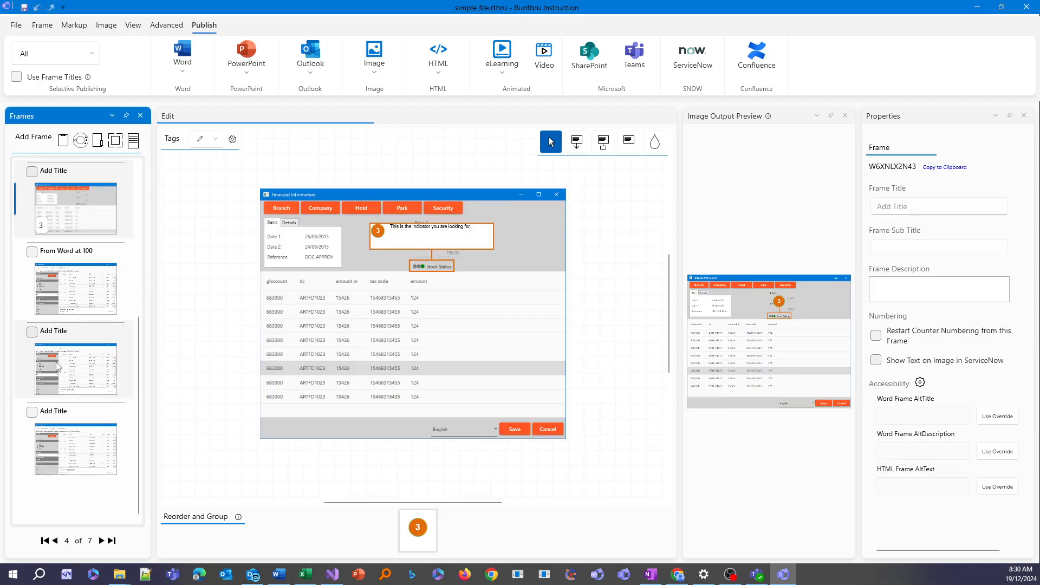
pyautogui.rightClick(74, 366)
pyautogui.click(104, 380)
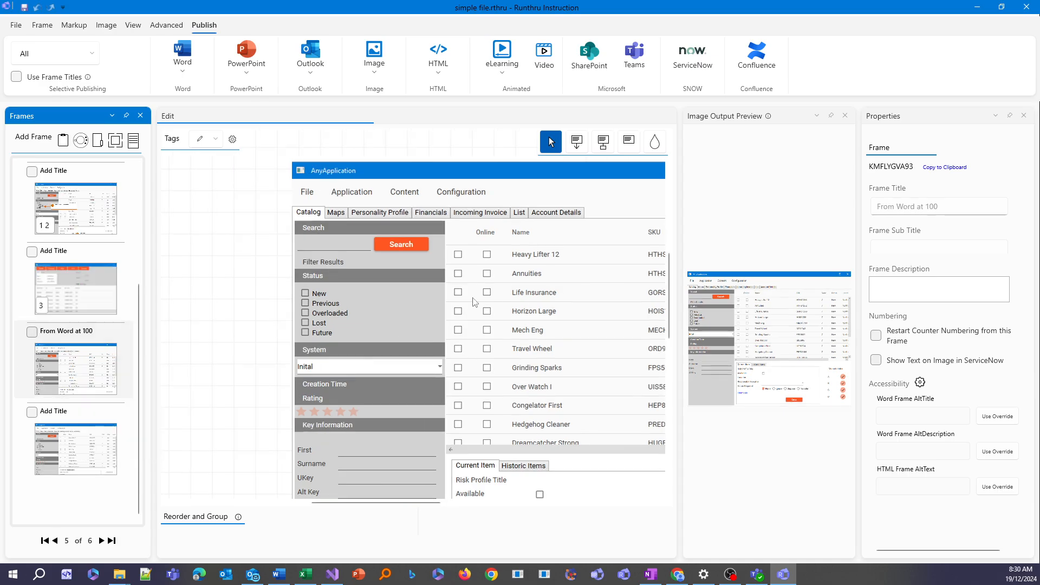
pyautogui.click(64, 431)
pyautogui.rightClick(77, 441)
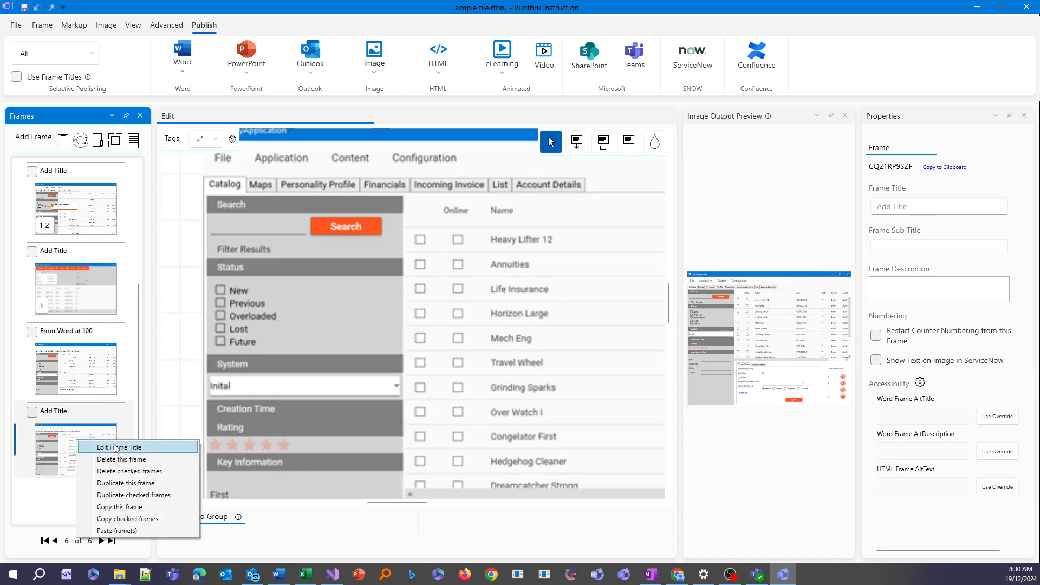
pyautogui.click(120, 459)
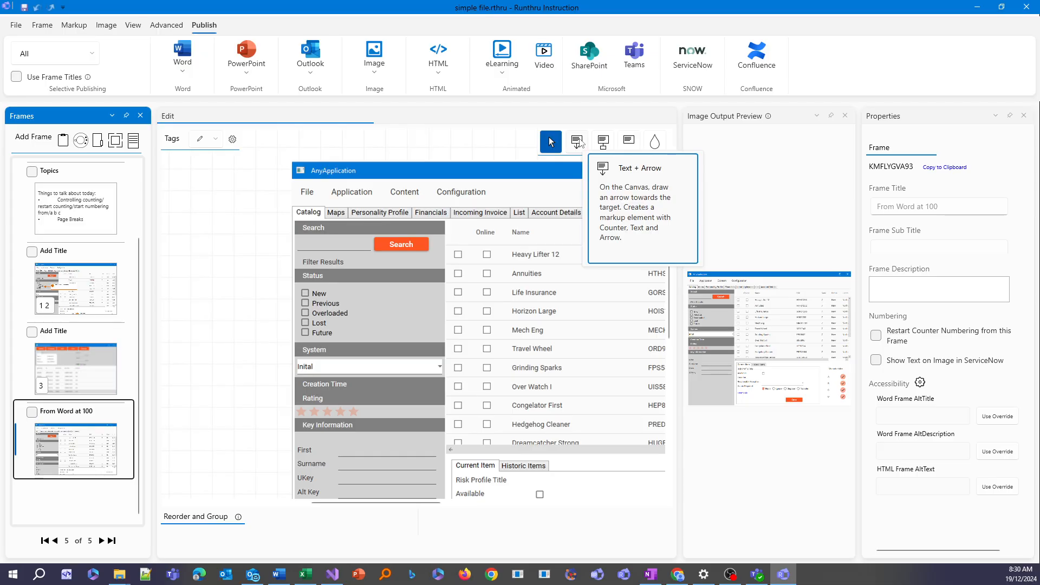
# Step: Place the Word window beside Runthru and bring its "Some content" text onto the "From Word at 100" frame as a Text + Arrow markup
pyautogui.click(278, 576)
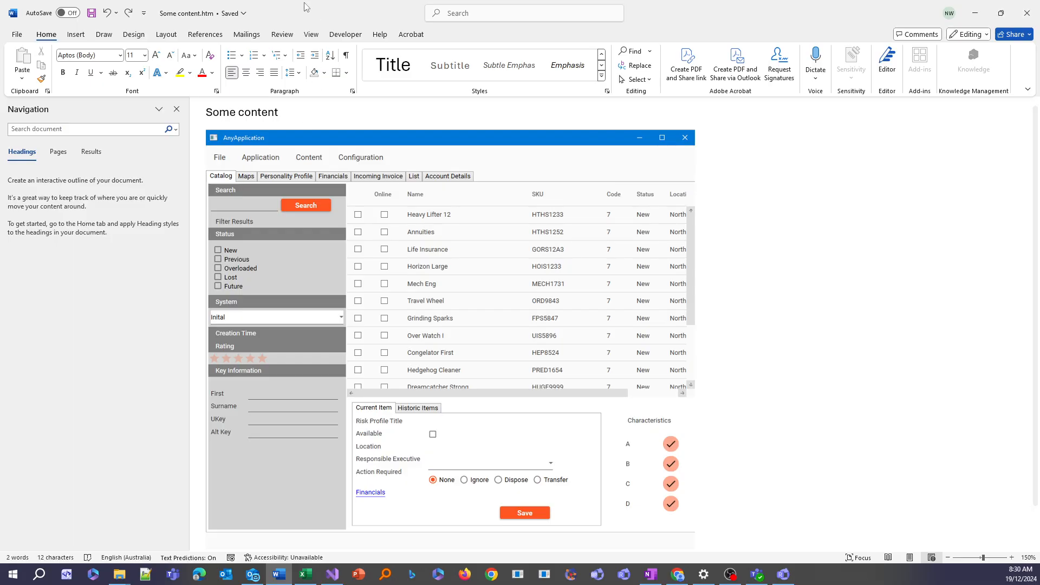
pyautogui.moveTo(298, 10); pyautogui.dragTo(580, 89)
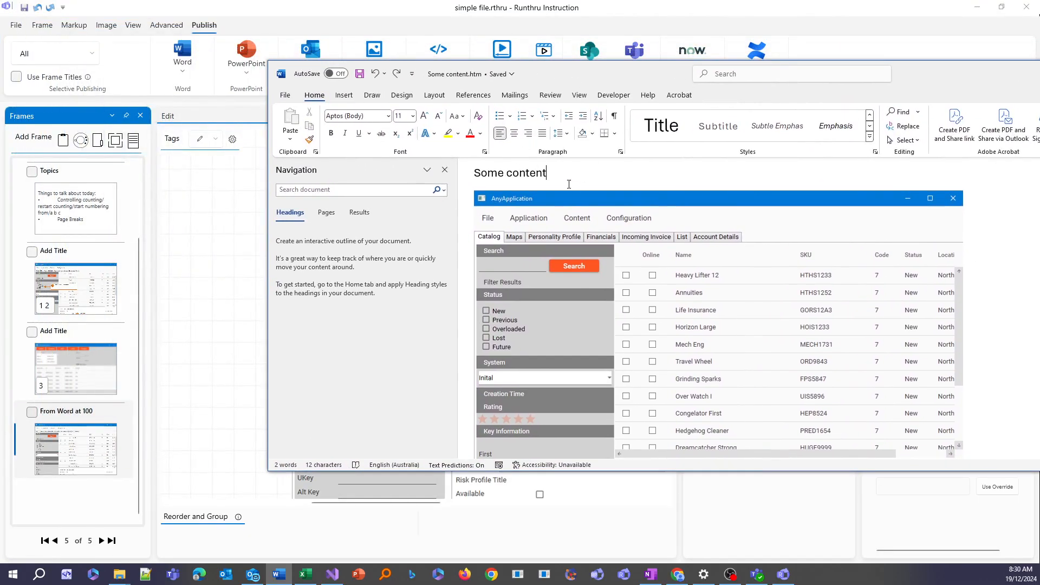
pyautogui.moveTo(483, 175); pyautogui.dragTo(550, 173)
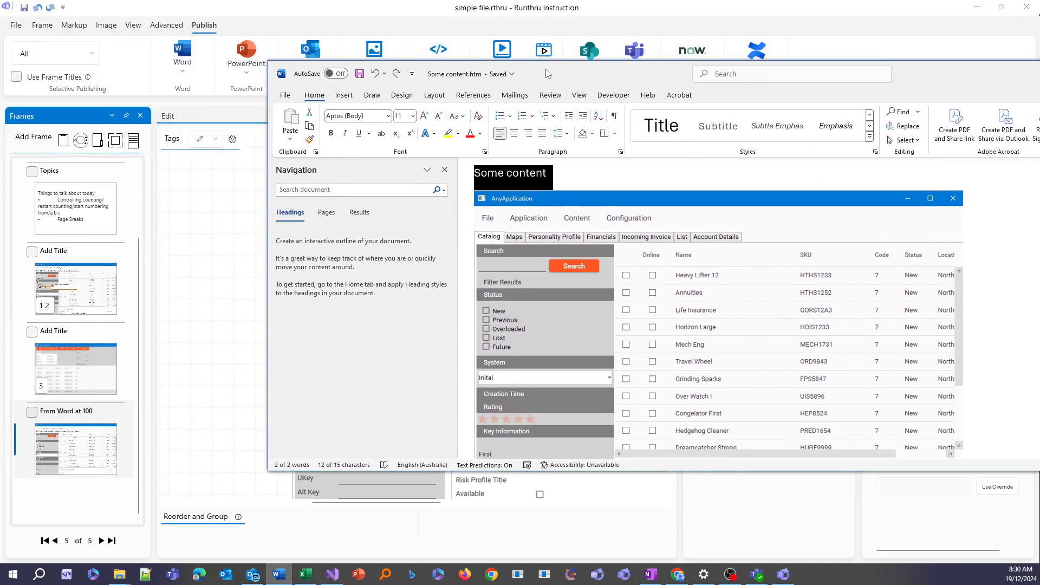
pyautogui.moveTo(548, 73); pyautogui.dragTo(968, 79)
pyautogui.moveTo(928, 181); pyautogui.dragTo(392, 268)
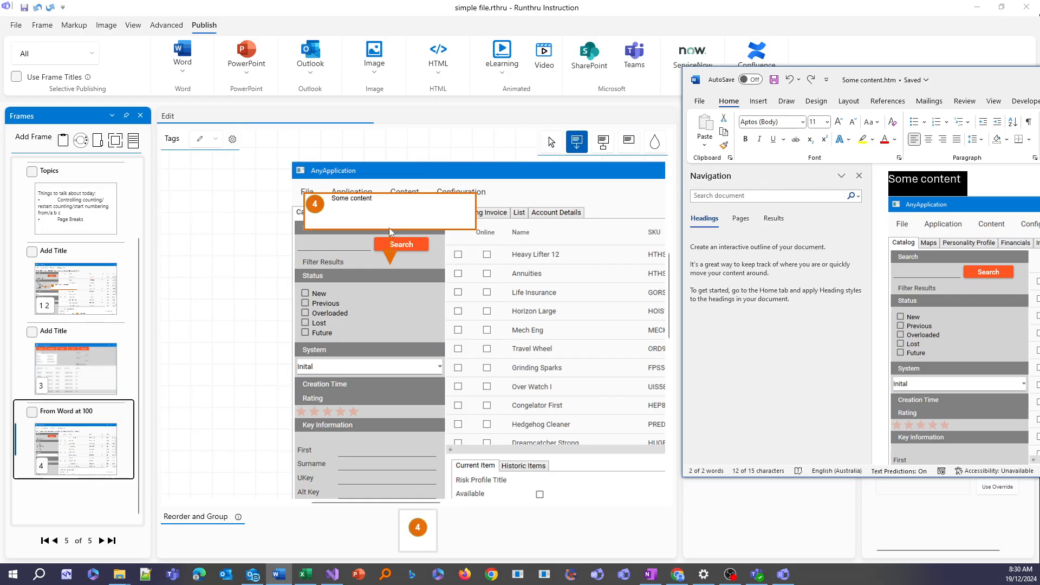
# Step: Reposition callout 4 over the upper-left of the application image and aim its arrow at Filter Results
pyautogui.moveTo(390, 224); pyautogui.dragTo(364, 205)
pyautogui.moveTo(388, 258); pyautogui.dragTo(335, 256)
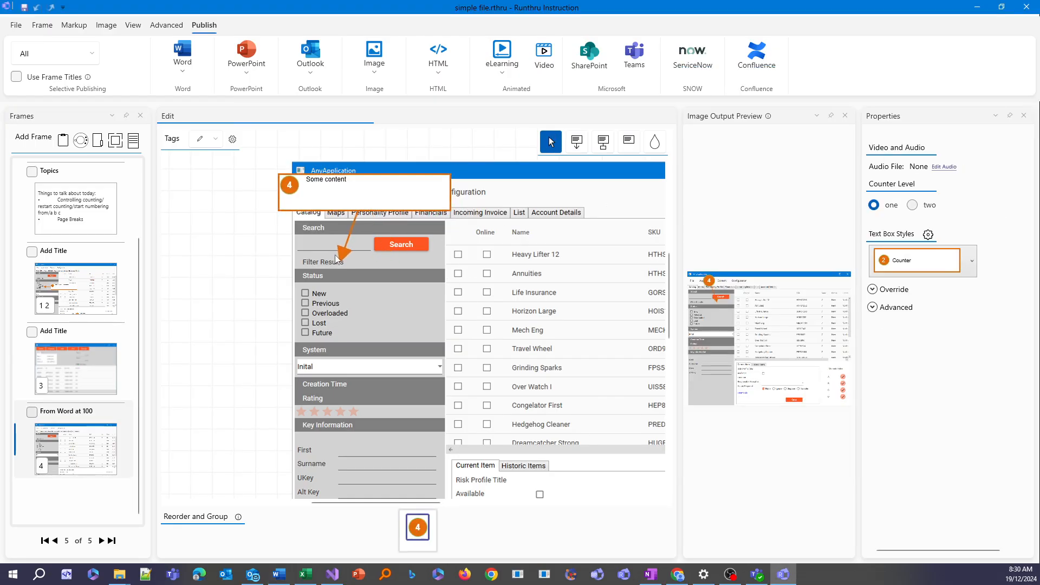
pyautogui.moveTo(364, 205); pyautogui.dragTo(347, 213)
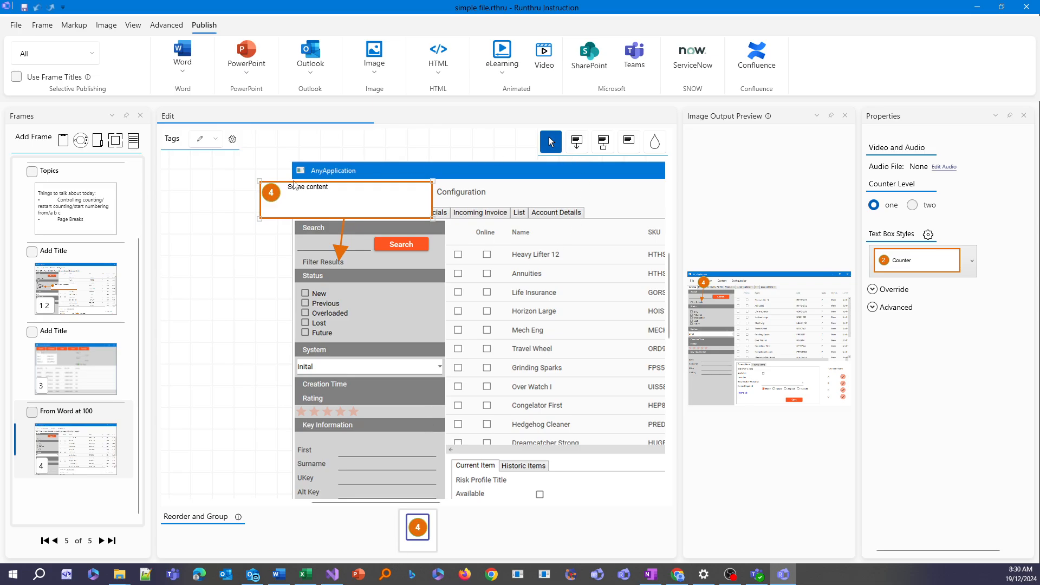
pyautogui.moveTo(268, 193); pyautogui.dragTo(232, 205)
pyautogui.moveTo(340, 255); pyautogui.dragTo(324, 253)
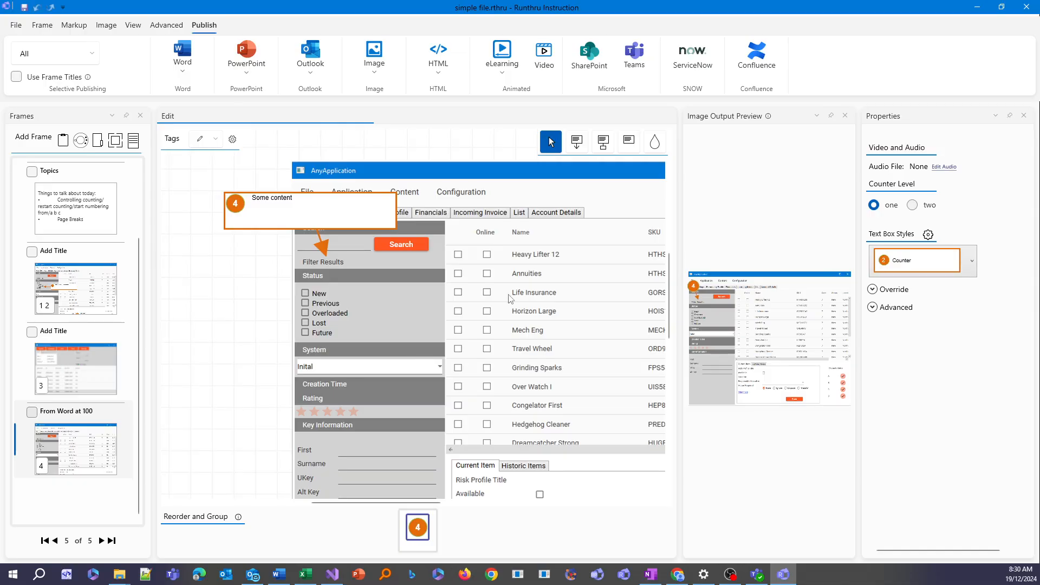
# Step: Add the Word text "Some content" as a callout with a target box around the Life Insurance checkboxes, and shift its text box right
pyautogui.click(609, 152)
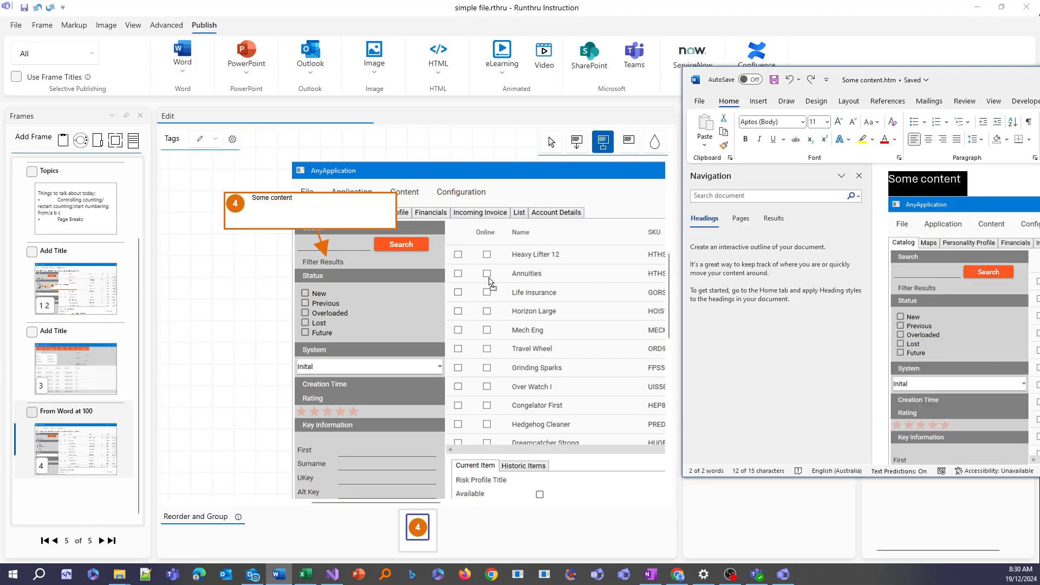
pyautogui.click(468, 309)
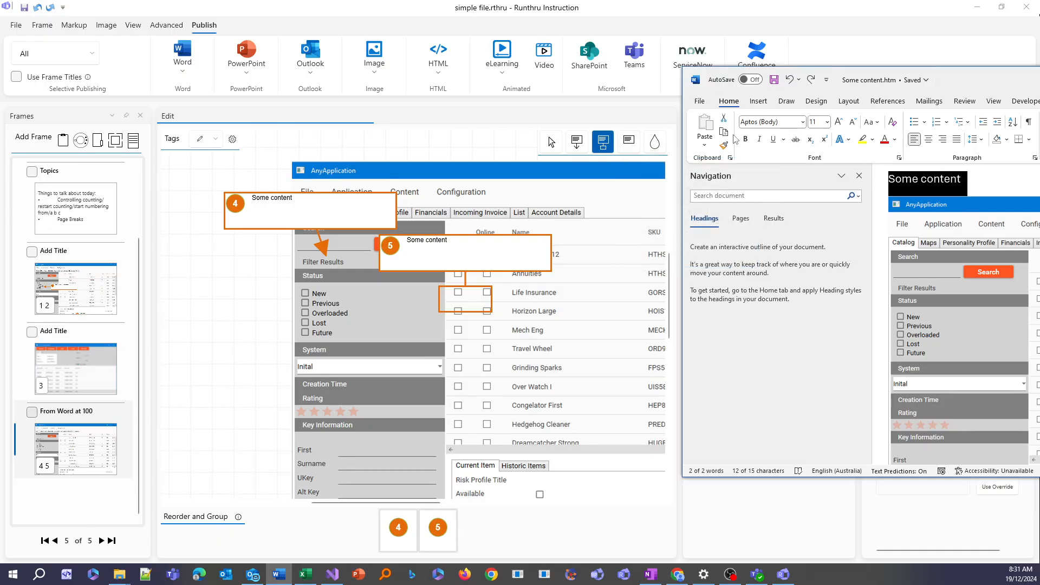
pyautogui.click(551, 142)
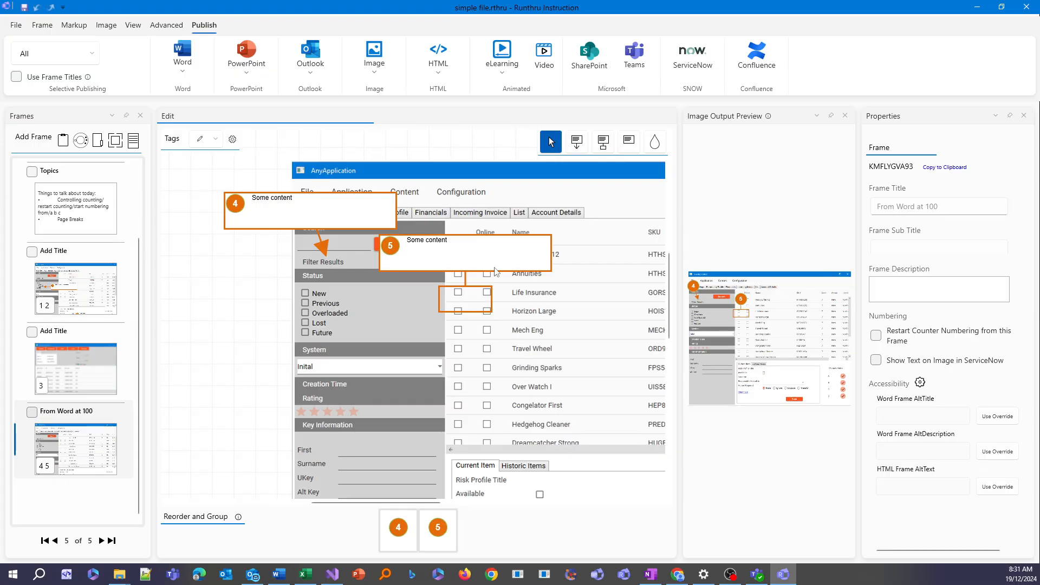
pyautogui.moveTo(491, 261); pyautogui.dragTo(523, 257)
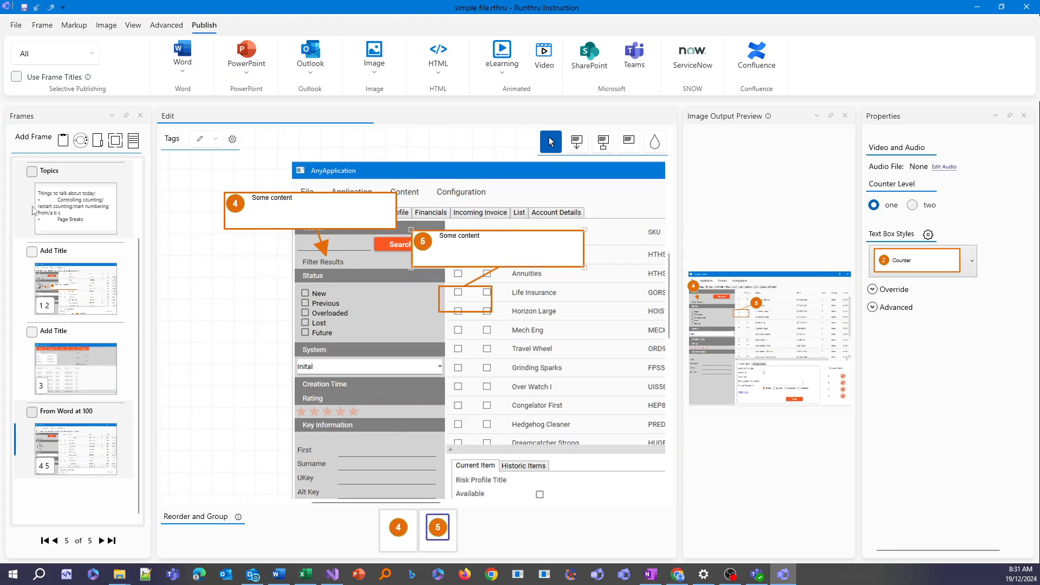
# Step: Open the Topics text frame and review the items on content in Word and converting existing Word files
pyautogui.click(107, 237)
pyautogui.click(405, 292)
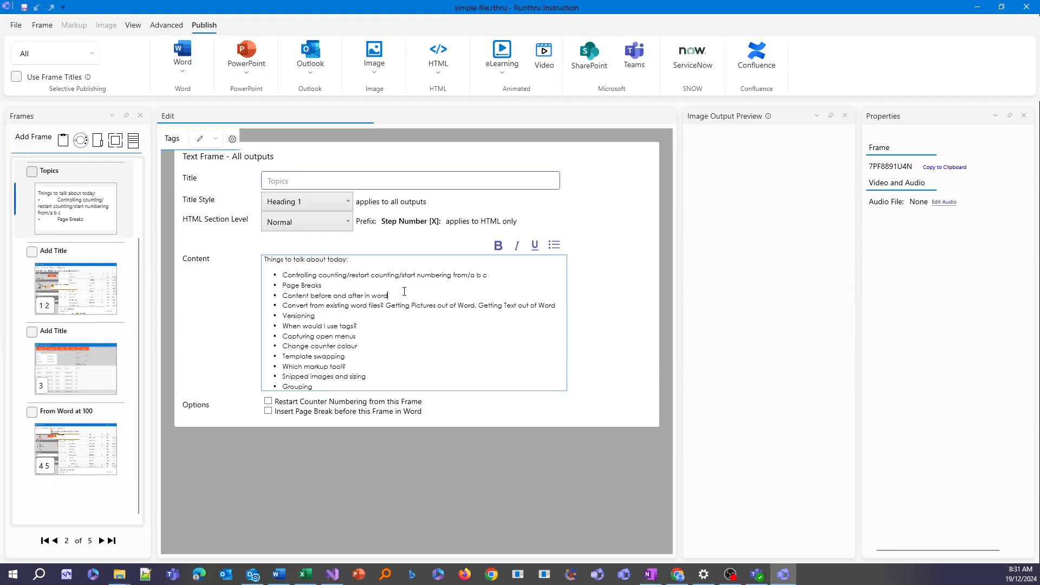
pyautogui.click(356, 305)
pyautogui.click(332, 297)
# Step: Open the document information, view its version section, and set the document title to "My great document"
pyautogui.click(172, 25)
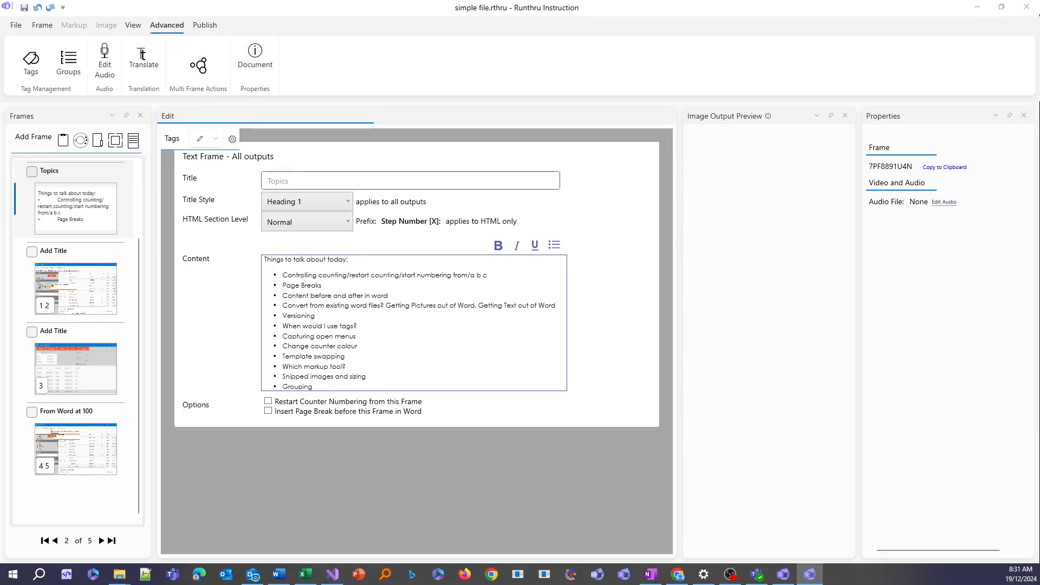
pyautogui.click(255, 57)
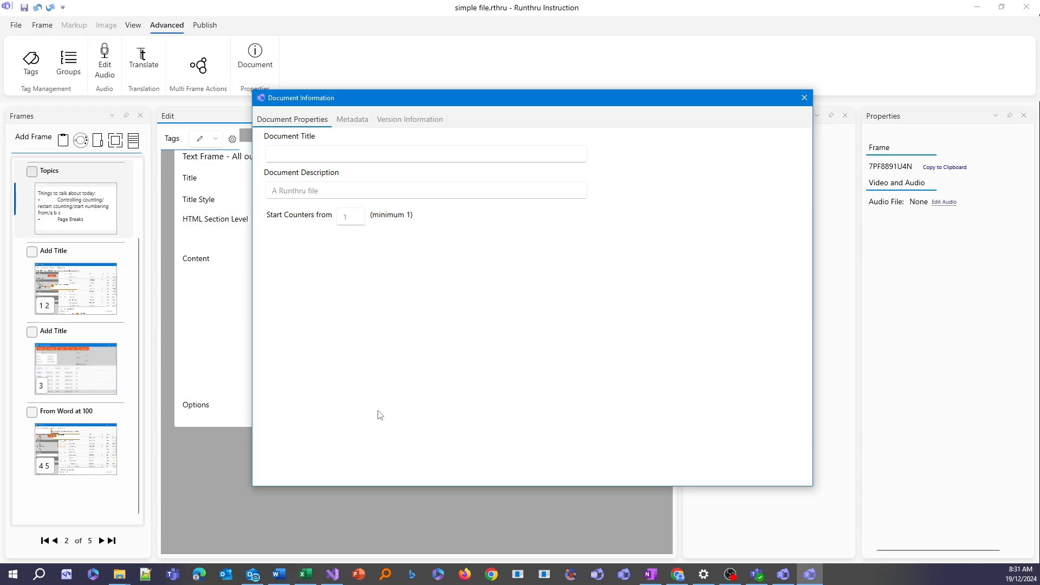
pyautogui.click(411, 119)
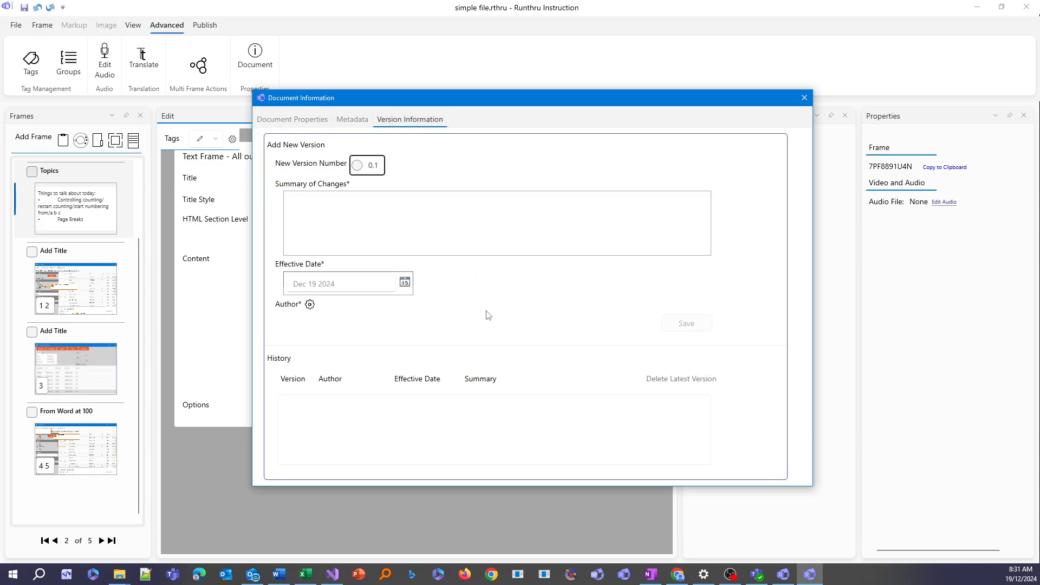
pyautogui.click(320, 122)
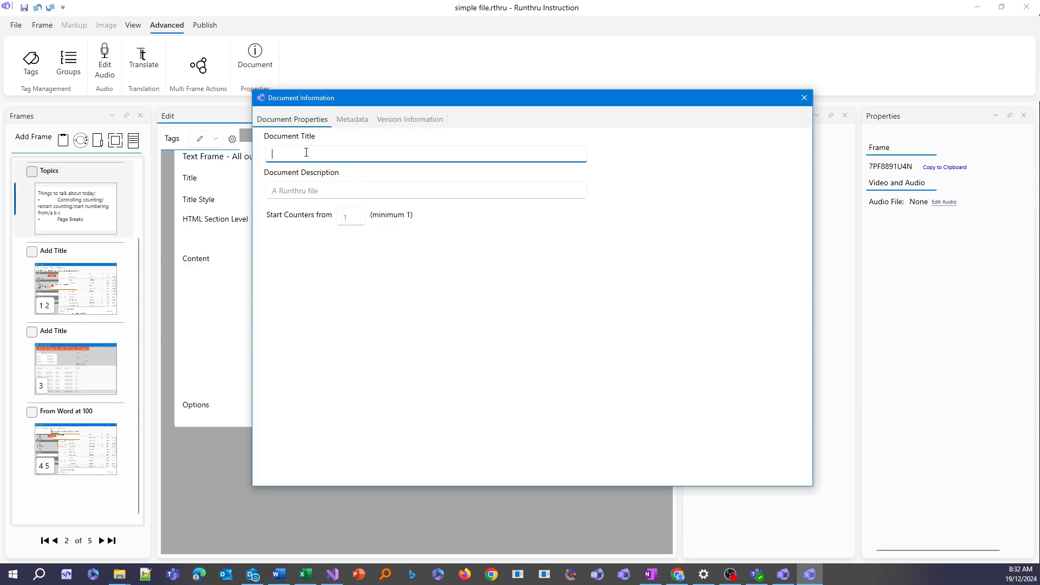
pyautogui.write('My great document')
# Step: Choose 0.1 as the new version number and enter "a good start" as the summary of changes
pyautogui.click(427, 124)
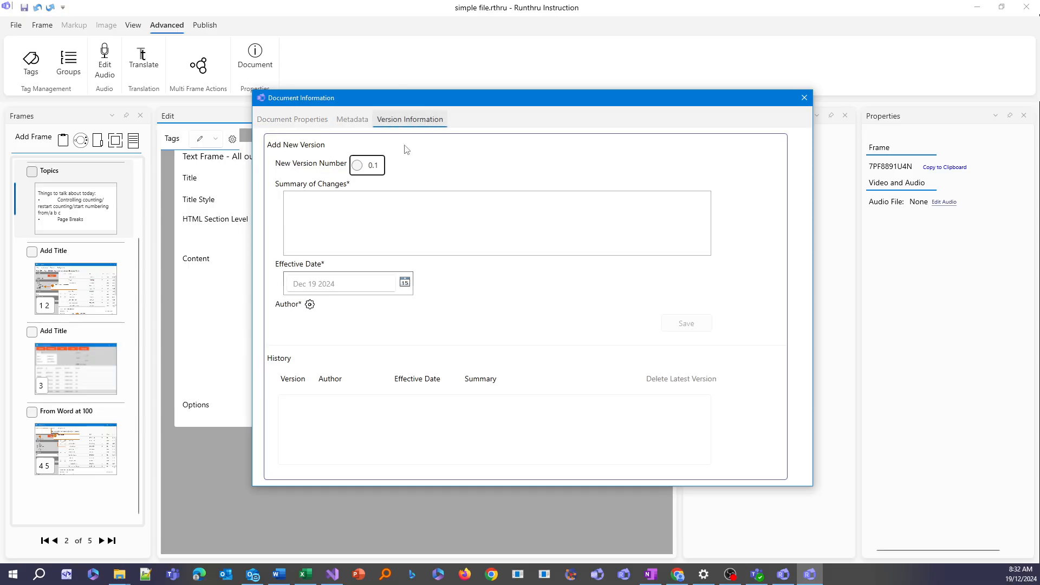
pyautogui.click(358, 166)
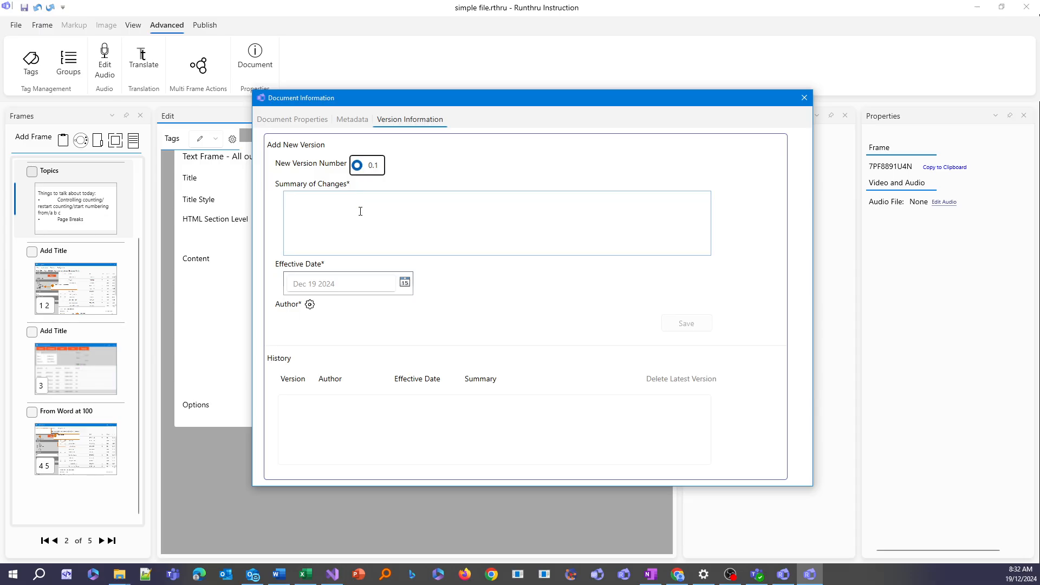
pyautogui.click(361, 204)
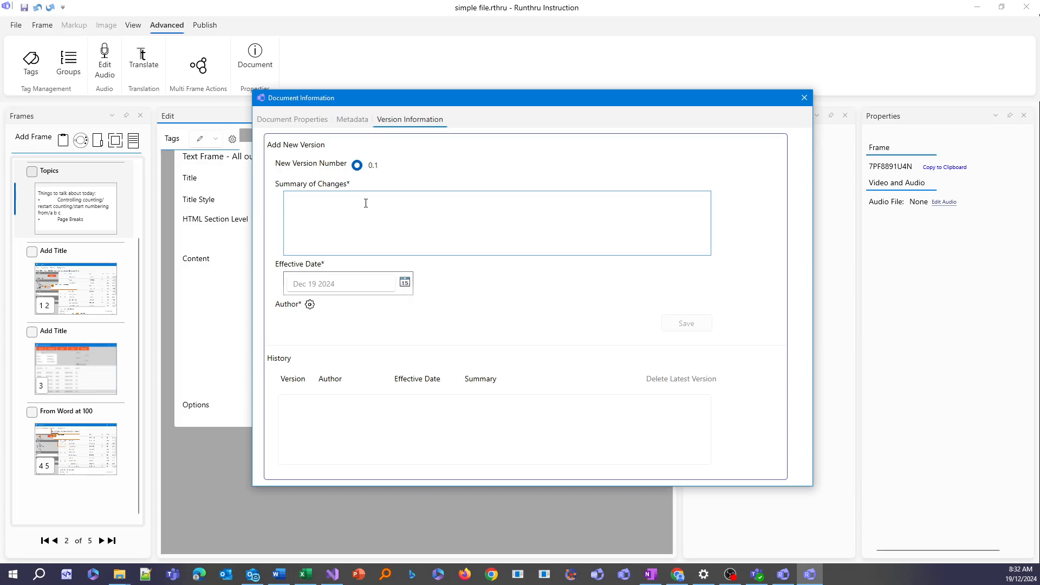
pyautogui.write('a good start')
# Step: Fill in the author's full name and initials in the file information settings and apply the changes
pyautogui.click(310, 304)
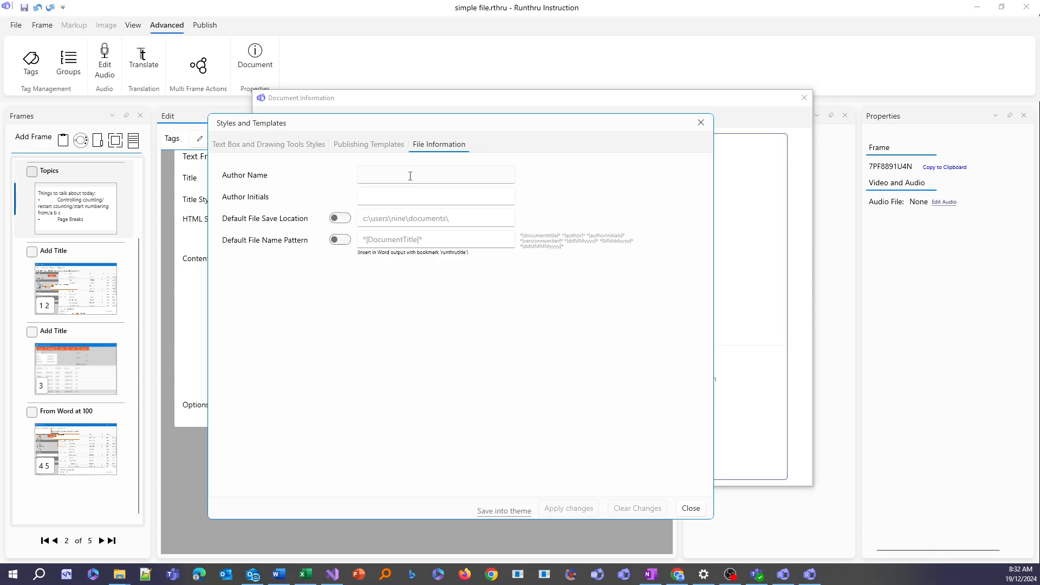
pyautogui.click(410, 176)
pyautogui.write('Nigel ')
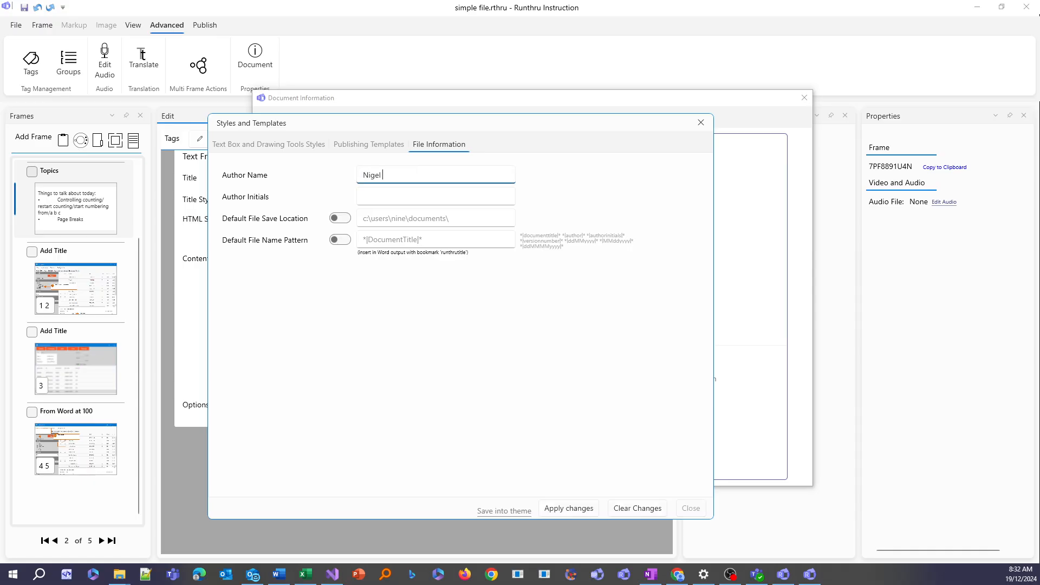
pyautogui.write('Wilson')
pyautogui.press('Tab')
pyautogui.write('N')
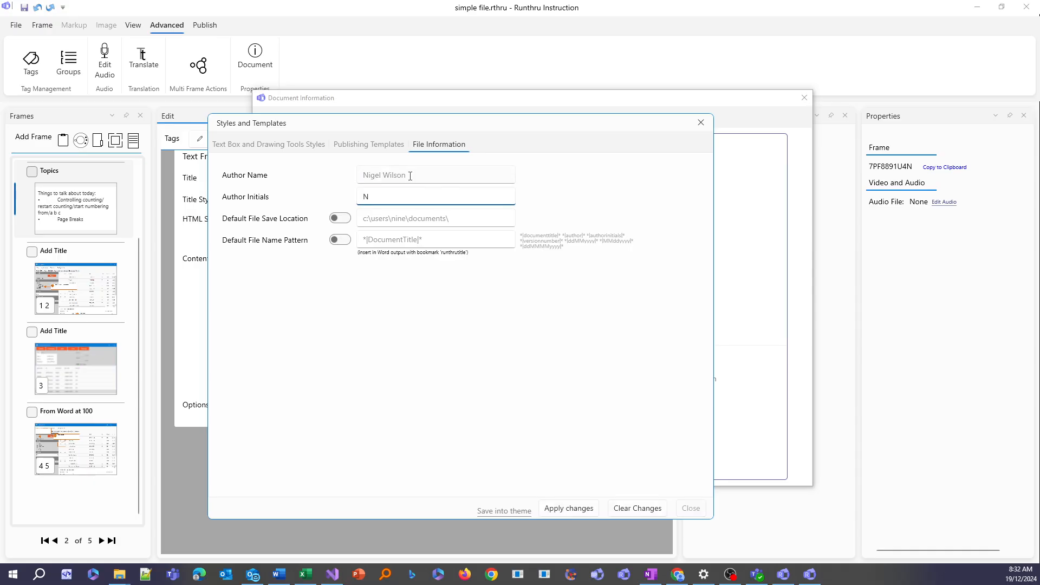
pyautogui.write('DW')
pyautogui.click(564, 512)
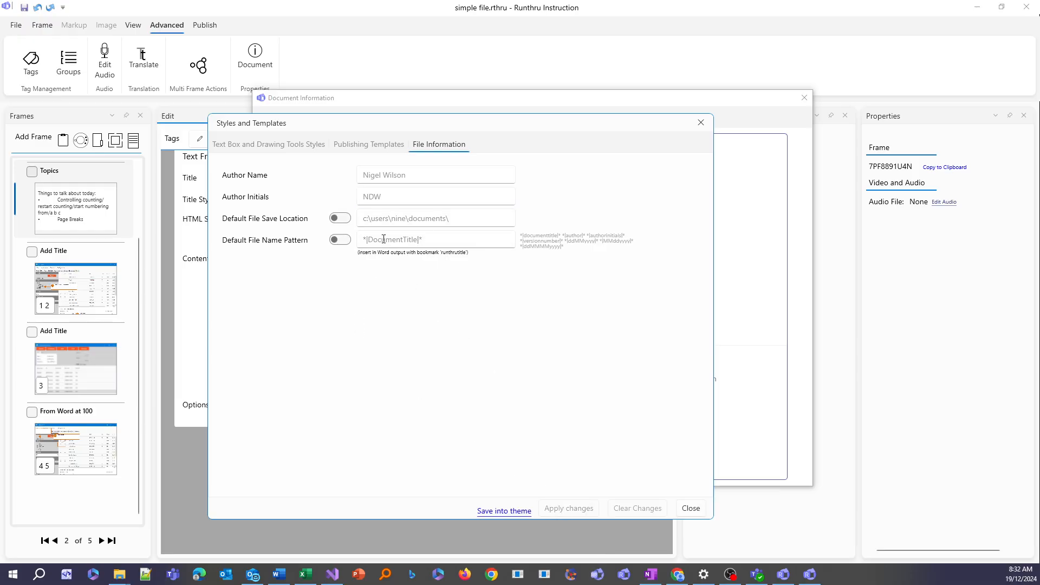
pyautogui.click(691, 508)
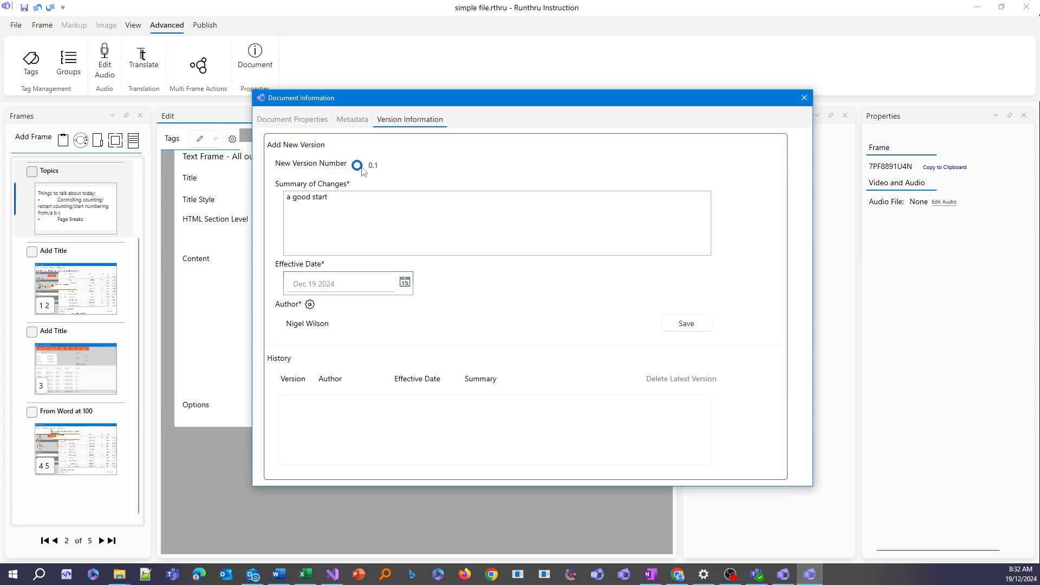
# Step: Save version 0.1 to the document history, and add version 0.2 with the summary "more great changes"
pyautogui.click(351, 197)
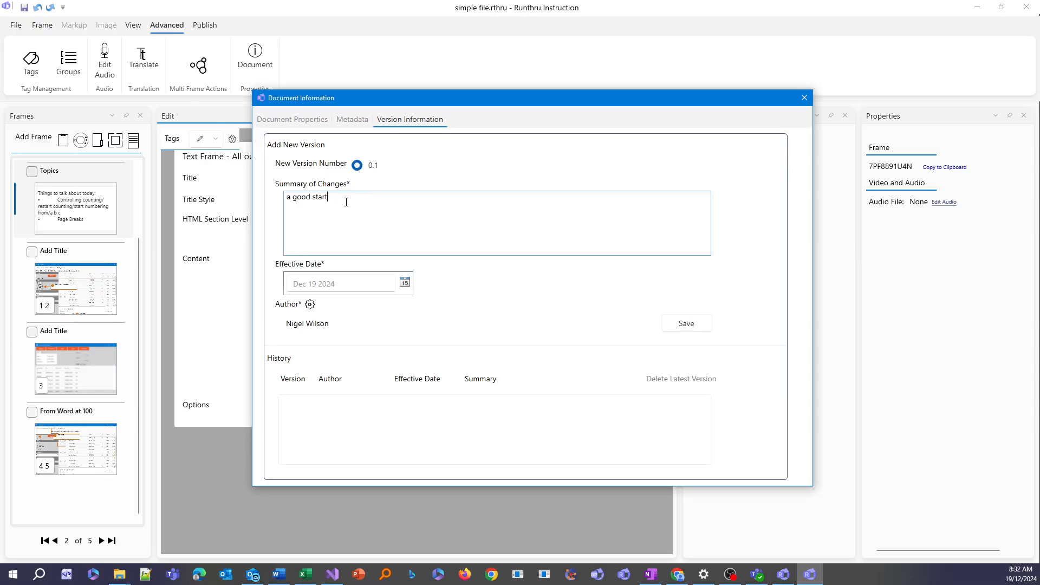
pyautogui.click(685, 324)
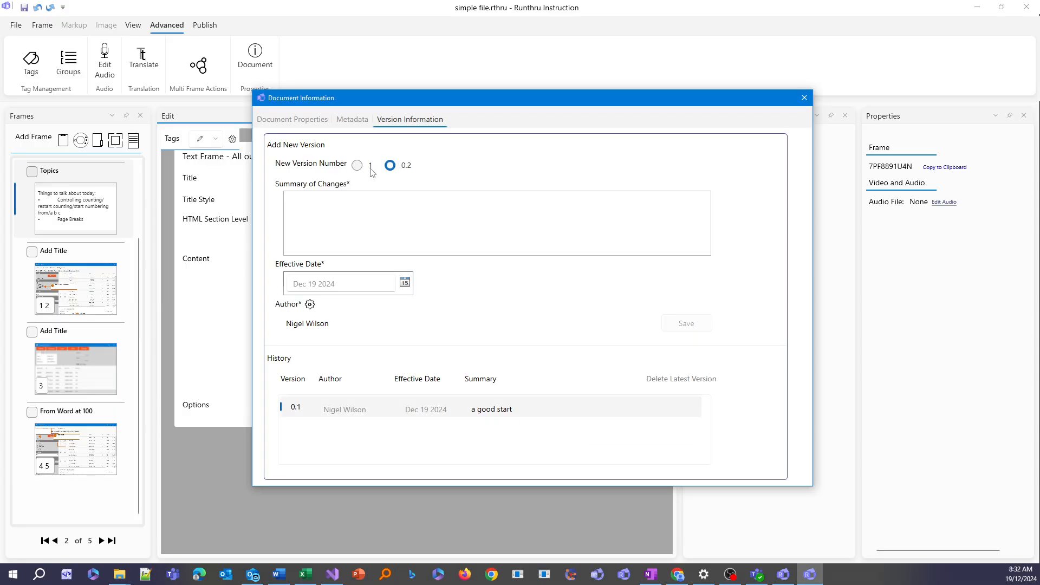
pyautogui.click(366, 220)
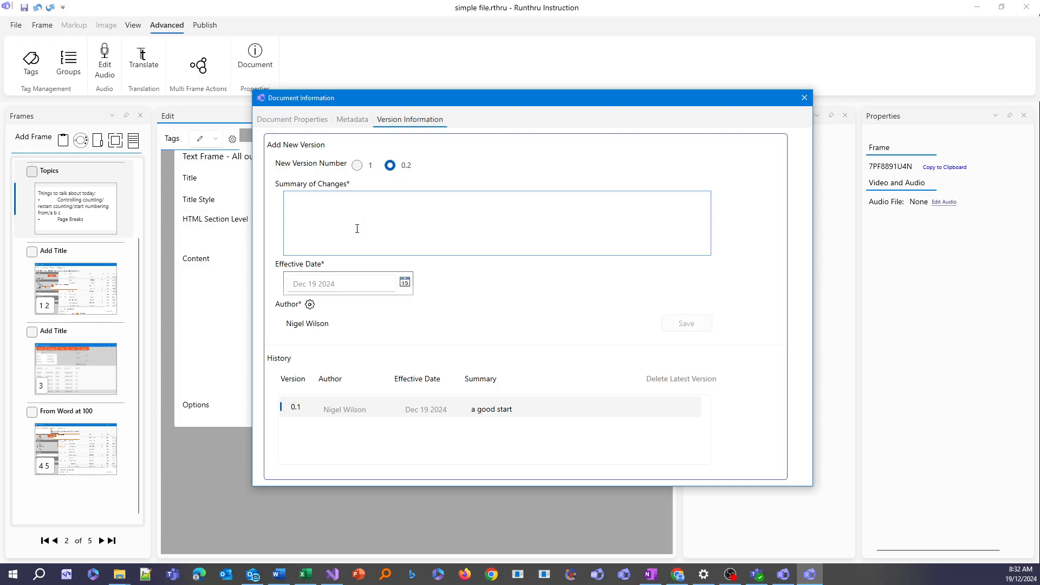
pyautogui.write('more great changes')
pyautogui.click(698, 327)
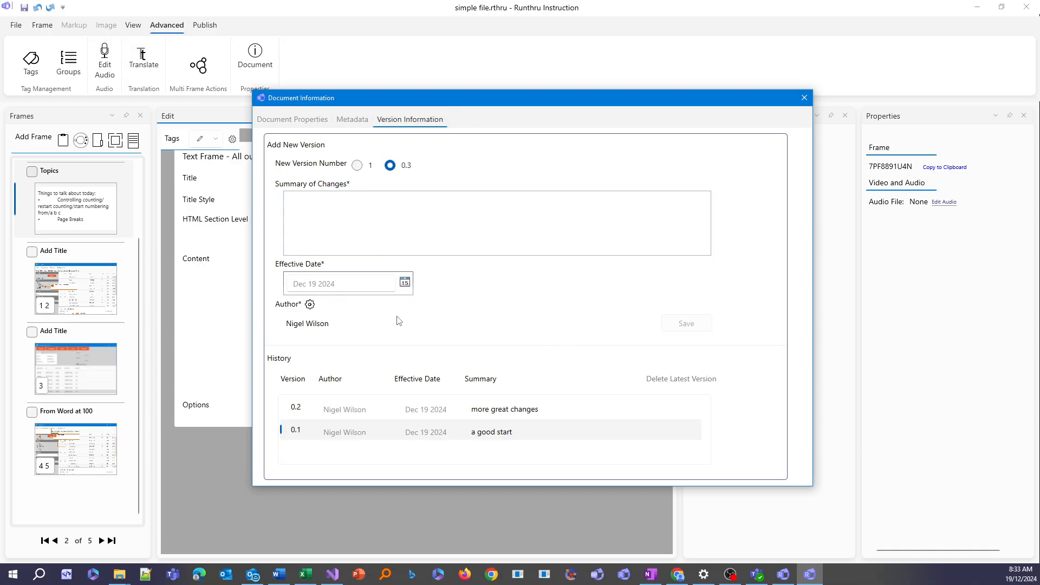
pyautogui.click(804, 98)
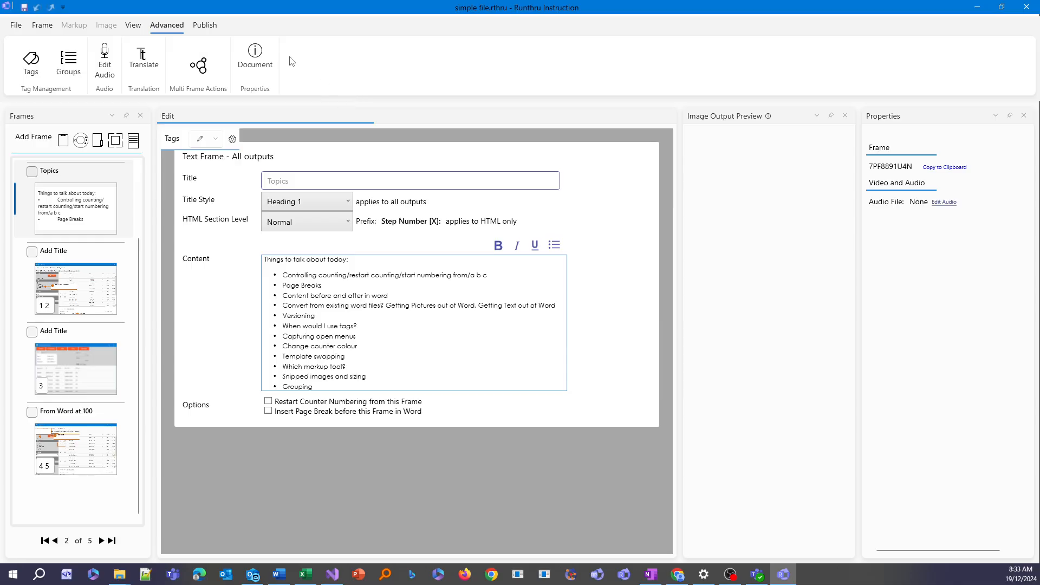
# Step: Enable the default file name pattern and compose it from the document title token, the text "The version" and the version number token
pyautogui.click(265, 56)
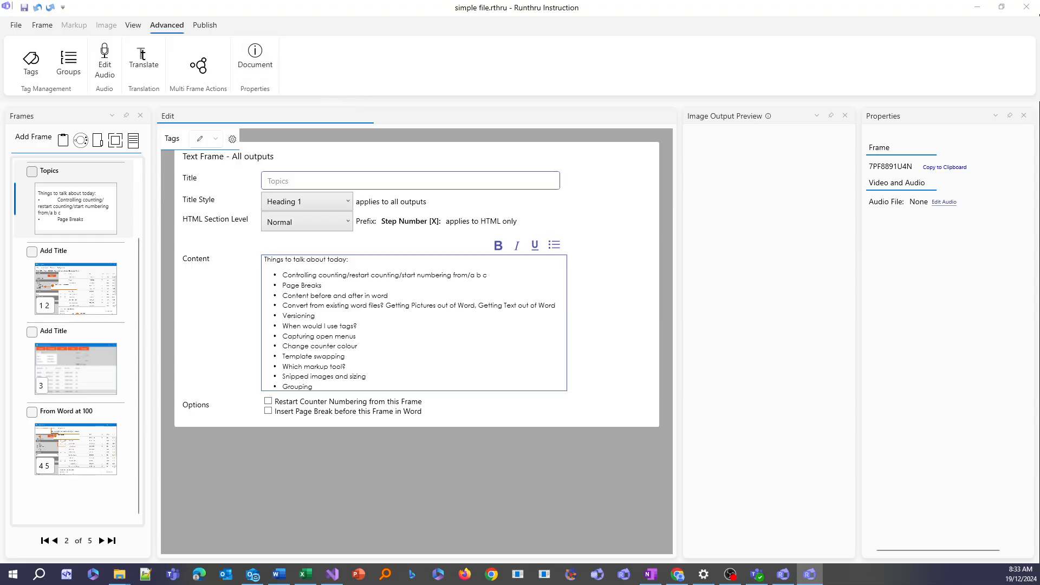
pyautogui.click(459, 138)
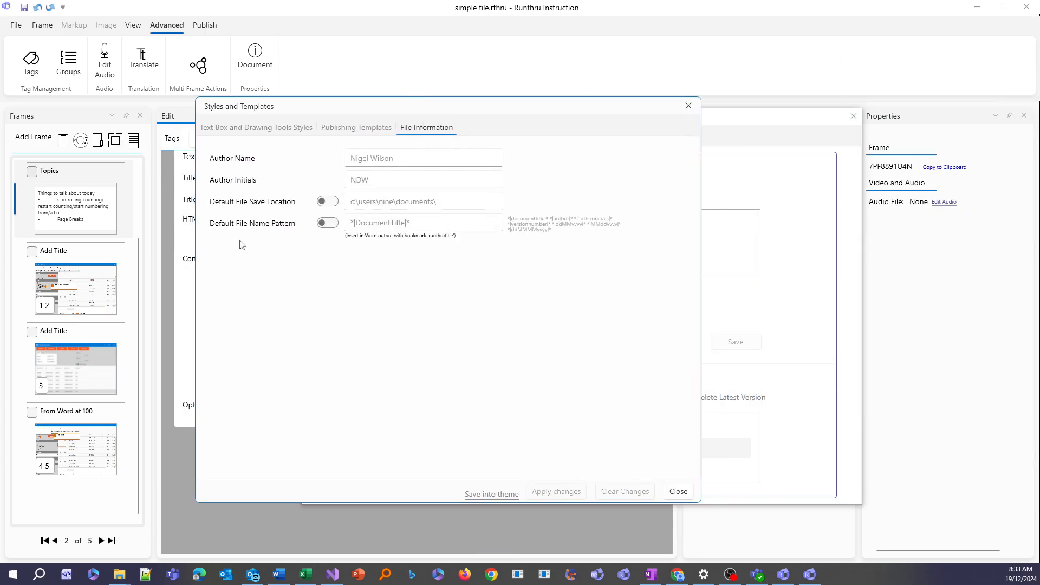
pyautogui.click(327, 224)
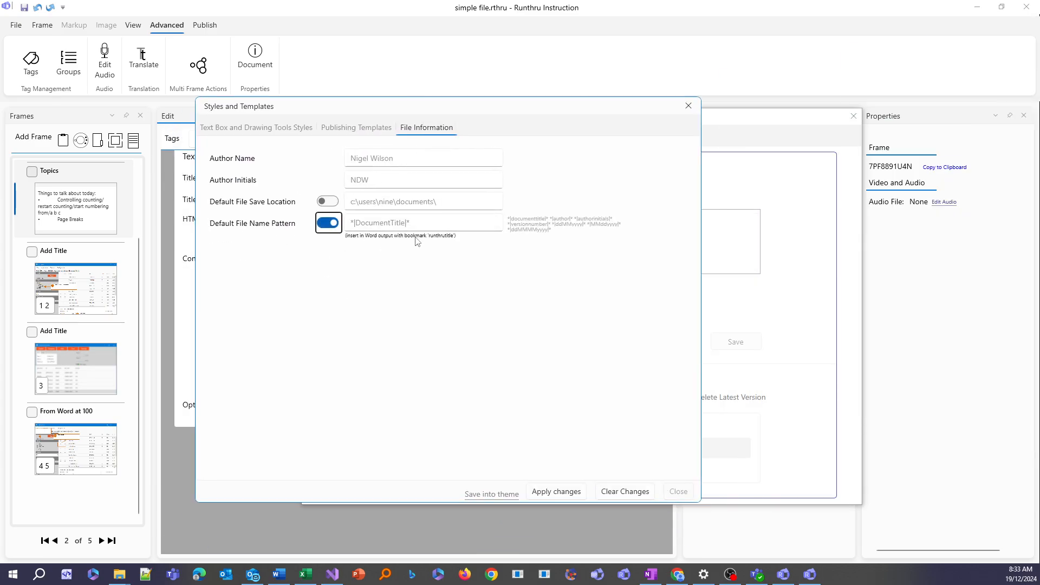
pyautogui.press('Tab')
pyautogui.press('BackSpace')
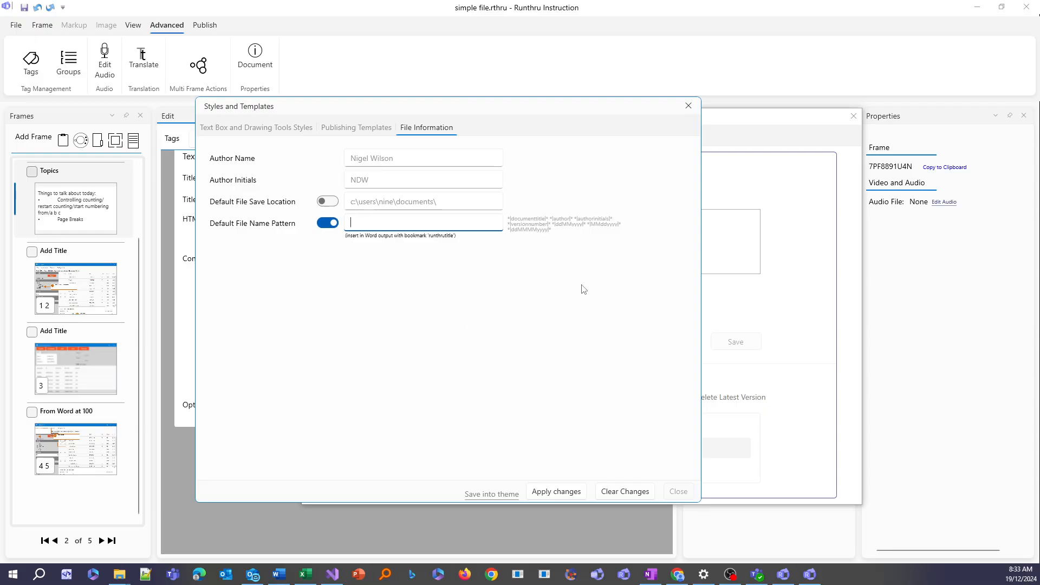
pyautogui.click(536, 219)
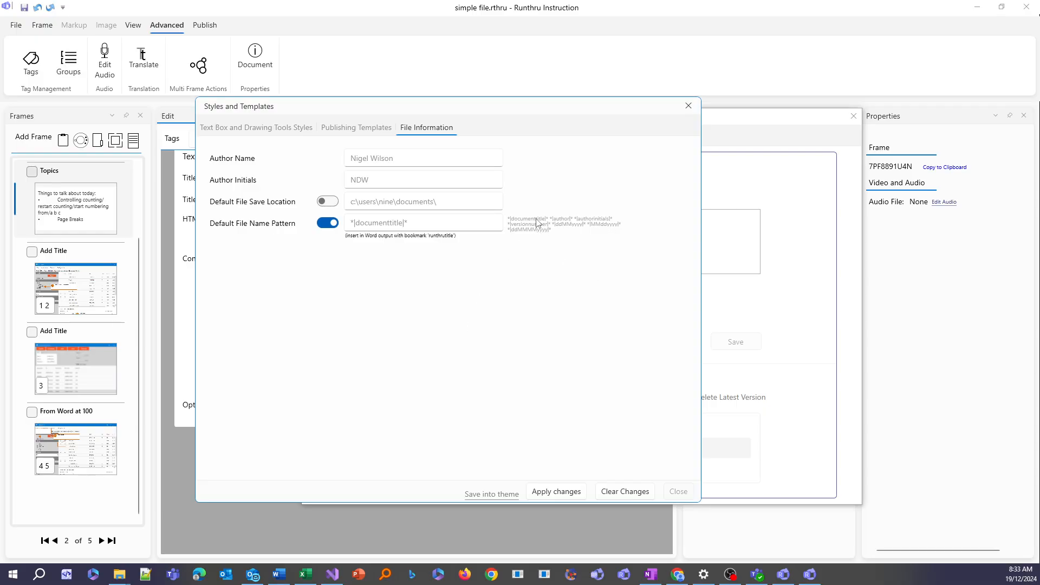
pyautogui.click(452, 223)
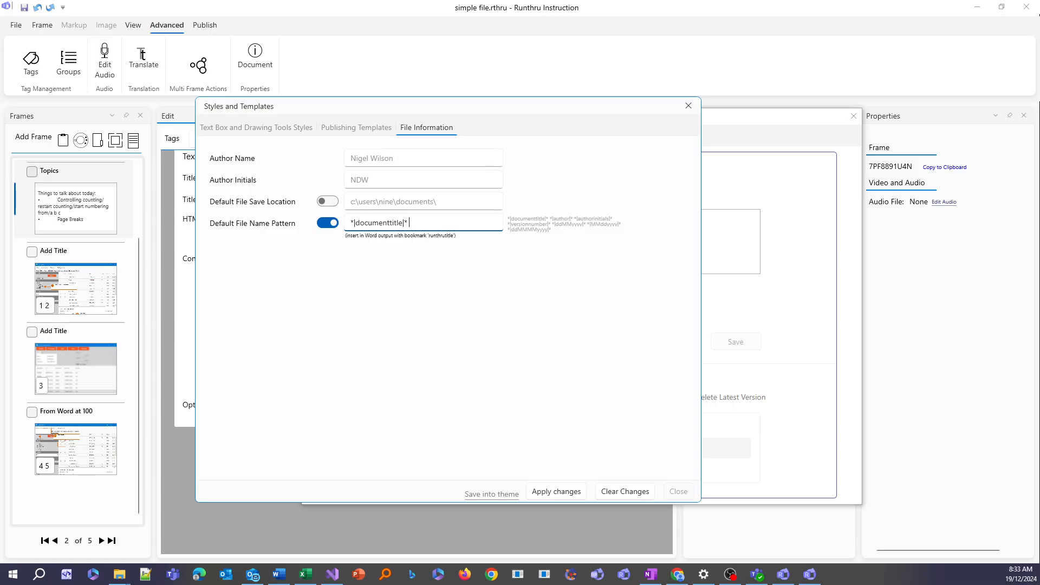
pyautogui.write('The version')
pyautogui.click(524, 224)
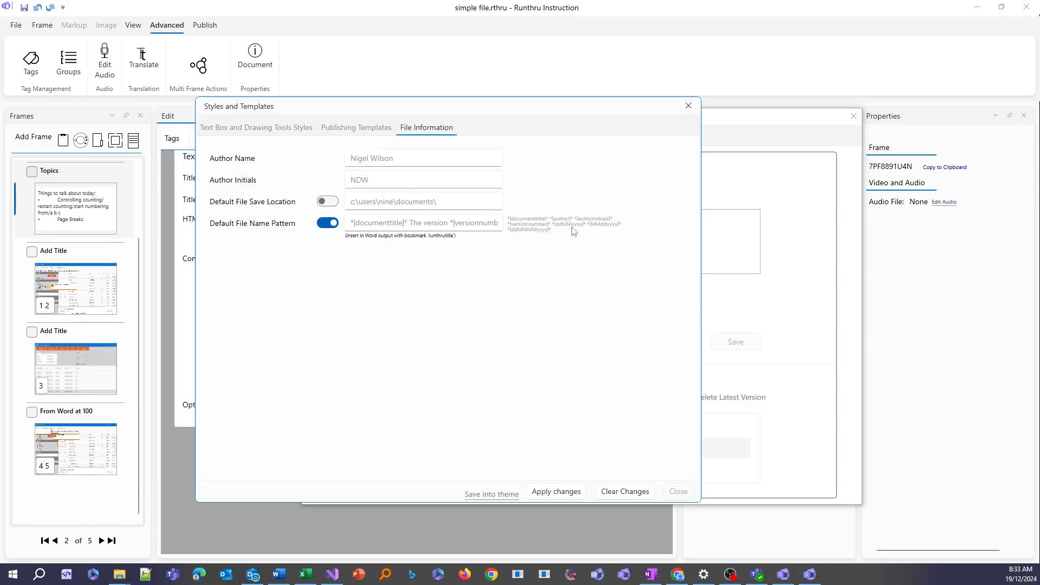
# Step: Apply the file information settings and close the Styles and Templates and Document Information windows
pyautogui.click(562, 494)
pyautogui.click(678, 491)
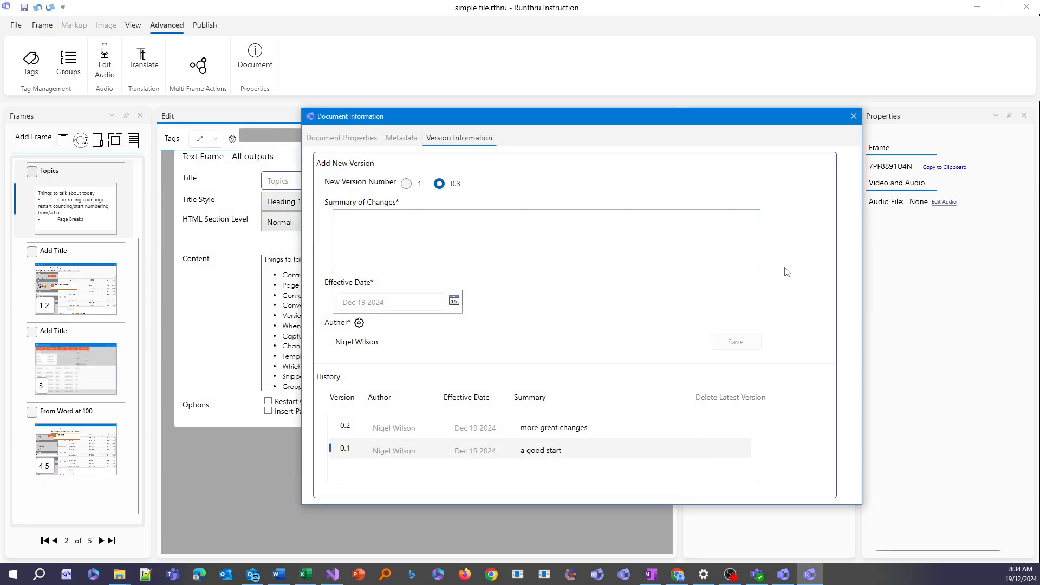
pyautogui.click(854, 116)
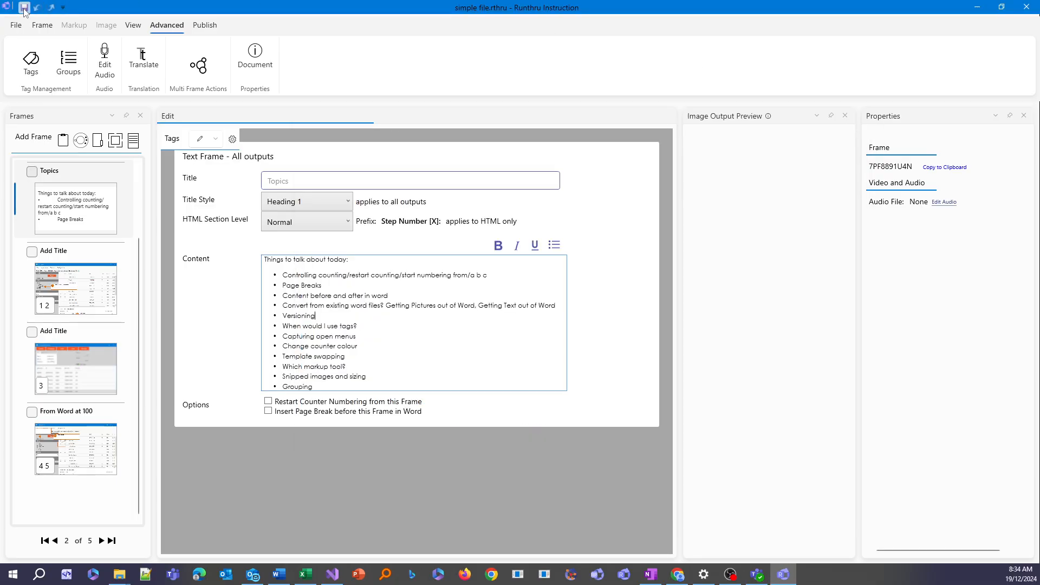
# Step: Open Save As to check the file name suggested by the default name pattern, and cancel without saving
pyautogui.click(16, 26)
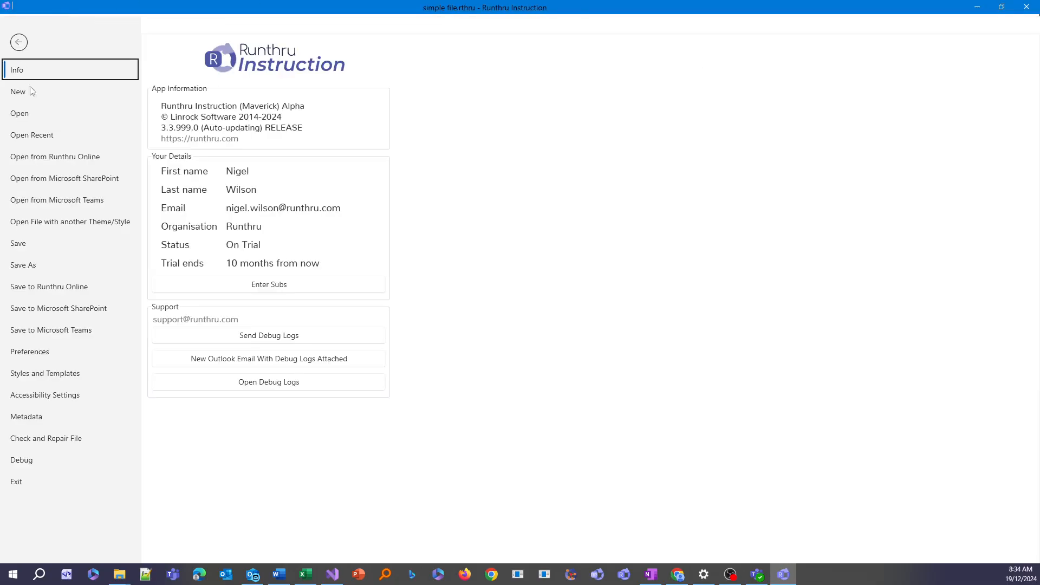
pyautogui.click(66, 266)
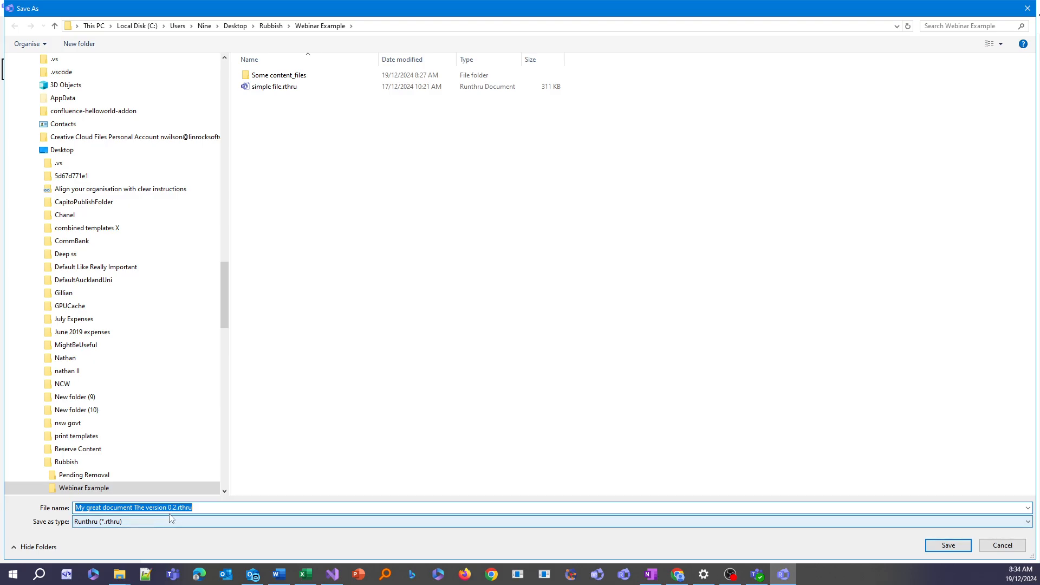
pyautogui.click(1027, 8)
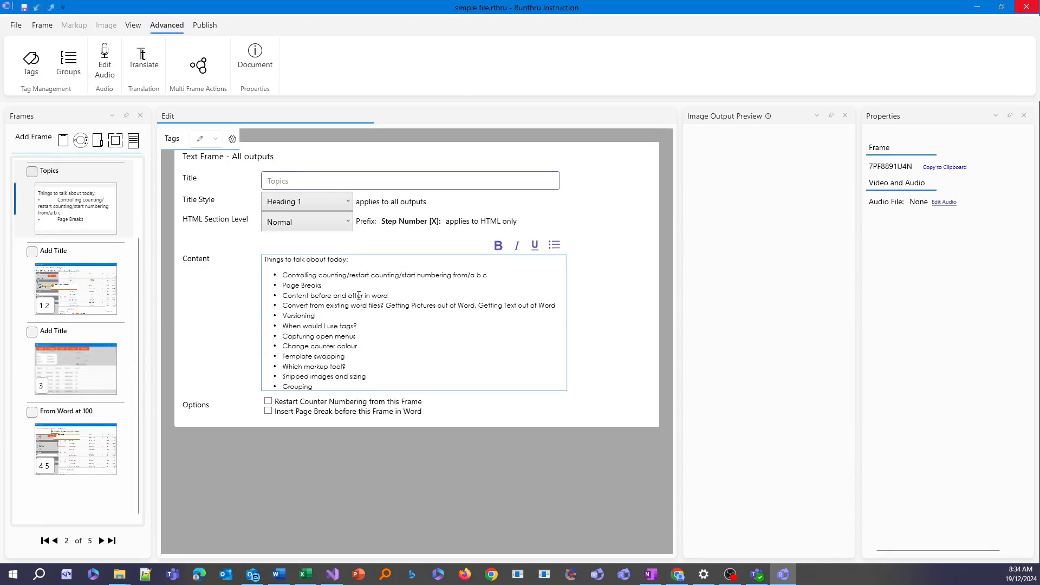
pyautogui.click(367, 324)
pyautogui.click(76, 227)
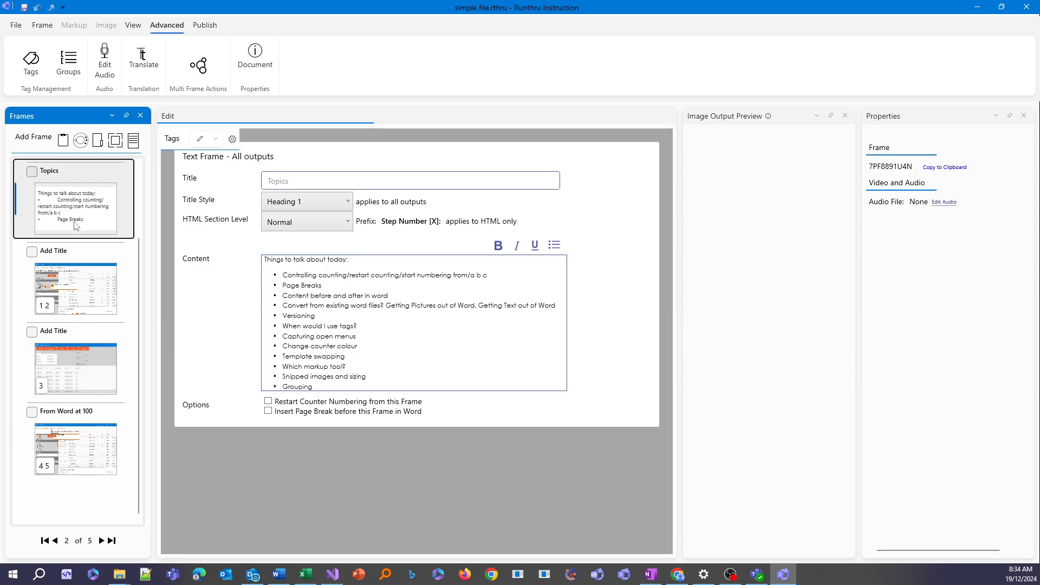
pyautogui.press('Down')
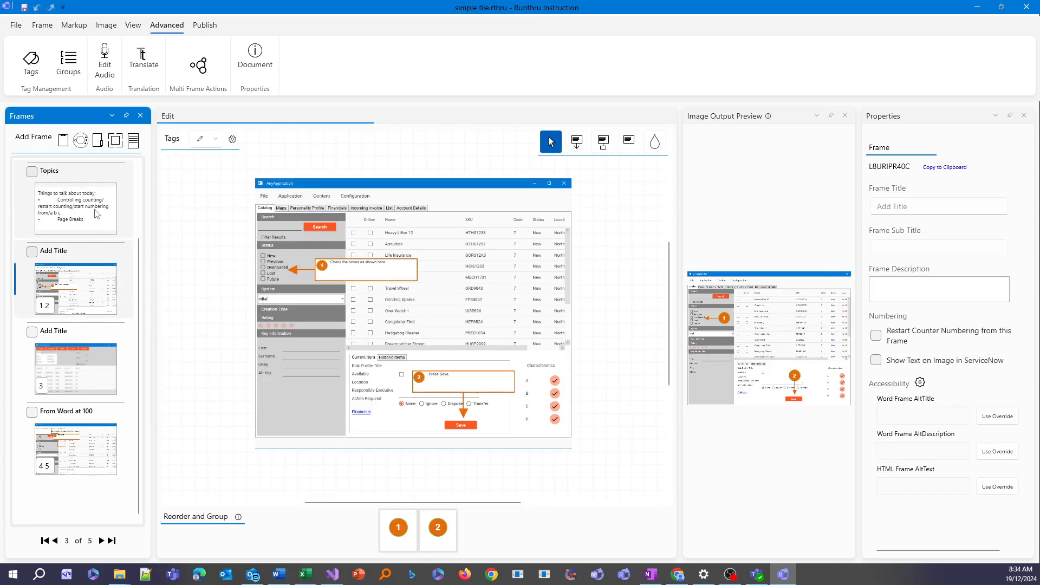
pyautogui.click(95, 210)
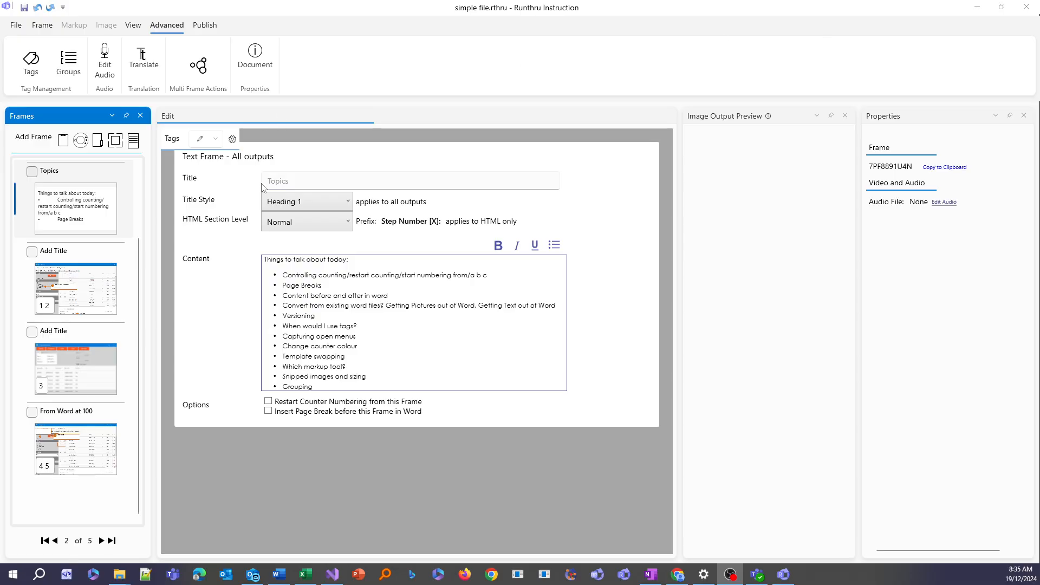
# Step: Duplicate the Financial Information frame that holds counter 3
pyautogui.click(88, 300)
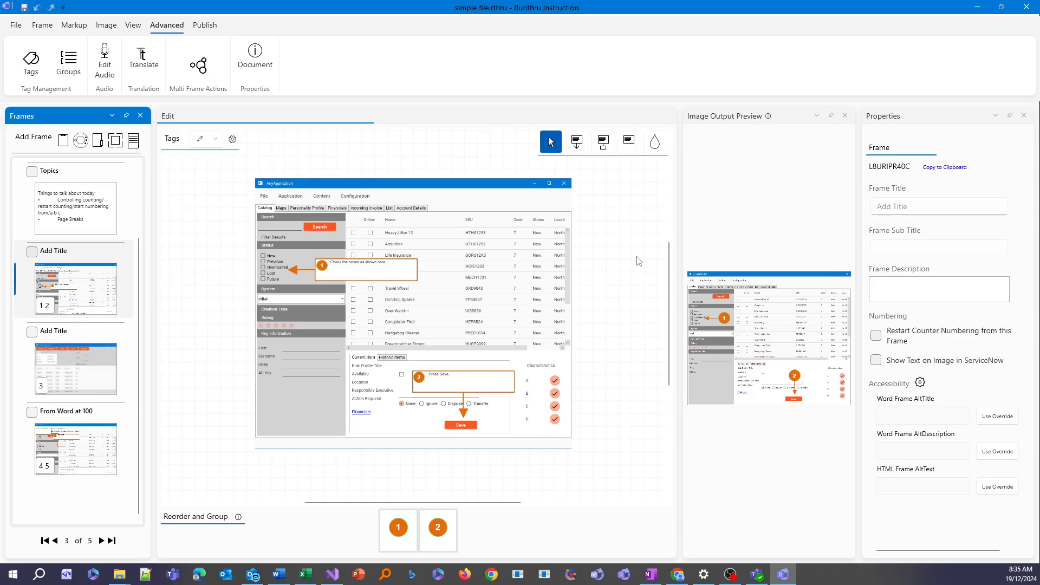
pyautogui.click(76, 371)
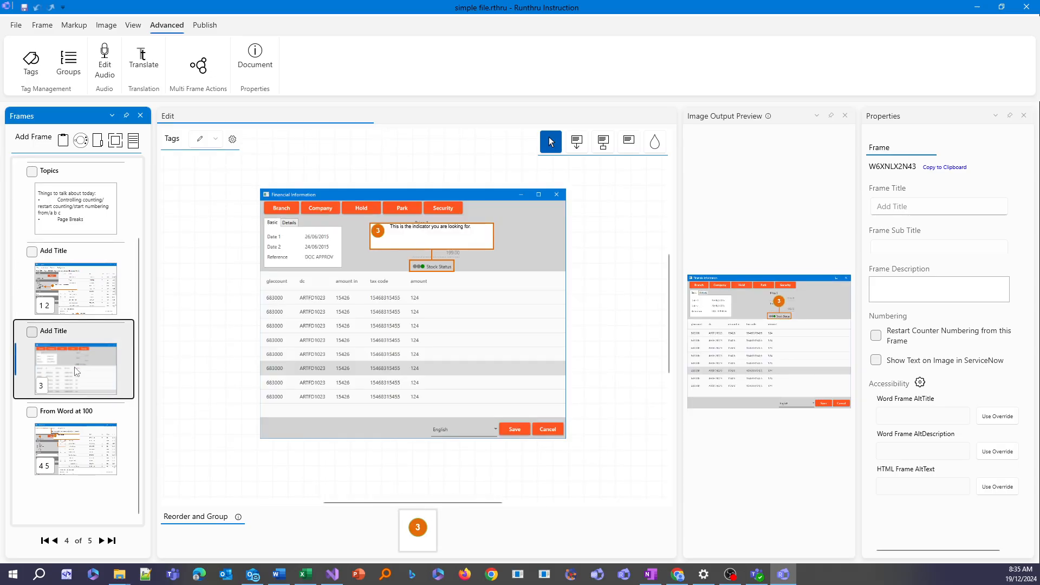
pyautogui.rightClick(77, 372)
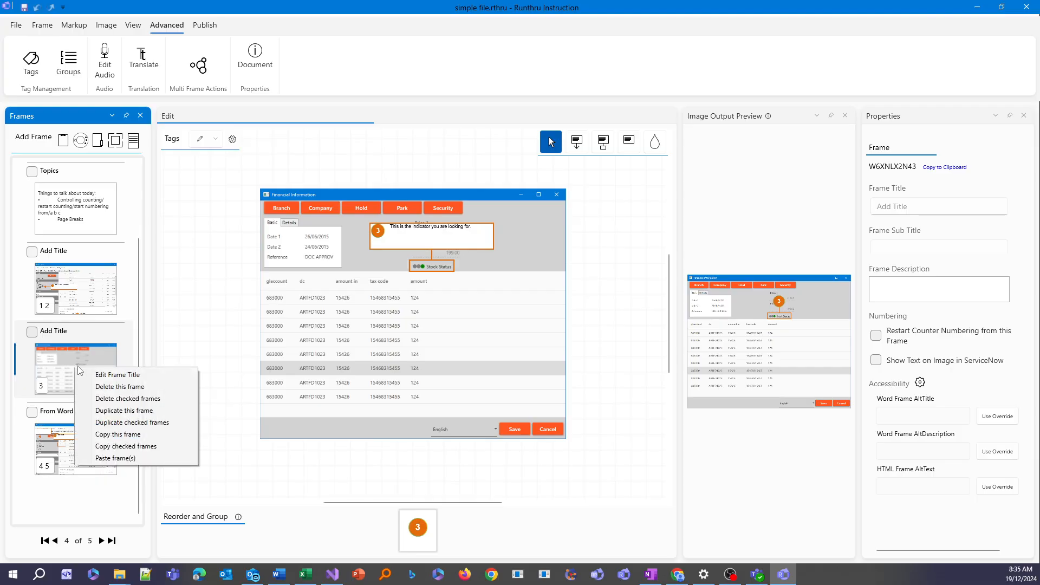
pyautogui.click(124, 410)
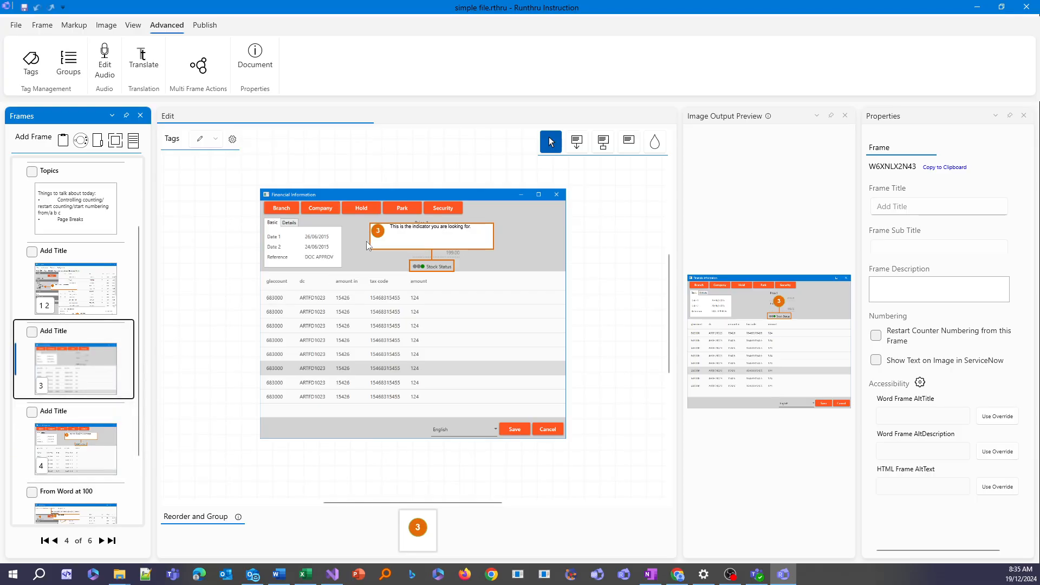
# Step: Point callout 3 at the Basic panel containing the dates and replace its text with "You must check these dates."
pyautogui.moveTo(434, 276); pyautogui.dragTo(345, 271)
pyautogui.moveTo(456, 243); pyautogui.dragTo(449, 251)
pyautogui.doubleClick(449, 251)
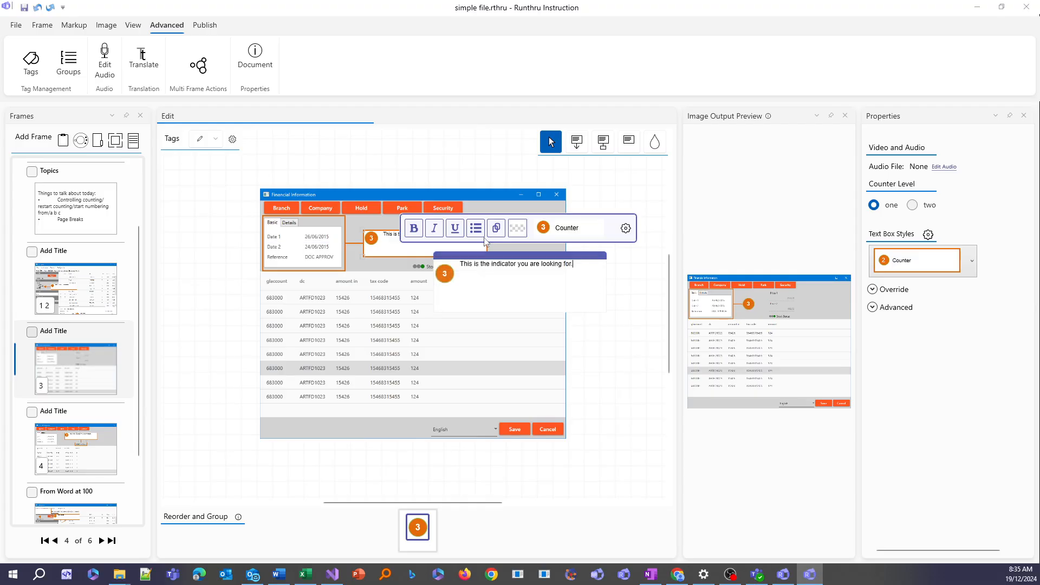
pyautogui.moveTo(573, 264); pyautogui.dragTo(387, 266)
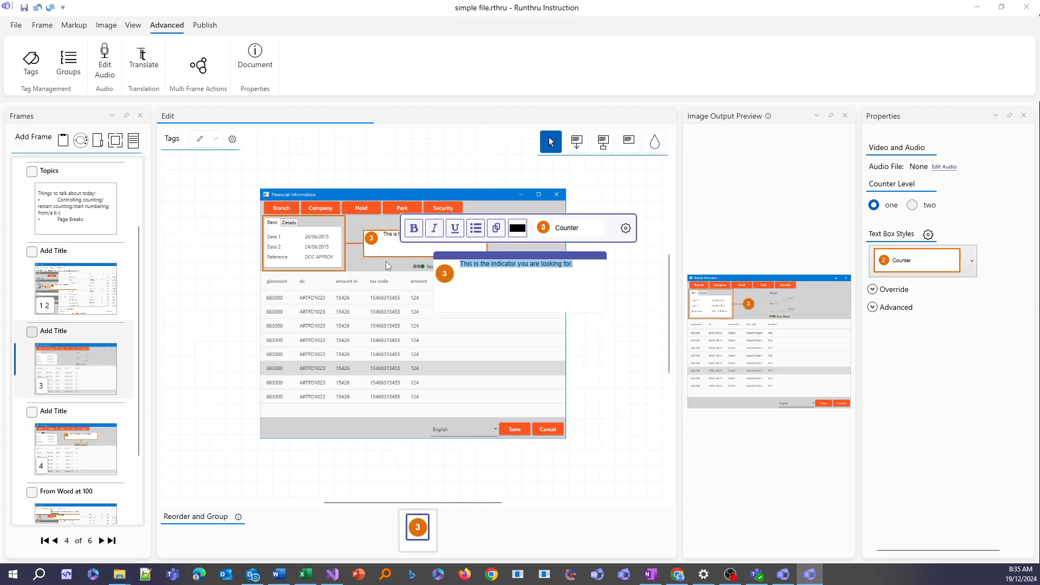
pyautogui.write('You must che')
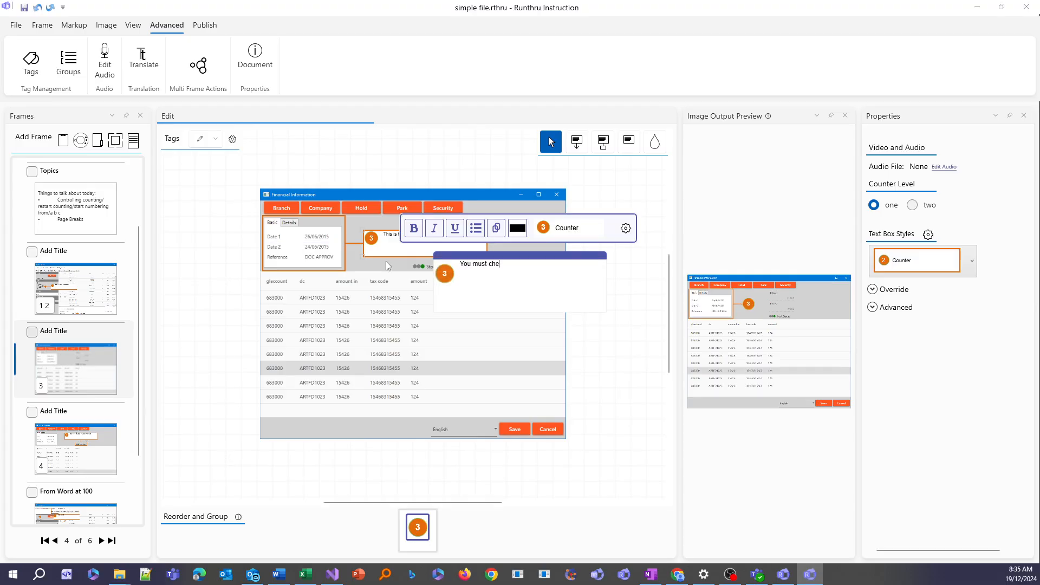
pyautogui.write('ck these dates.')
pyautogui.click(482, 345)
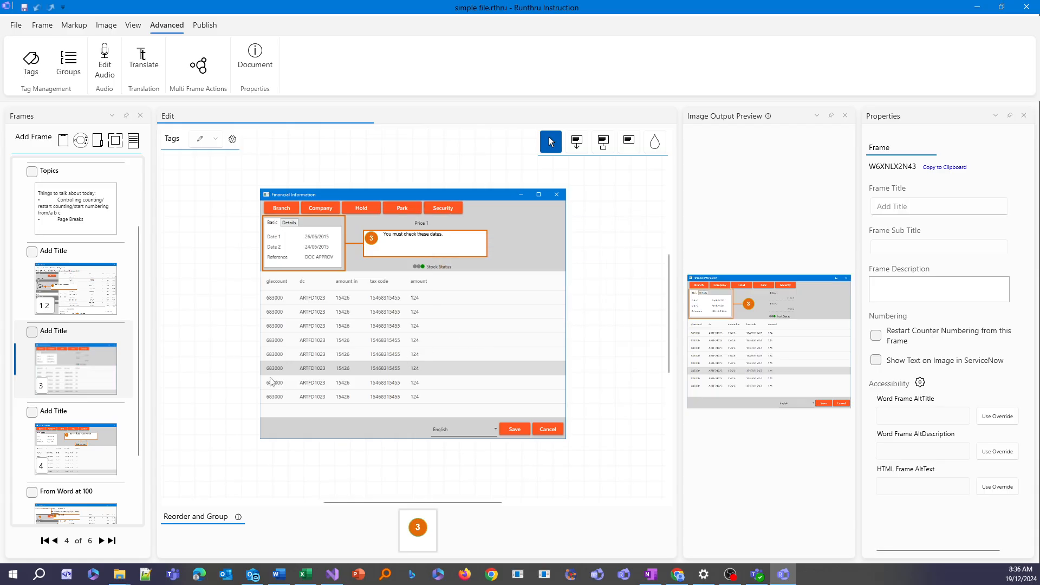
# Step: Compare the two Financial Information frames and inspect the file's Instructor tag in Manage Tags
pyautogui.click(97, 372)
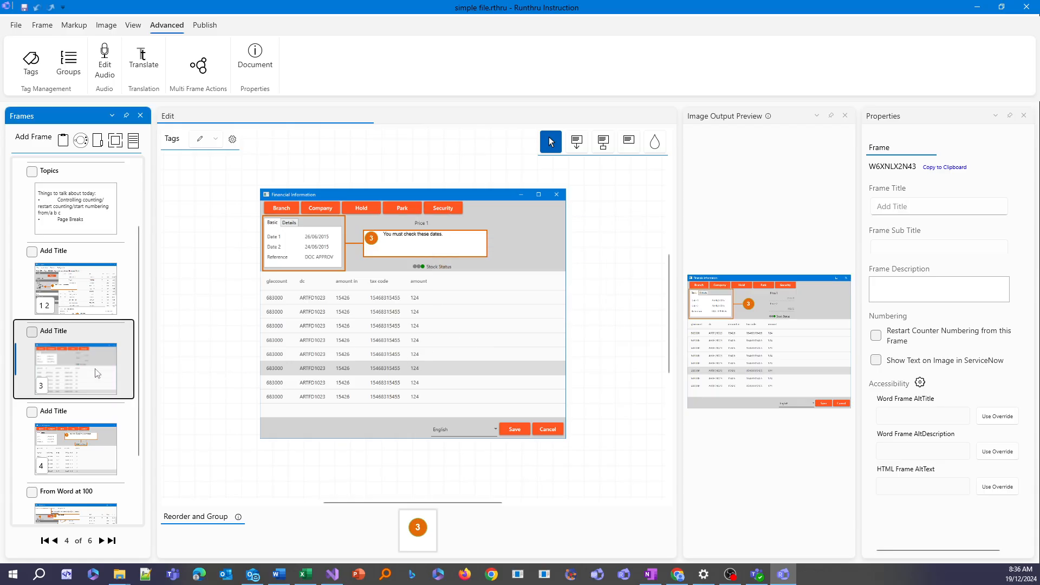
pyautogui.click(91, 450)
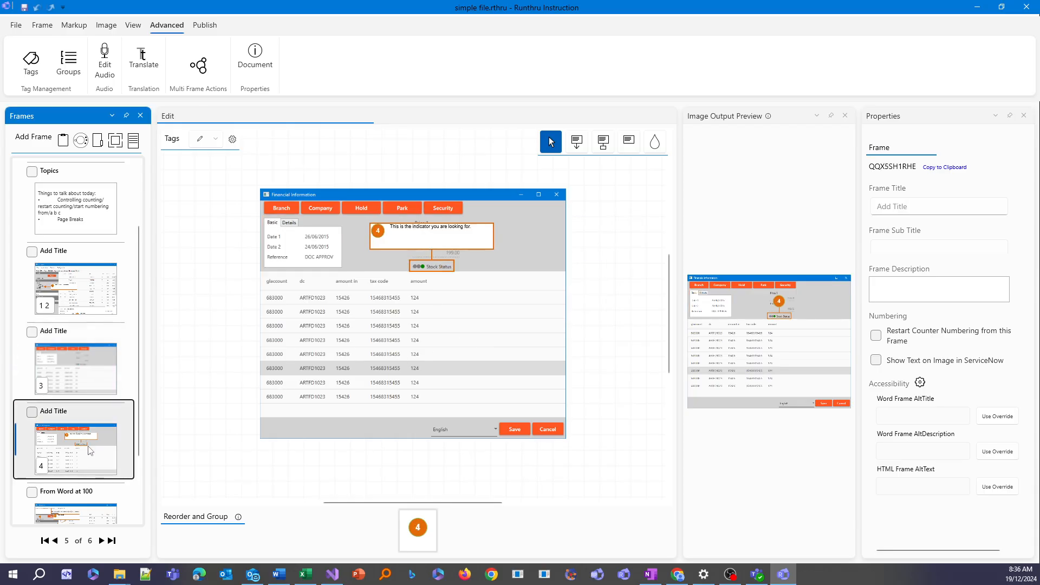
pyautogui.click(92, 374)
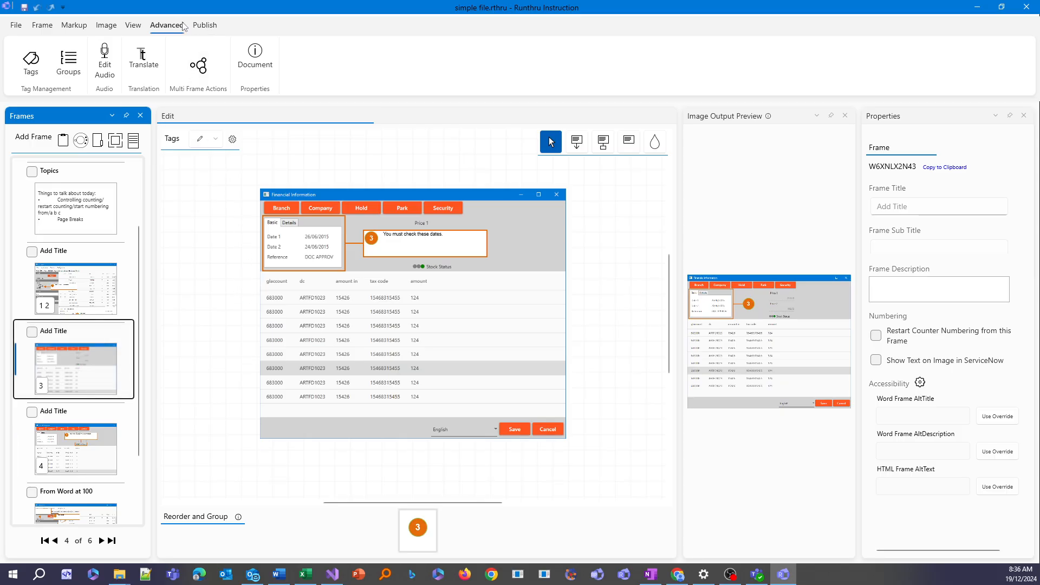
pyautogui.click(31, 61)
pyautogui.moveTo(419, 131); pyautogui.dragTo(590, 102)
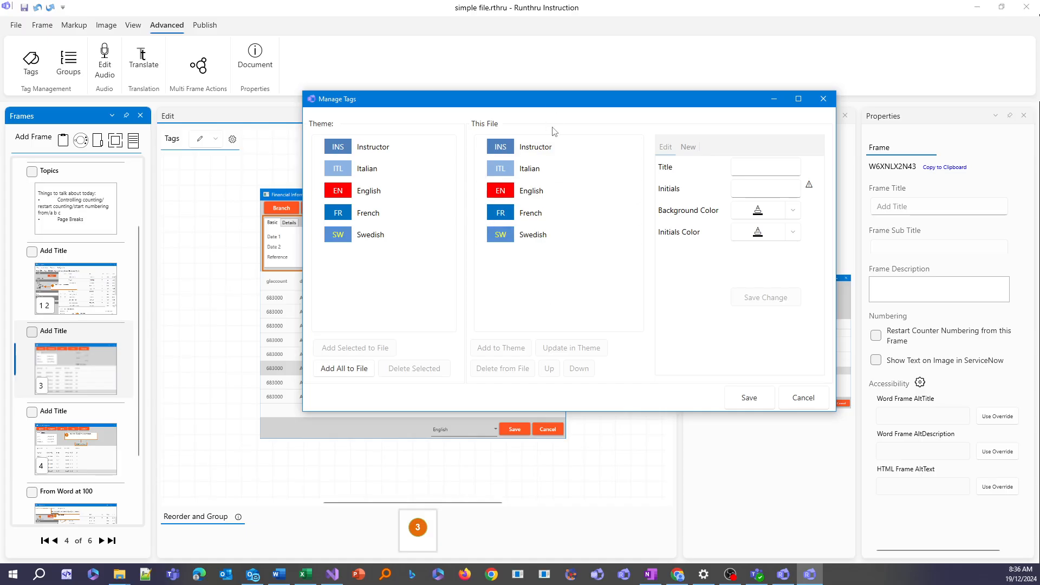
pyautogui.click(563, 150)
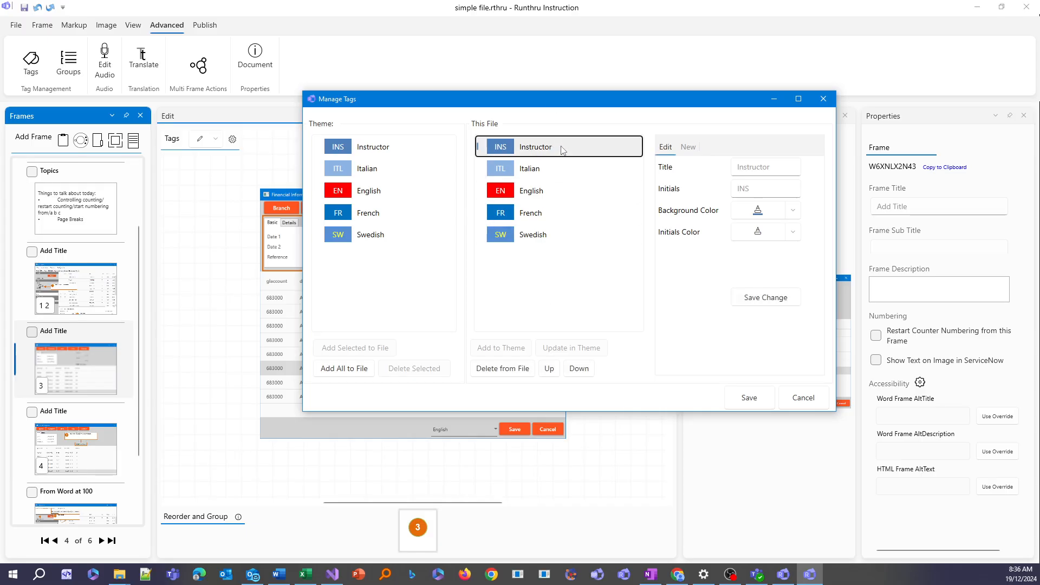
pyautogui.click(823, 101)
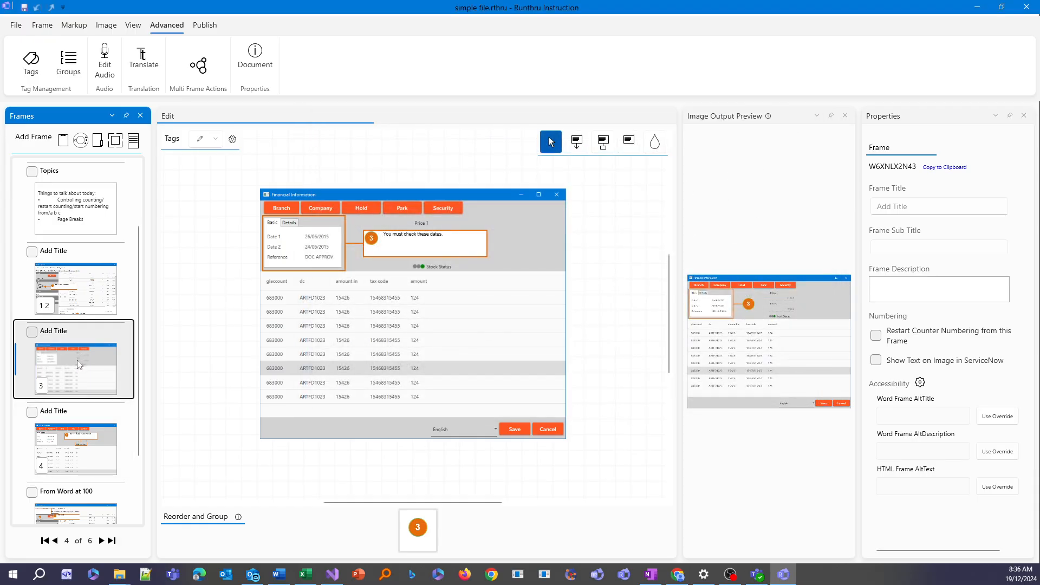
# Step: Assign the Instructor tag to the frame with the "You must check these dates." callout
pyautogui.click(217, 139)
pyautogui.click(209, 167)
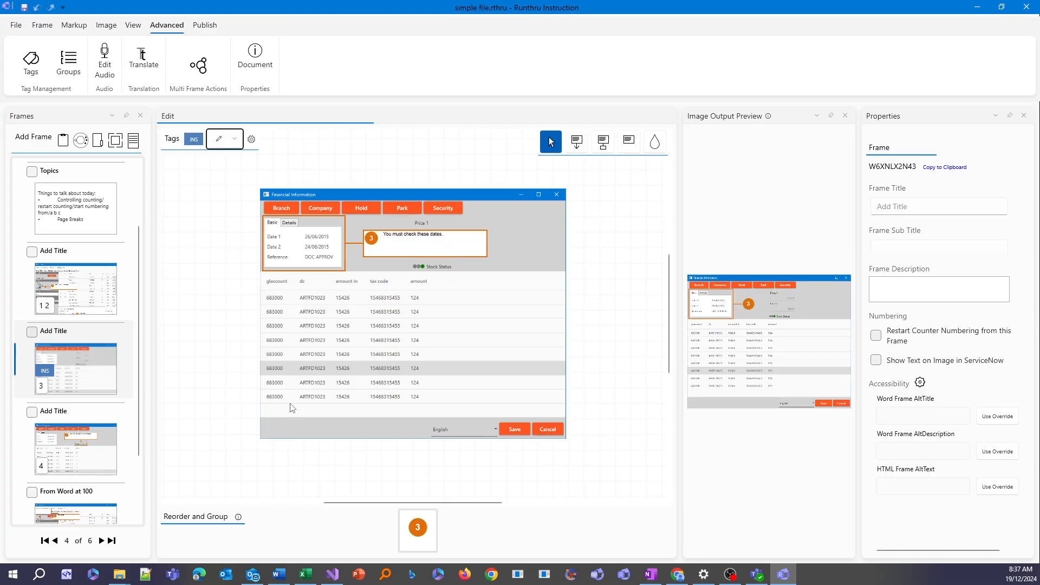
# Step: Try limiting selective publishing to the individual Instructor tag, and restore it to All
pyautogui.click(221, 27)
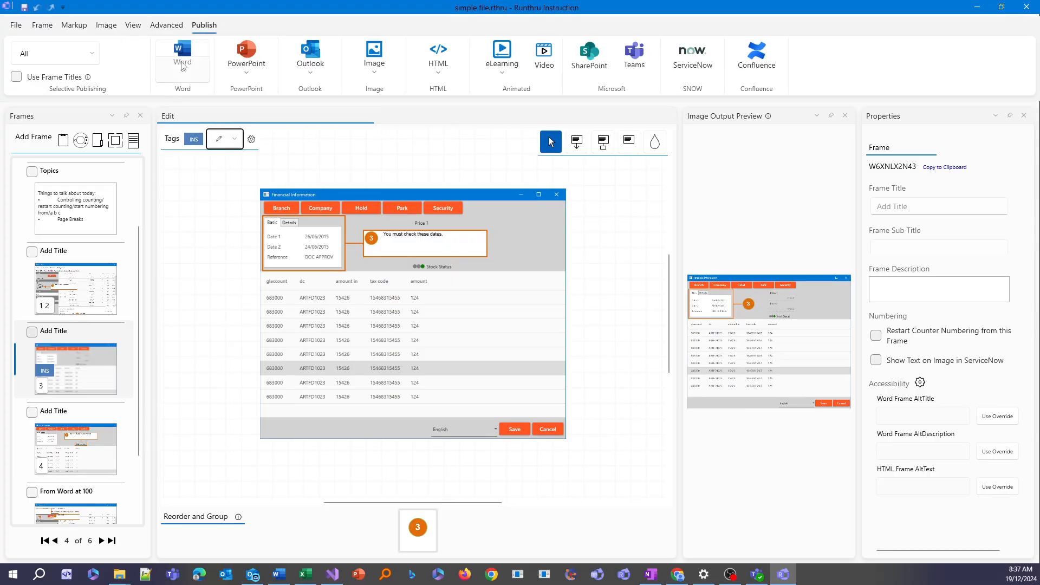
pyautogui.click(77, 56)
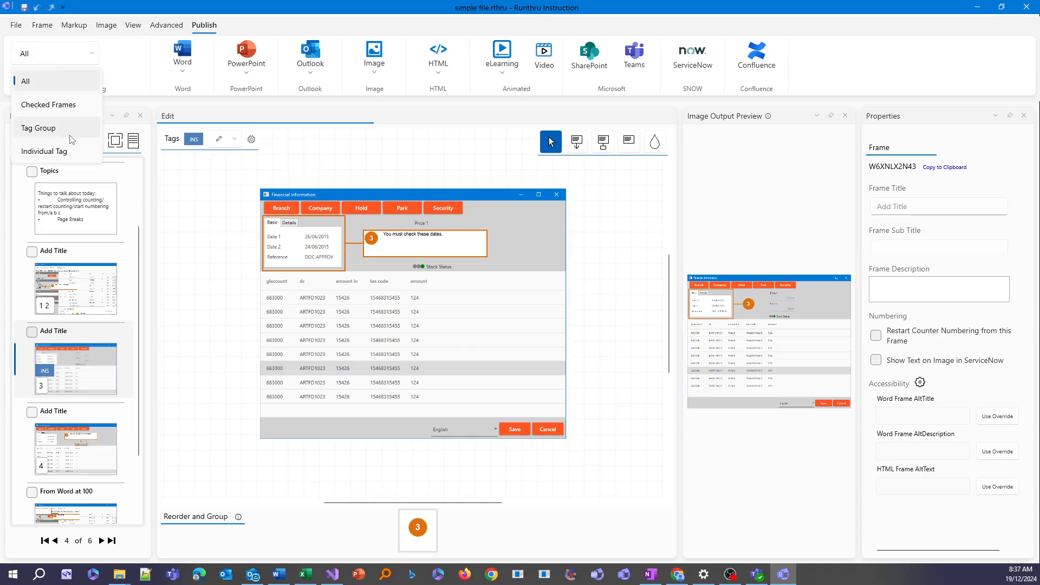
pyautogui.click(67, 153)
pyautogui.click(134, 61)
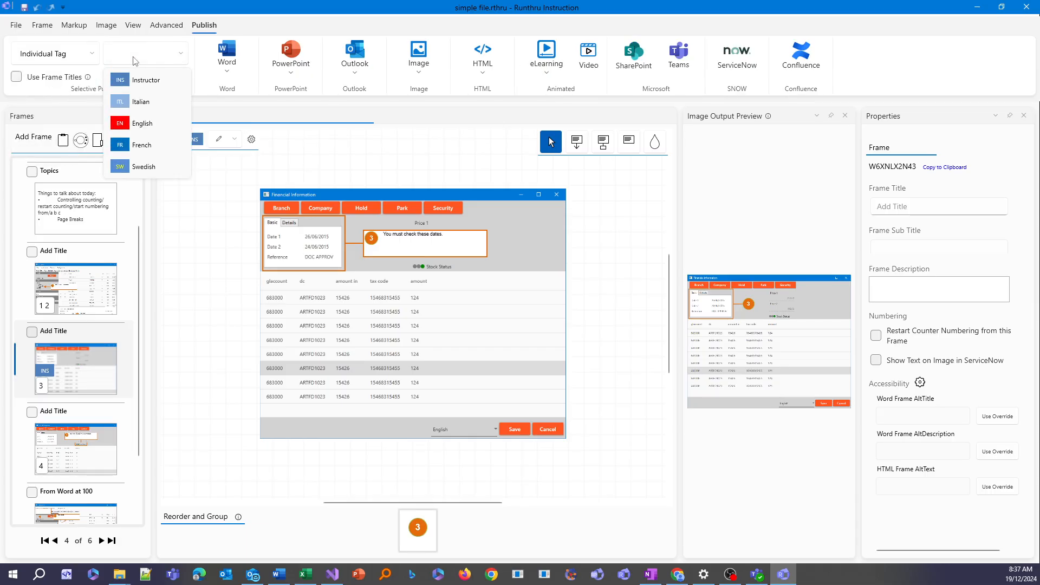
pyautogui.click(143, 82)
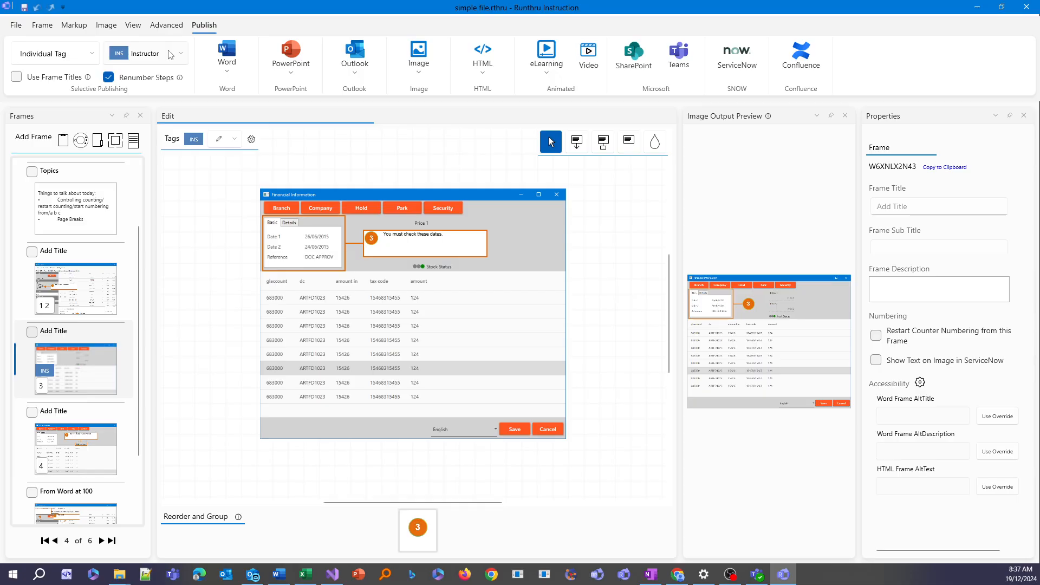
pyautogui.click(84, 62)
pyautogui.click(79, 84)
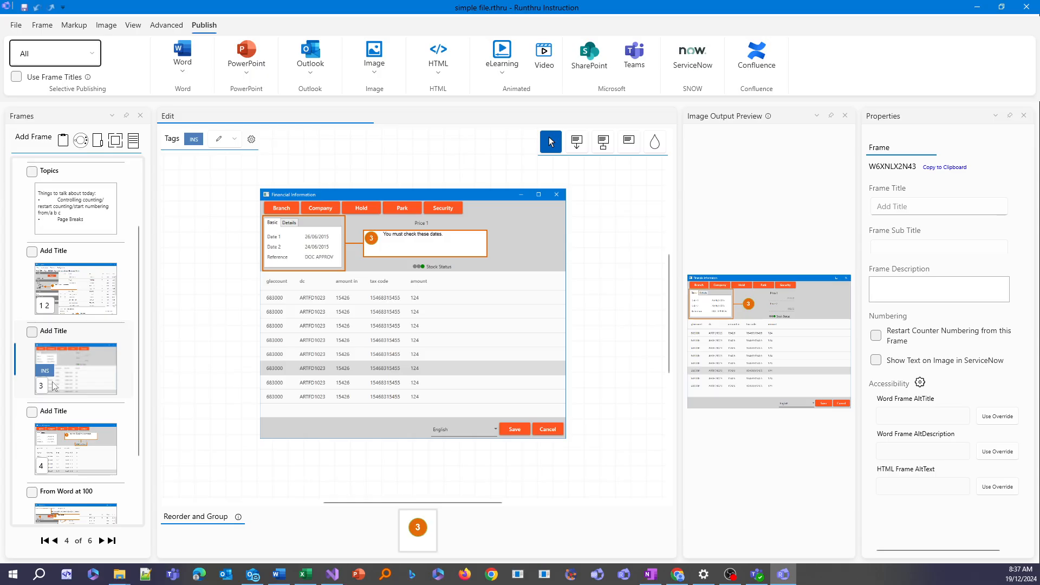
# Step: Create a new tag group in this file and title it "Student Version"
pyautogui.click(173, 26)
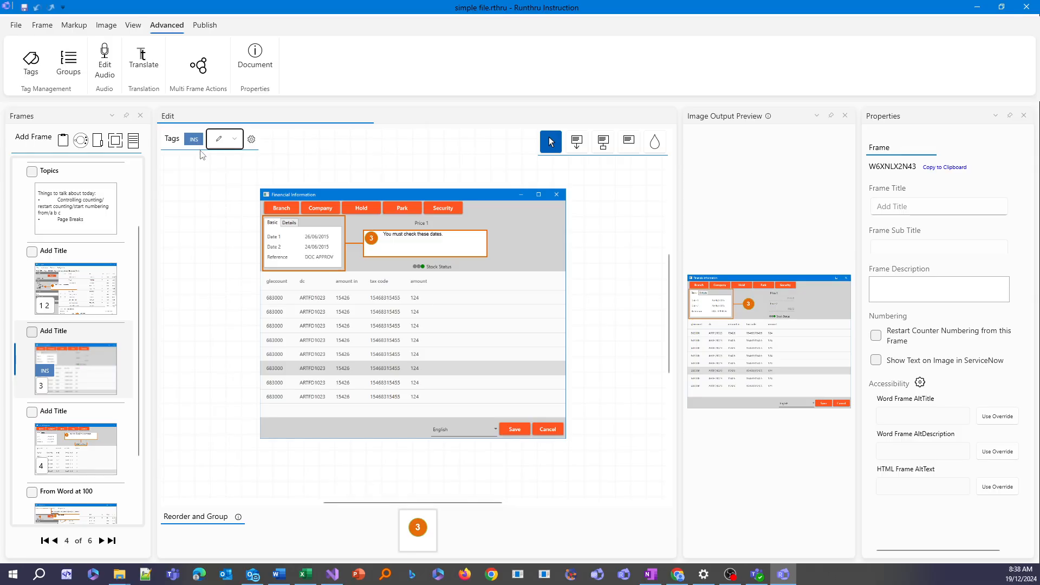
pyautogui.click(68, 64)
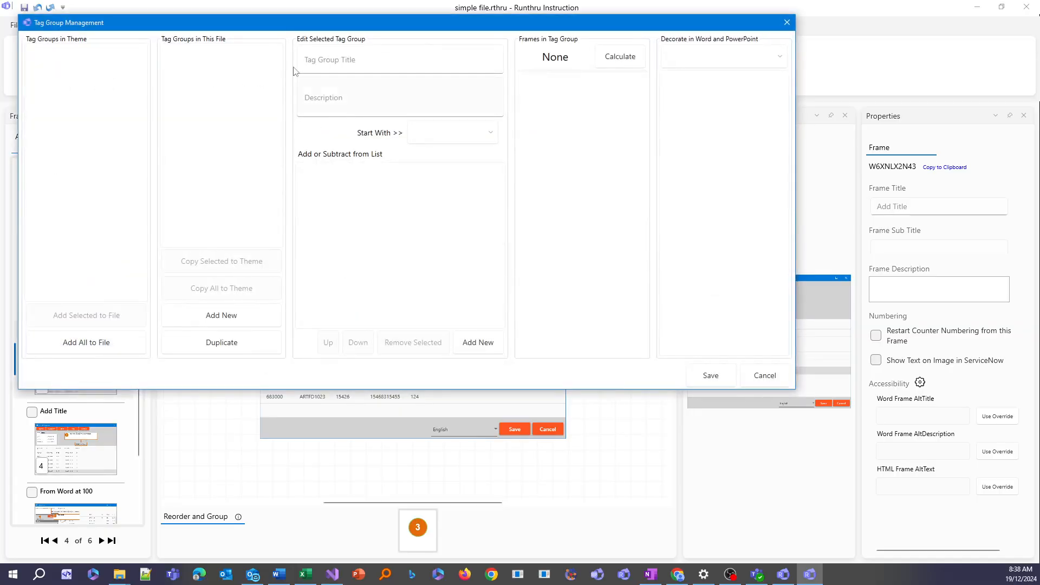
pyautogui.moveTo(279, 21); pyautogui.dragTo(408, 45)
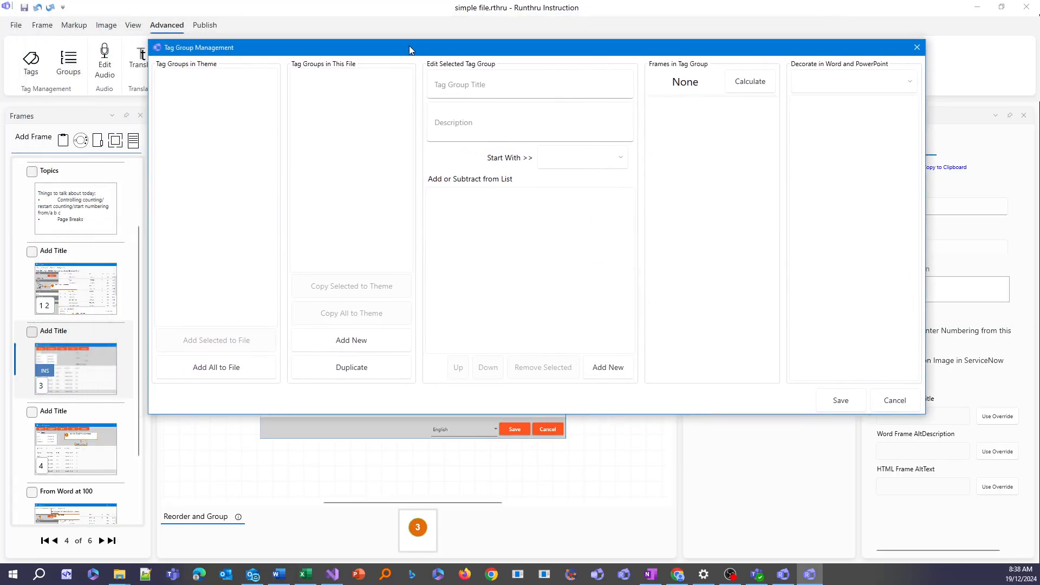
pyautogui.click(366, 347)
pyautogui.click(473, 91)
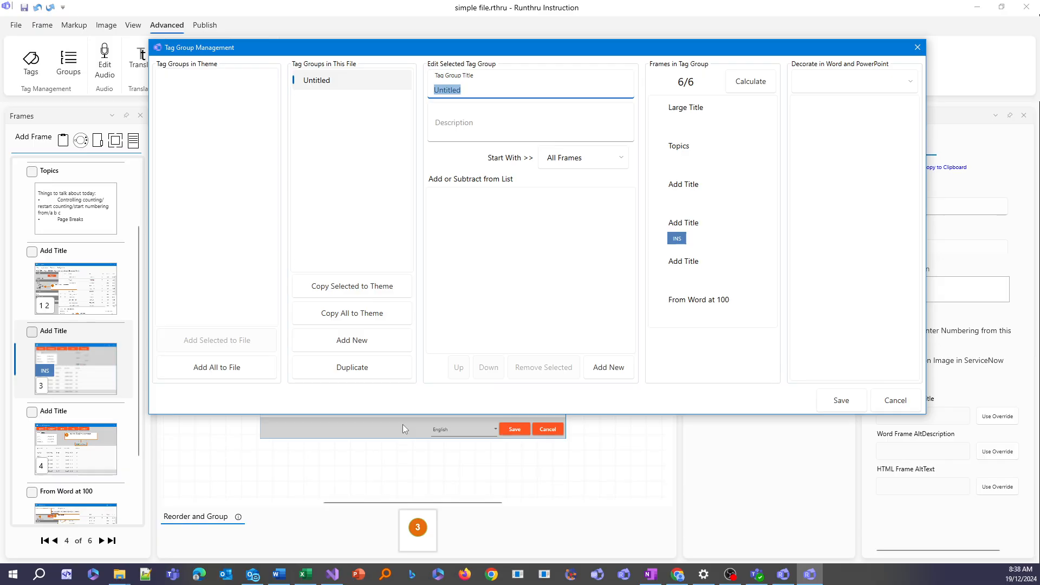
pyautogui.write('Student Version')
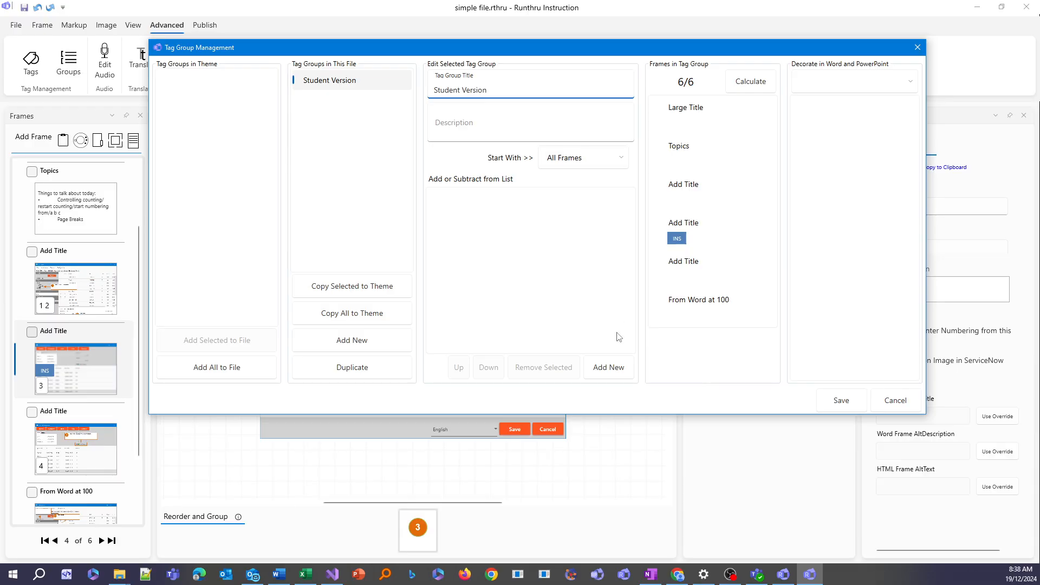
# Step: Add a Subtract from List rule for the INS tag to the Student Version group, recalculate its frames, and save
pyautogui.click(611, 368)
pyautogui.click(494, 211)
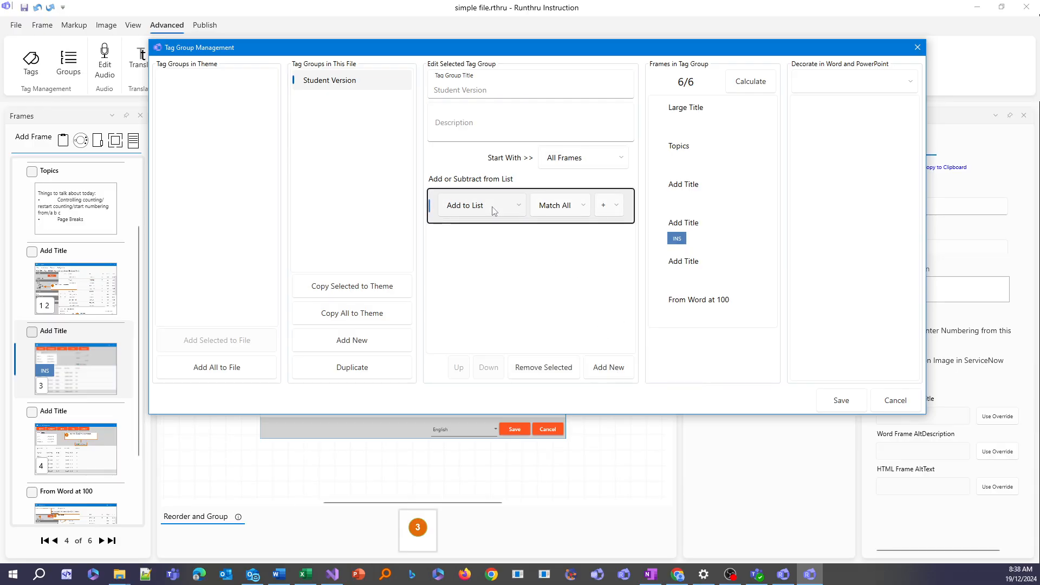
pyautogui.click(493, 258)
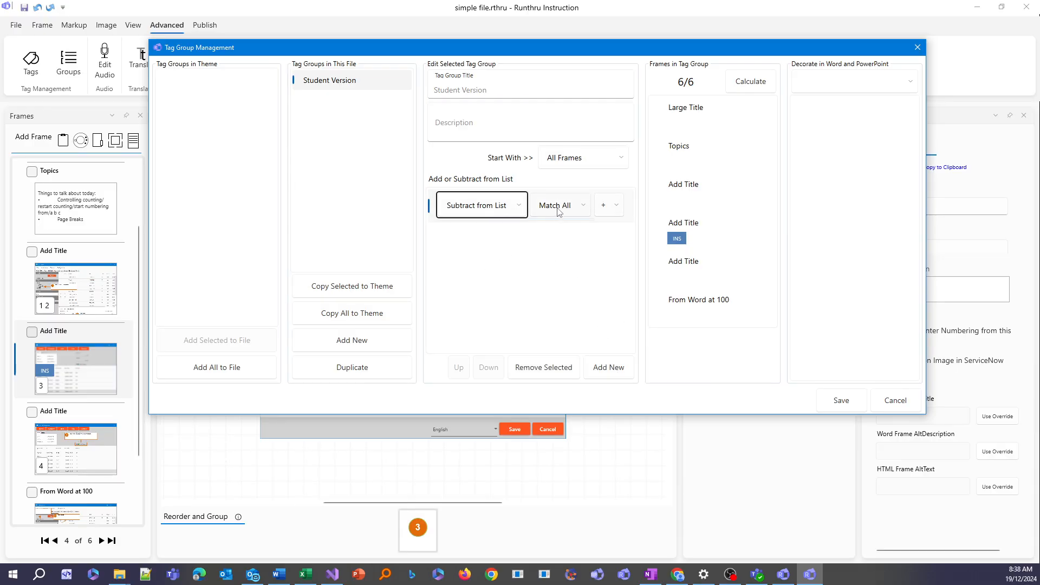
pyautogui.click(603, 208)
pyautogui.click(621, 239)
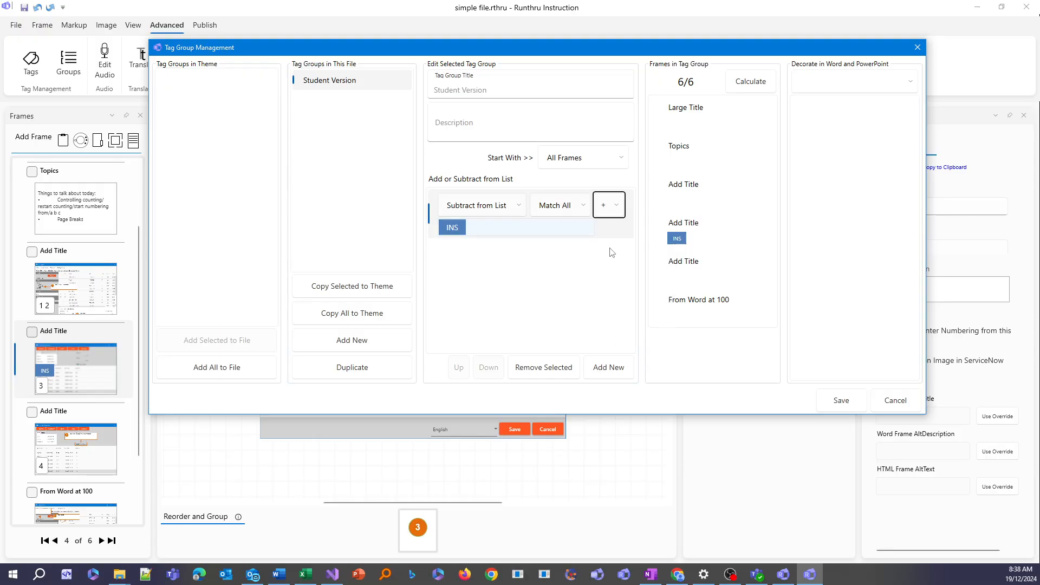
pyautogui.click(749, 87)
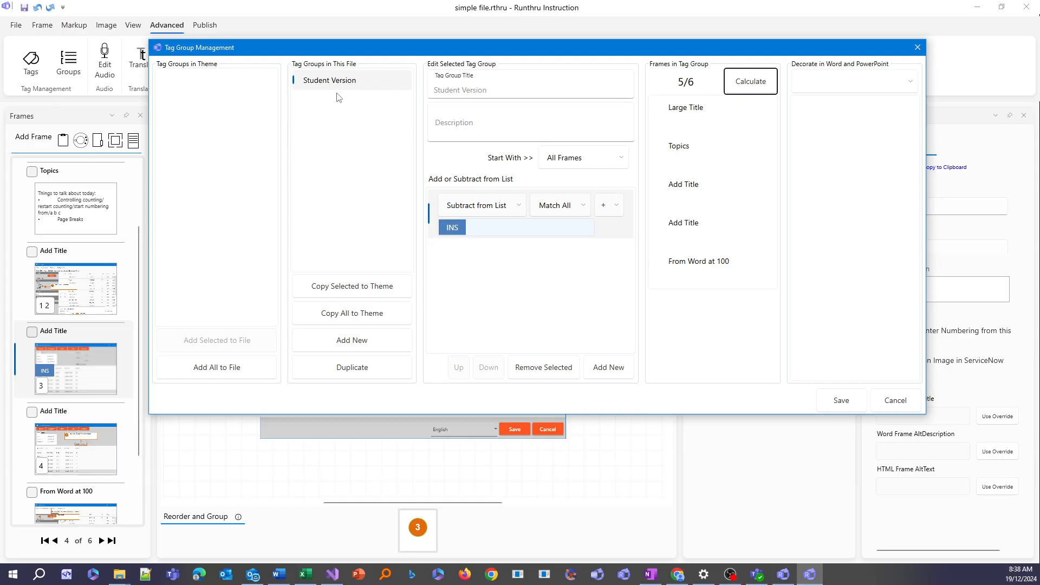
pyautogui.click(849, 407)
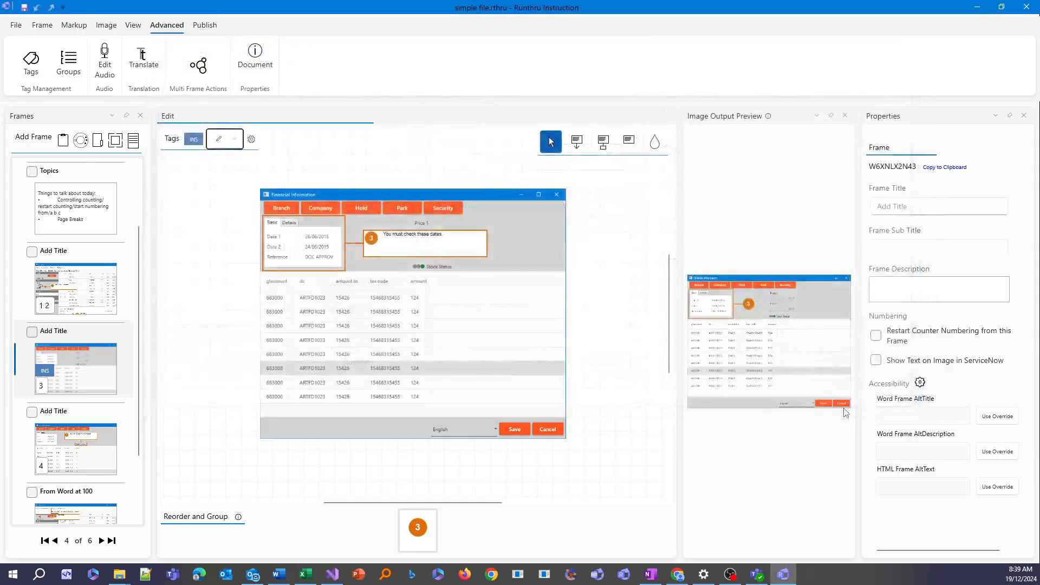
# Step: Limit selective publishing to the Student Version tag group and publish the file to Word
pyautogui.click(204, 26)
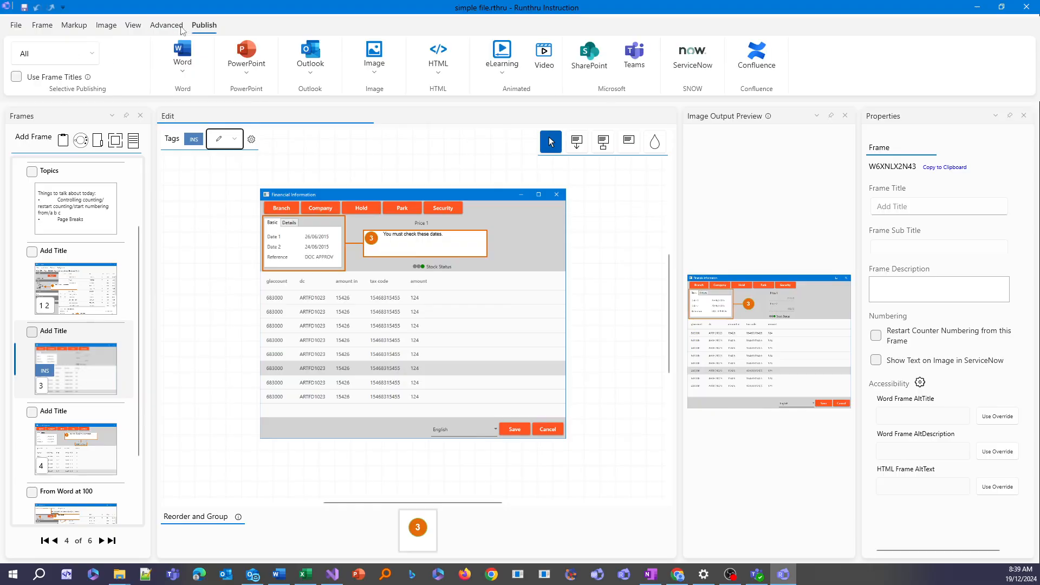
pyautogui.click(37, 57)
pyautogui.click(48, 130)
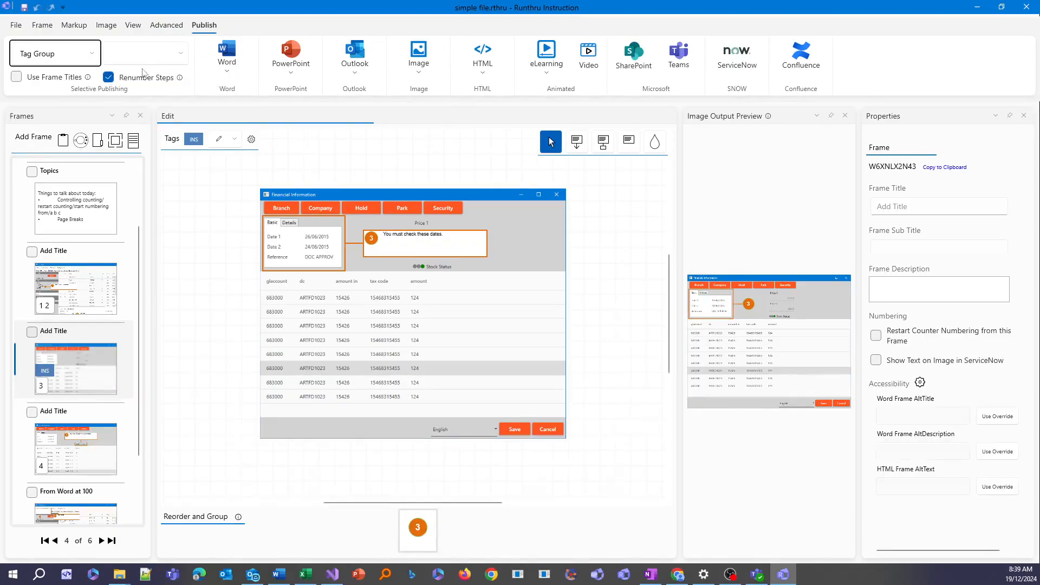
pyautogui.click(145, 67)
pyautogui.click(139, 80)
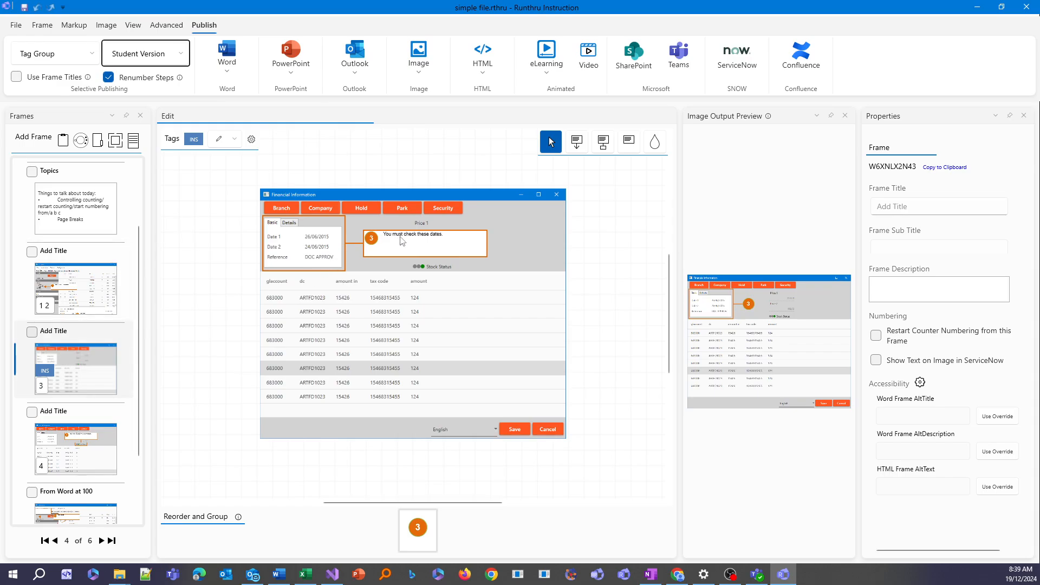
pyautogui.click(234, 54)
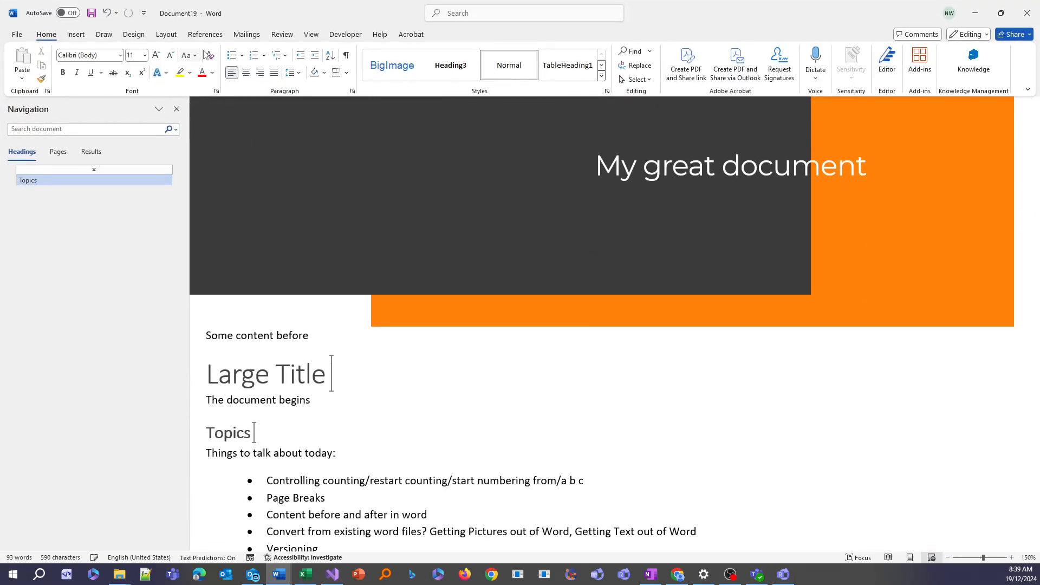
# Step: Display the published Word document in Print Layout and examine its numbered steps table
pyautogui.click(313, 34)
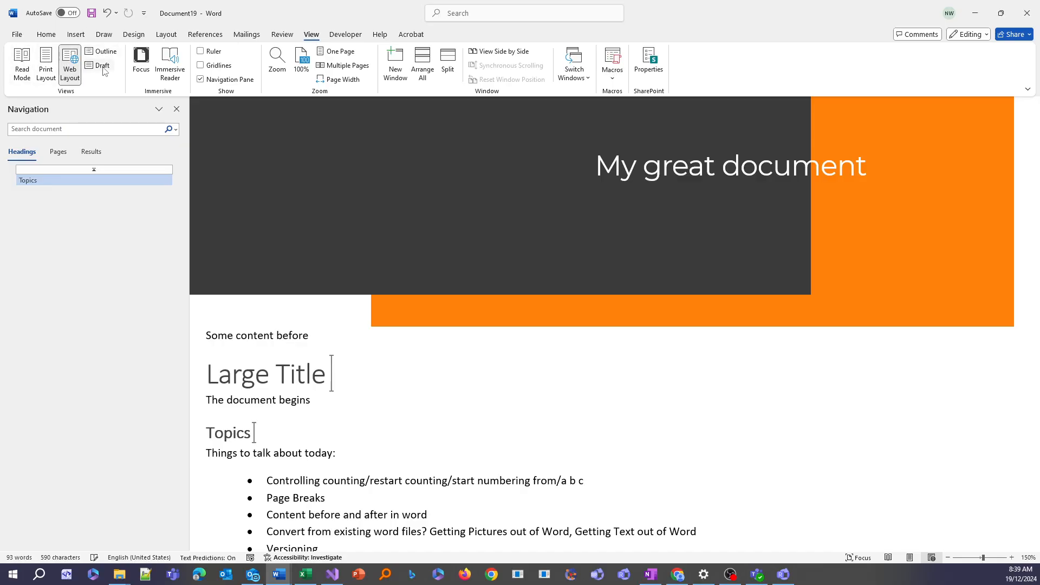
pyautogui.click(46, 63)
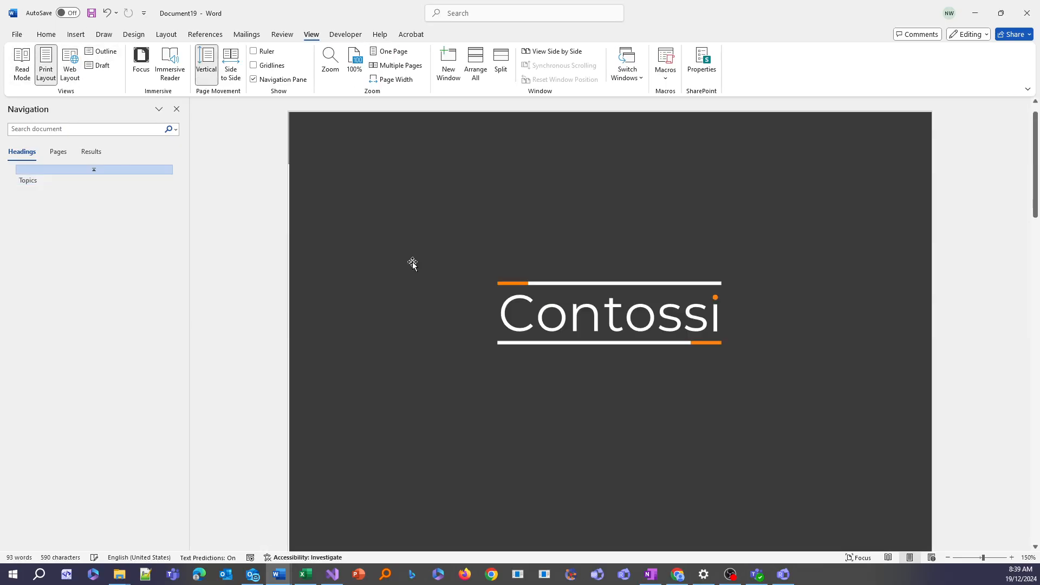
pyautogui.scroll(-20, 554, 347)
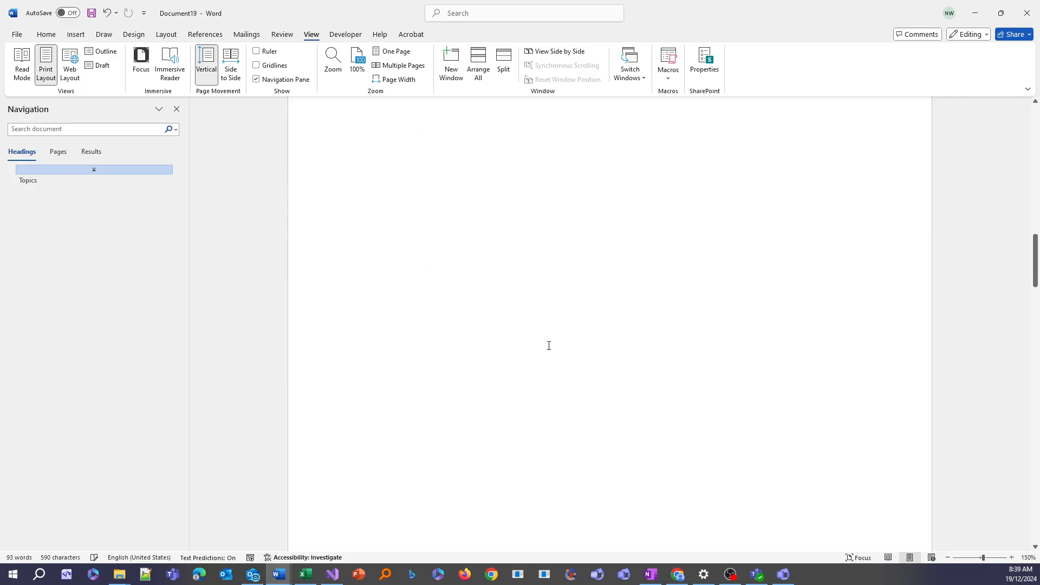
pyautogui.scroll(-12, 546, 366)
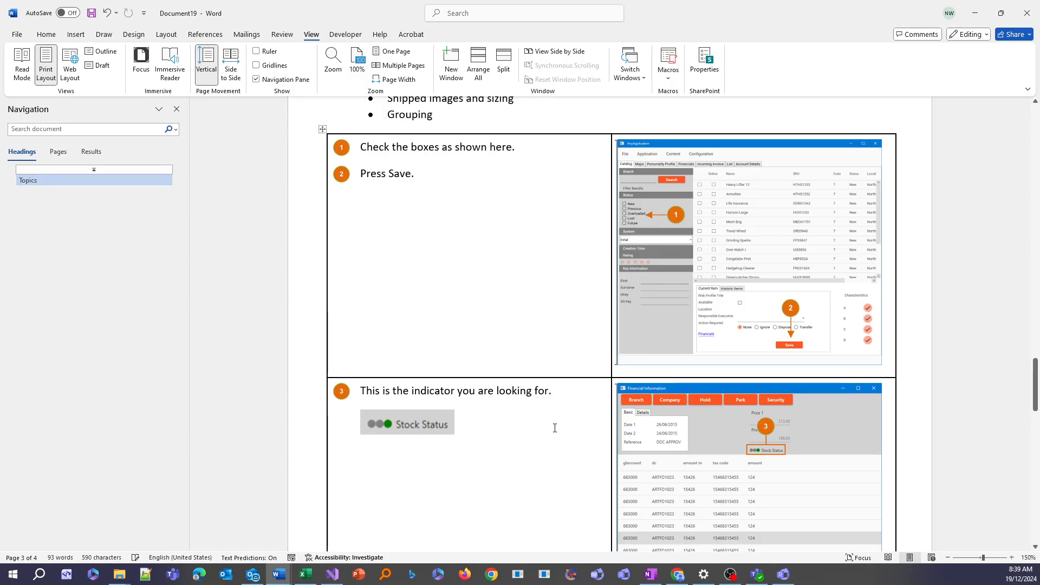
# Step: Close the published Word document and set Runthru Instruction's selective publishing back to All
pyautogui.click(1030, 15)
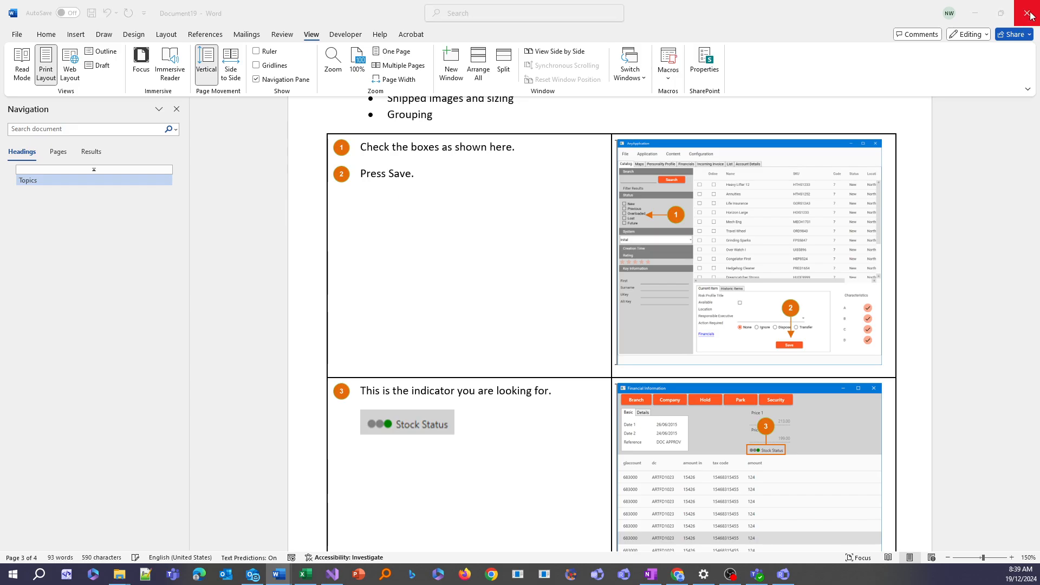
pyautogui.click(567, 416)
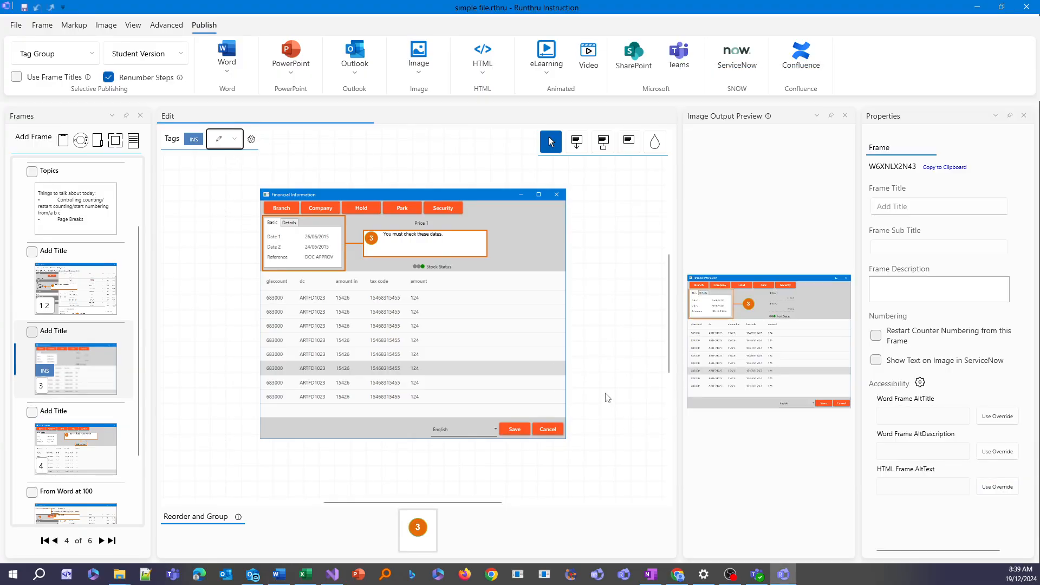
pyautogui.click(88, 55)
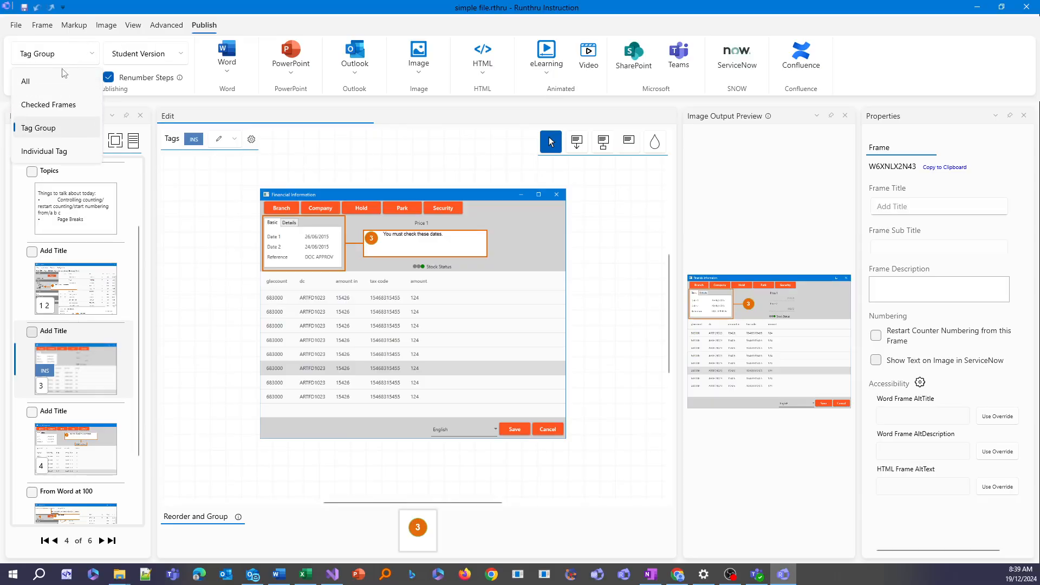
pyautogui.click(64, 76)
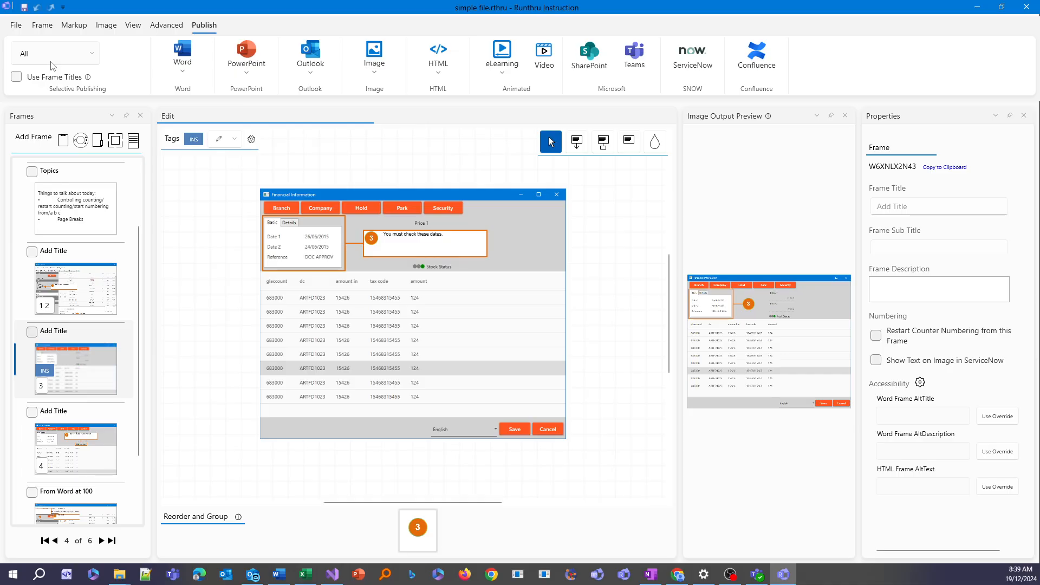
# Step: Create a second tag group in this file and title it "Instructor"
pyautogui.click(167, 25)
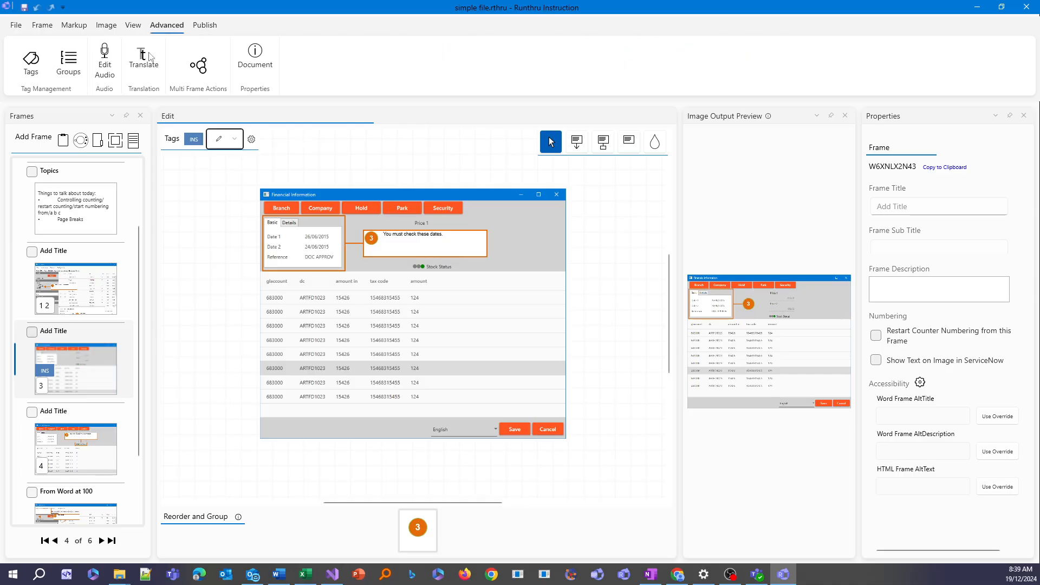
pyautogui.click(75, 69)
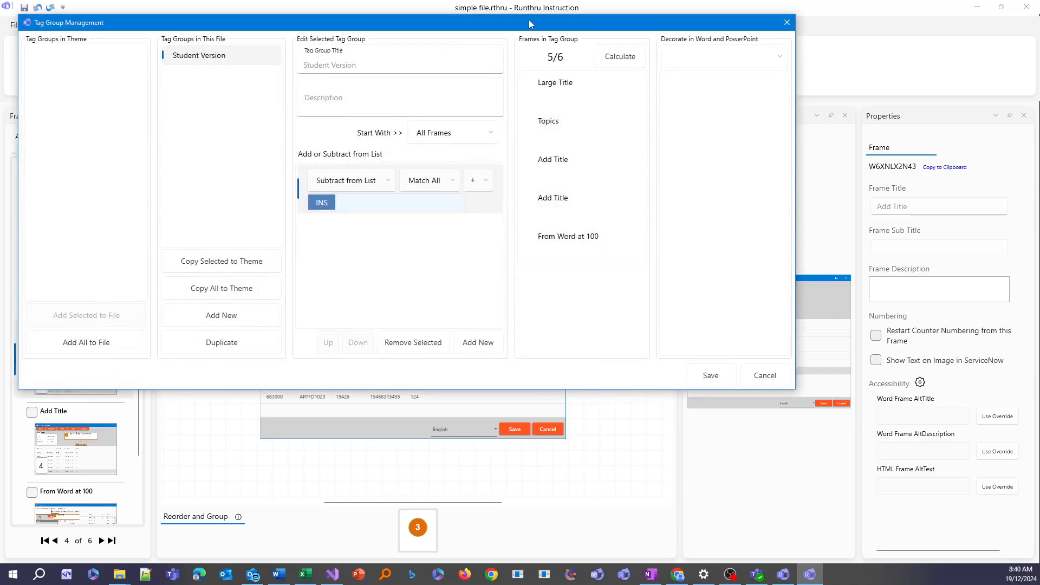
pyautogui.moveTo(530, 24); pyautogui.dragTo(604, 63)
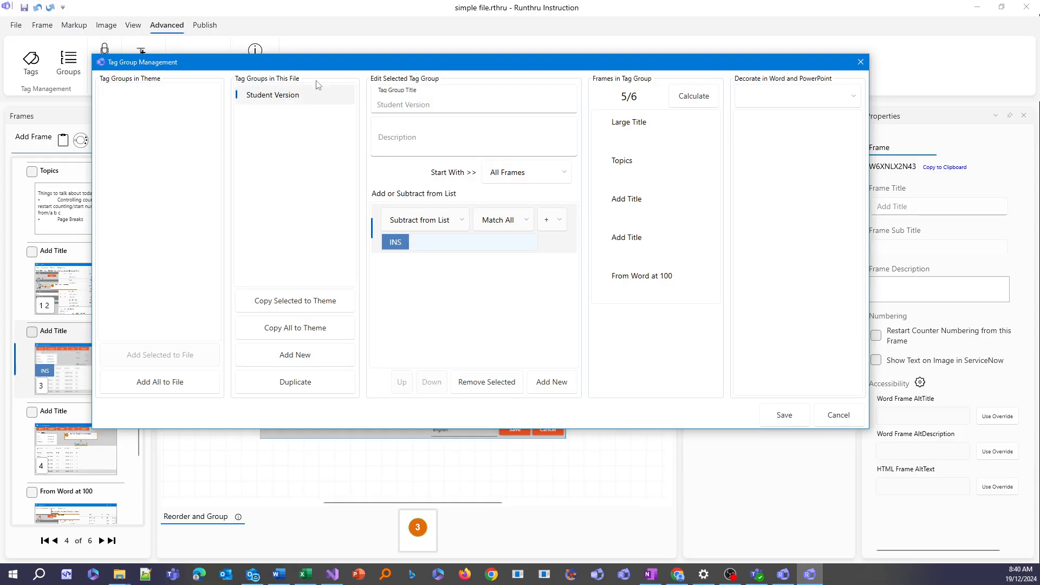
pyautogui.click(318, 356)
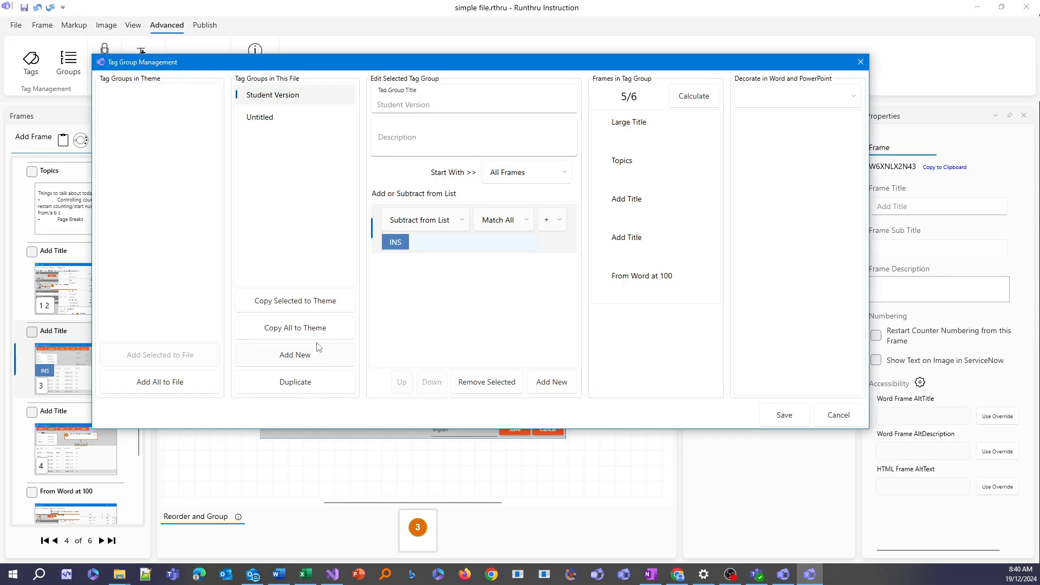
pyautogui.click(282, 117)
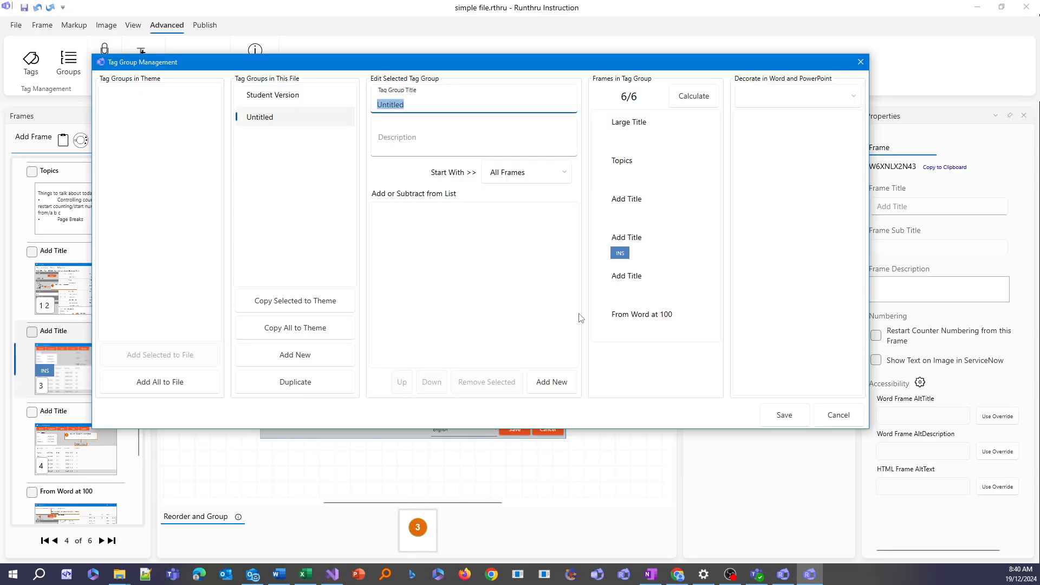
pyautogui.write('Instreucto')
pyautogui.press('BackSpace')
pyautogui.press('BackSpace')
pyautogui.press('BackSpace')
pyautogui.press('BackSpace')
pyautogui.press('BackSpace')
pyautogui.write('uctor')
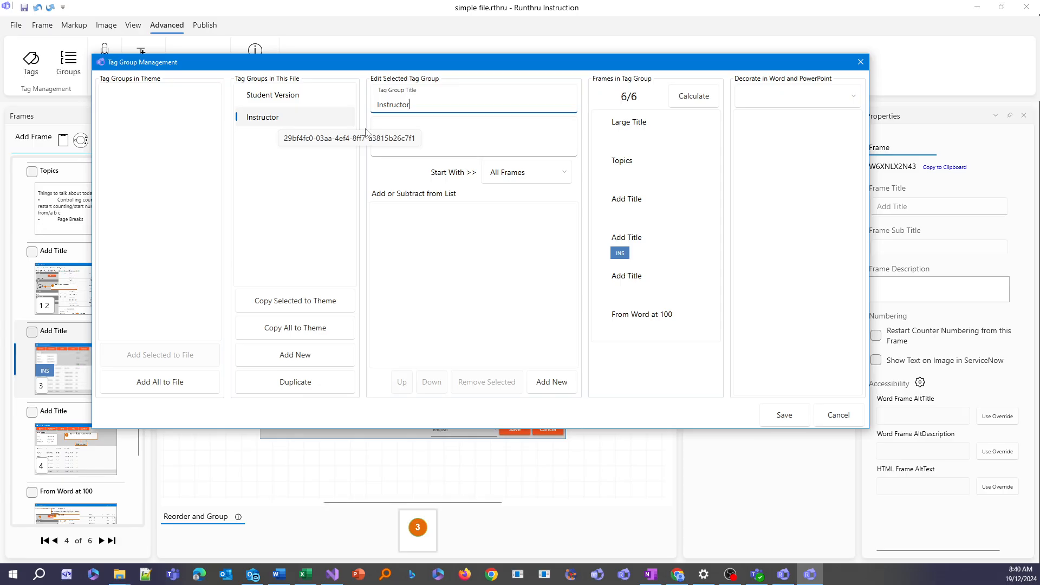
# Step: Add the Instructor tag to the Instructor group's Word and PowerPoint decorations, and save the tag groups
pyautogui.click(801, 102)
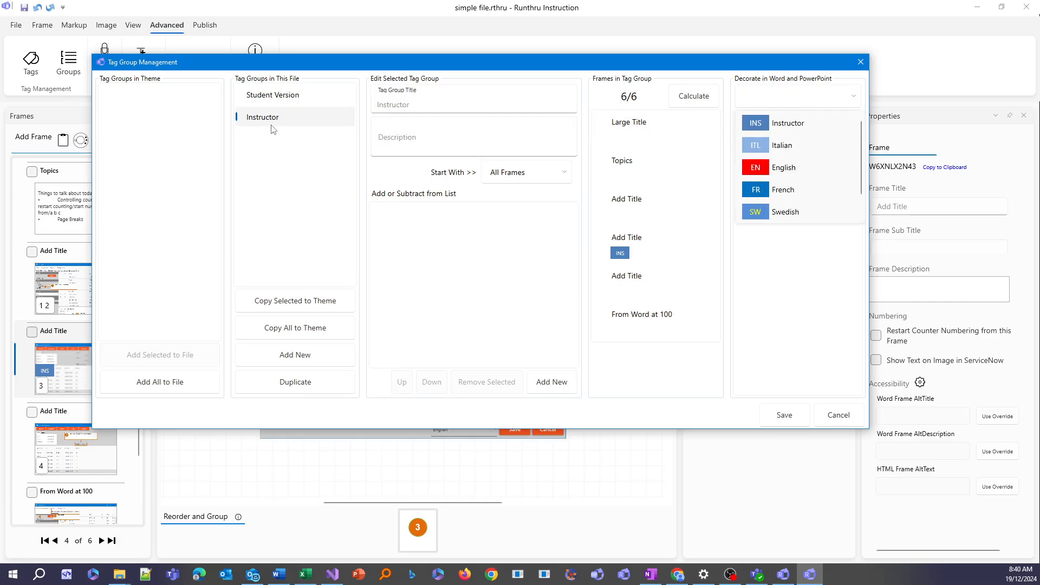
pyautogui.click(803, 123)
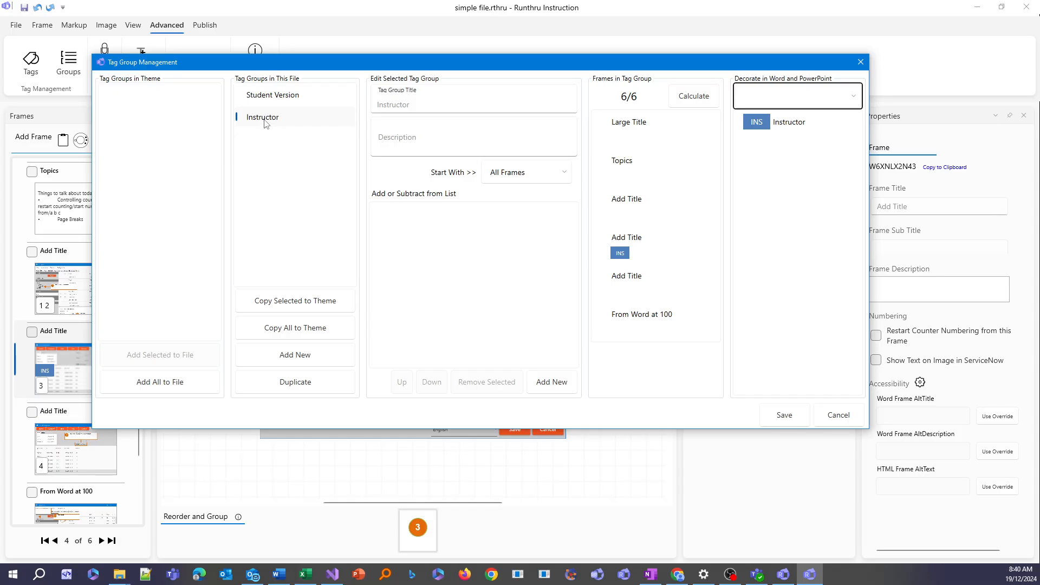
pyautogui.click(808, 129)
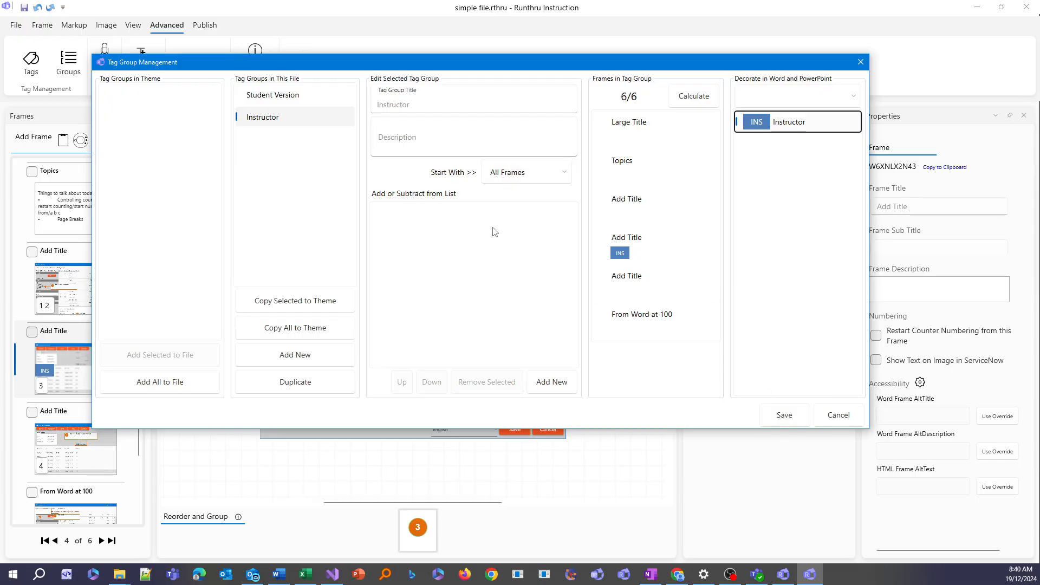
pyautogui.click(784, 416)
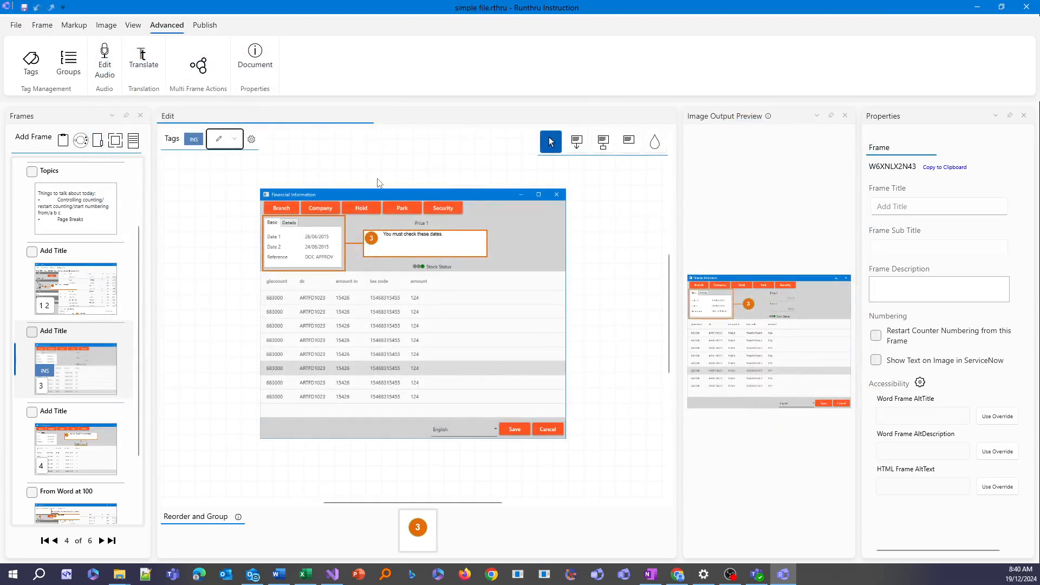
# Step: Limit selective publishing to the Instructor tag group and publish the file to Word
pyautogui.click(204, 27)
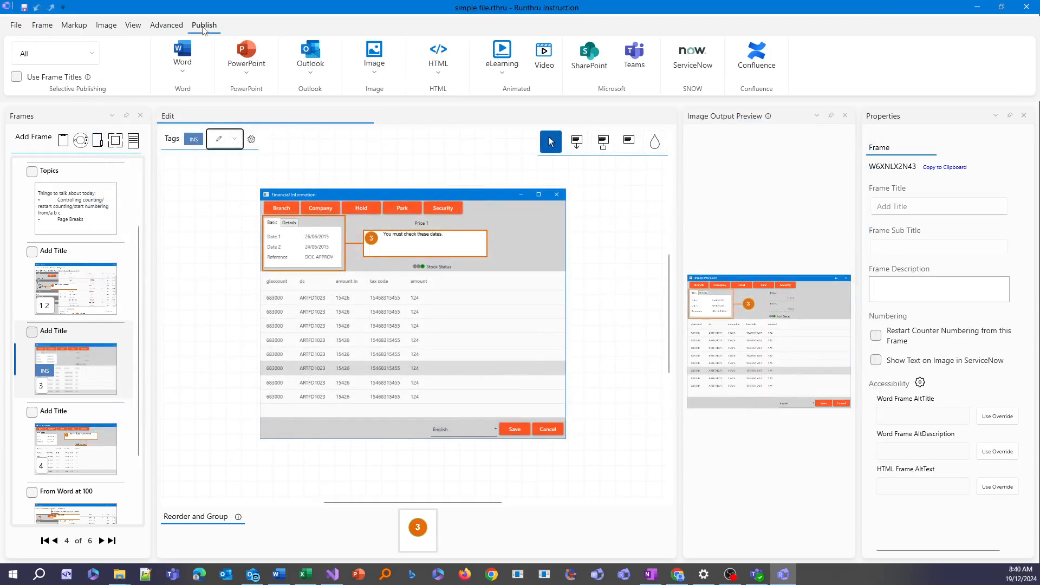
pyautogui.click(84, 54)
pyautogui.click(70, 125)
pyautogui.click(153, 62)
pyautogui.click(142, 104)
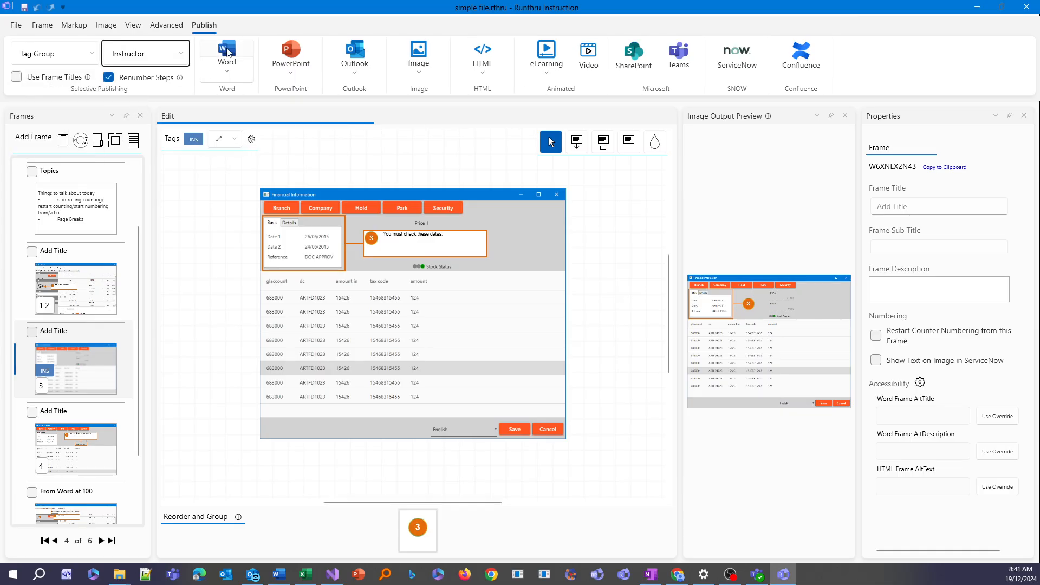
pyautogui.click(227, 54)
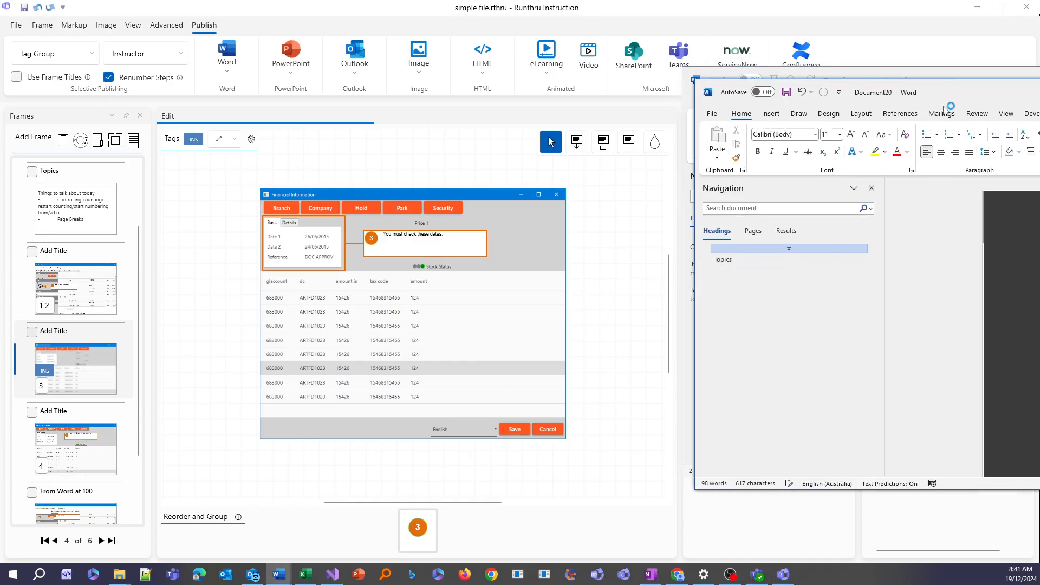
# Step: Examine the numbered steps table in the published instructor document, and minimize its Word window
pyautogui.scroll(-15, 551, 230)
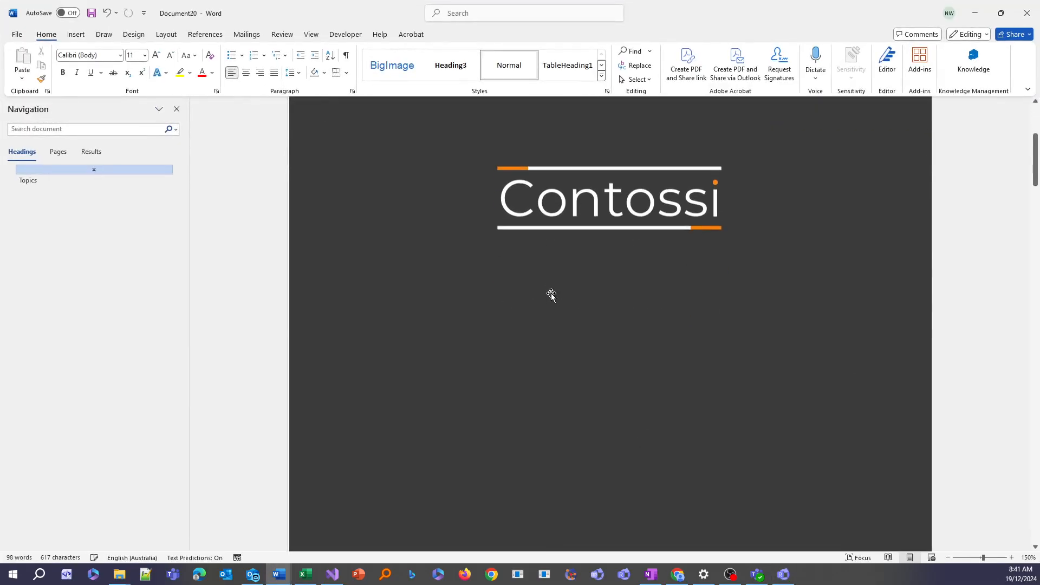
pyautogui.scroll(-15, 539, 330)
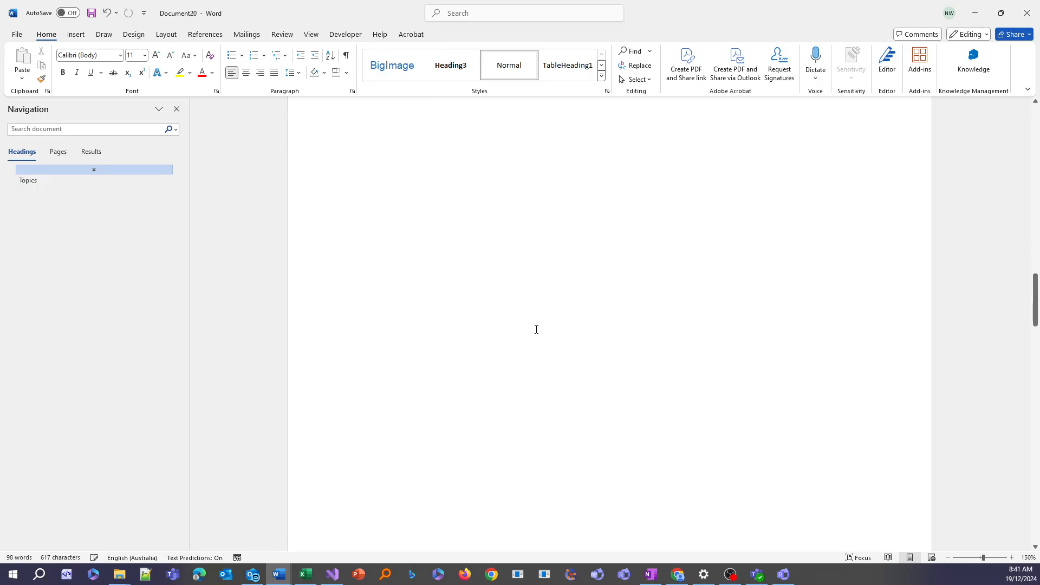
pyautogui.scroll(-6, 527, 328)
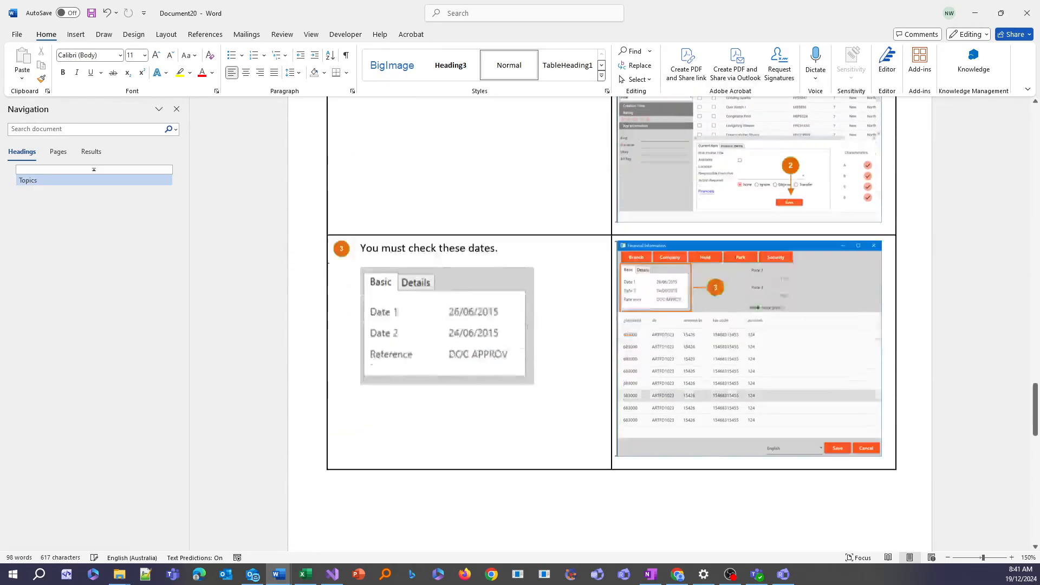
pyautogui.scroll(4, 523, 327)
pyautogui.scroll(3, 595, 341)
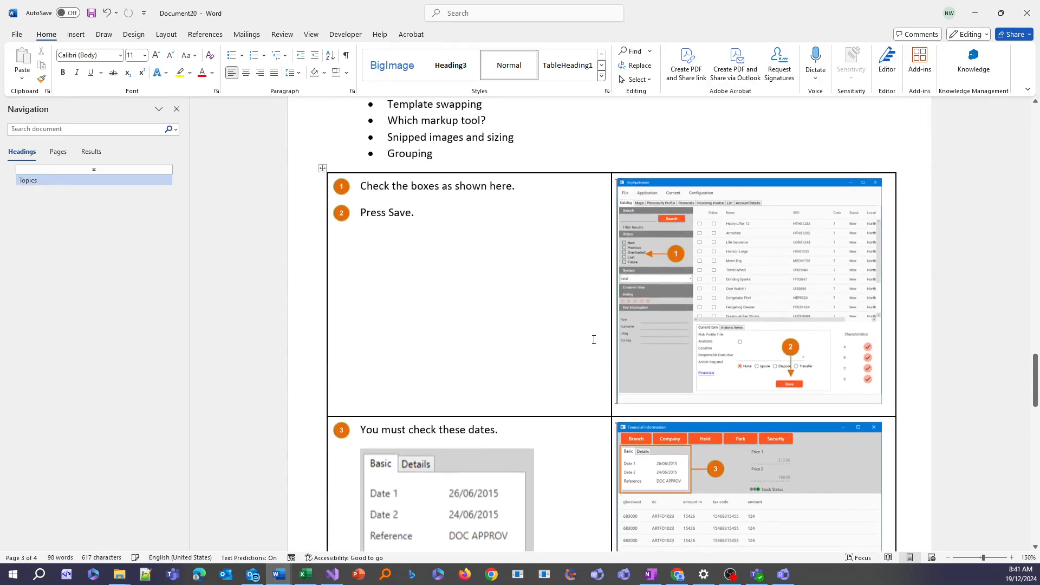
pyautogui.click(976, 13)
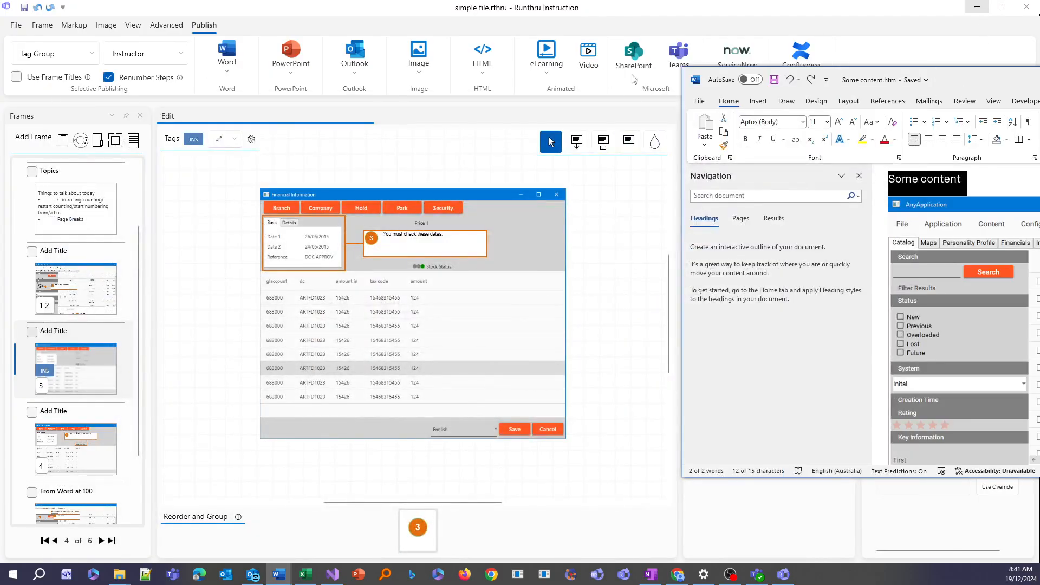
# Step: Check the Word and PowerPoint decoration tags of the Student Version and Instructor tag groups, and save the tag groups
pyautogui.click(166, 25)
pyautogui.click(67, 62)
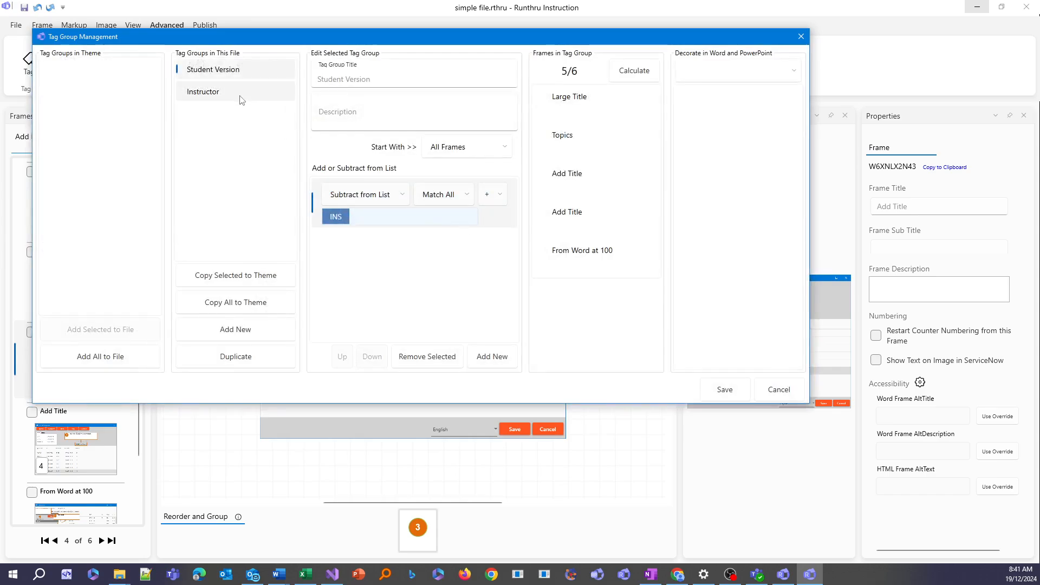
pyautogui.click(739, 69)
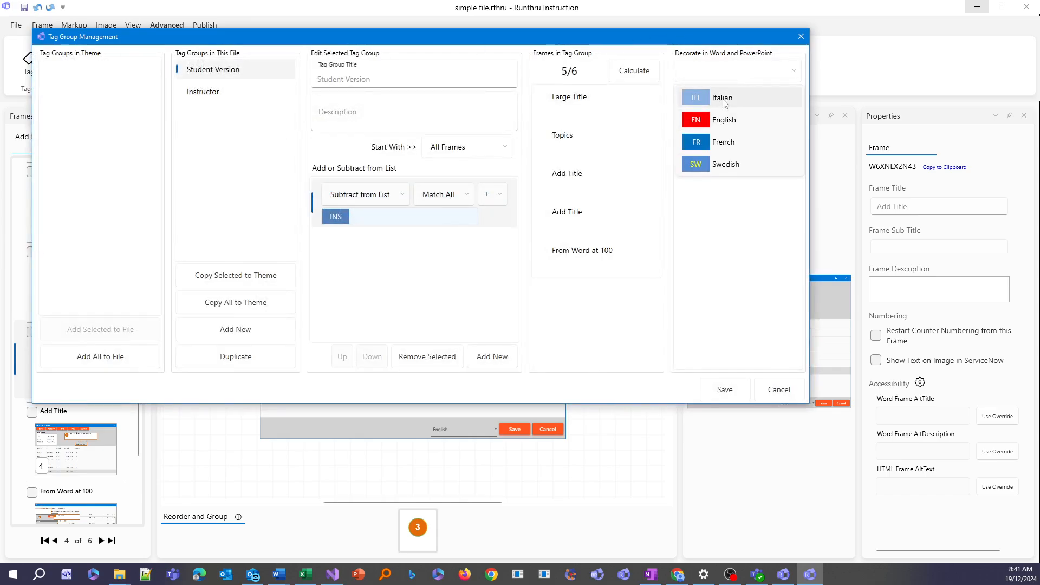
pyautogui.click(686, 241)
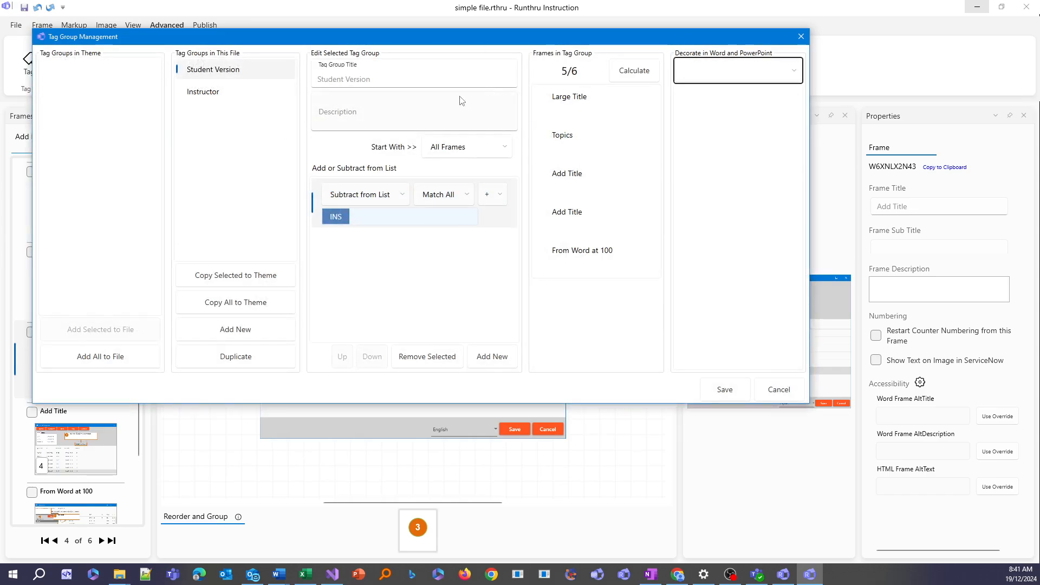
pyautogui.click(203, 91)
pyautogui.click(744, 99)
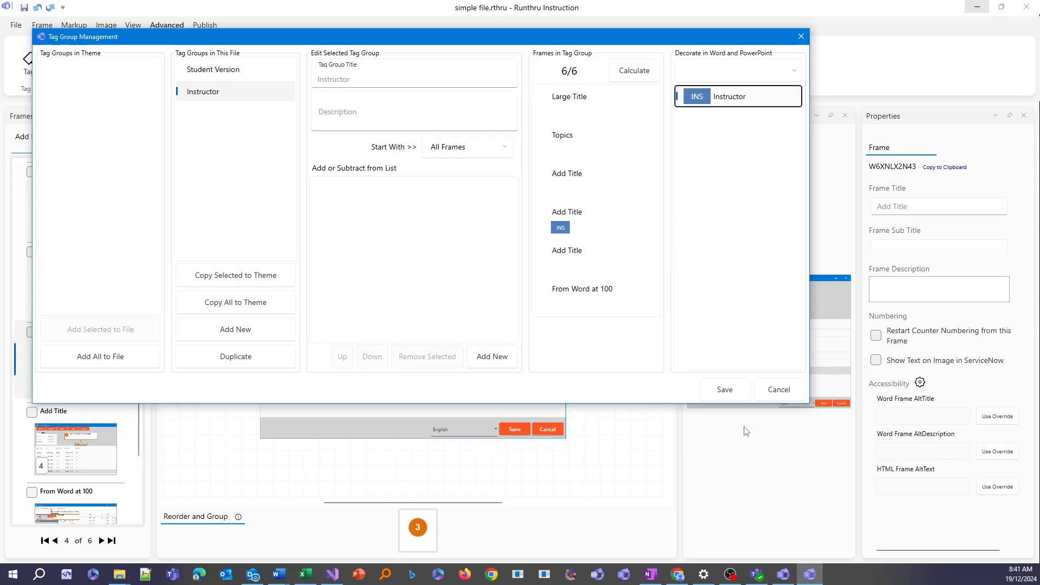
pyautogui.click(726, 390)
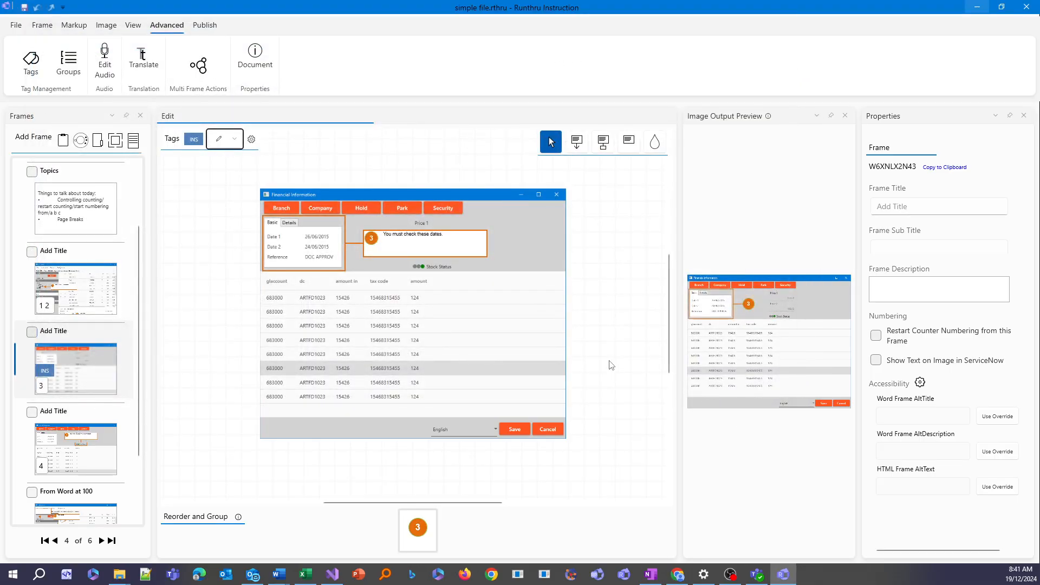
# Step: Publish the Instructor tag group to Word again and maximize the generated document
pyautogui.click(204, 26)
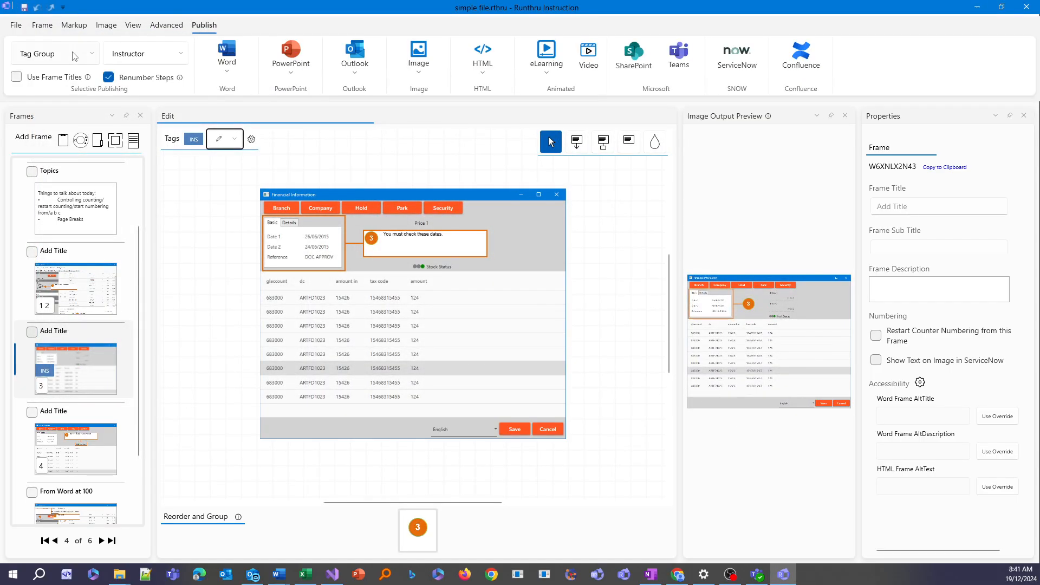
pyautogui.click(227, 55)
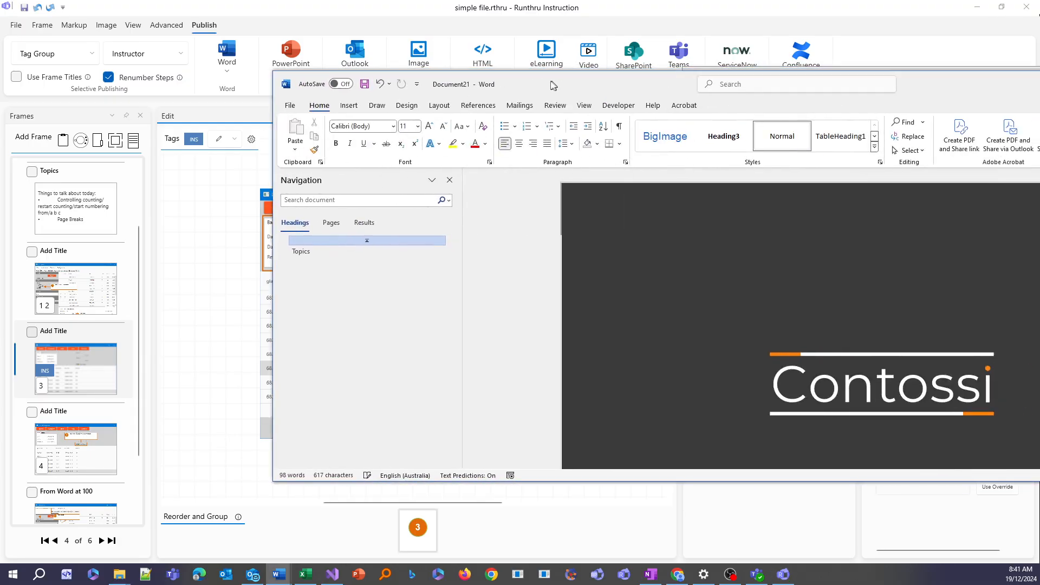
pyautogui.doubleClick(553, 85)
# Step: Examine the numbered steps table in the republished instructor document, and minimize its Word window
pyautogui.scroll(-15, 602, 247)
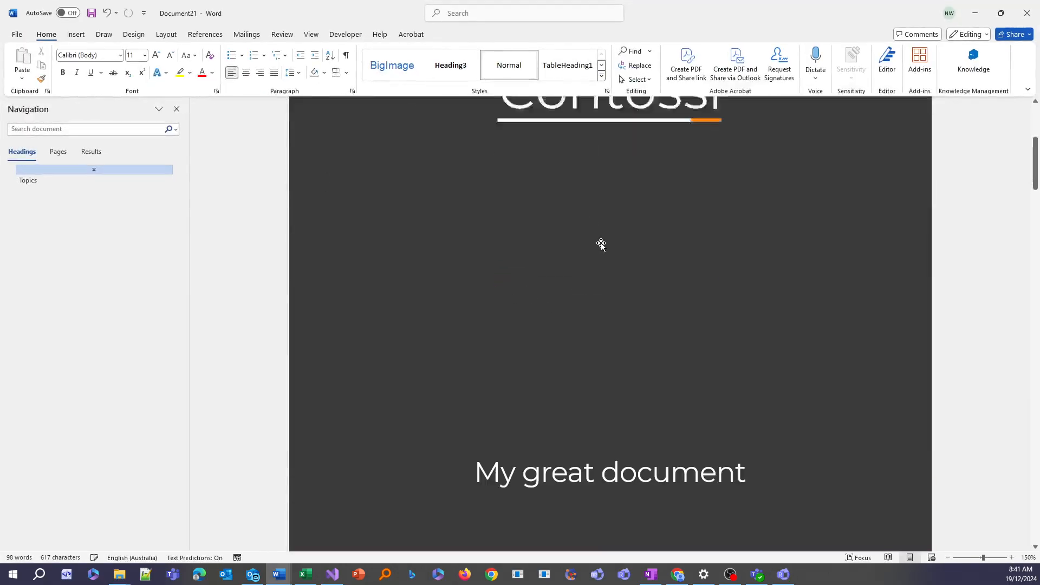
pyautogui.scroll(-20, 698, 347)
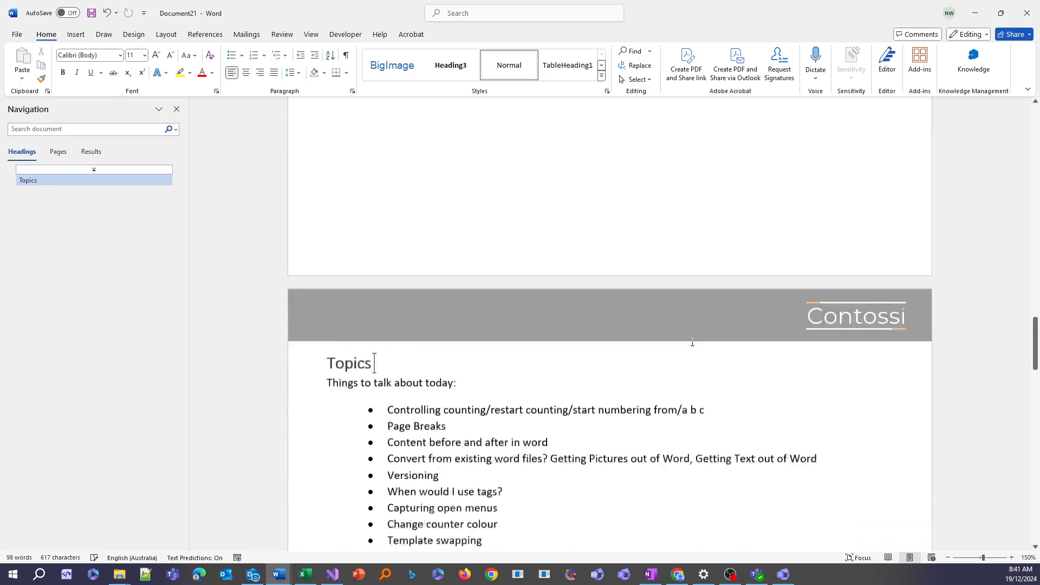
pyautogui.scroll(-5, 690, 341)
pyautogui.scroll(4, 688, 337)
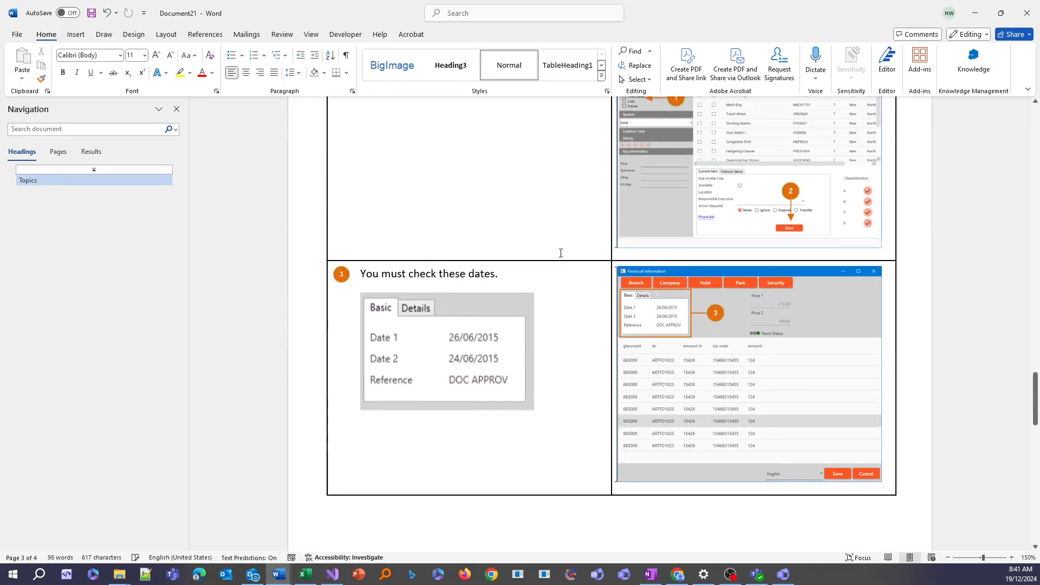
pyautogui.click(975, 13)
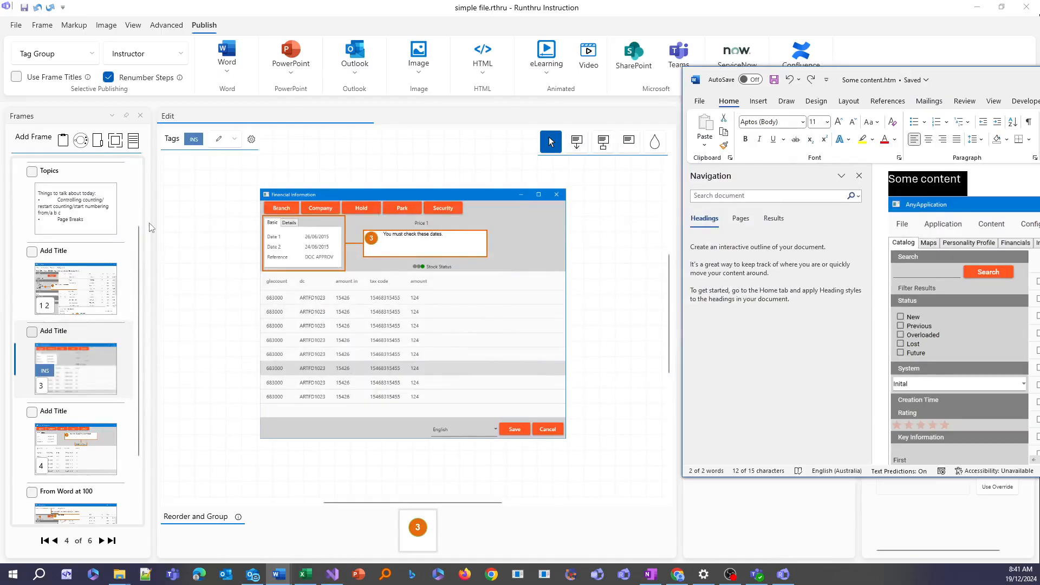
# Step: Turn on Use Frame Titles for selective publishing and publish the Instructor tag group to Word
pyautogui.click(45, 85)
pyautogui.click(51, 79)
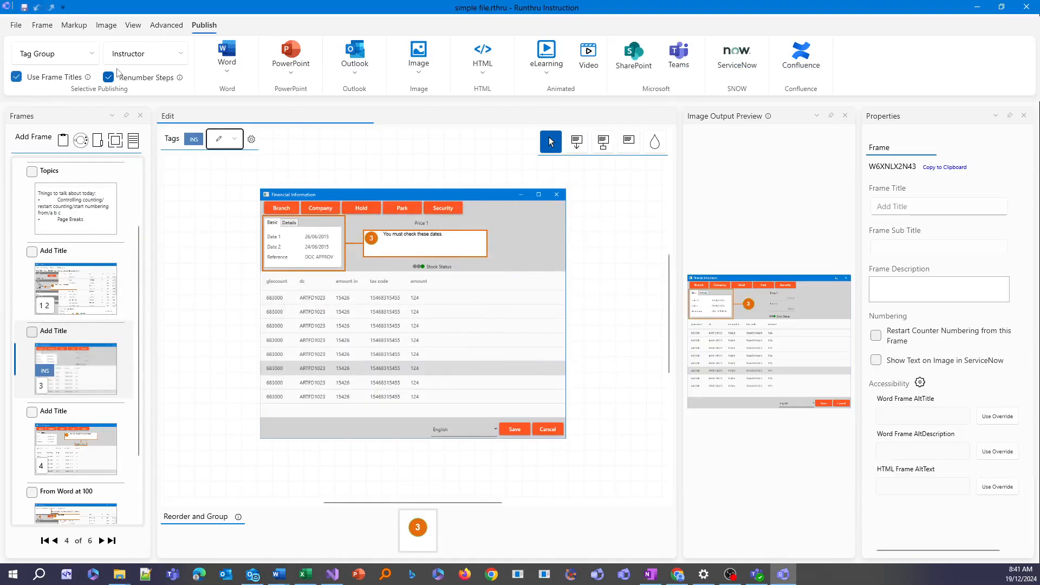
pyautogui.click(285, 47)
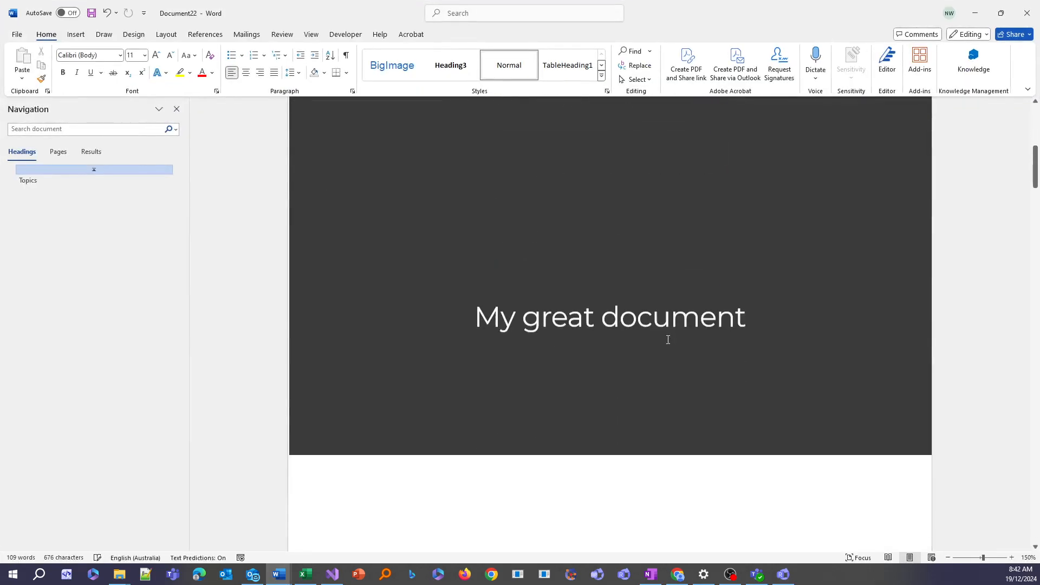
# Step: Examine the frame titles and tag decoration in the published steps table, and close the document without saving
pyautogui.scroll(-20, 668, 340)
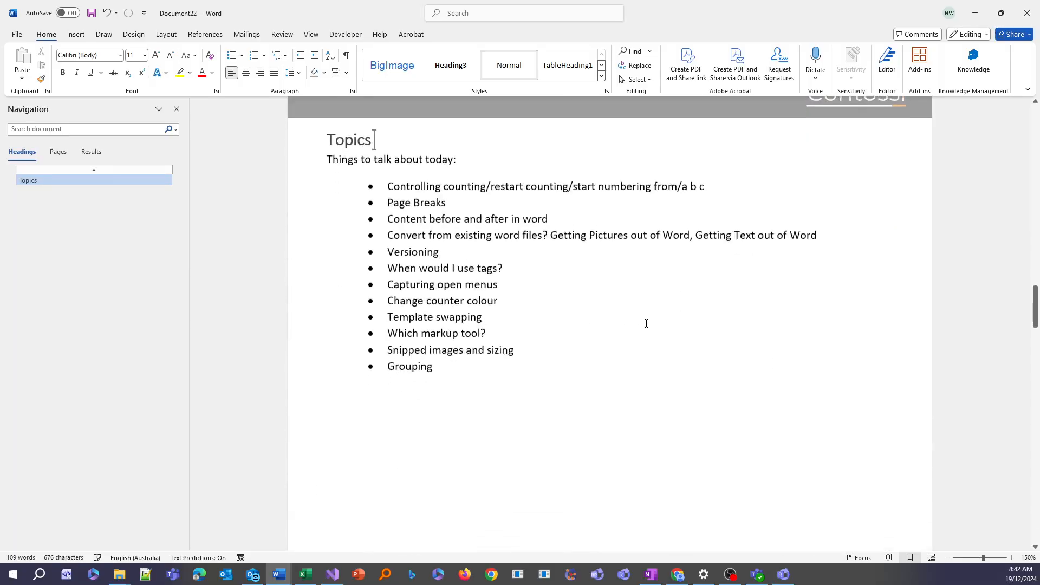
pyautogui.scroll(-15, 647, 323)
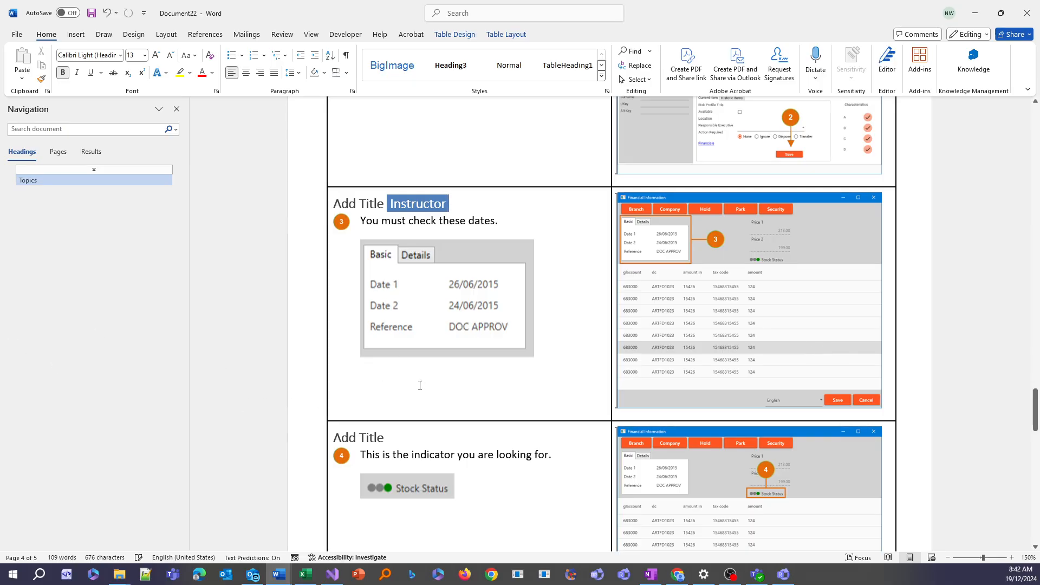
pyautogui.click(1027, 16)
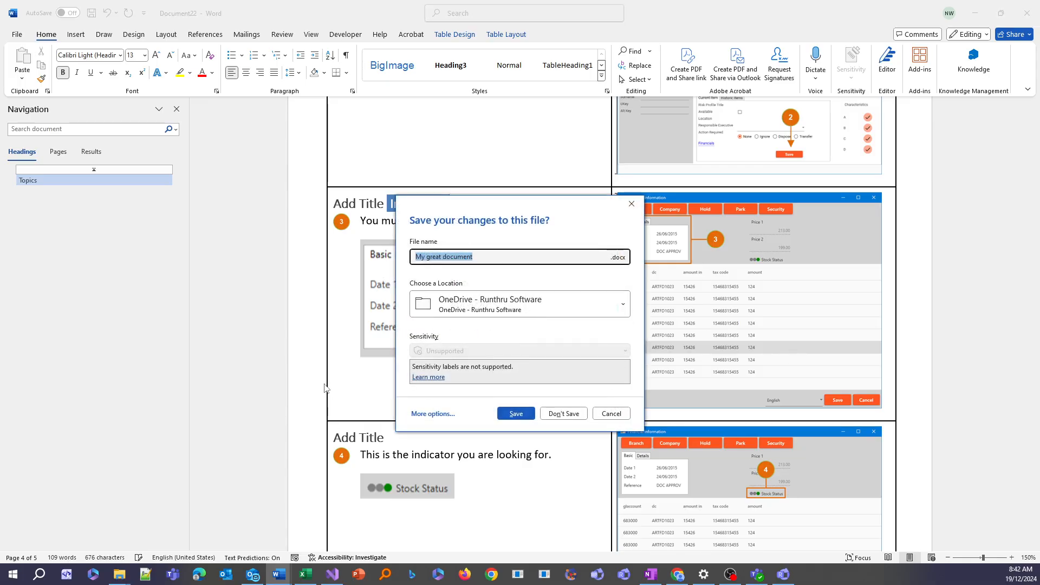
pyautogui.click(572, 416)
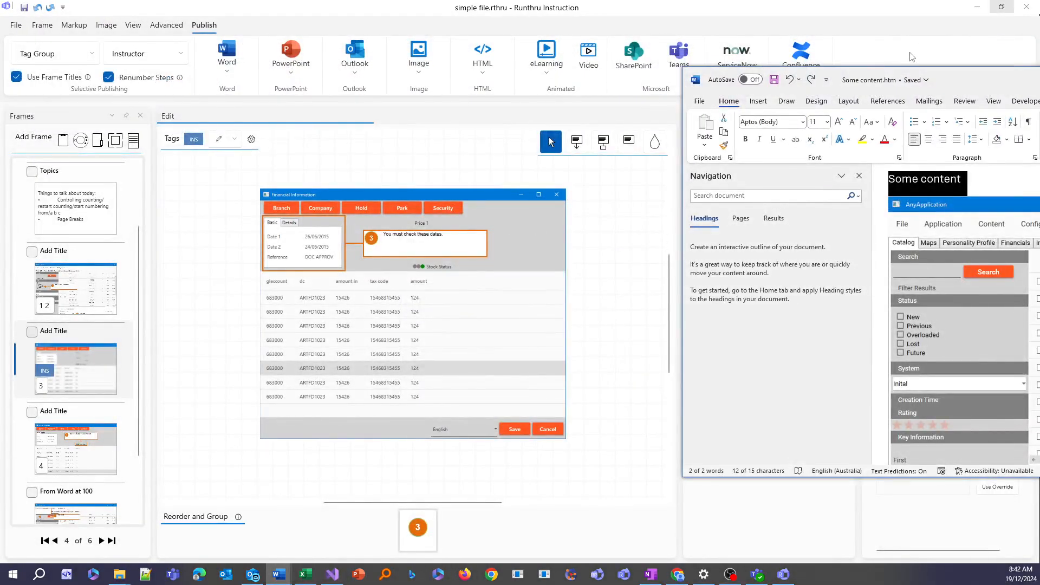
# Step: Return to Runthru Instruction, select the Topics frame, and bring the AnyApplication window in front of the editor
pyautogui.moveTo(956, 80); pyautogui.dragTo(406, 97)
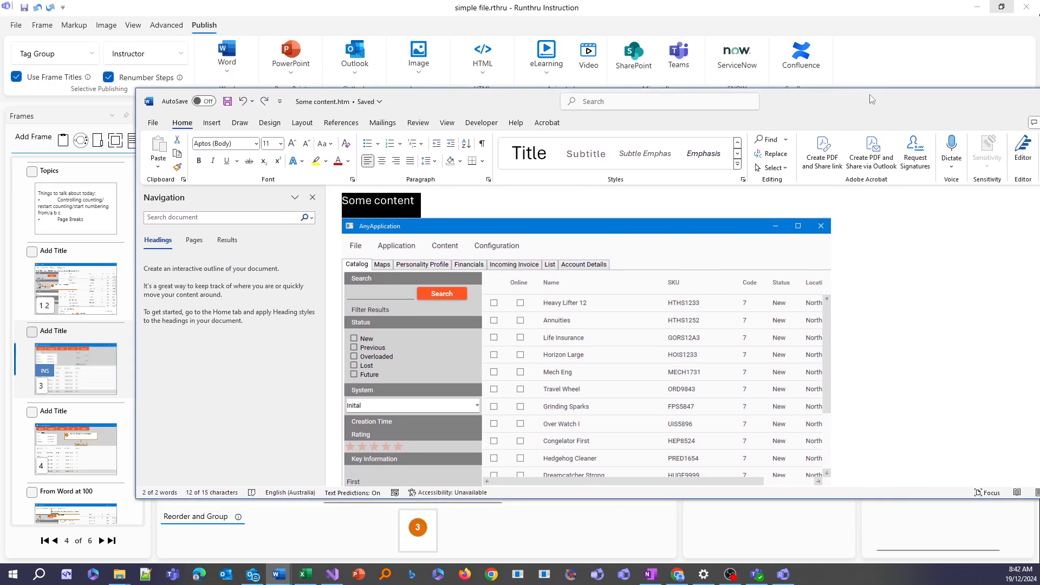
pyautogui.click(396, 7)
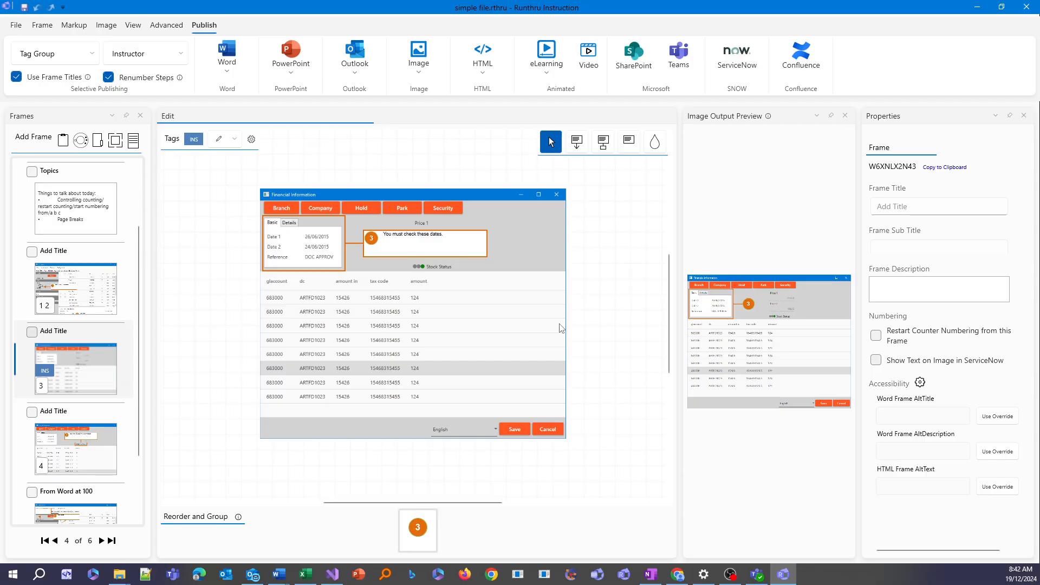
pyautogui.click(98, 219)
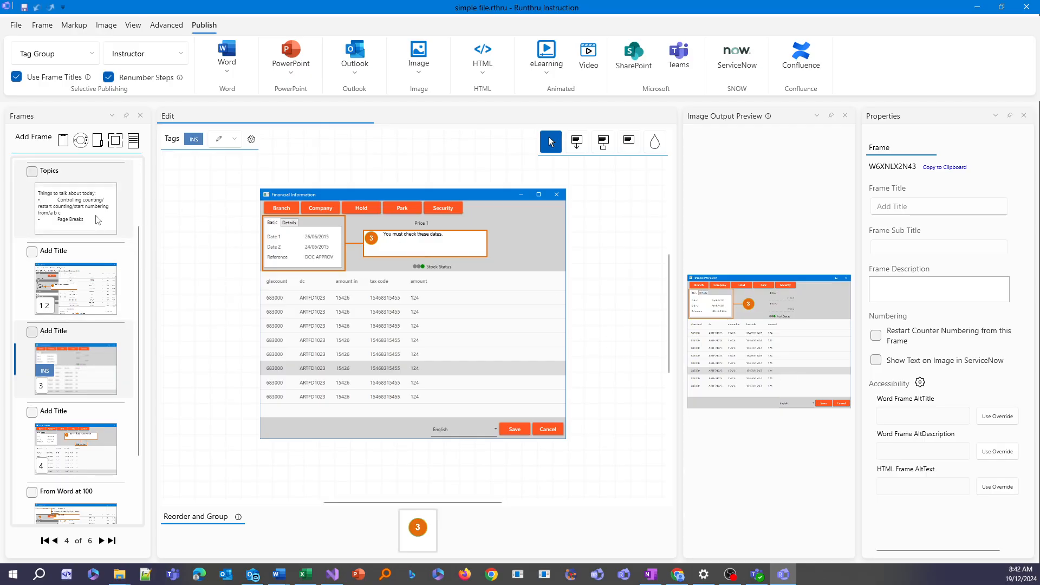
pyautogui.click(363, 317)
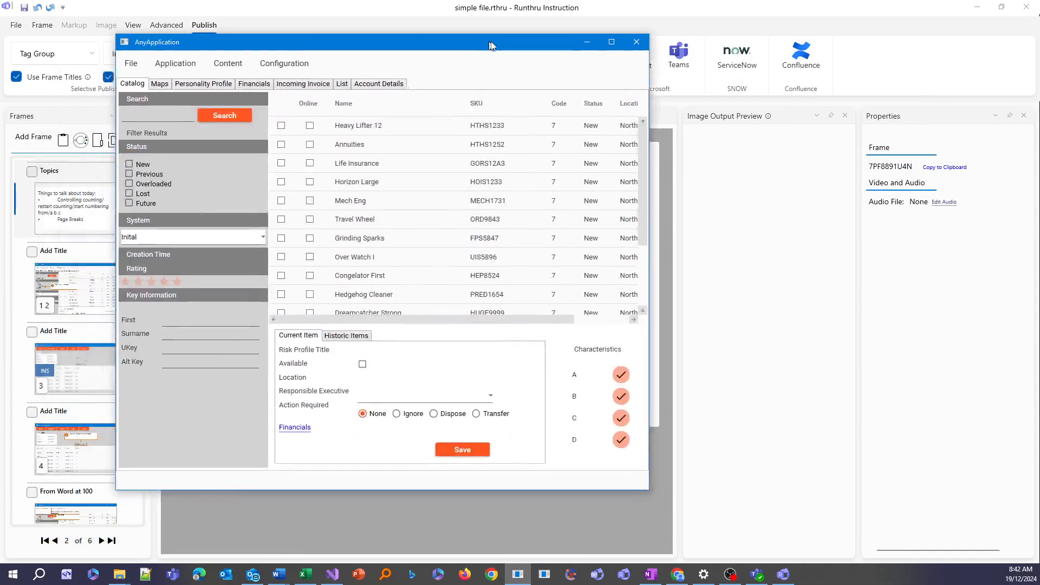
pyautogui.moveTo(495, 32); pyautogui.dragTo(599, 38)
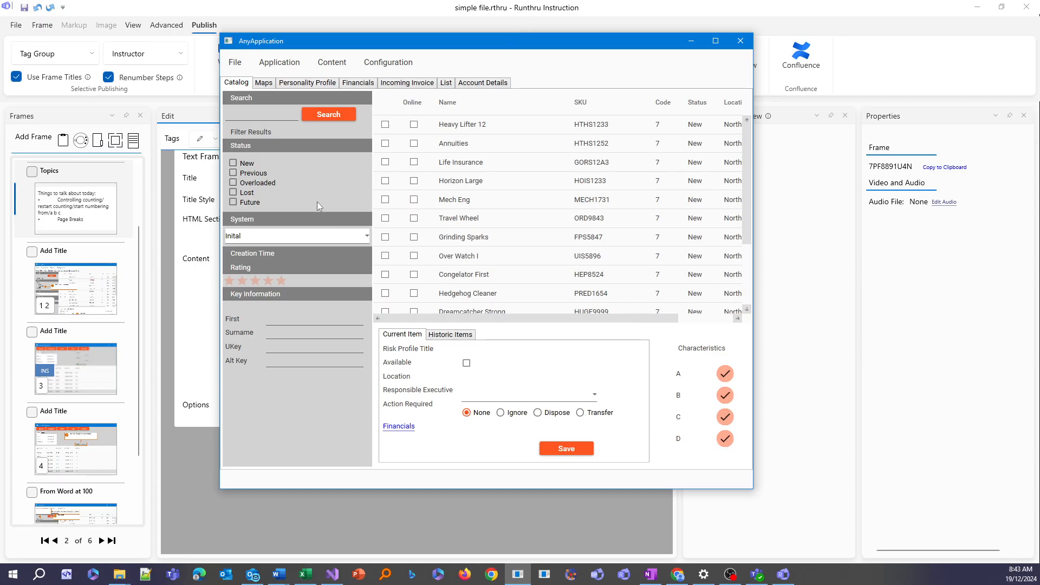
# Step: Expand the System list in AnyApplication to view its options, and collapse it without changing the selection
pyautogui.click(310, 242)
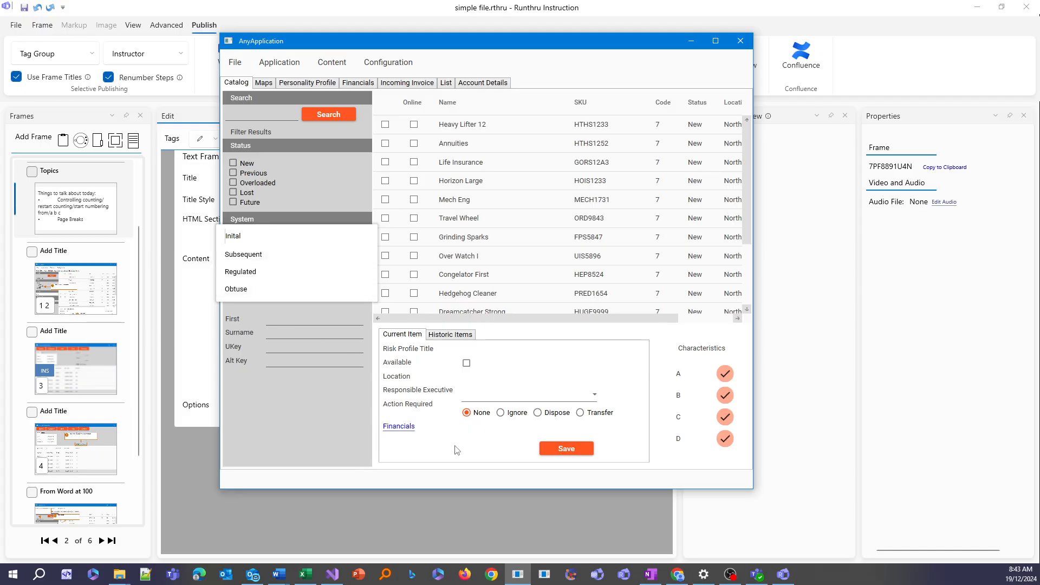
pyautogui.click(357, 448)
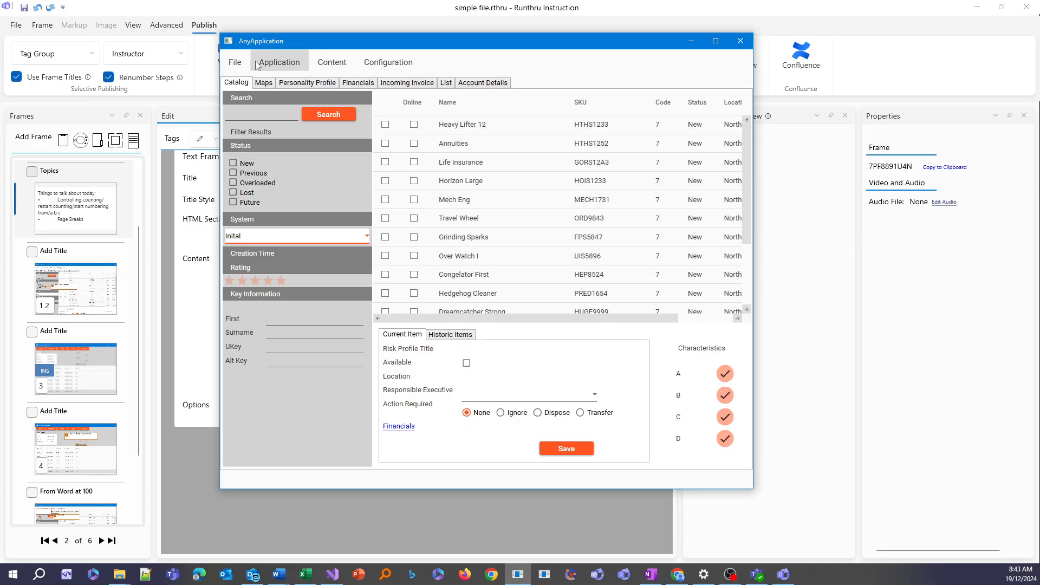
pyautogui.click(278, 237)
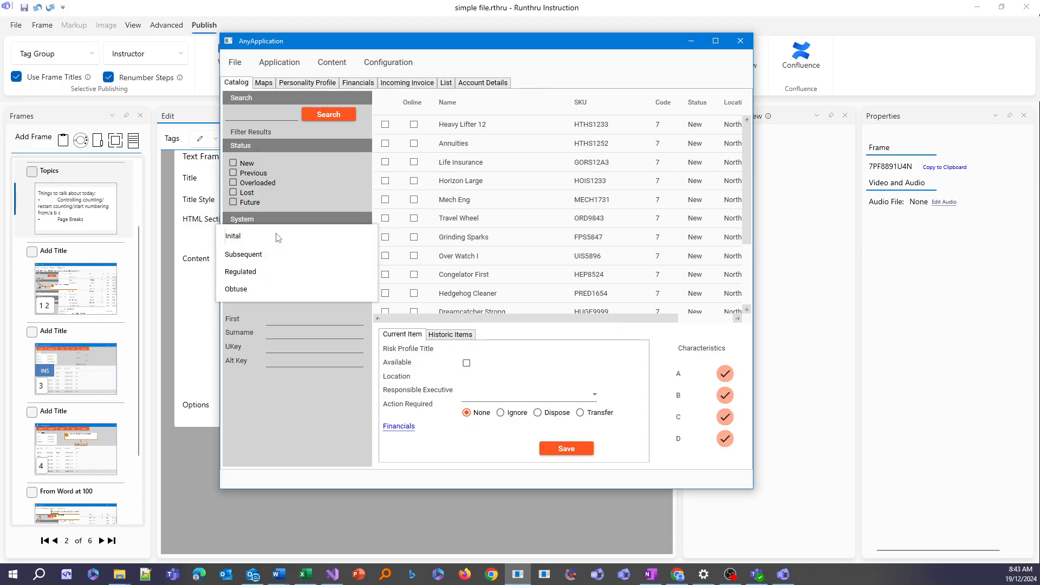
pyautogui.click(343, 404)
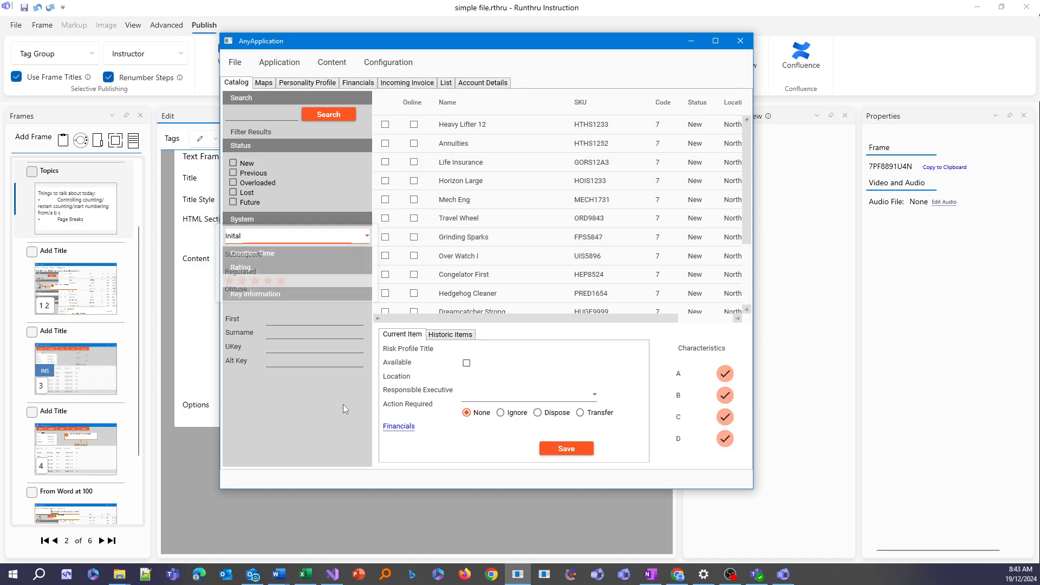
# Step: View the Responsible Executive list for the current item in AnyApplication and choose an executive
pyautogui.click(510, 400)
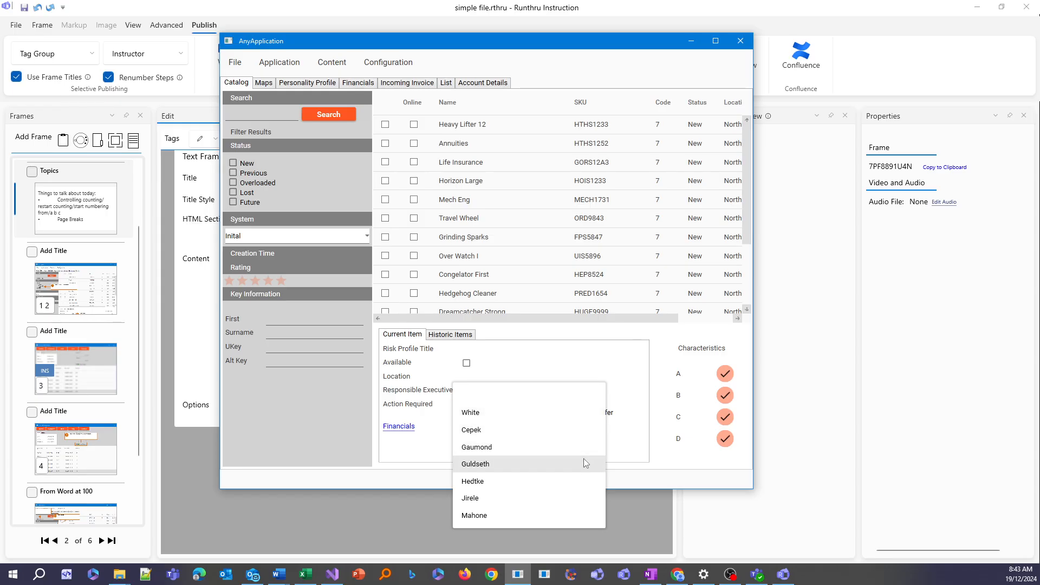
pyautogui.click(643, 458)
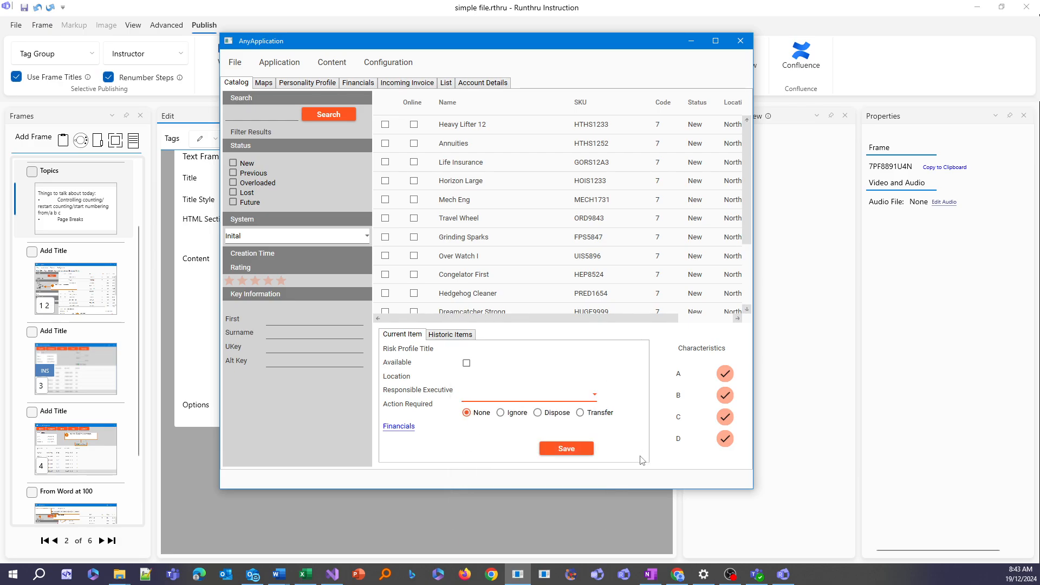
pyautogui.click(525, 397)
# Step: Select the "From Word at 100" frame in Runthru Instruction and turn on frame capture after it
pyautogui.scroll(-2, 59, 478)
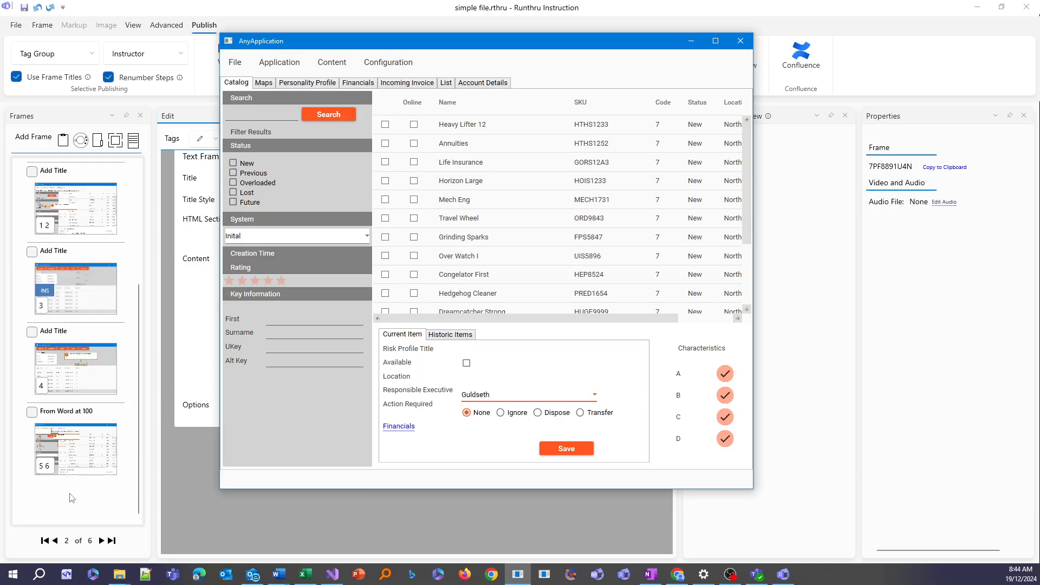
pyautogui.click(81, 455)
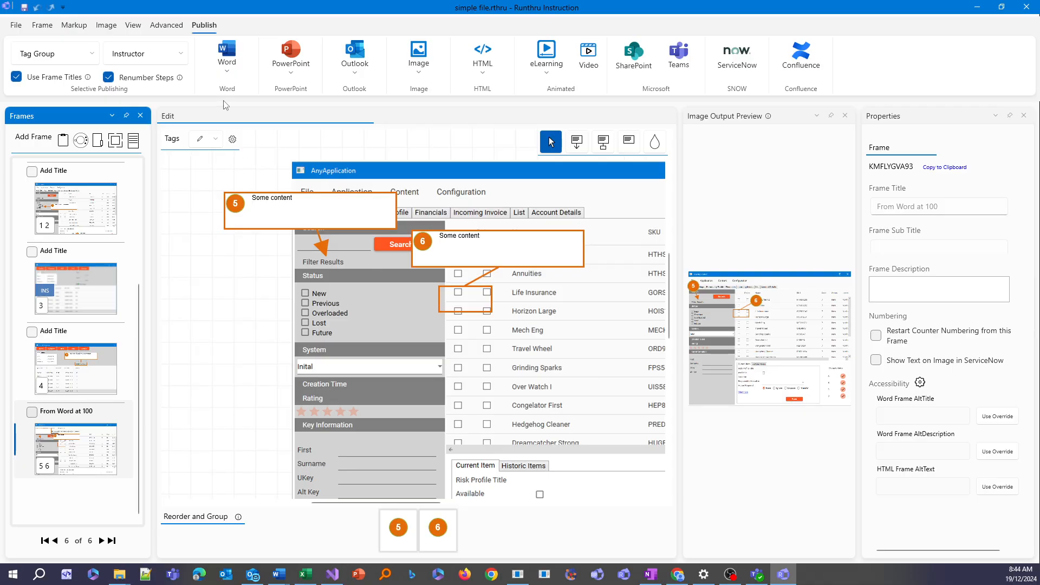
pyautogui.click(115, 140)
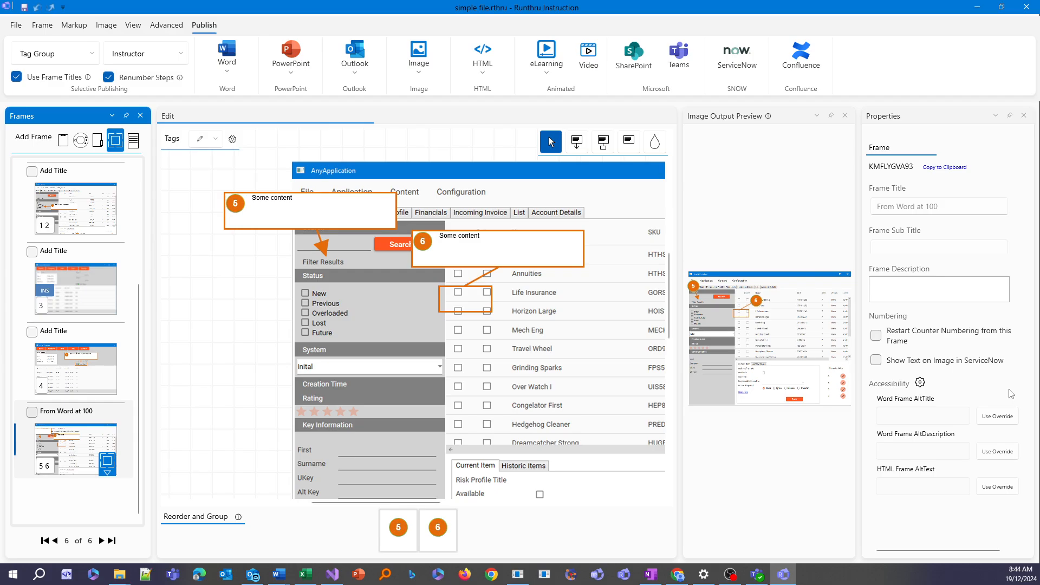
# Step: Switch to AnyApplication, open the Financial Information window from the current item, and close it
pyautogui.hotkey('alt', 'Tab')
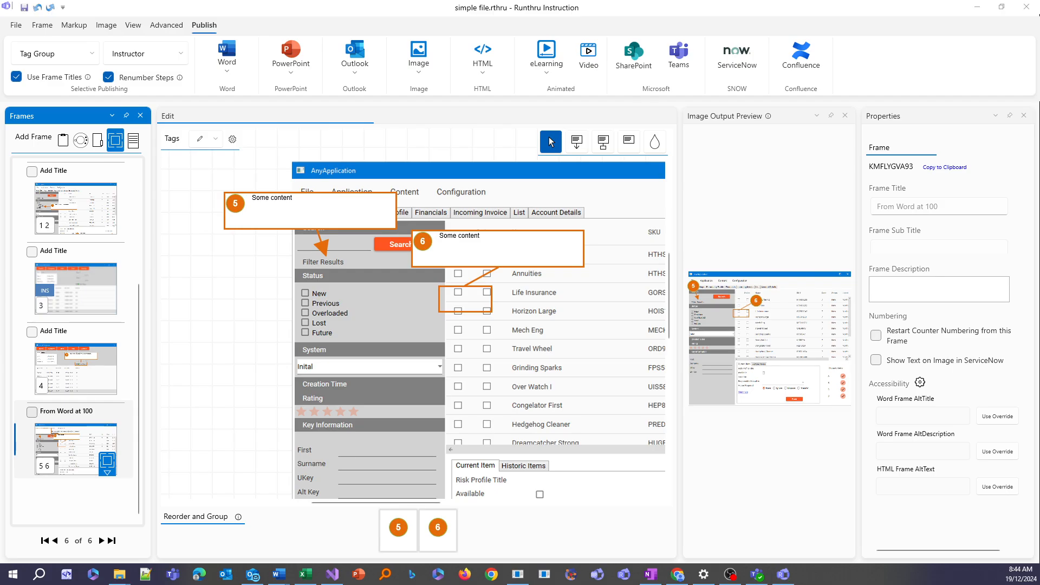
pyautogui.hotkey('alt', 'Tab')
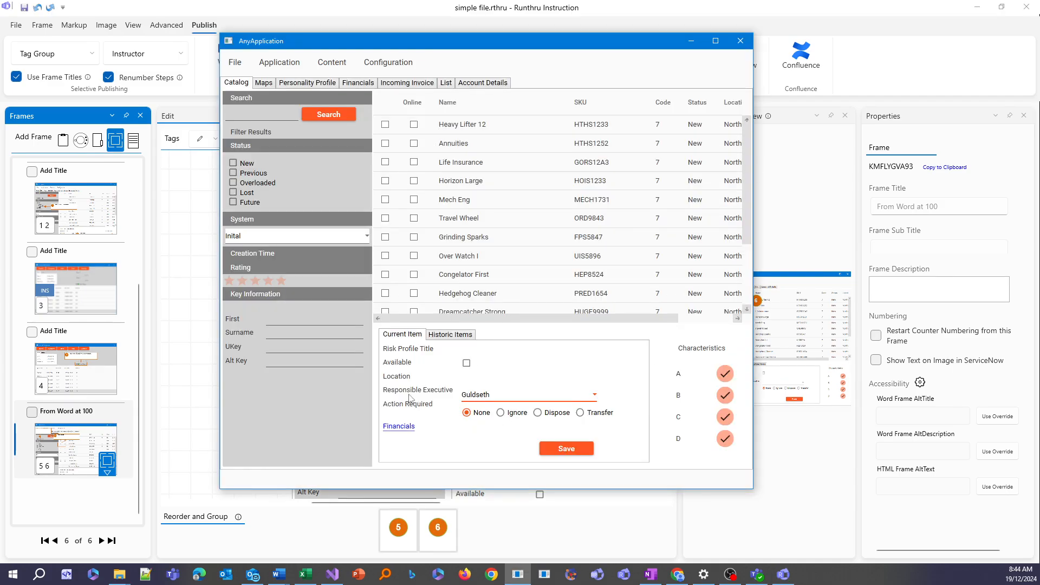
pyautogui.click(408, 428)
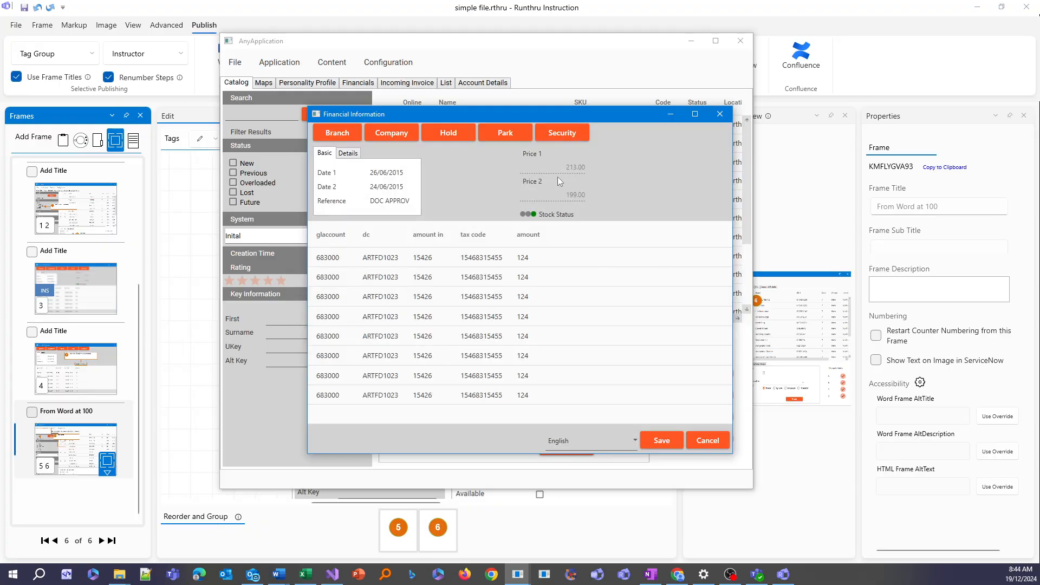
pyautogui.click(719, 114)
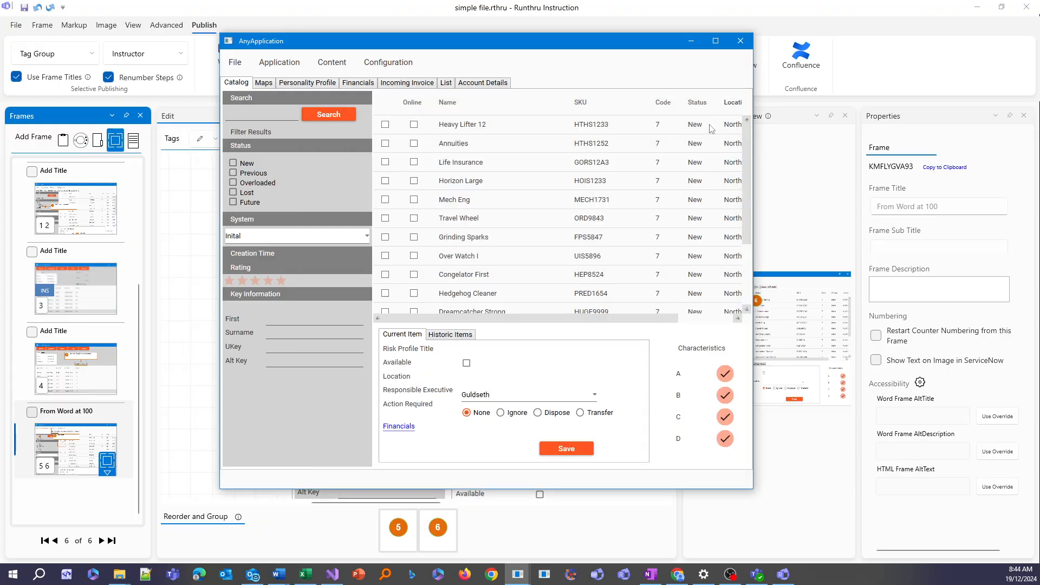
# Step: Try capturing AnyApplication with the Responsible Executive list open as a rectangular snip, and delete the resulting frame
pyautogui.click(508, 400)
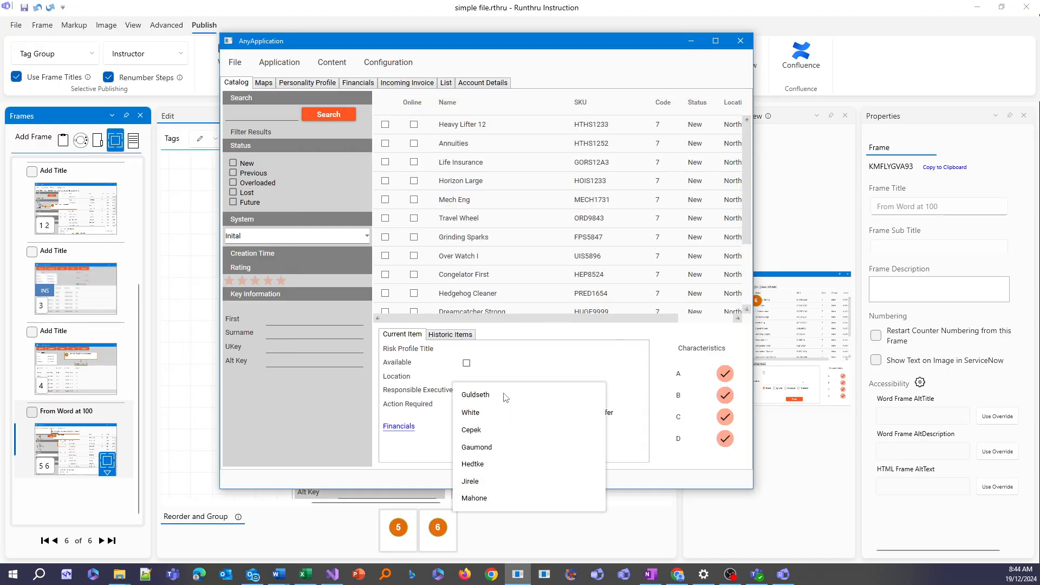
pyautogui.press('super+shift+s')
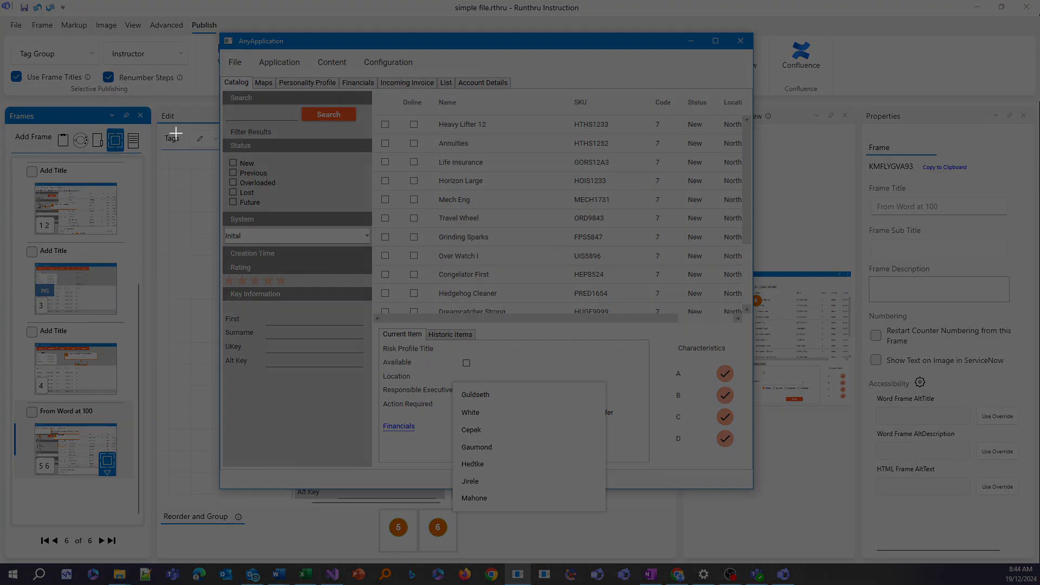
pyautogui.moveTo(248, 64); pyautogui.dragTo(753, 512)
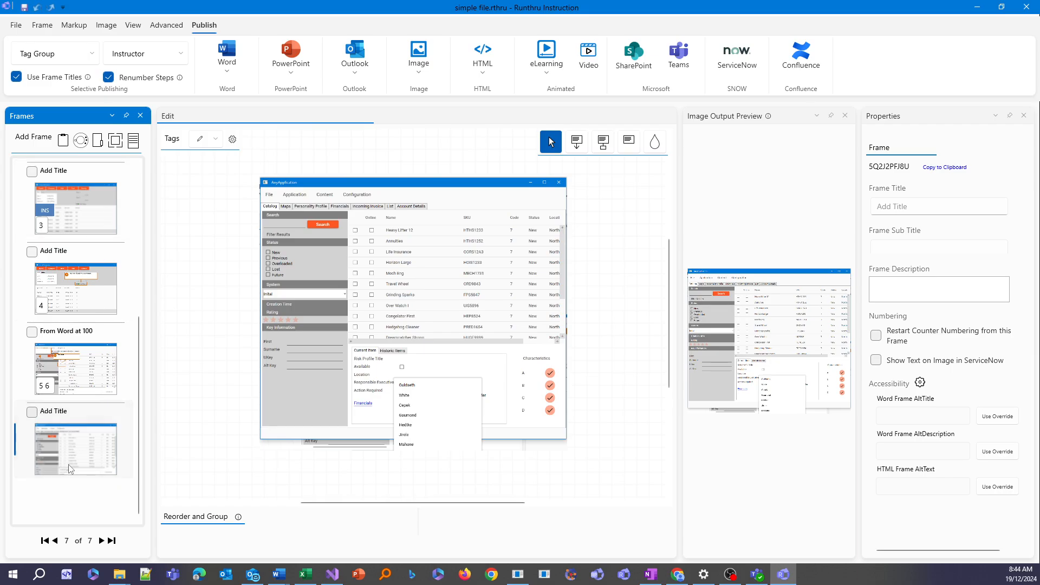
pyautogui.rightClick(85, 456)
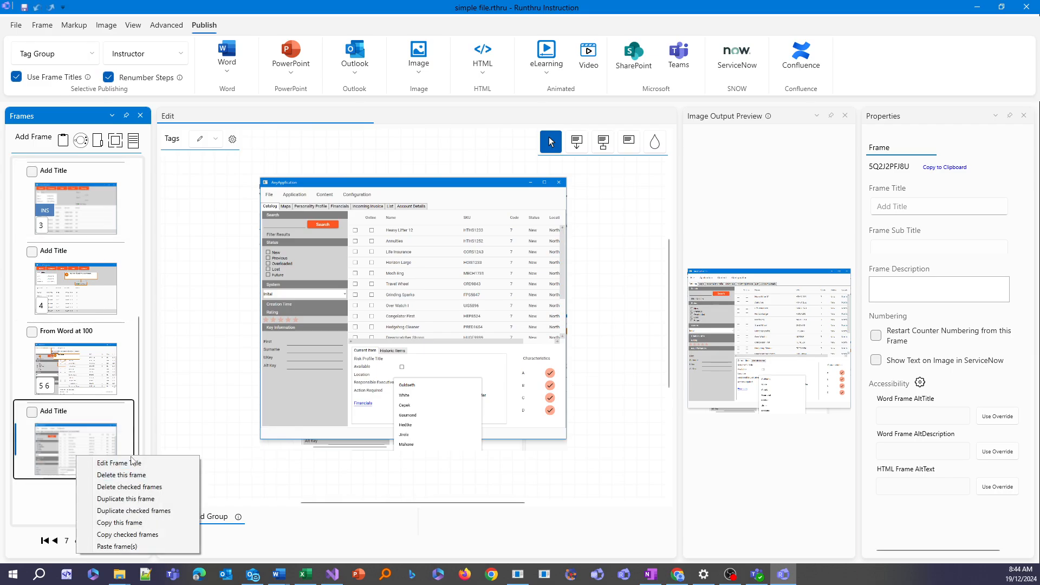
pyautogui.click(145, 476)
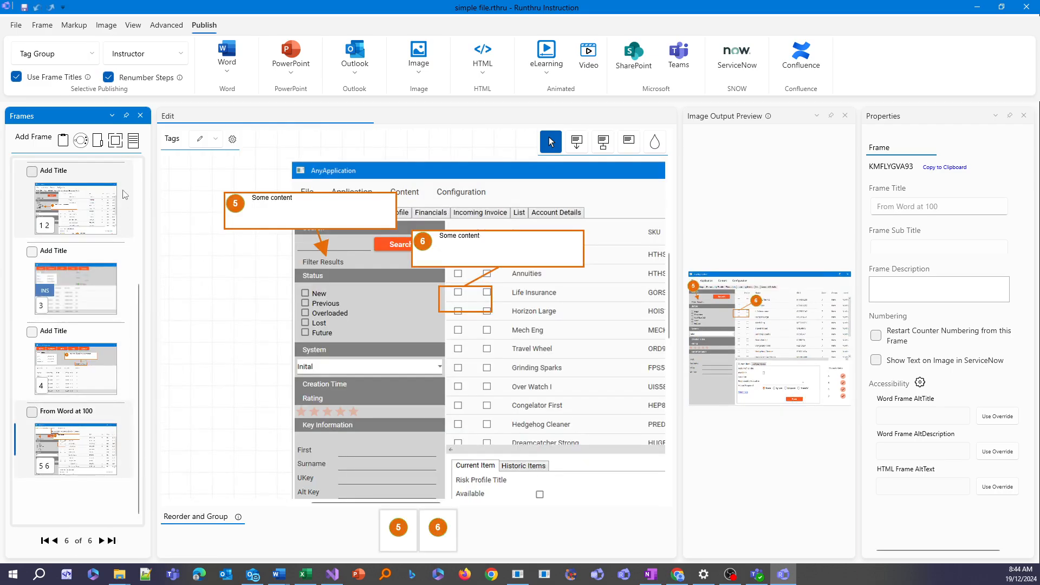
# Step: Turn on Autopaste after the "From Word at 100" frame and capture the AnyApplication window with its Responsible Executive list open
pyautogui.click(75, 452)
pyautogui.click(115, 140)
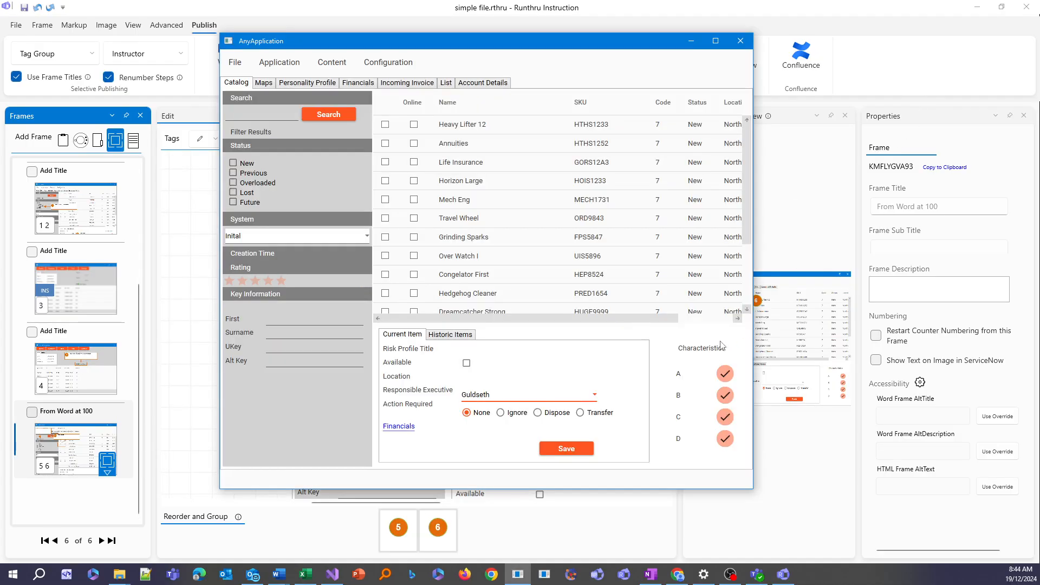
pyautogui.moveTo(616, 46); pyautogui.dragTo(632, 115)
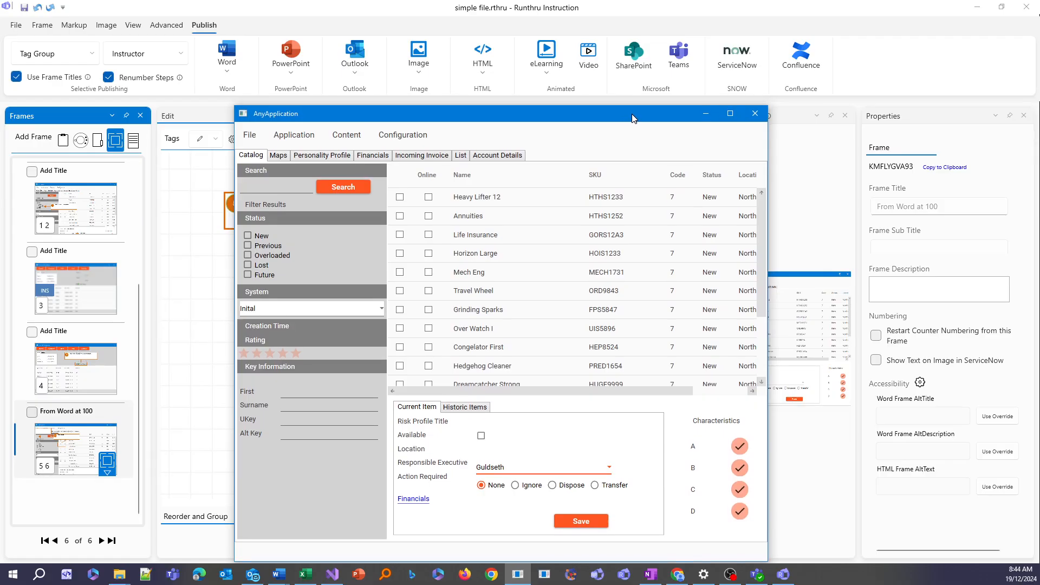
pyautogui.click(553, 469)
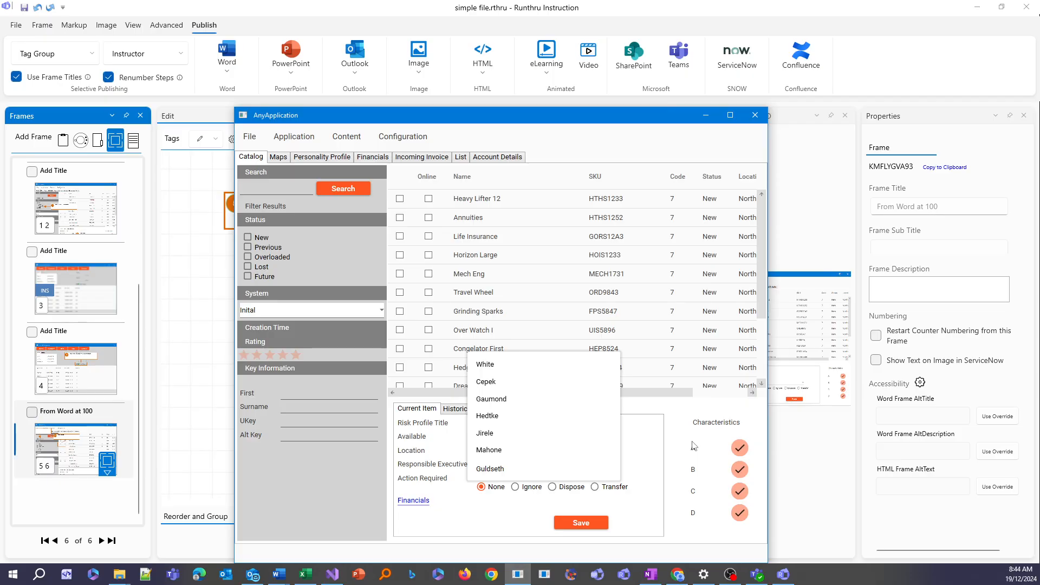
pyautogui.press('shift+super+s')
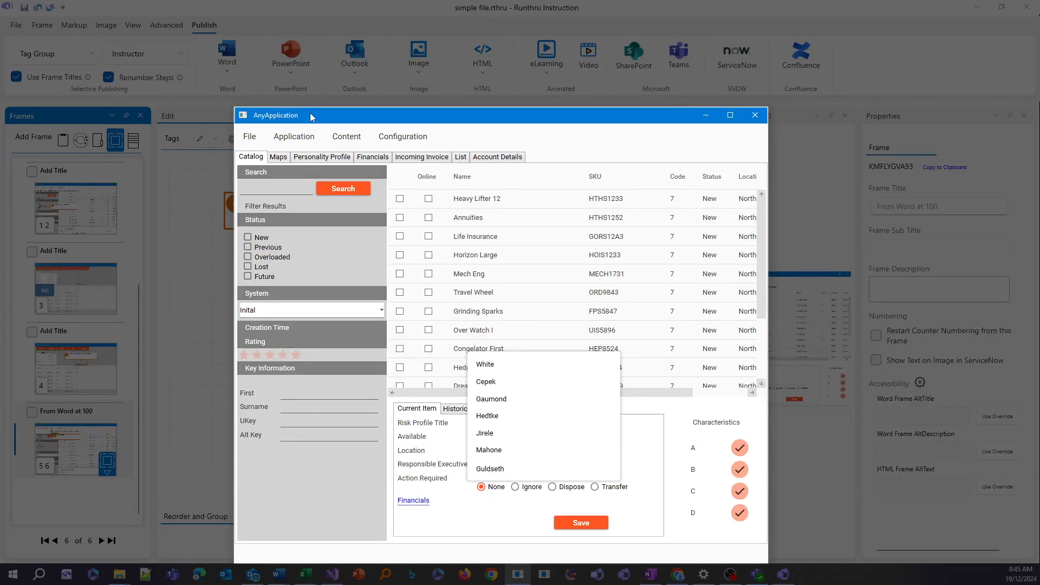
pyautogui.click(311, 116)
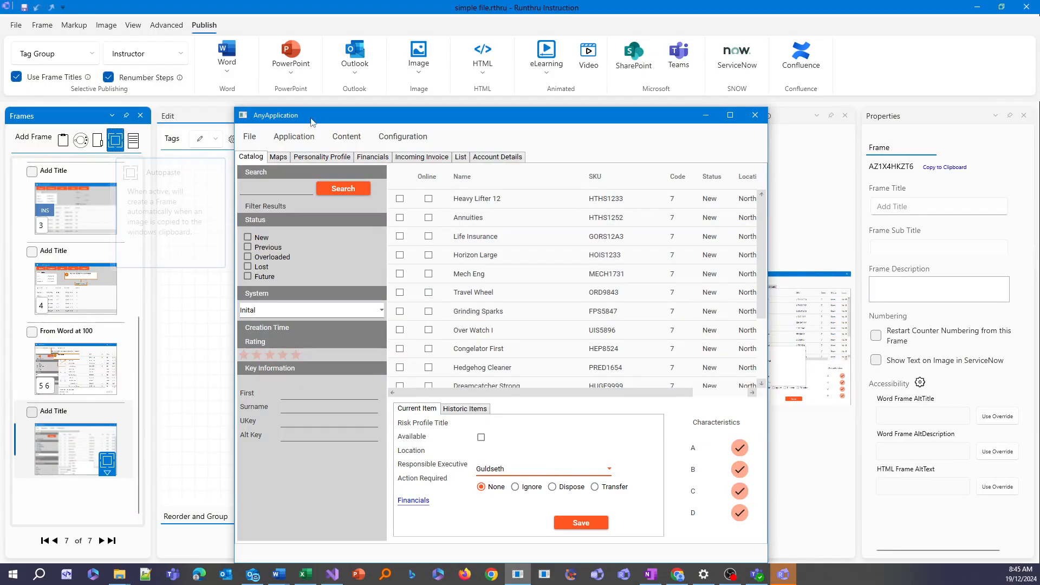
# Step: Start the Screenshot Tool after the last frame, switch to the blank Excel workbook Book1 and place the tool over it
pyautogui.click(538, 4)
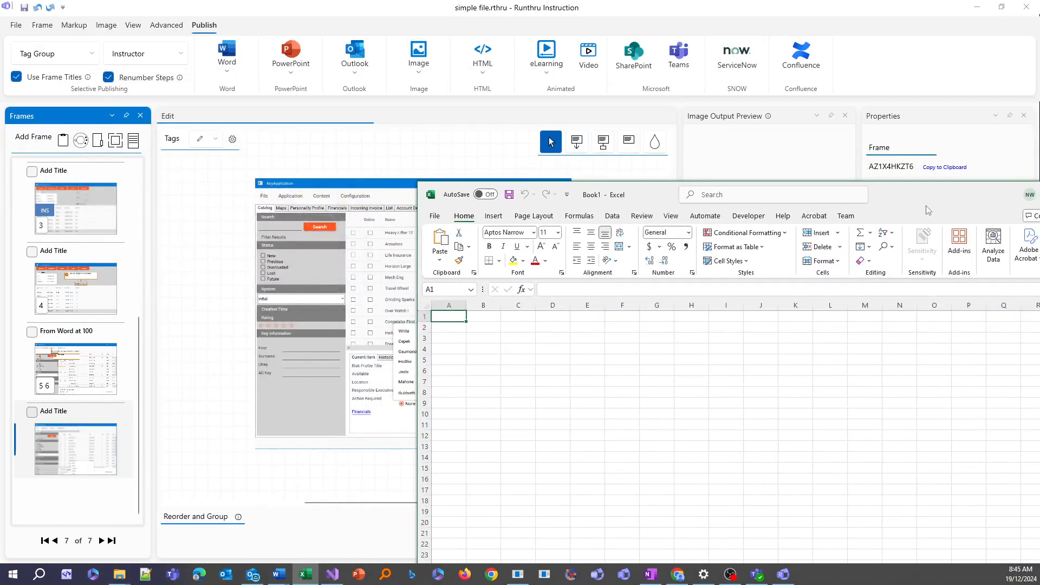
pyautogui.moveTo(927, 207); pyautogui.dragTo(627, 79)
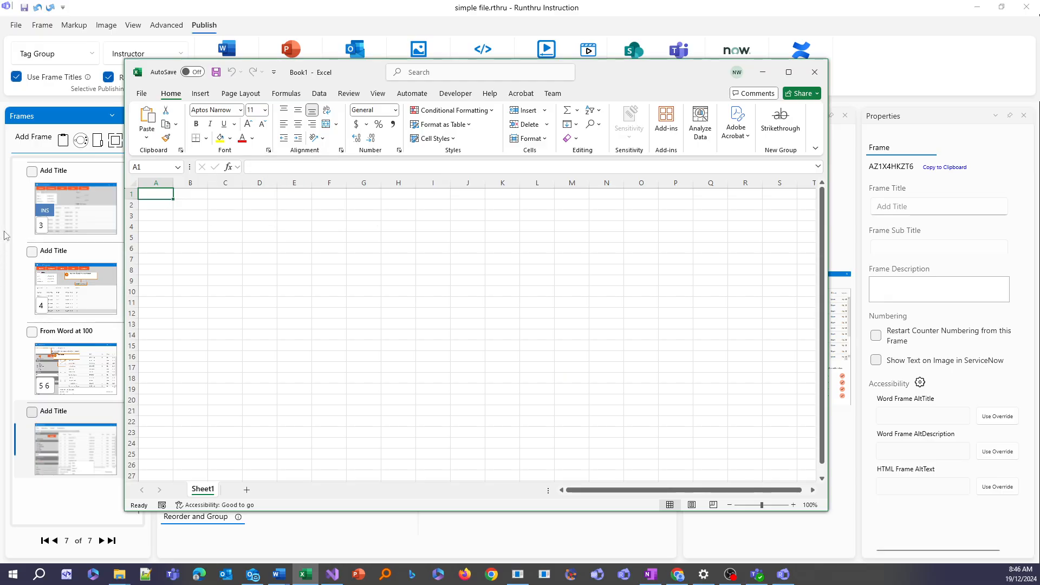
pyautogui.click(81, 141)
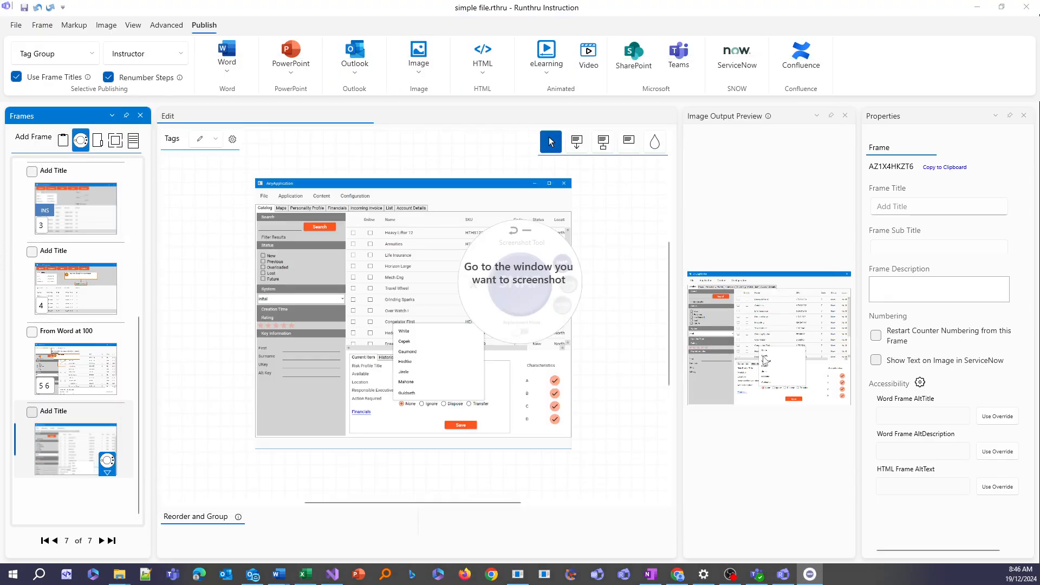
pyautogui.hotkey('alt', 'Tab')
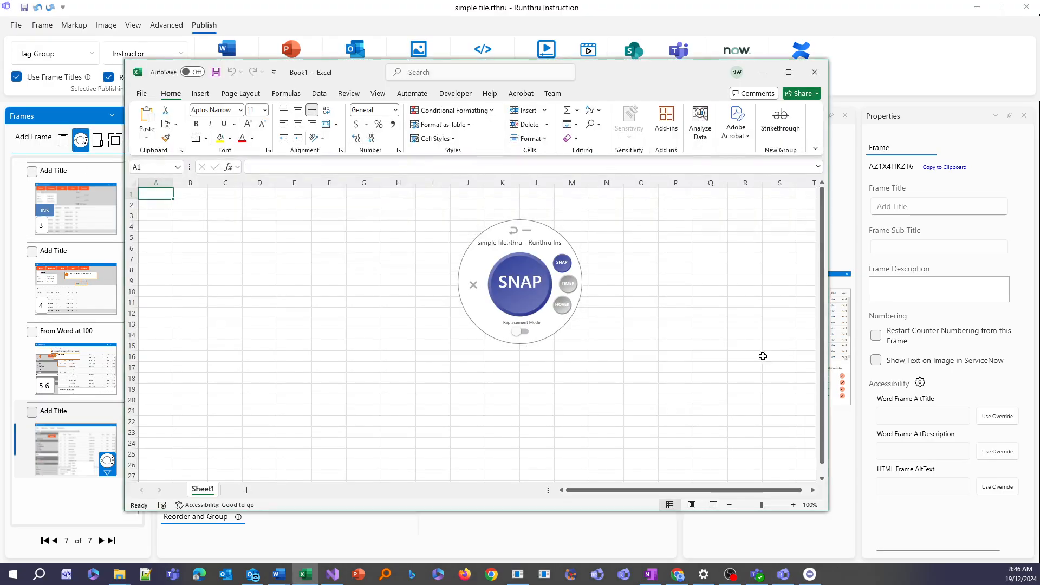
pyautogui.moveTo(491, 242); pyautogui.dragTo(264, 212)
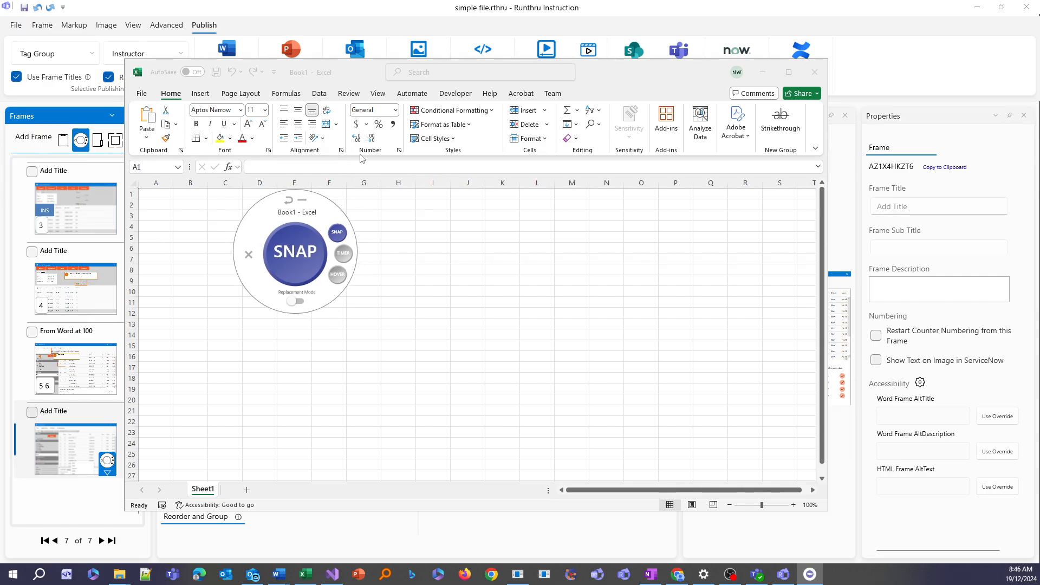
pyautogui.click(381, 69)
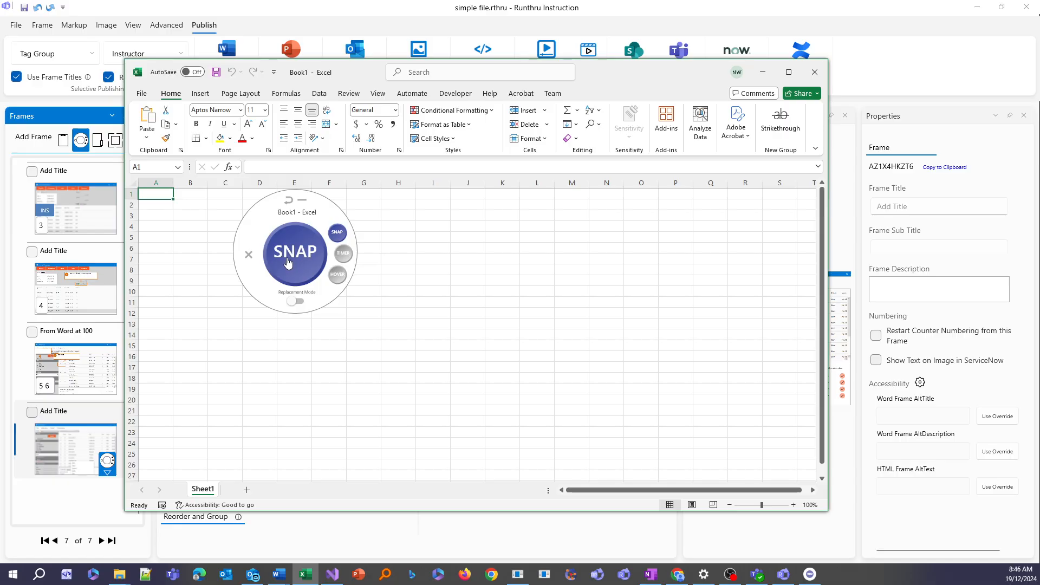
# Step: Capture the Excel window with its Alignment Settings tooltip as a new frame using Timer mode, and close the Screenshot Tool
pyautogui.click(342, 256)
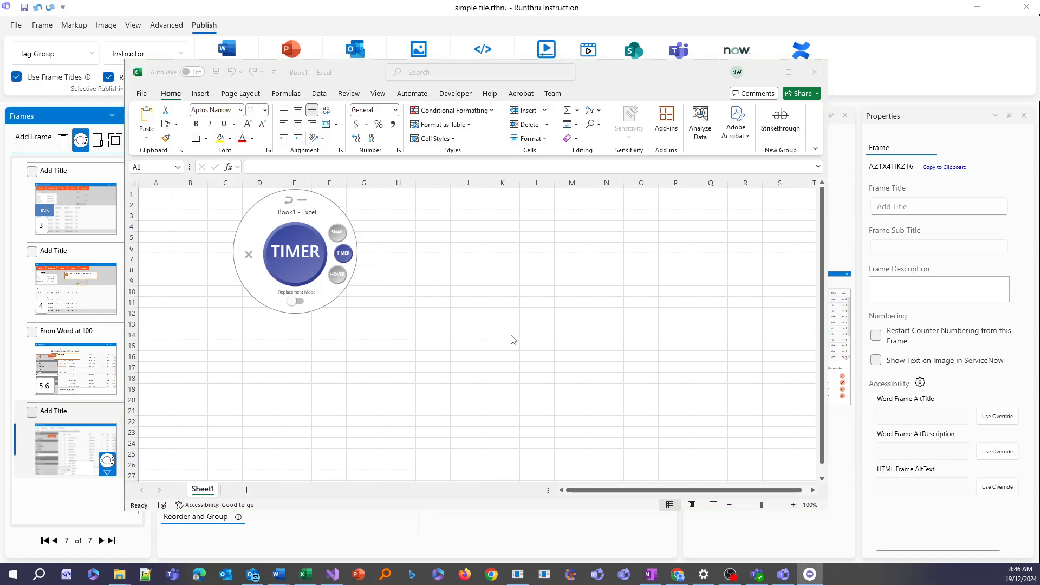
pyautogui.click(297, 258)
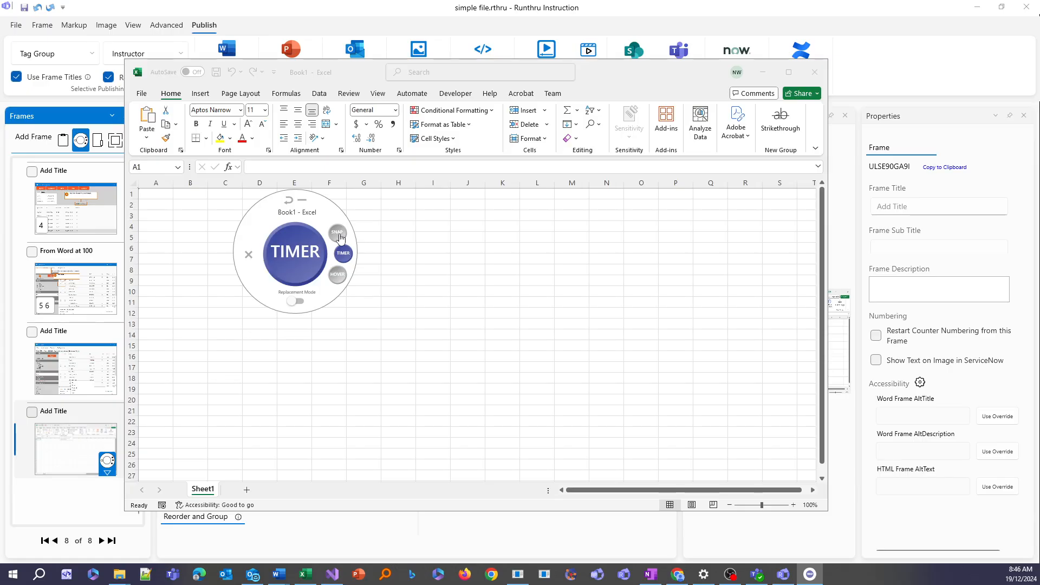
pyautogui.click(340, 237)
pyautogui.click(78, 454)
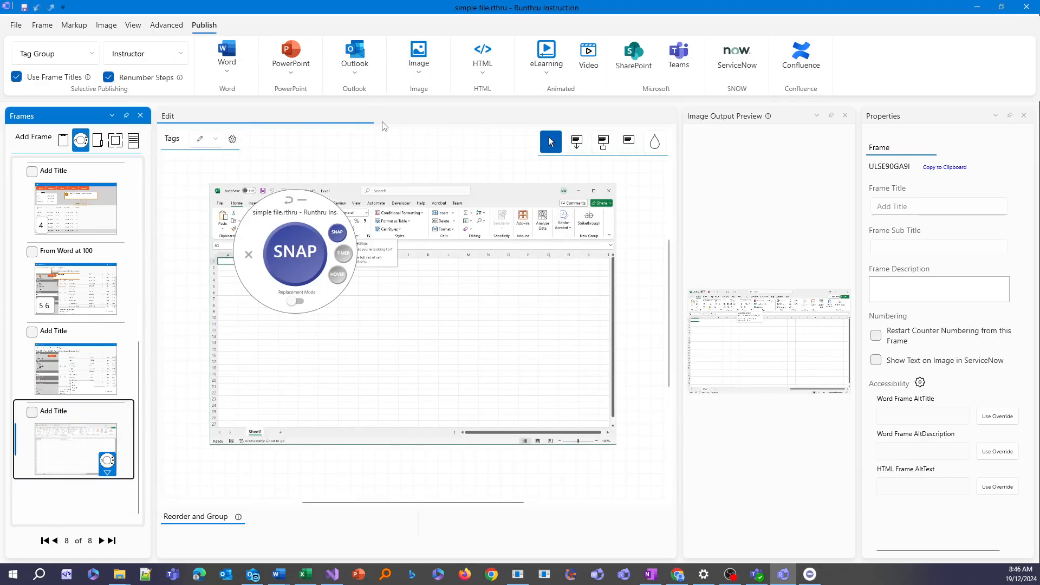
pyautogui.click(248, 254)
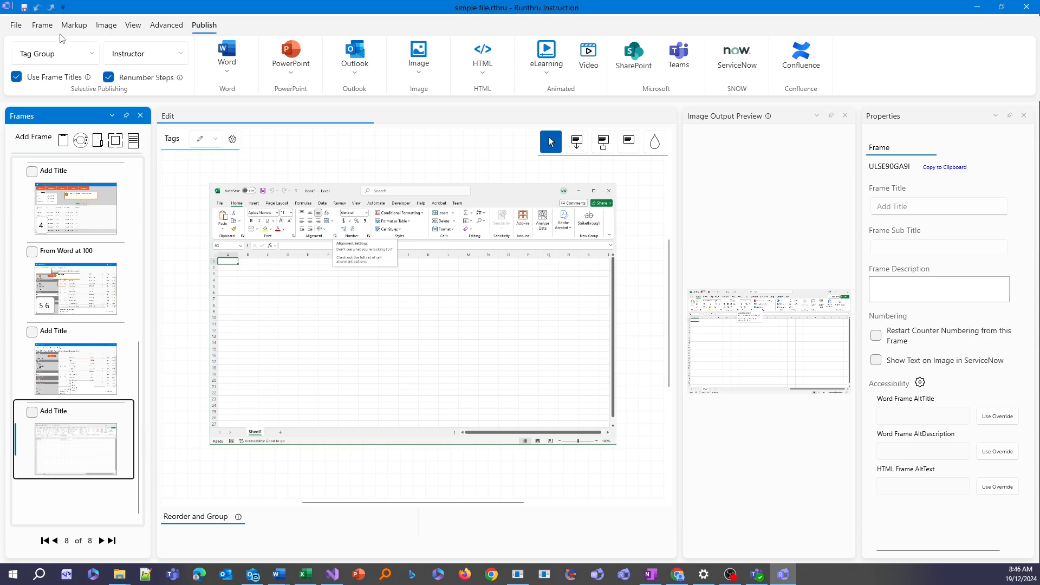
# Step: Reopen the Screenshot Tool in Runthru Instruction, switch it to Hover mode, and close it
pyautogui.click(80, 141)
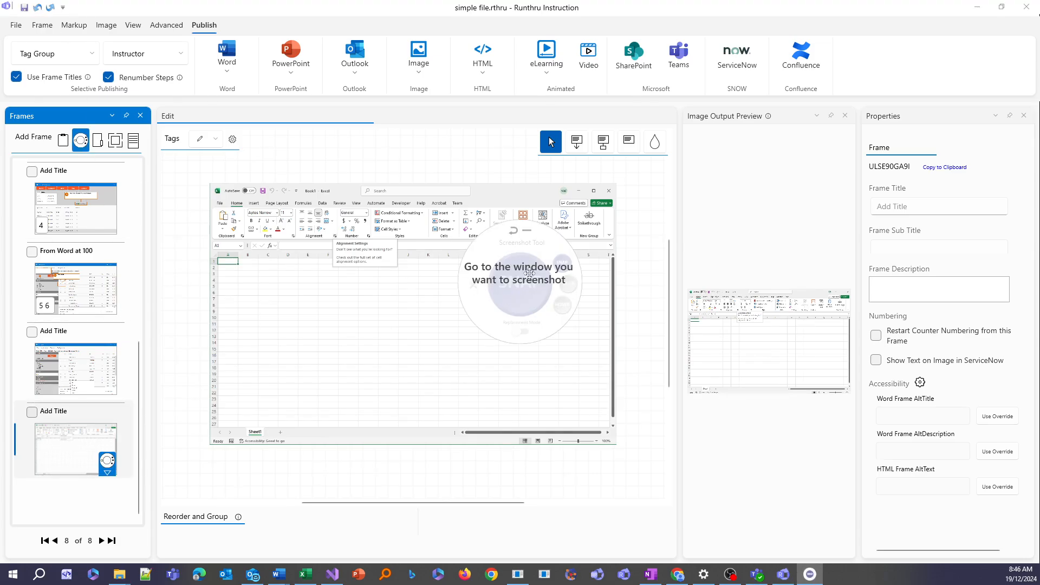
pyautogui.click(563, 305)
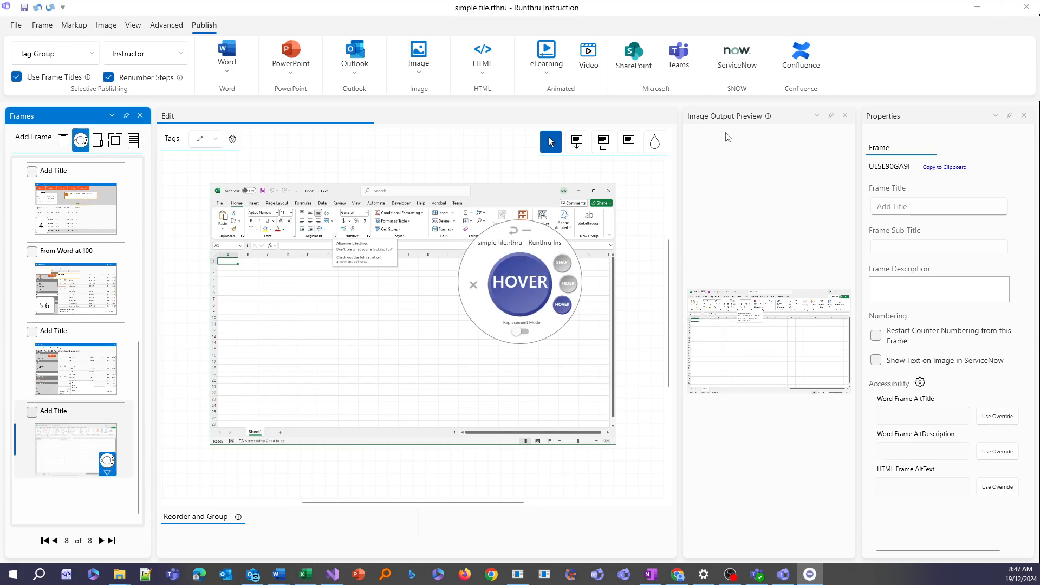
pyautogui.click(519, 282)
pyautogui.click(473, 286)
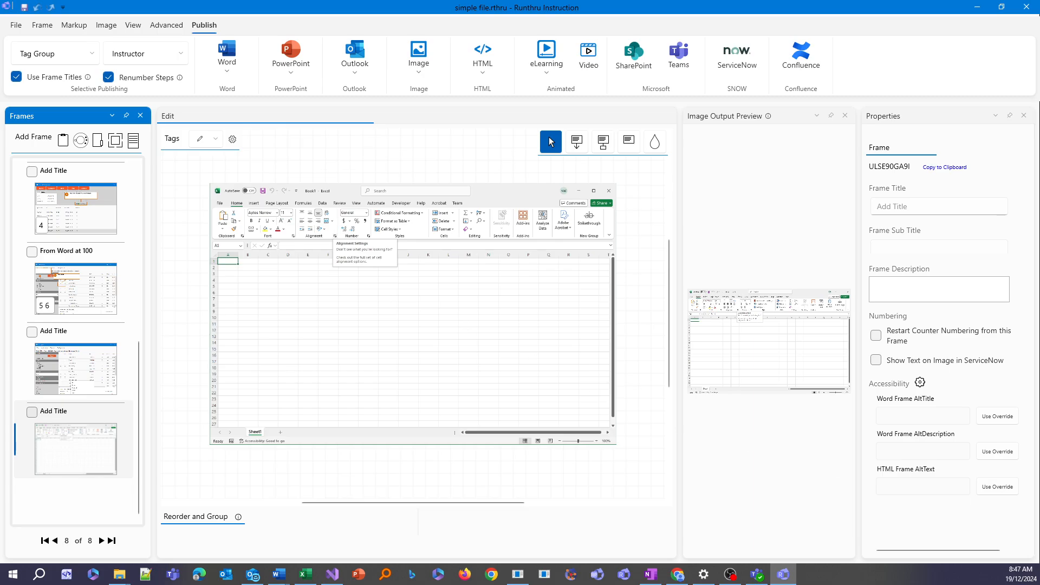
# Step: Open the Topics text frame and review its list of things to talk about
pyautogui.scroll(5, 80, 295)
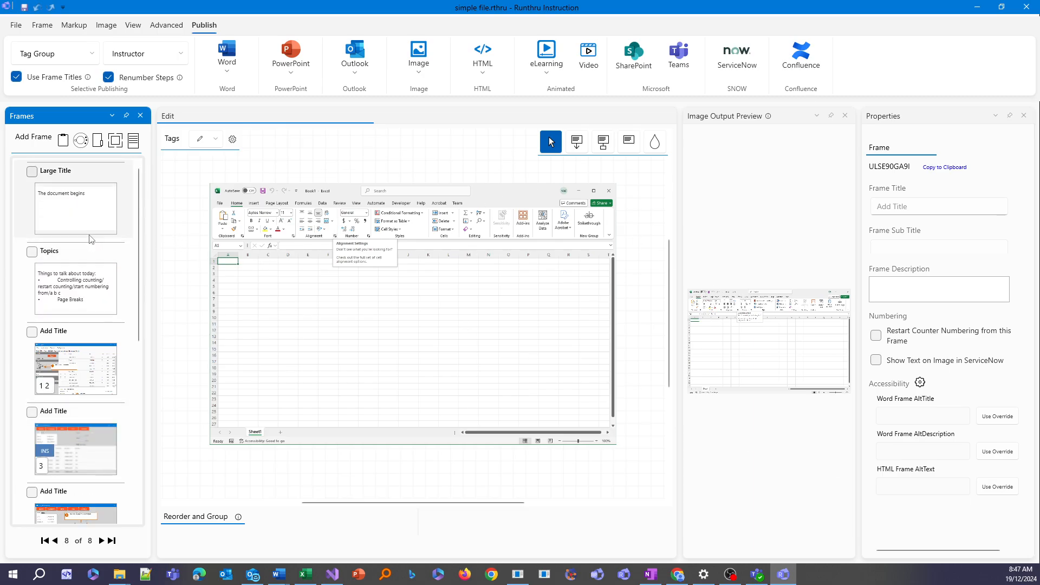
pyautogui.click(76, 288)
pyautogui.click(386, 338)
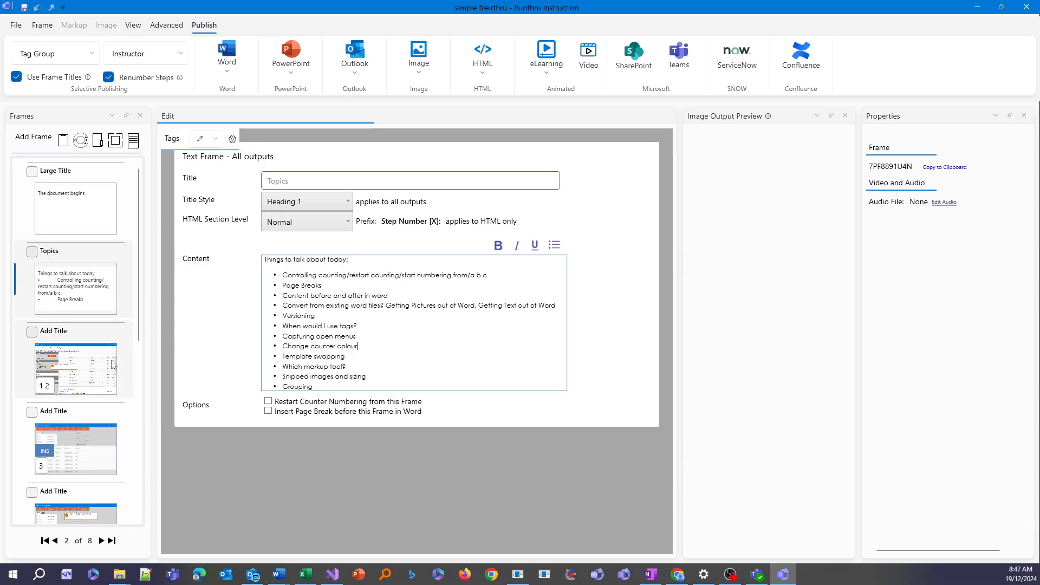
# Step: In the third frame, override the counter color of the "Press Save." text box to green
pyautogui.click(97, 368)
pyautogui.click(378, 280)
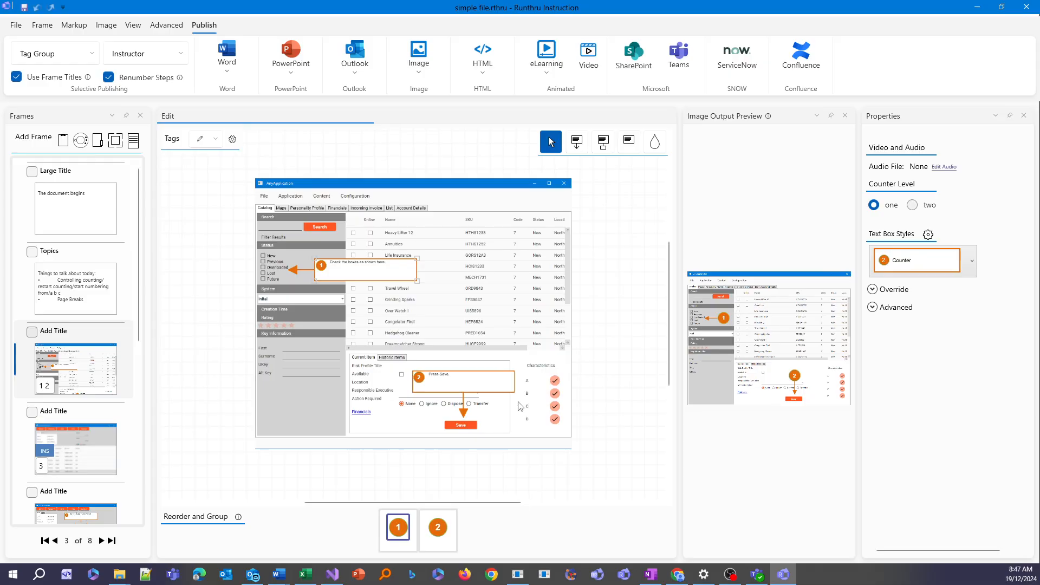
pyautogui.click(490, 382)
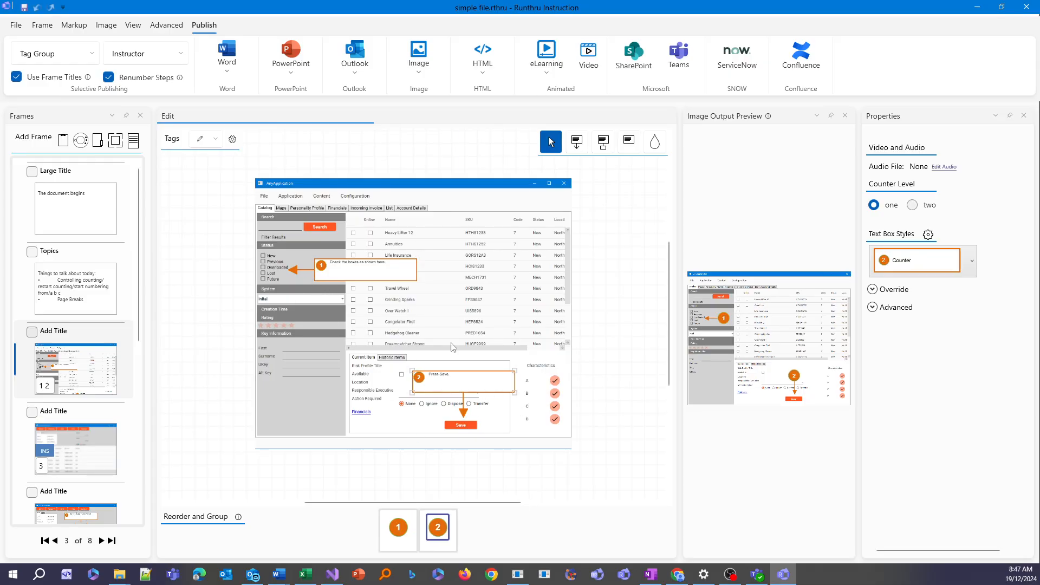
pyautogui.scroll(3, 509, 399)
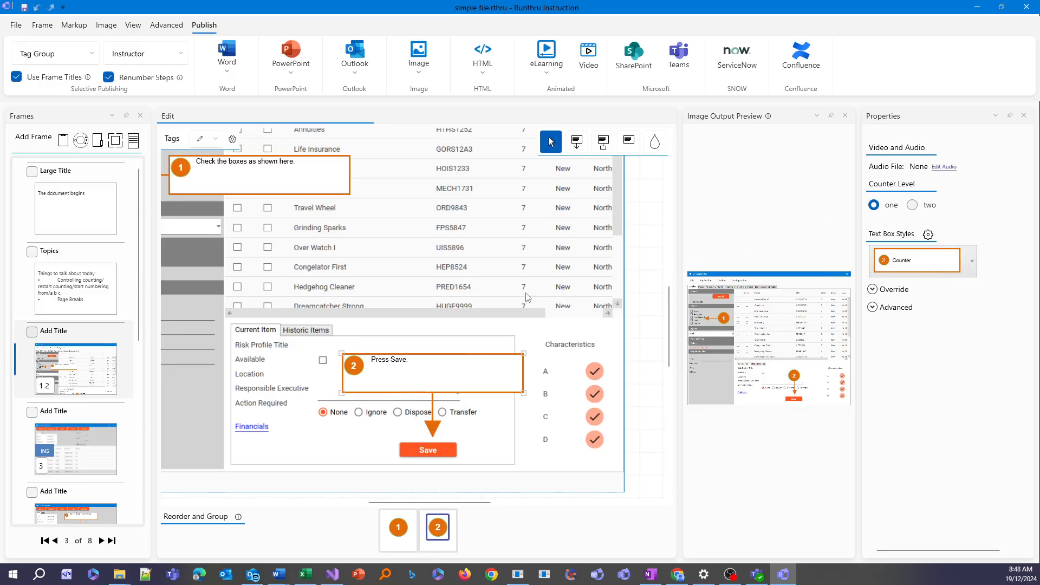
pyautogui.click(499, 272)
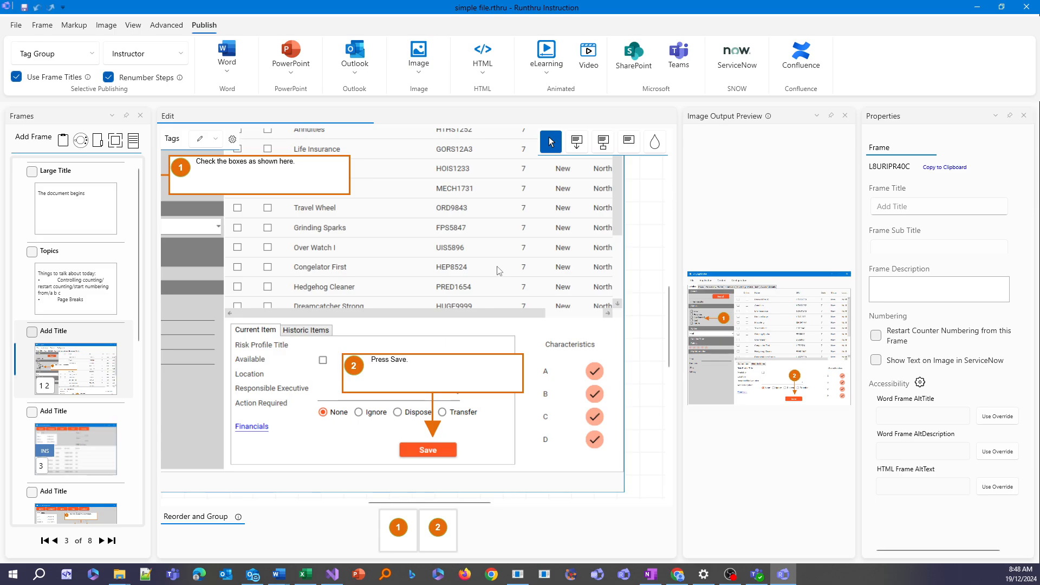
pyautogui.click(471, 379)
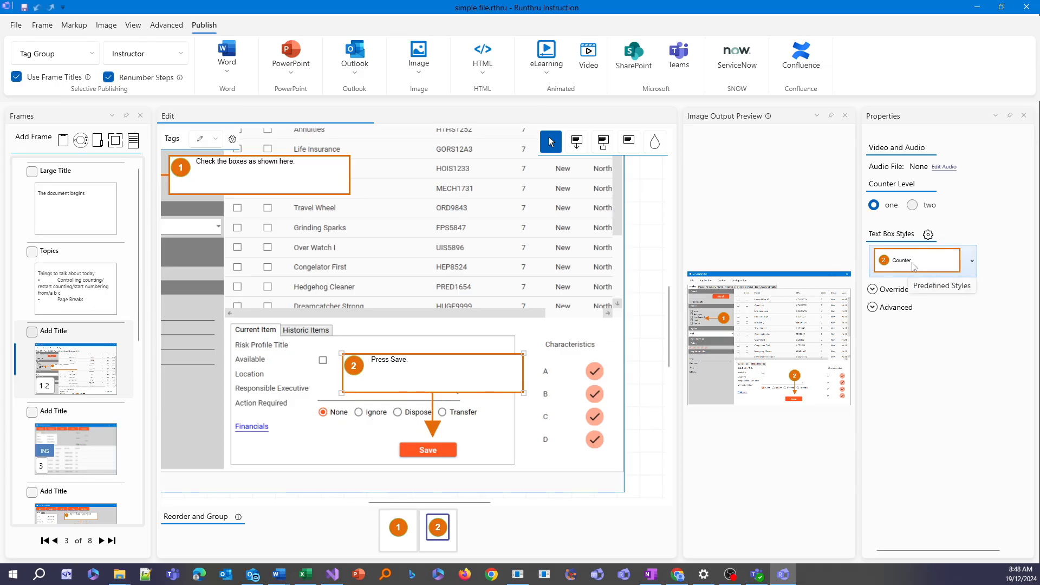
pyautogui.click(873, 289)
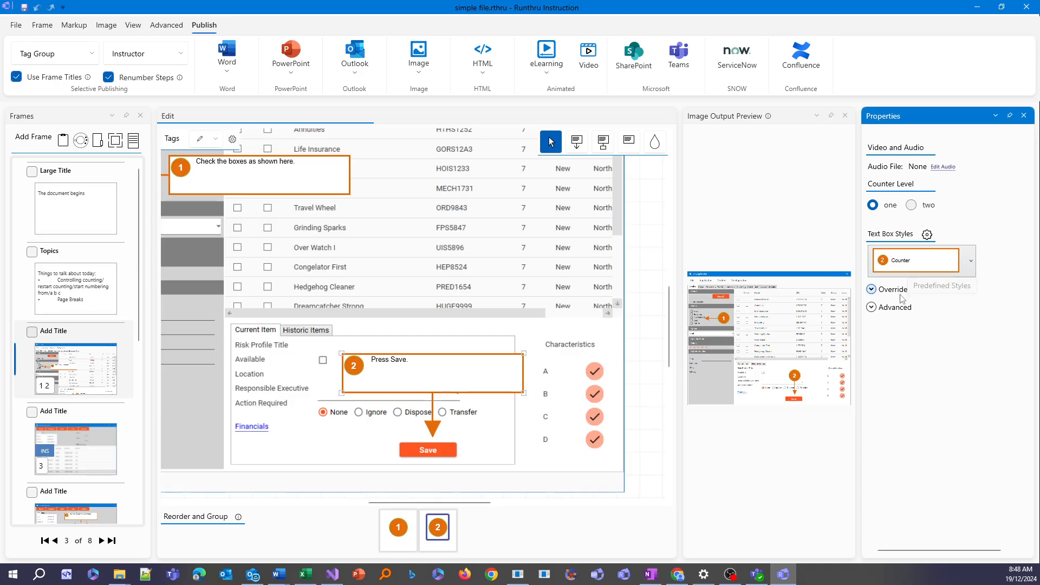
pyautogui.scroll(-3, 989, 432)
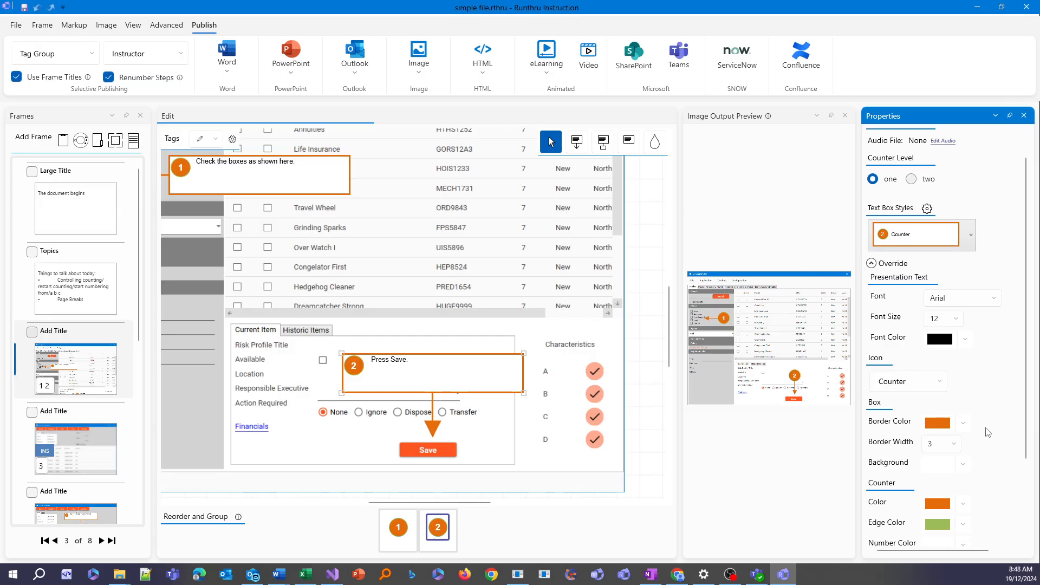
pyautogui.click(965, 453)
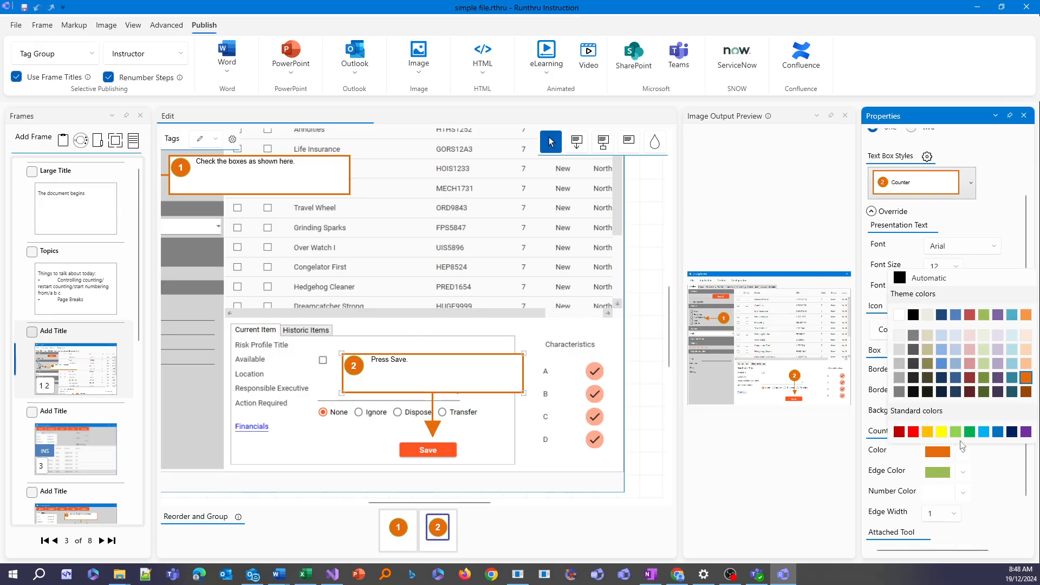
pyautogui.click(968, 433)
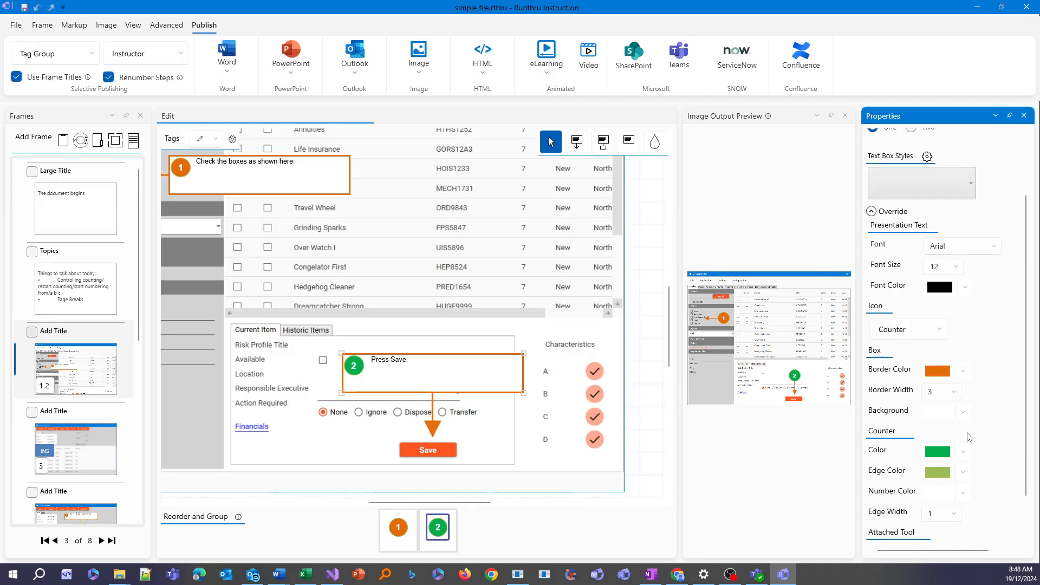
pyautogui.click(504, 313)
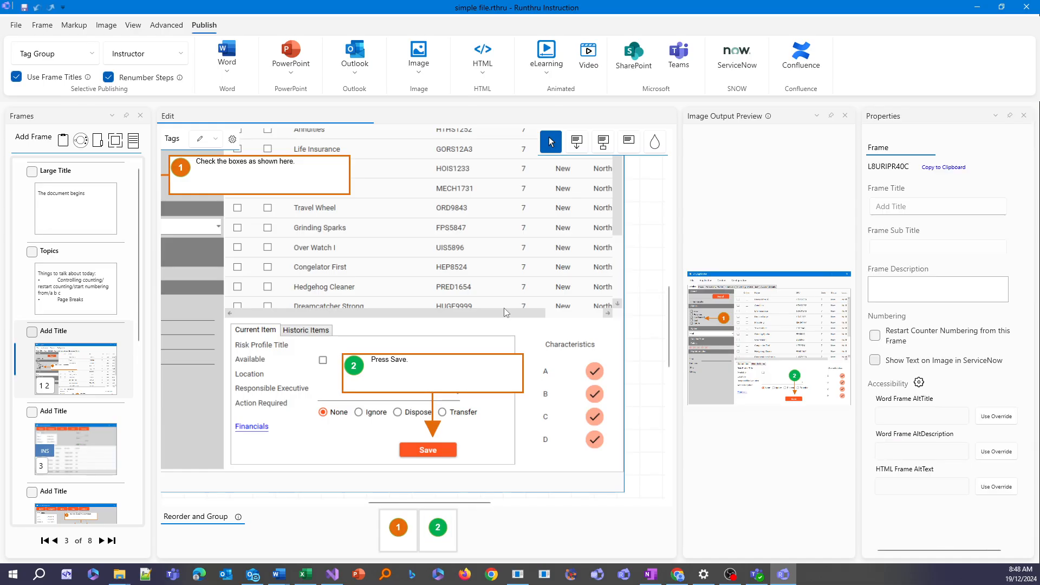
# Step: Reapply the Counter text box style to the "Press Save." text box in the third frame
pyautogui.click(434, 389)
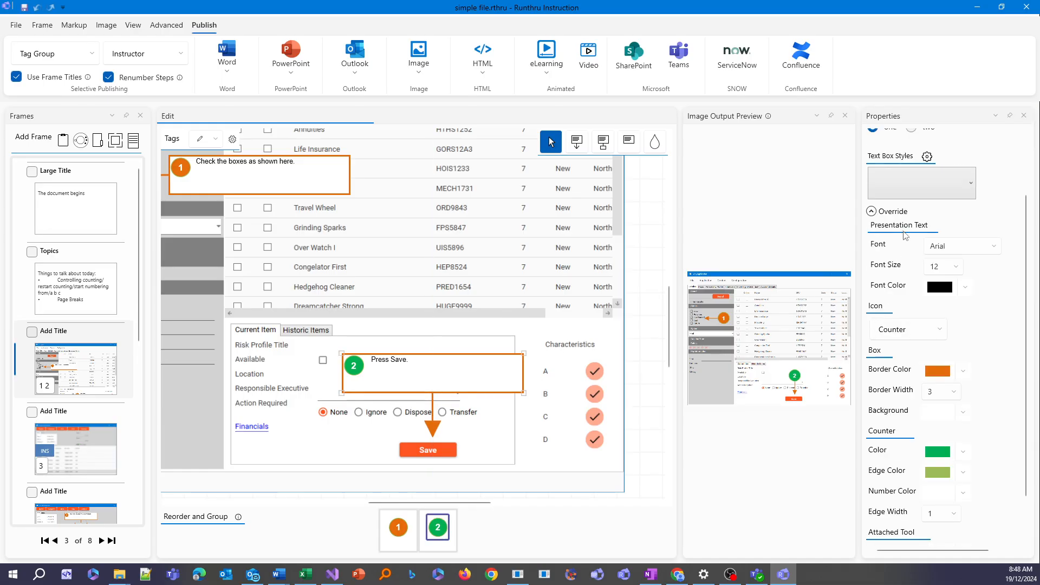
pyautogui.scroll(1, 921, 222)
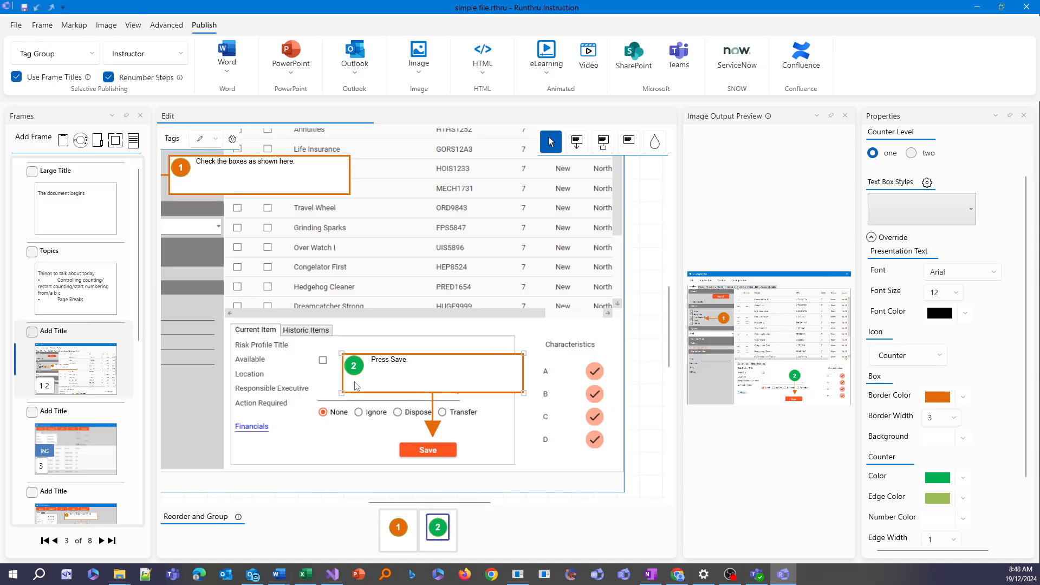
pyautogui.click(938, 214)
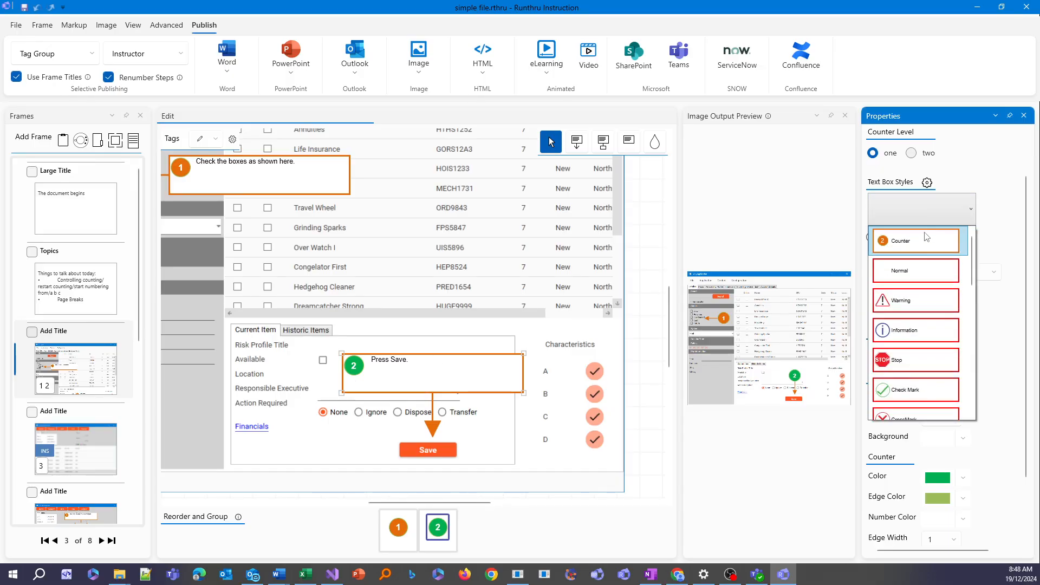
pyautogui.click(891, 243)
pyautogui.click(431, 297)
pyautogui.click(475, 362)
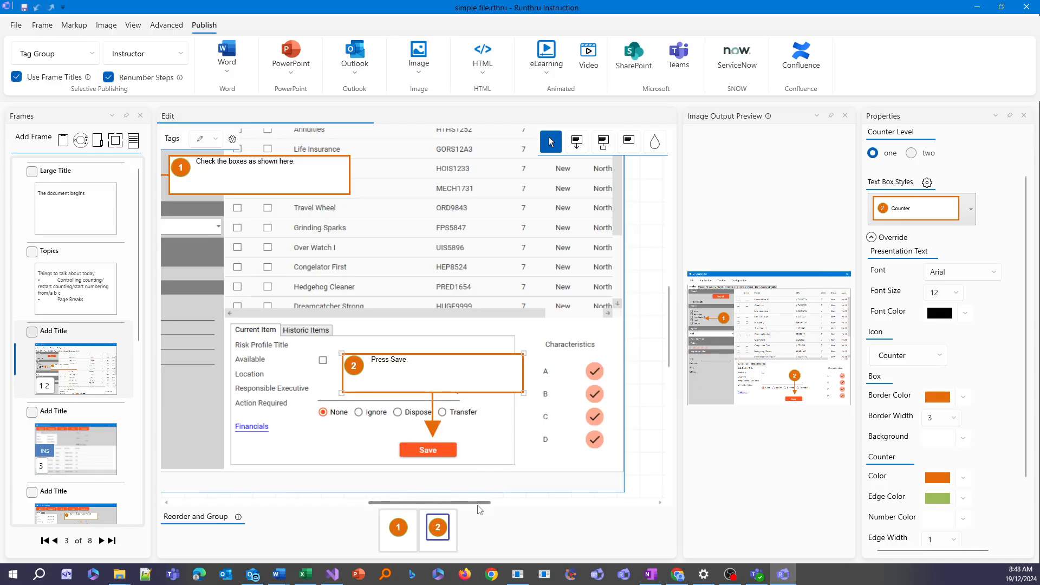
pyautogui.scroll(1, 358, 238)
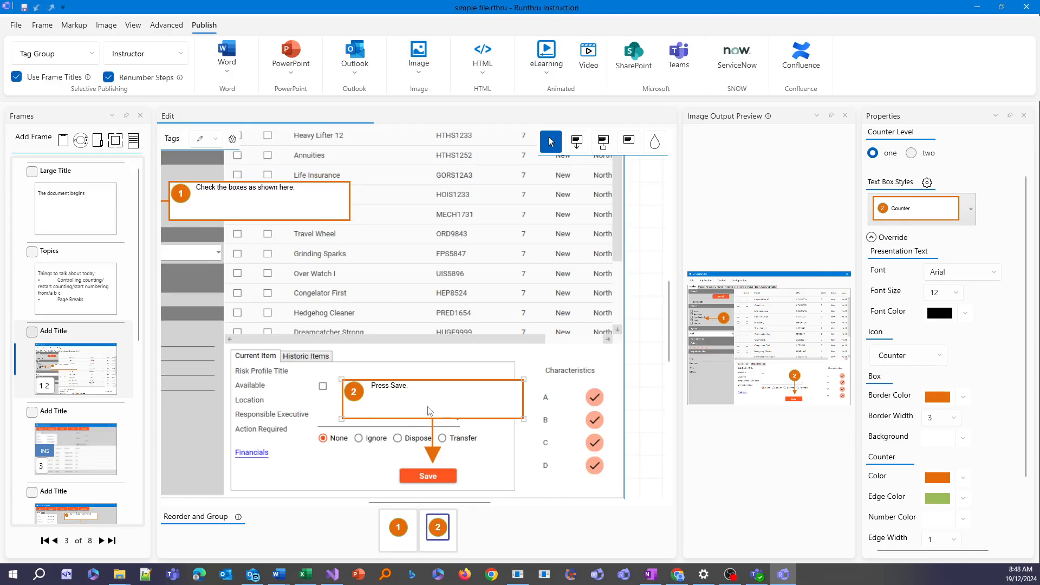
# Step: In the Styles and Templates settings, set the Counter style's counter color to light blue, apply the change, and close the settings
pyautogui.click(929, 185)
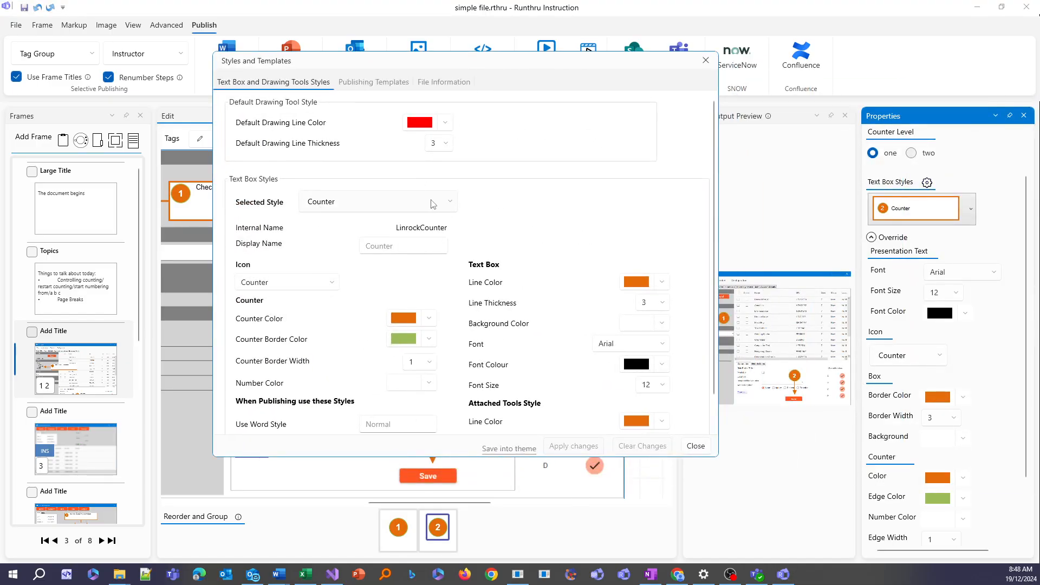
pyautogui.click(397, 204)
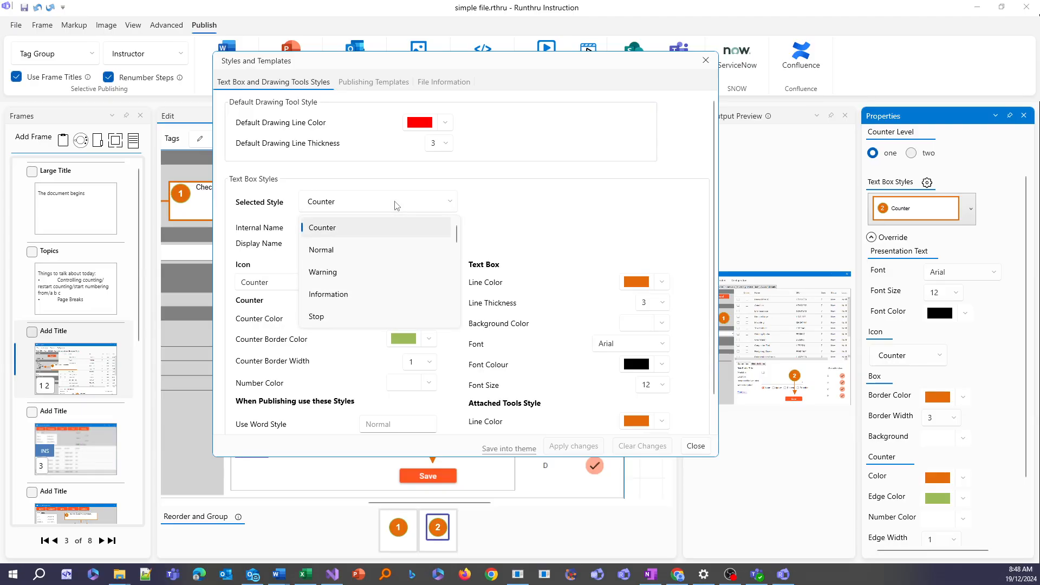
pyautogui.click(397, 205)
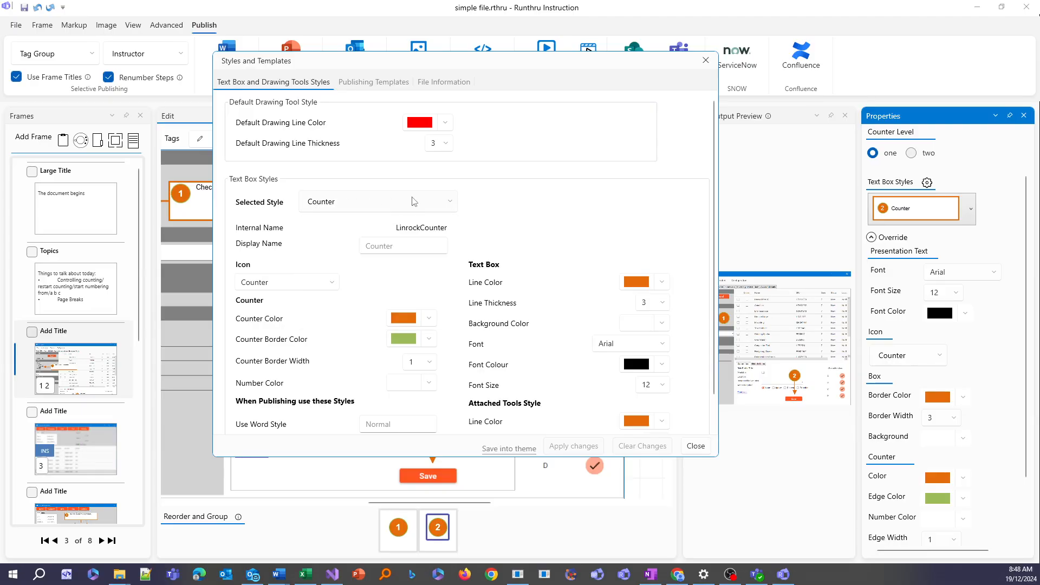
pyautogui.click(436, 318)
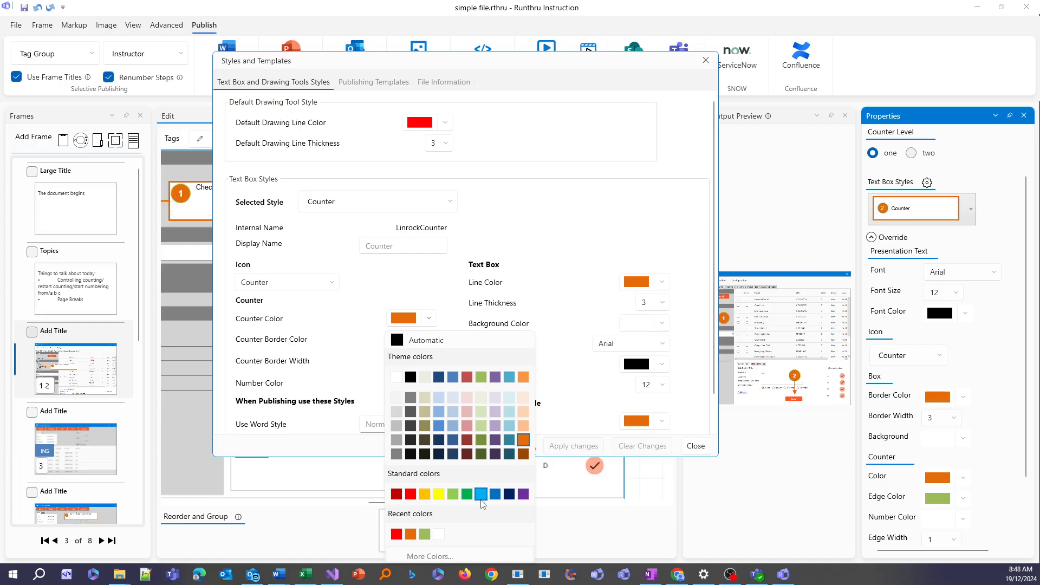
pyautogui.click(480, 494)
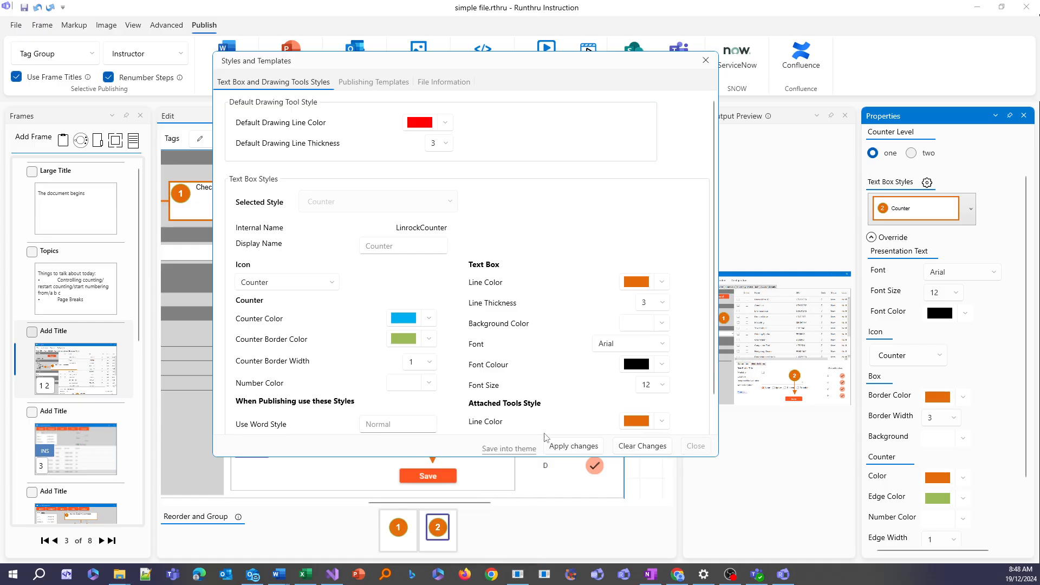
pyautogui.moveTo(420, 60); pyautogui.dragTo(708, 45)
pyautogui.click(861, 431)
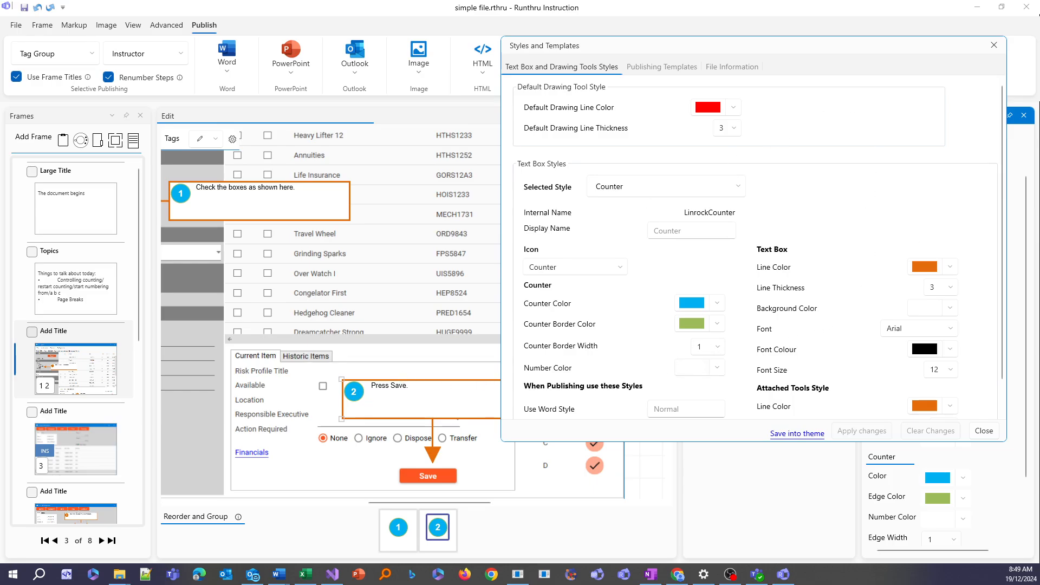
pyautogui.click(995, 45)
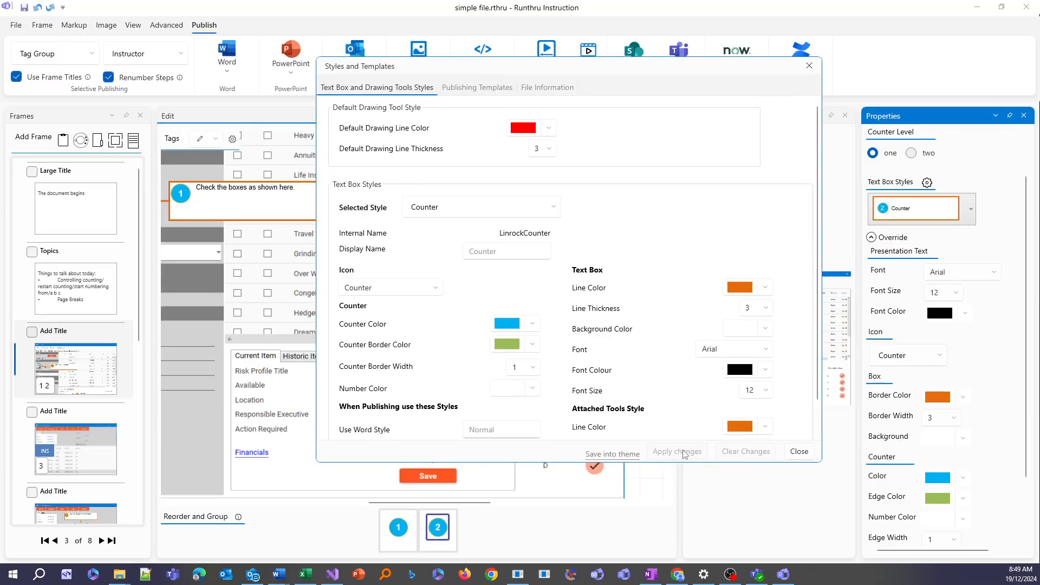
pyautogui.click(809, 66)
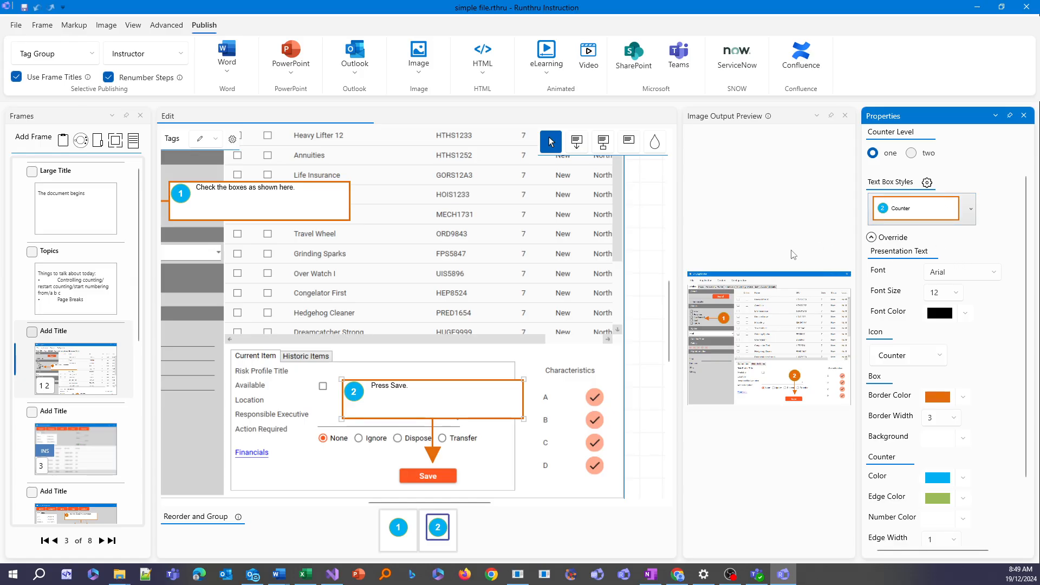
pyautogui.click(17, 26)
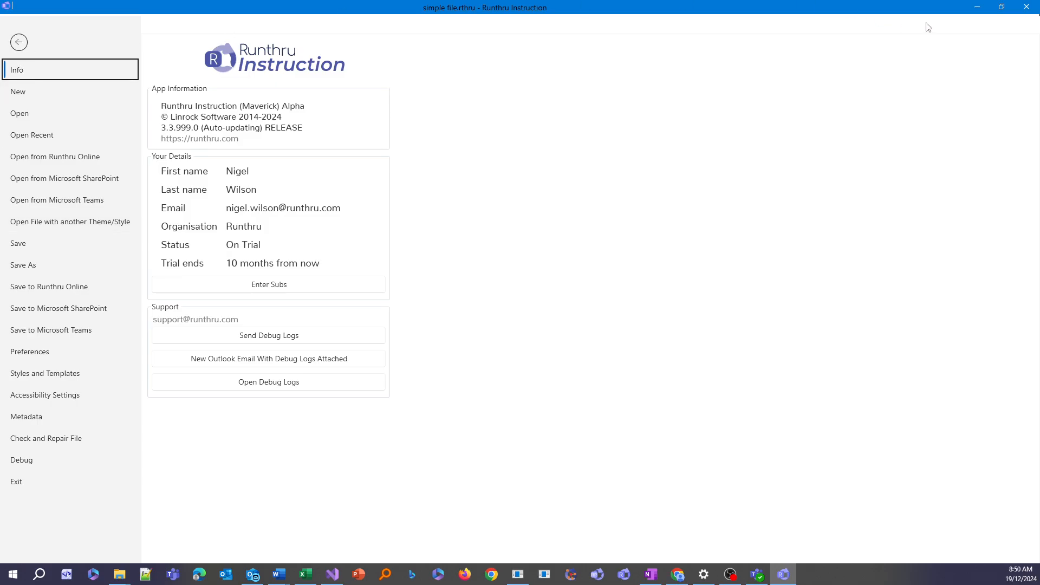
pyautogui.click(1026, 9)
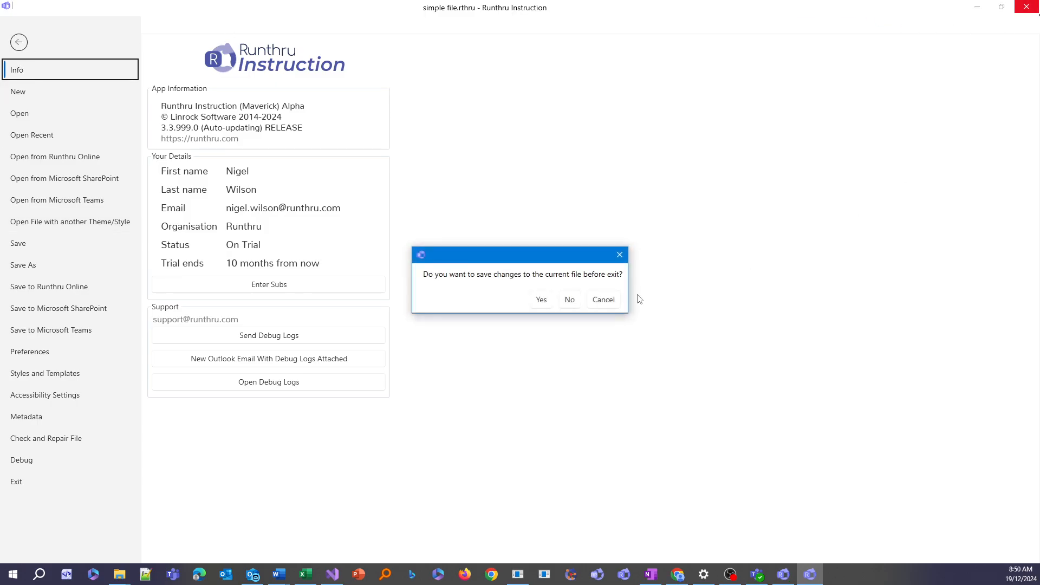
pyautogui.click(597, 304)
pyautogui.click(15, 43)
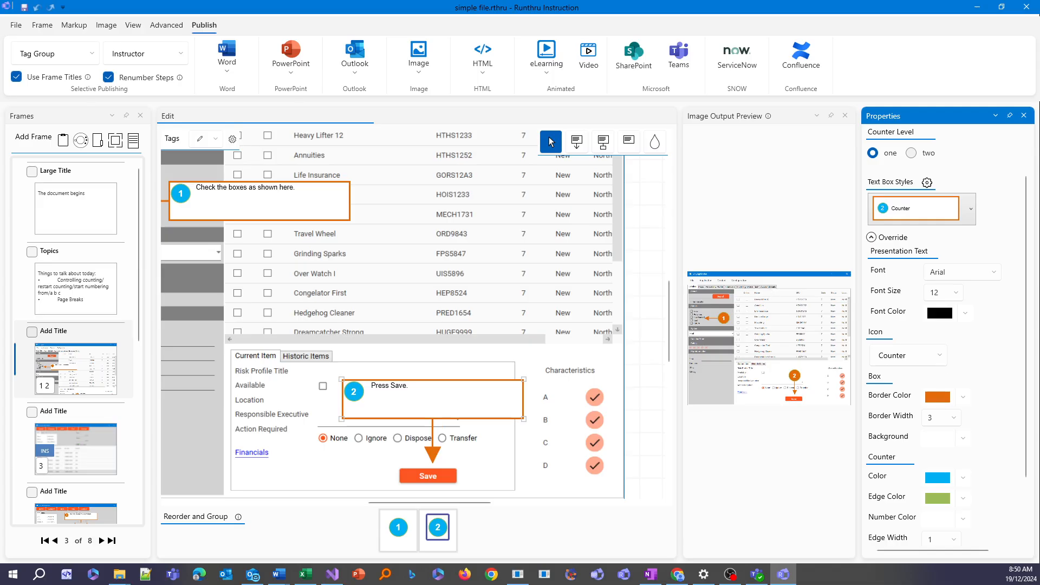
# Step: Open the Topics text frame and review the items from "Which markup tool?" to "Grouping"
pyautogui.click(73, 293)
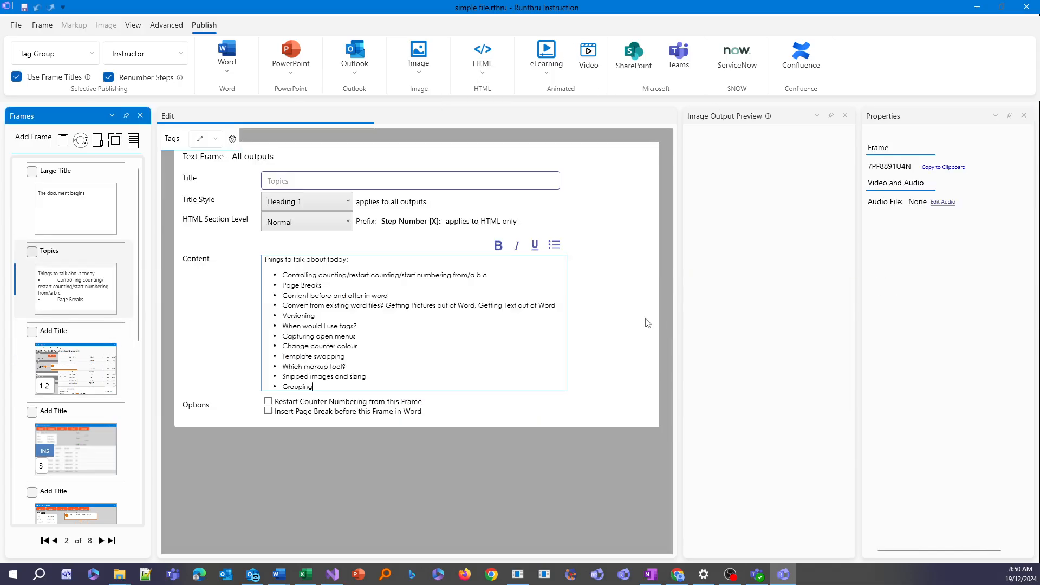
pyautogui.click(387, 336)
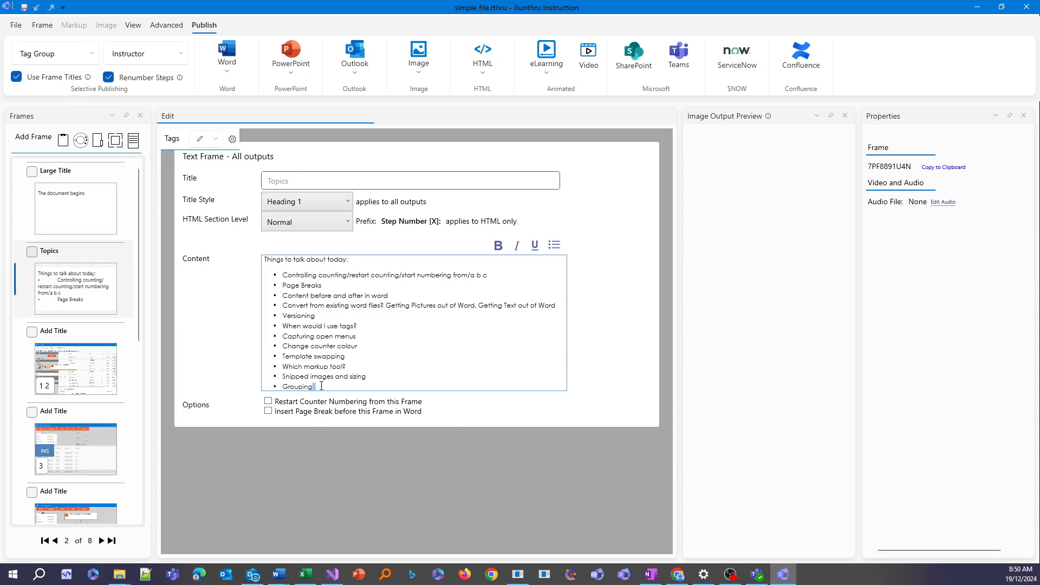
pyautogui.moveTo(321, 385); pyautogui.dragTo(268, 367)
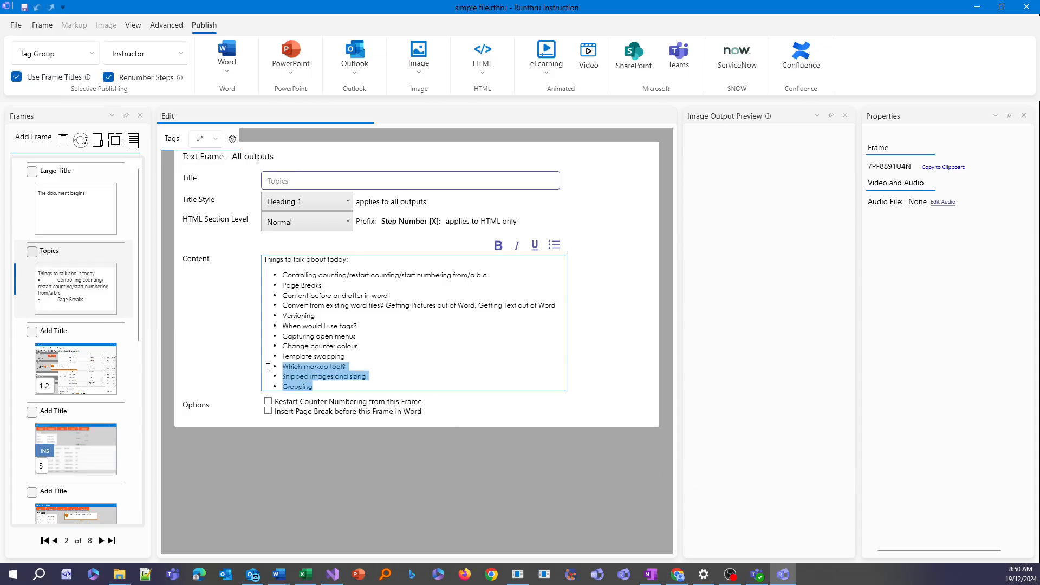
pyautogui.click(403, 368)
pyautogui.click(404, 386)
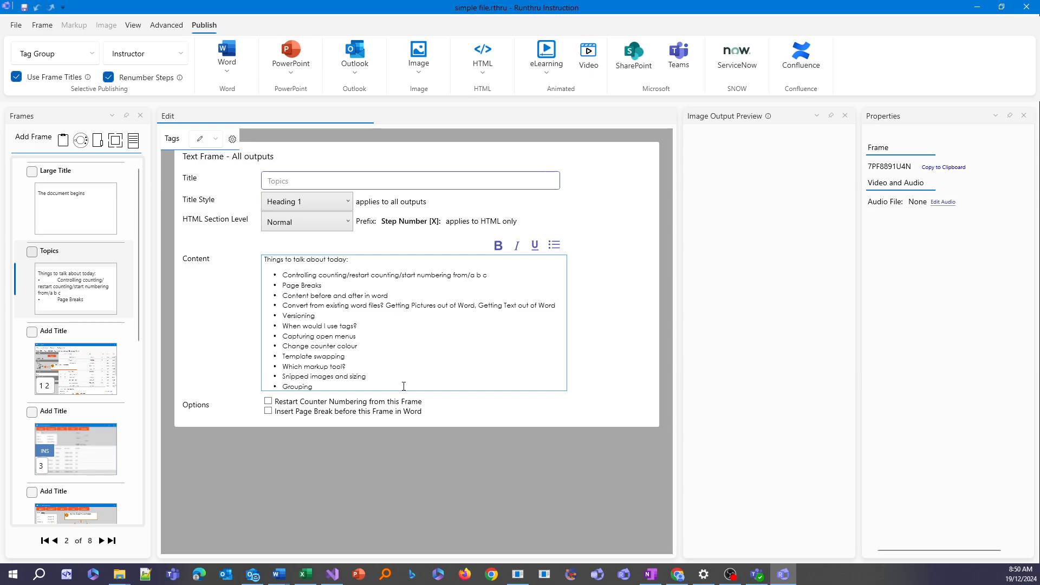
pyautogui.moveTo(373, 390); pyautogui.dragTo(269, 367)
pyautogui.click(418, 367)
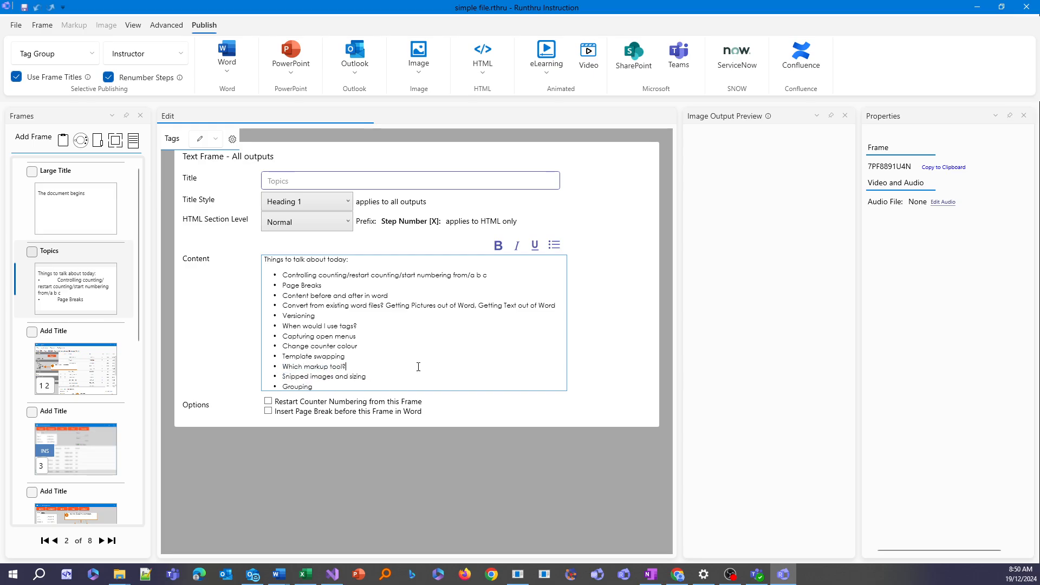
# Step: Return to the third frame and examine the available markup tools and its two numbered text boxes
pyautogui.click(106, 383)
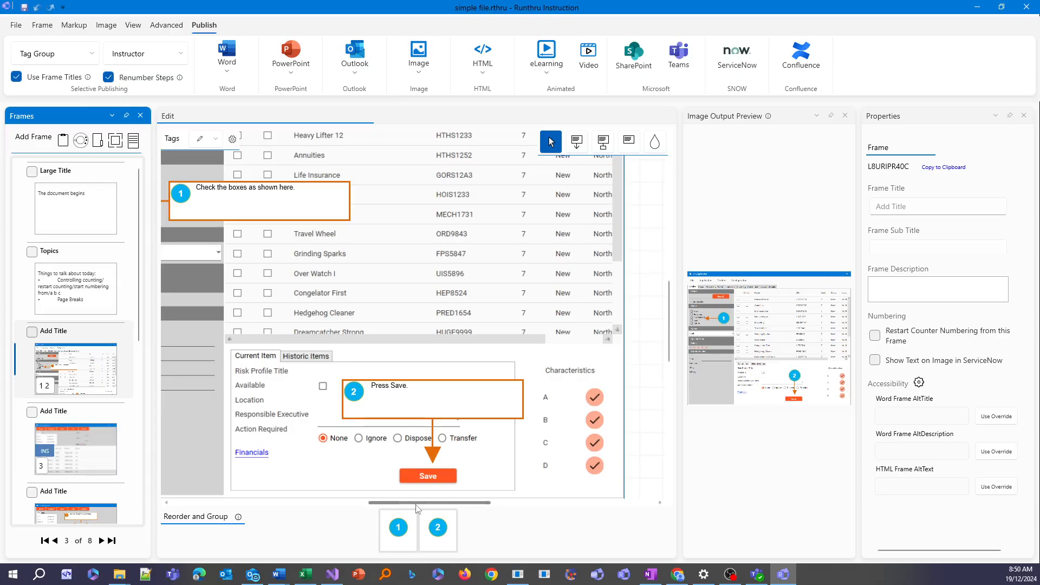
pyautogui.moveTo(418, 503); pyautogui.dragTo(392, 503)
pyautogui.scroll(3, 535, 264)
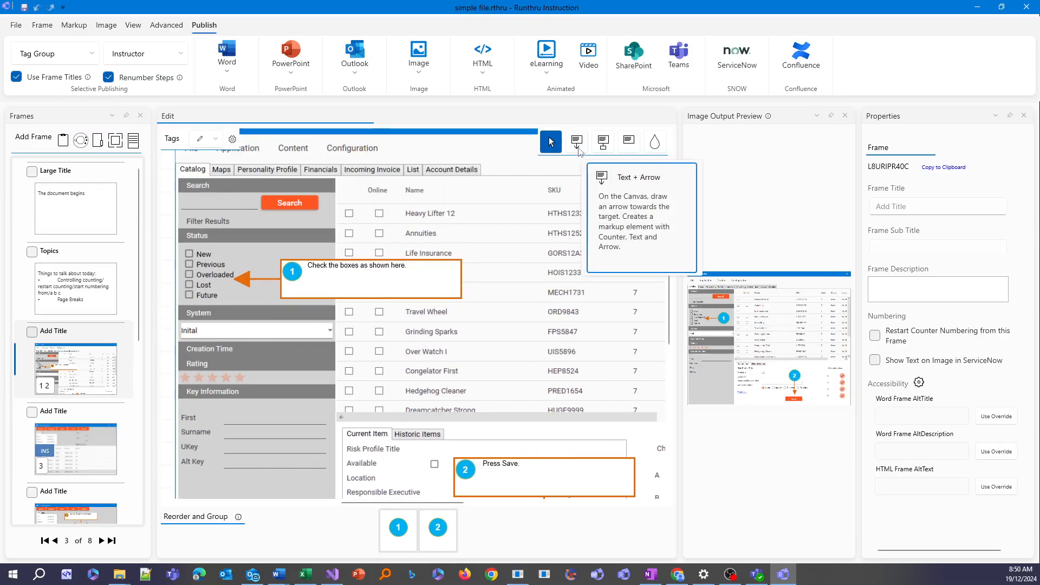
pyautogui.click(74, 26)
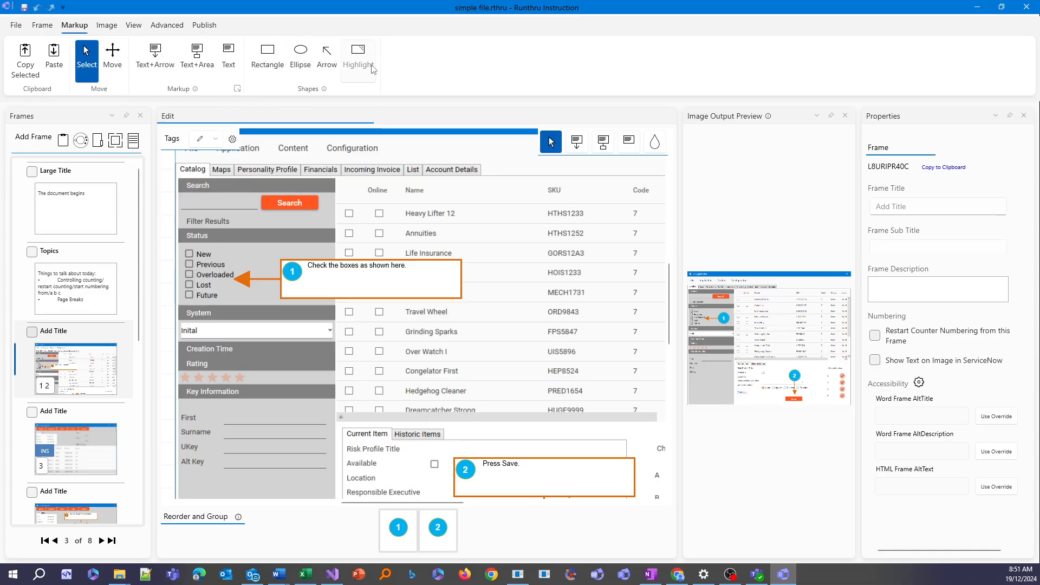
pyautogui.click(407, 553)
pyautogui.click(430, 549)
pyautogui.click(406, 548)
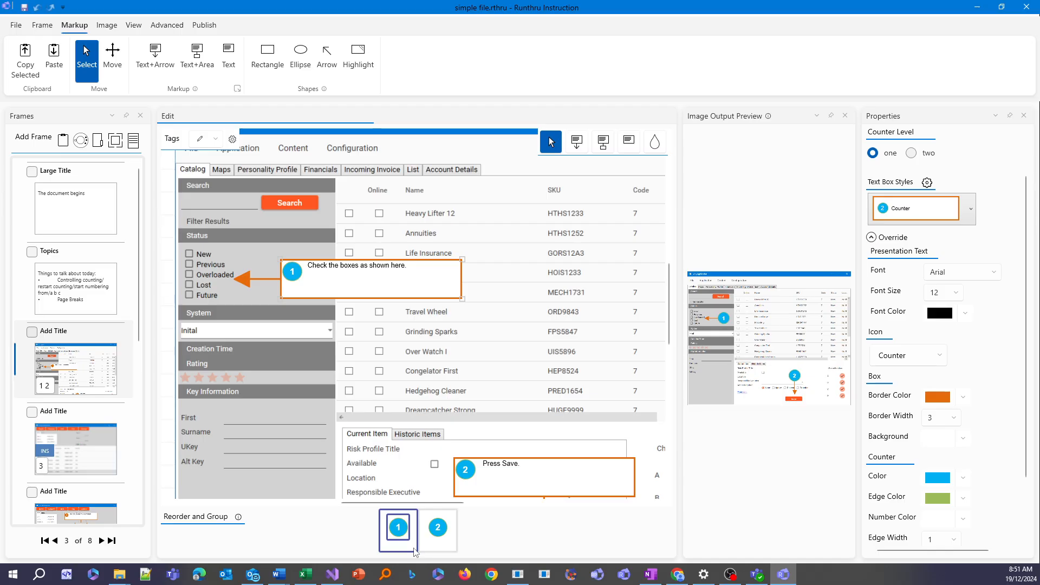
pyautogui.click(437, 551)
pyautogui.click(398, 553)
# Step: Add a Text+Arrow markup pointing at the Account Details tab, with the text "adipiscing nibh dolore euismod lorem. lorem nonummy amet ut erat."
pyautogui.click(578, 144)
pyautogui.click(603, 142)
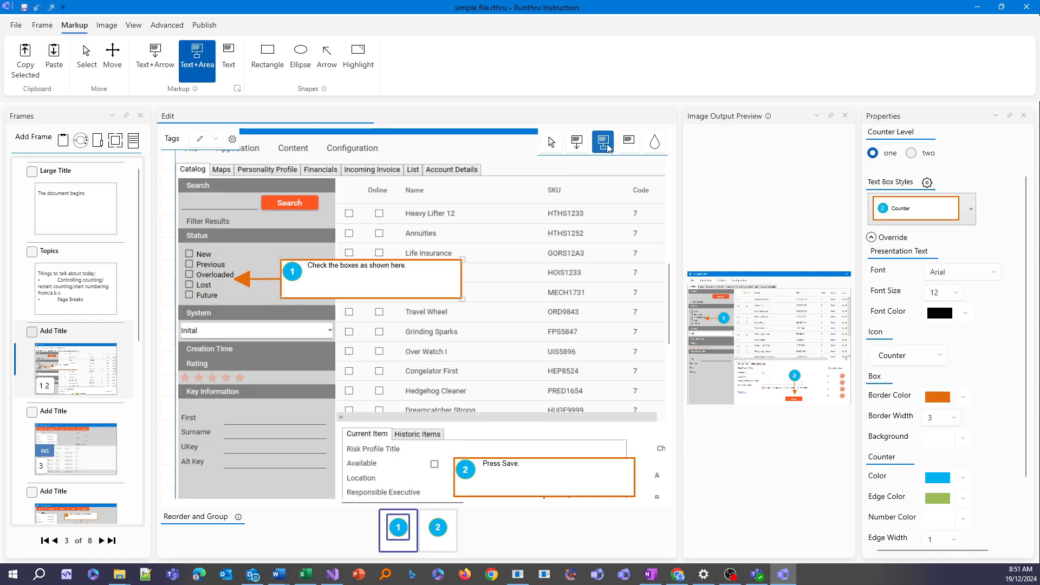
pyautogui.click(577, 145)
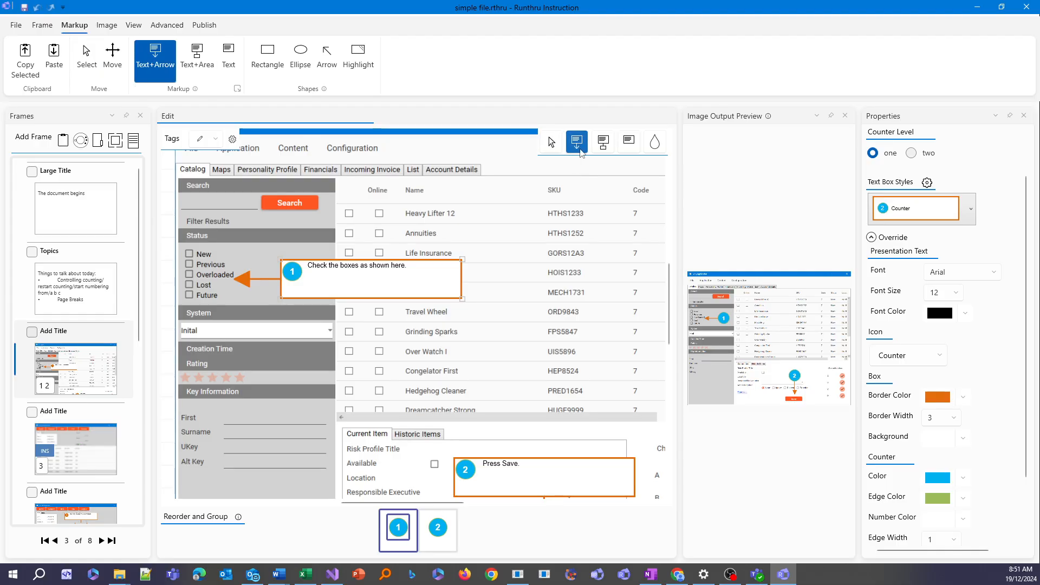
pyautogui.moveTo(515, 182); pyautogui.dragTo(480, 175)
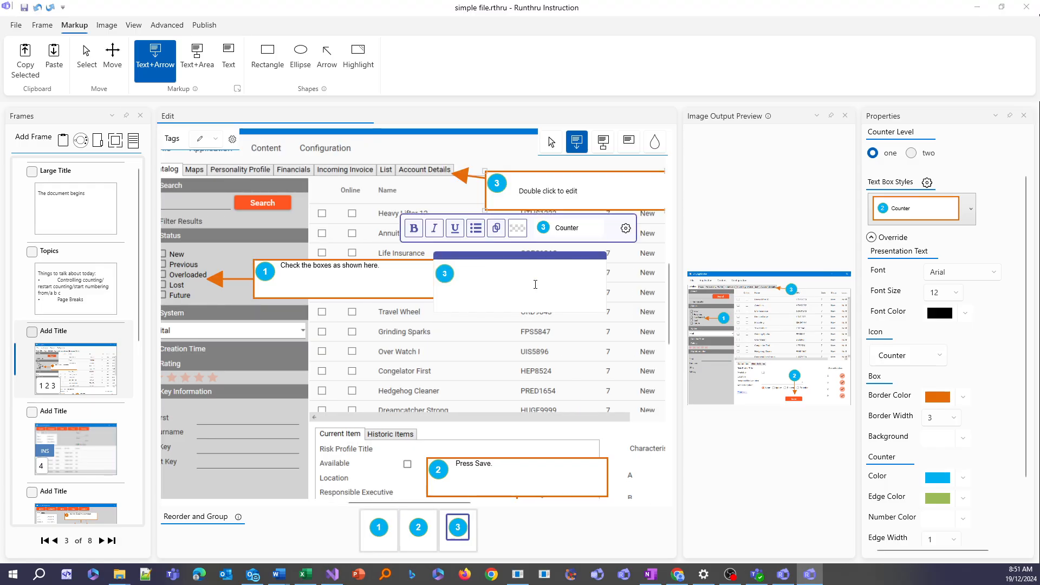
pyautogui.write('adipiscing nibh dolore euismod lorem. lorem nonummy amet ut erat.')
pyautogui.rightClick(536, 284)
pyautogui.click(580, 360)
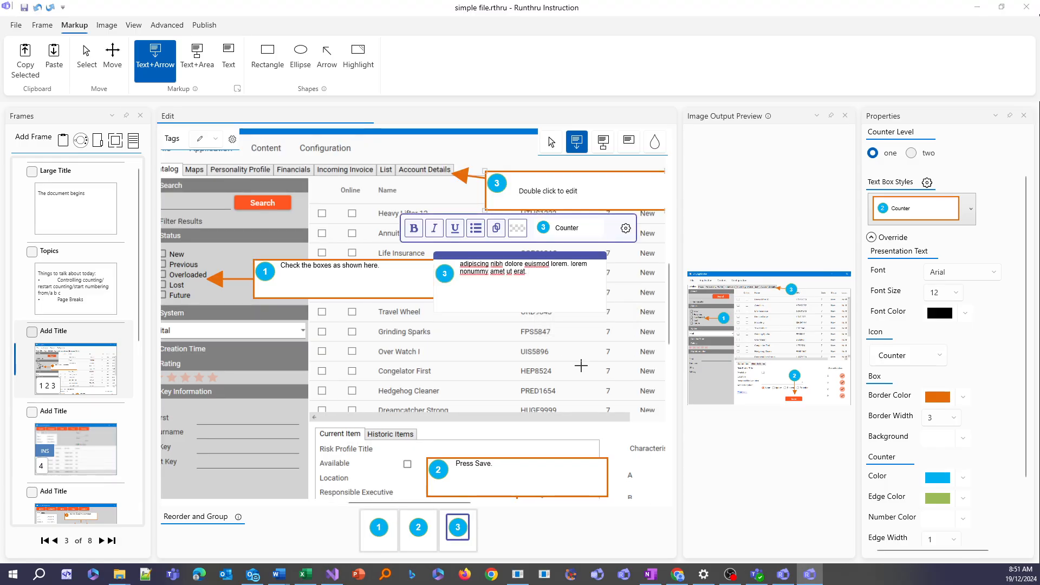
pyautogui.click(580, 366)
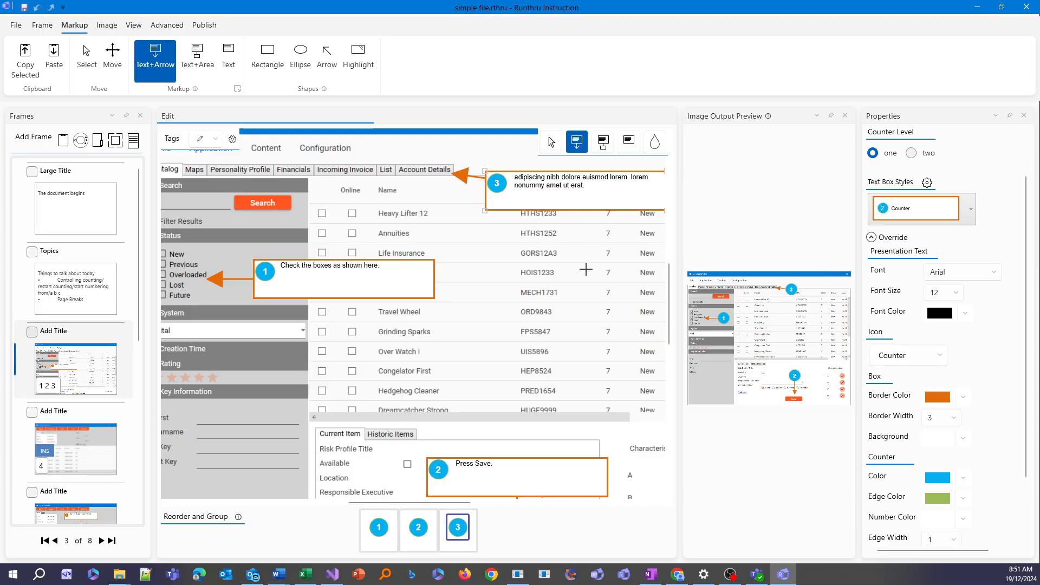
# Step: On the eighth frame, add a Text+Area markup around the eraser icon in the Editing group and paste the copied placeholder text into it
pyautogui.click(81, 457)
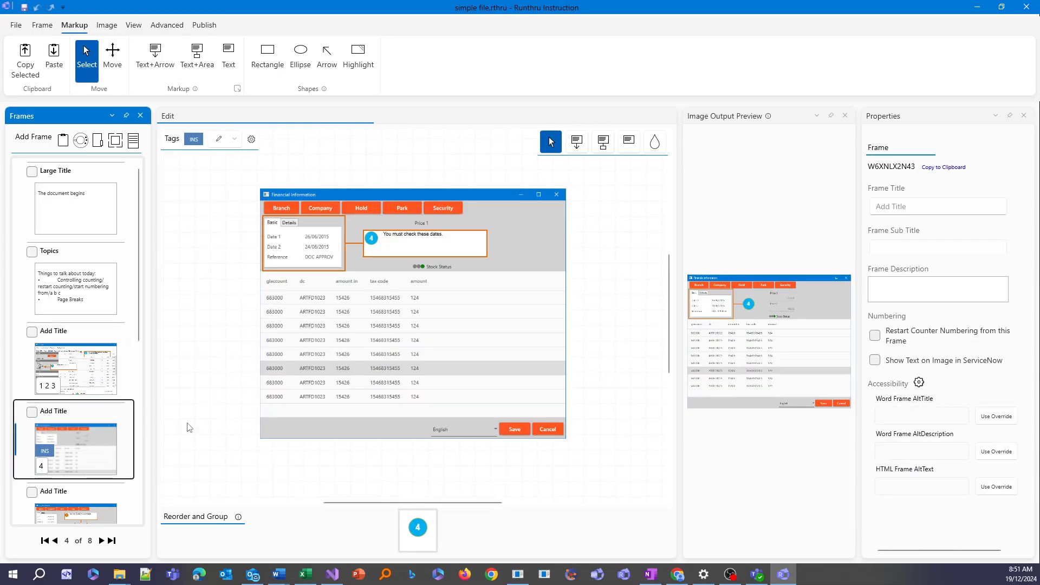
pyautogui.scroll(-5, 81, 477)
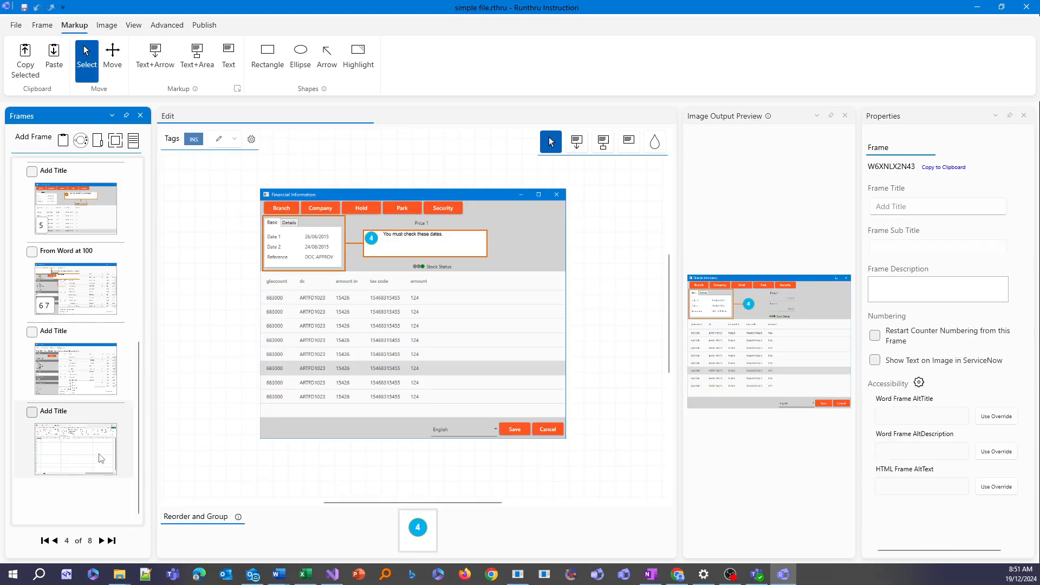
pyautogui.click(75, 448)
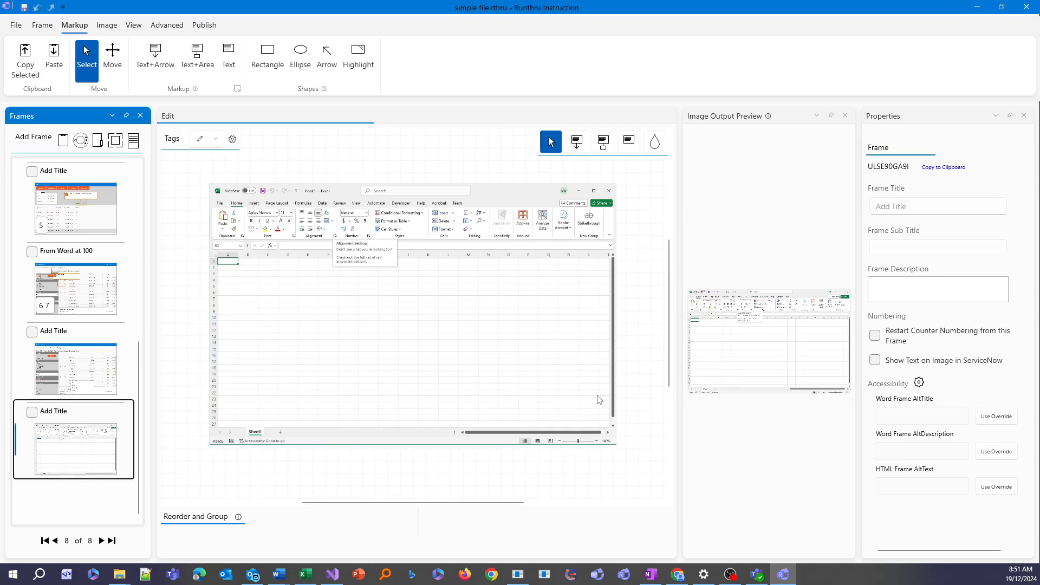
pyautogui.scroll(4, 529, 381)
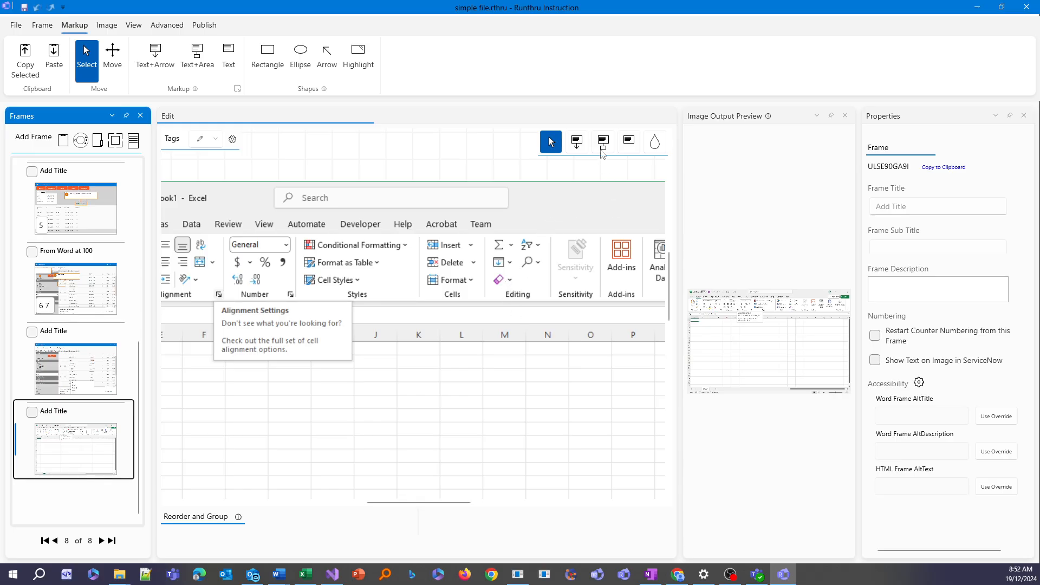
pyautogui.click(609, 146)
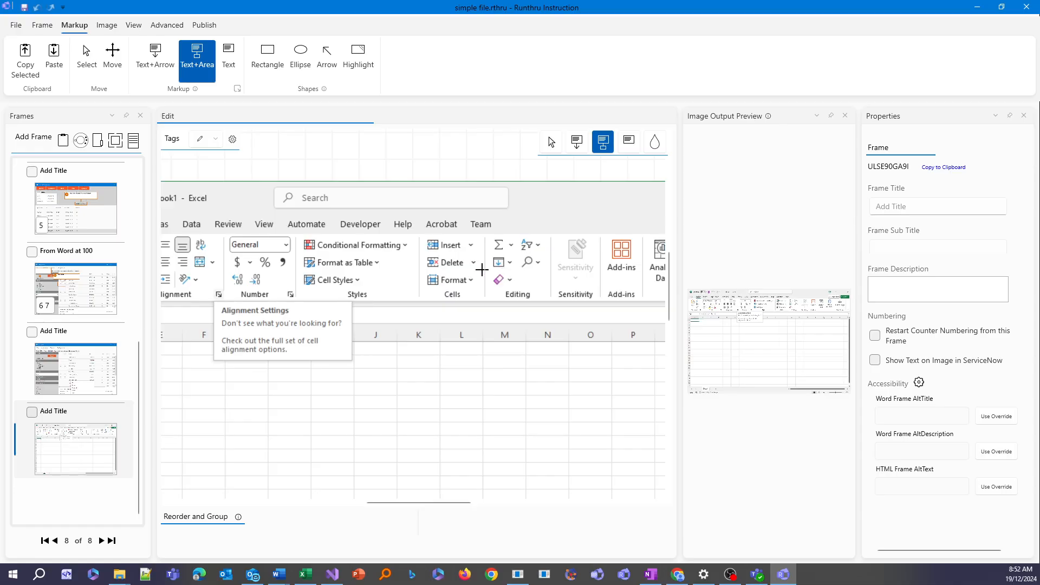
pyautogui.moveTo(485, 270); pyautogui.dragTo(513, 287)
pyautogui.moveTo(517, 290); pyautogui.dragTo(517, 290)
pyautogui.rightClick(493, 295)
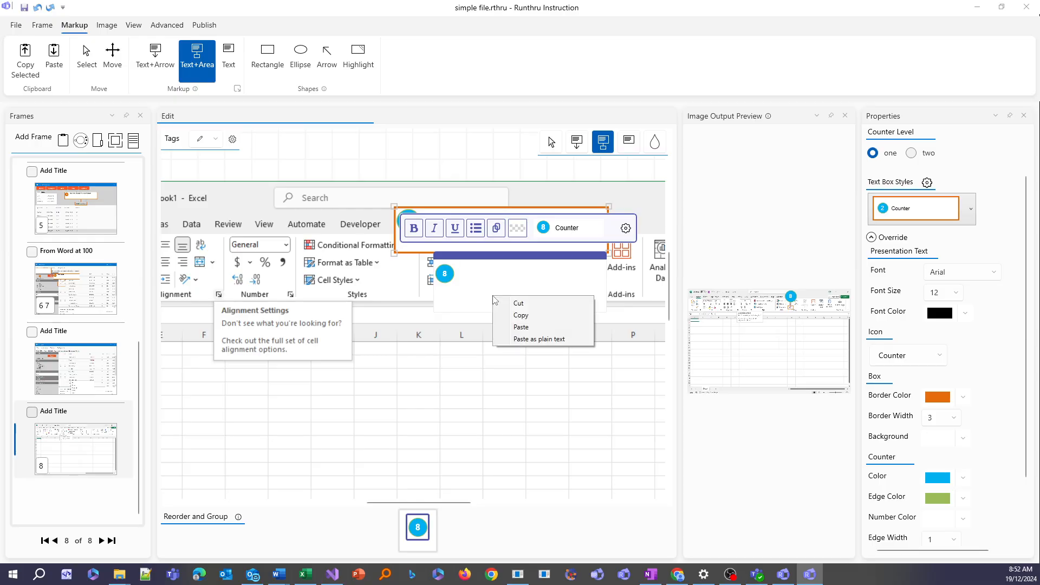
pyautogui.click(521, 327)
pyautogui.click(452, 386)
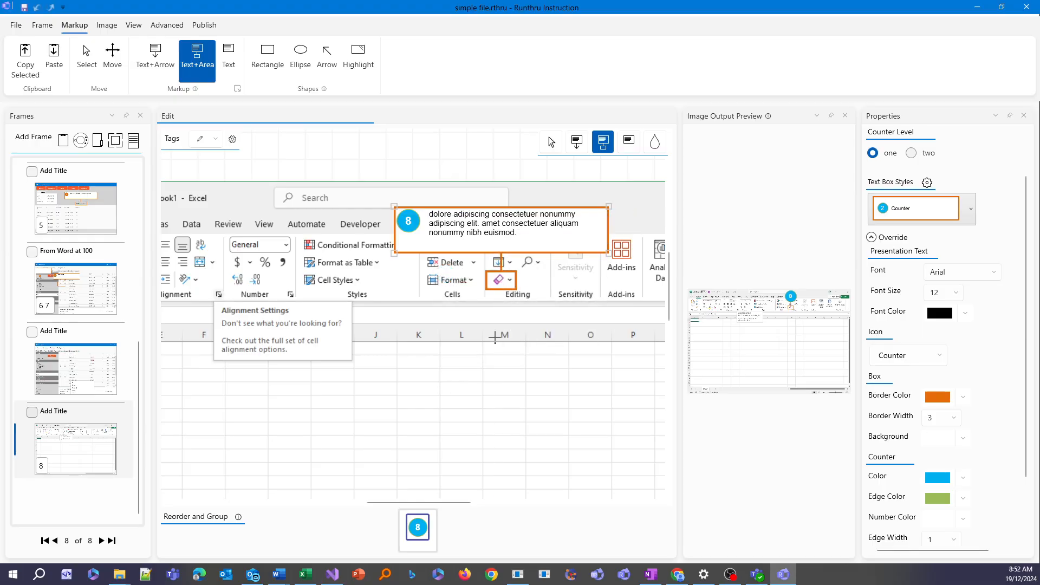
pyautogui.click(553, 143)
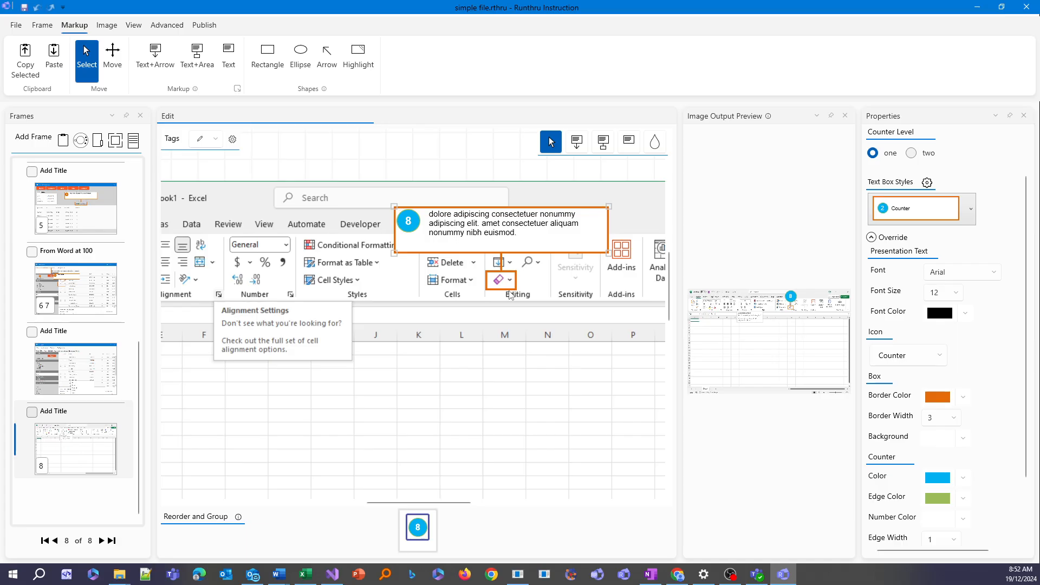
pyautogui.click(576, 144)
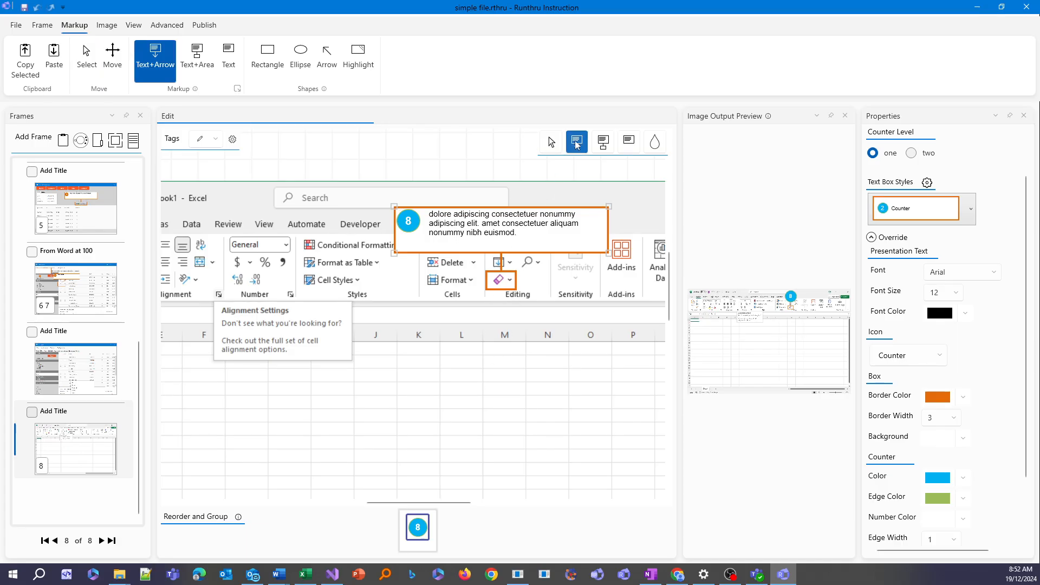
pyautogui.click(603, 143)
pyautogui.click(558, 145)
pyautogui.click(542, 431)
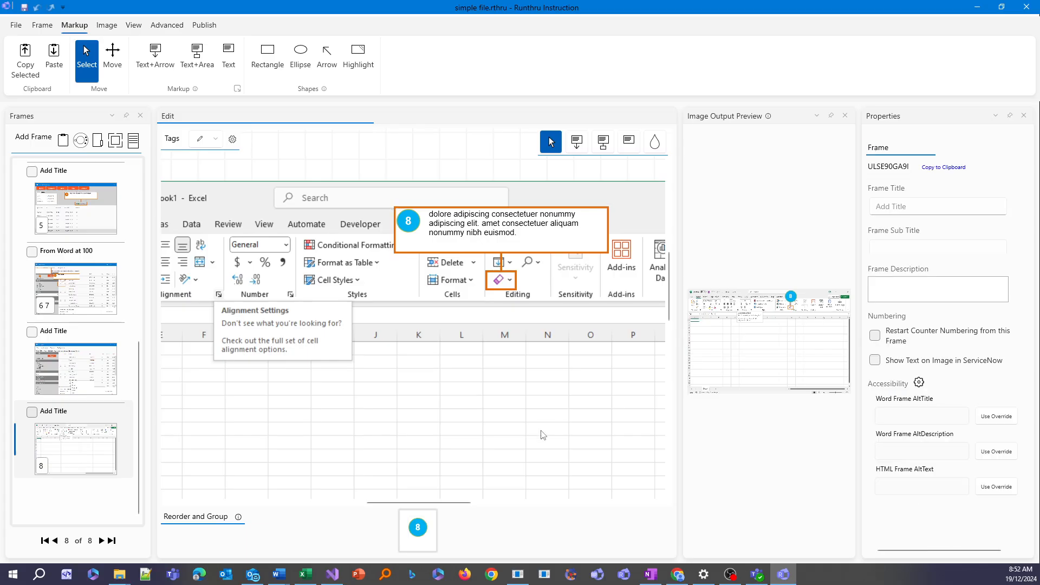
# Step: Publish all frames with frame titles to a Word document and maximize the document window
pyautogui.click(209, 27)
pyautogui.click(75, 60)
pyautogui.click(61, 79)
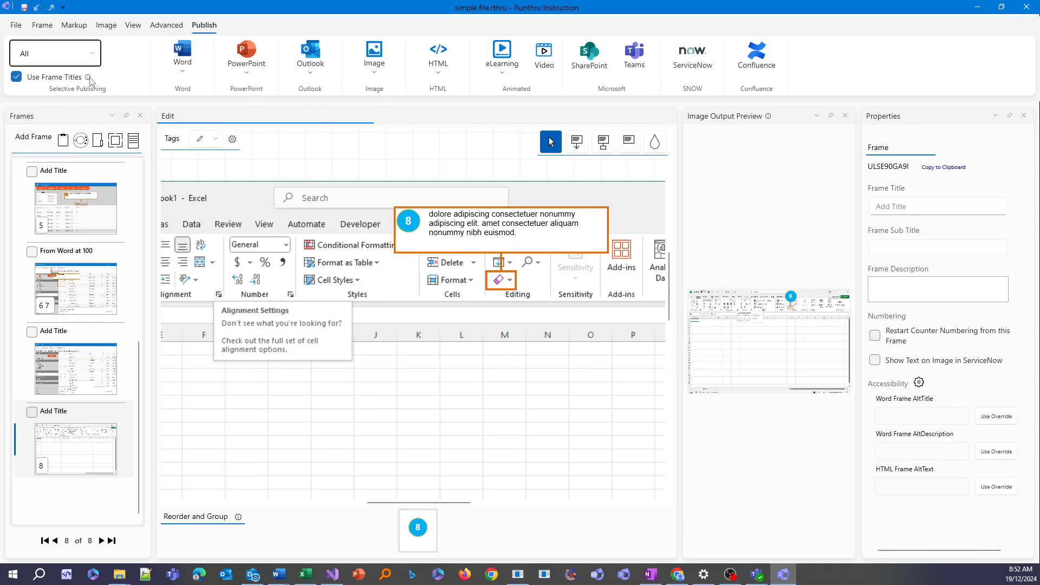
pyautogui.click(183, 54)
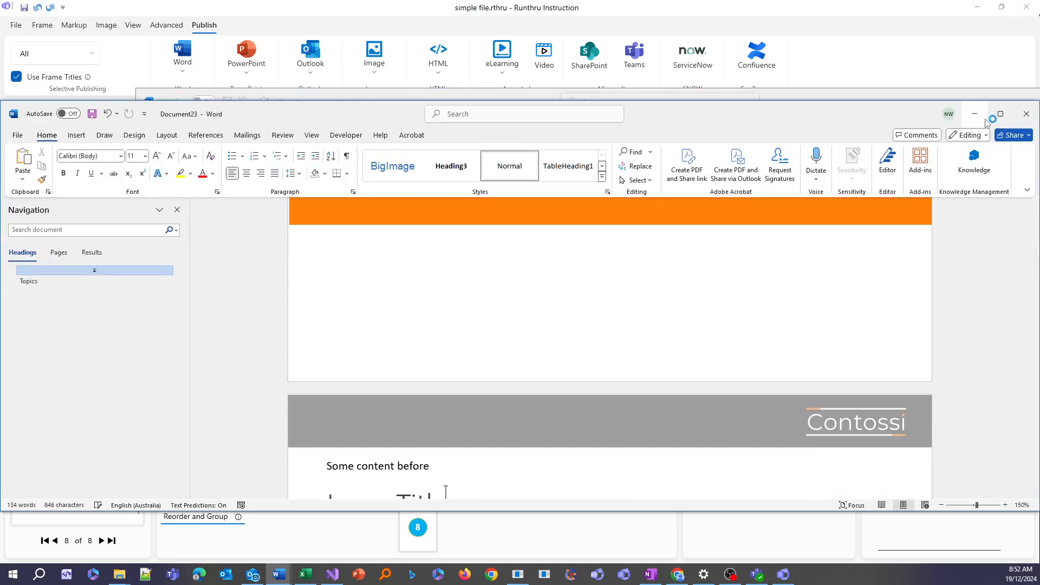
pyautogui.click(1000, 114)
# Step: Review the published document down to the last frame's instruction, and select the small eraser image under its text
pyautogui.scroll(-18, 603, 346)
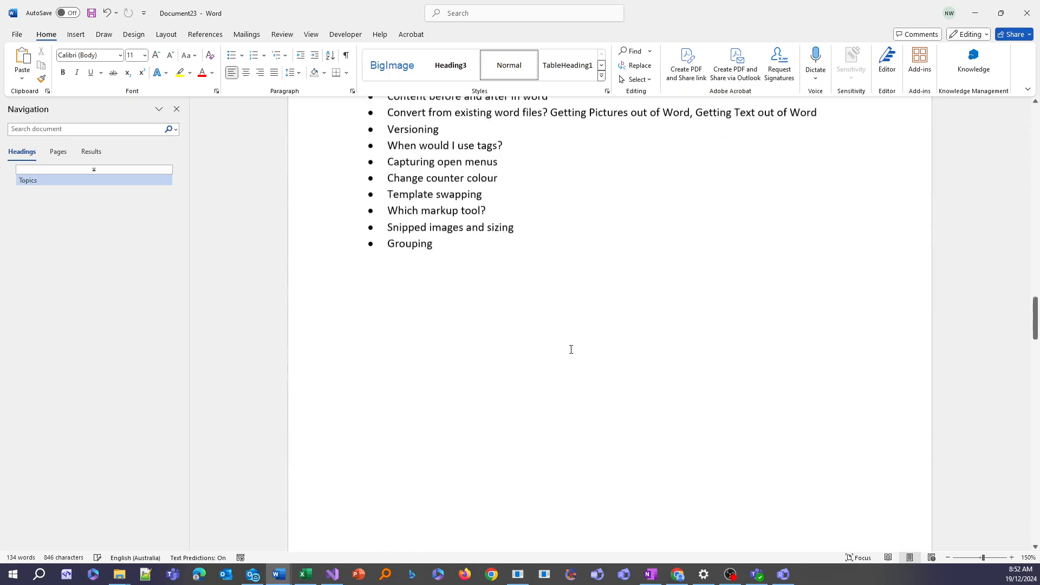
pyautogui.scroll(-15, 571, 349)
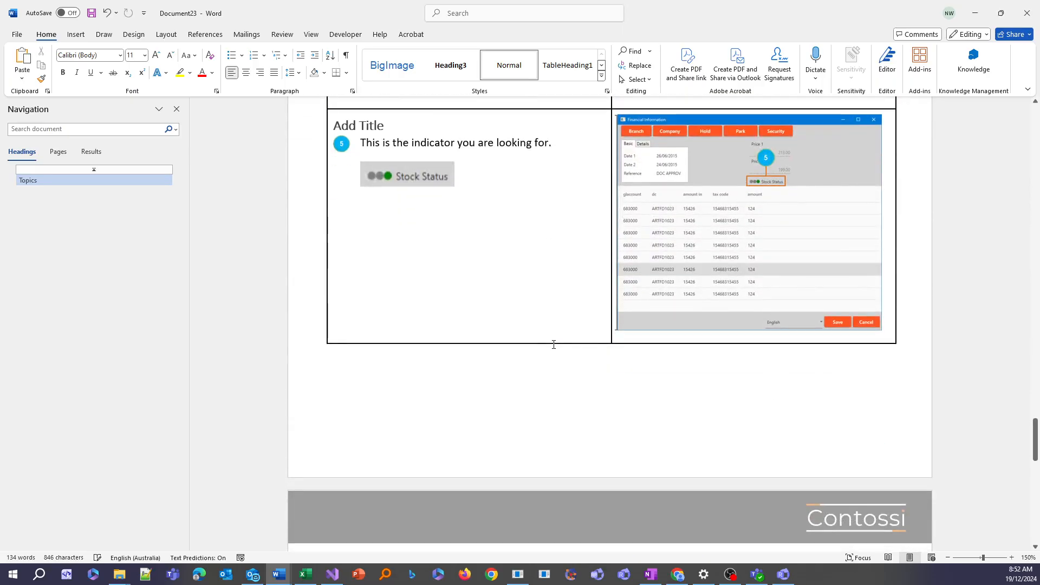
pyautogui.scroll(-15, 554, 345)
pyautogui.scroll(5, 549, 343)
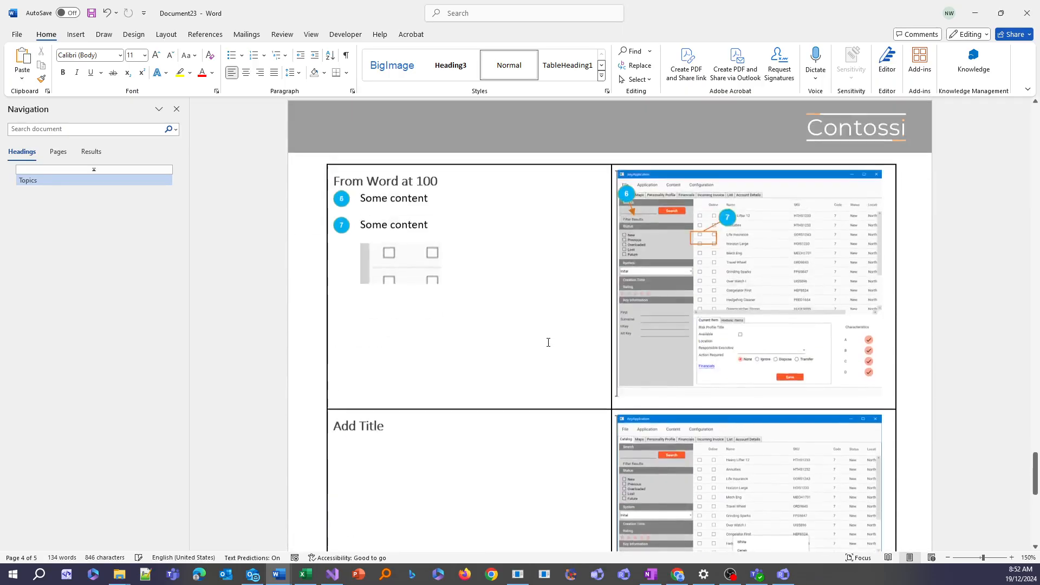
pyautogui.scroll(1, 549, 343)
pyautogui.scroll(-5, 548, 342)
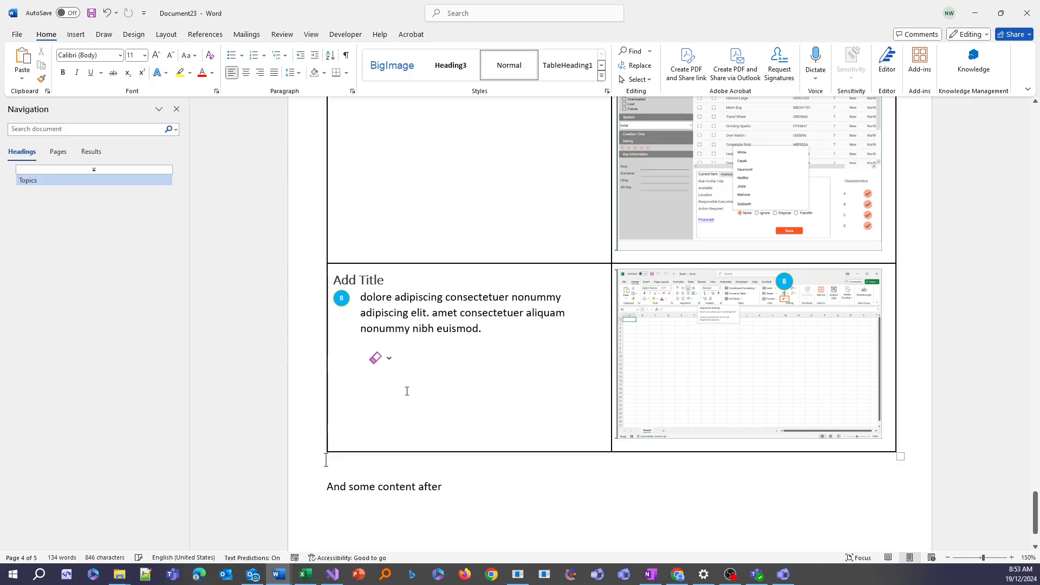
pyautogui.click(378, 359)
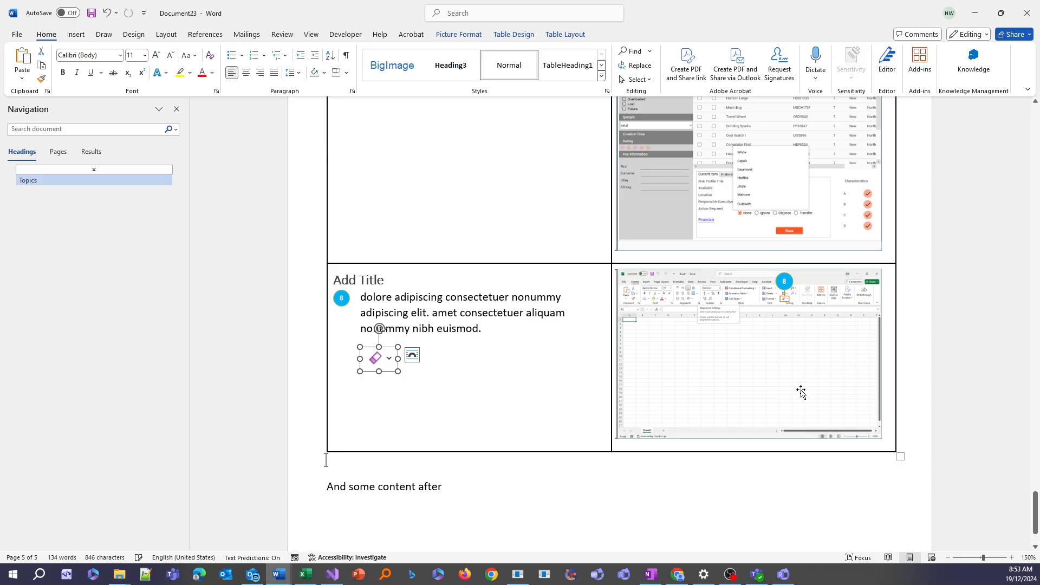
# Step: Close the published document without saving, close Some content.htm, and return to Runthru Instruction
pyautogui.click(1027, 13)
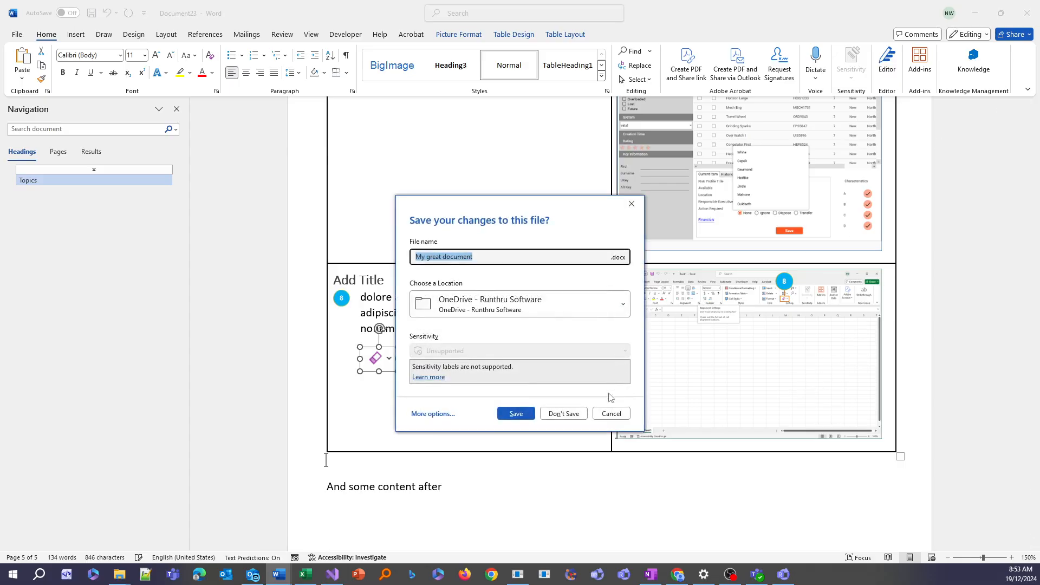
pyautogui.click(563, 413)
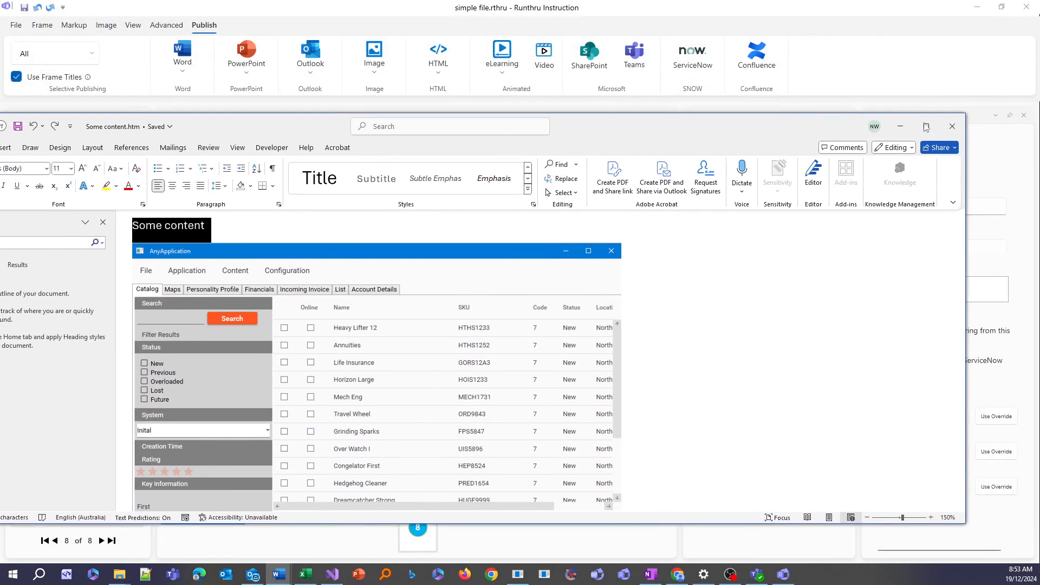
pyautogui.click(950, 125)
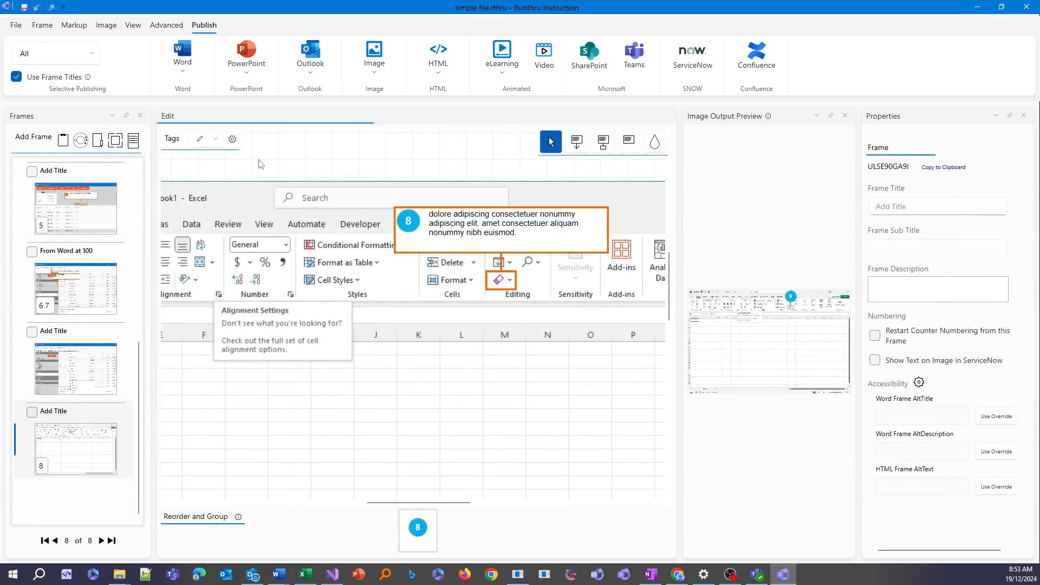
# Step: Look through the "From Word at 100" frame and the open-menu frame, then return to the third frame with the markup tools shown
pyautogui.click(100, 302)
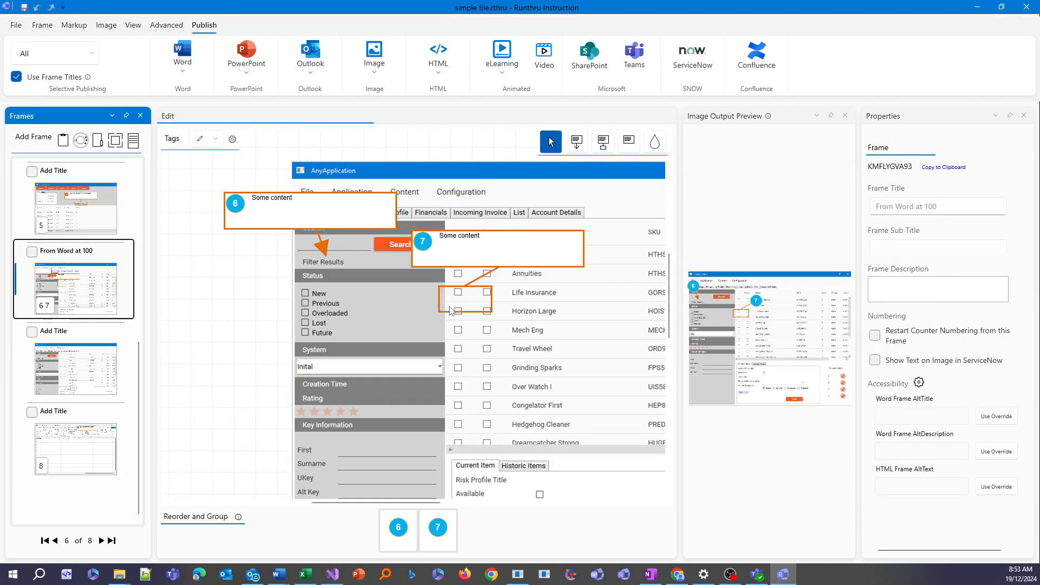
pyautogui.click(129, 385)
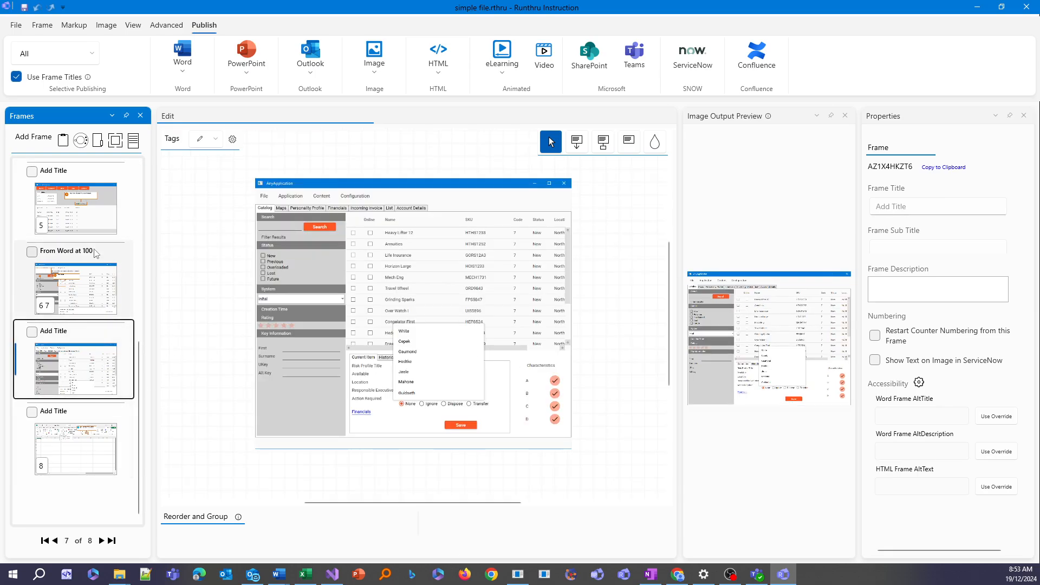
pyautogui.scroll(5, 96, 253)
pyautogui.click(95, 347)
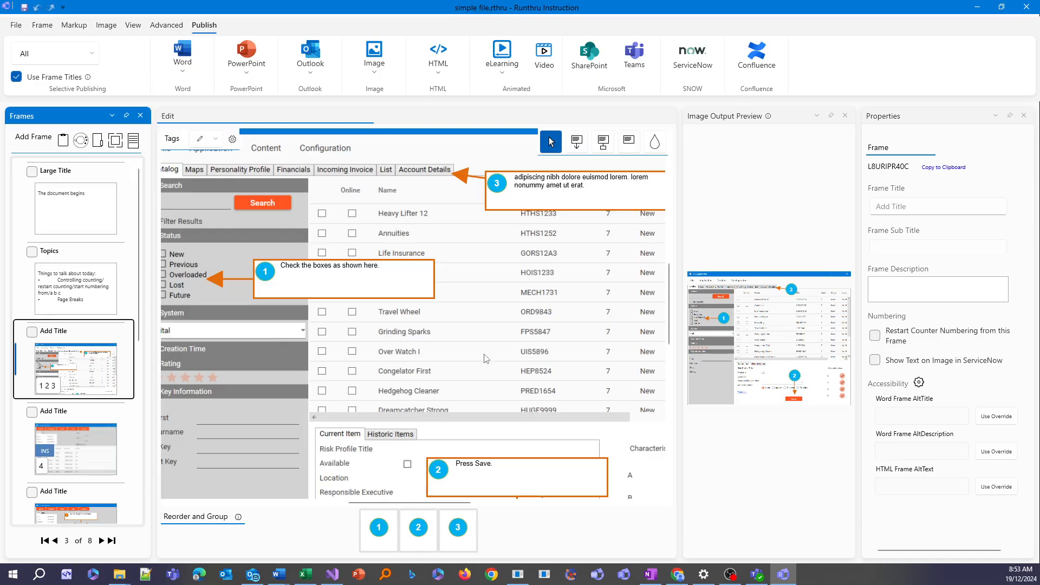
pyautogui.click(167, 25)
pyautogui.click(84, 27)
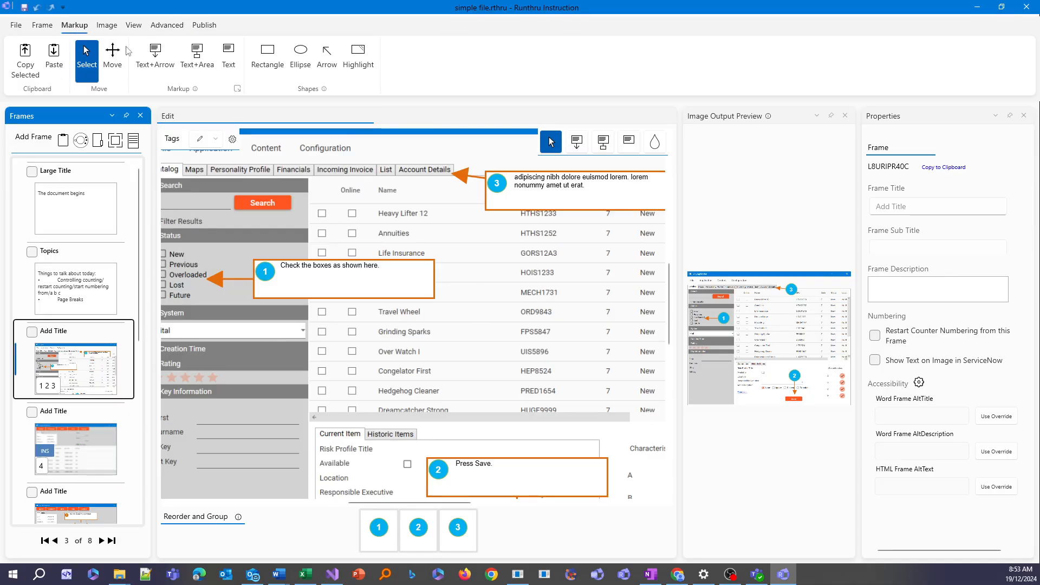
# Step: Move the "Check the boxes as shown here." text box away from the Status section and place its arrowhead at the section's right edge
pyautogui.click(274, 53)
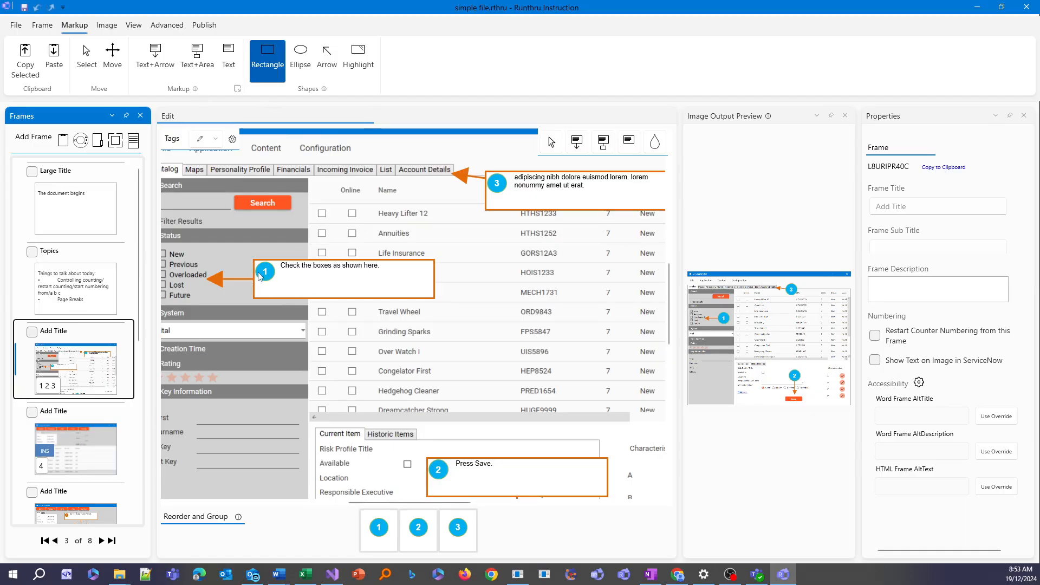
pyautogui.moveTo(415, 504); pyautogui.dragTo(382, 504)
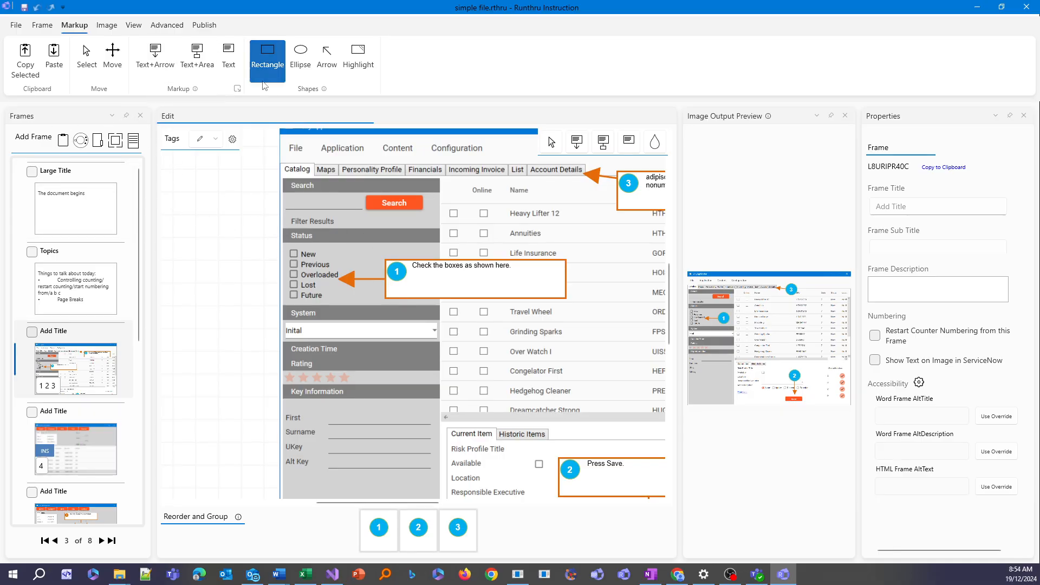
pyautogui.click(85, 59)
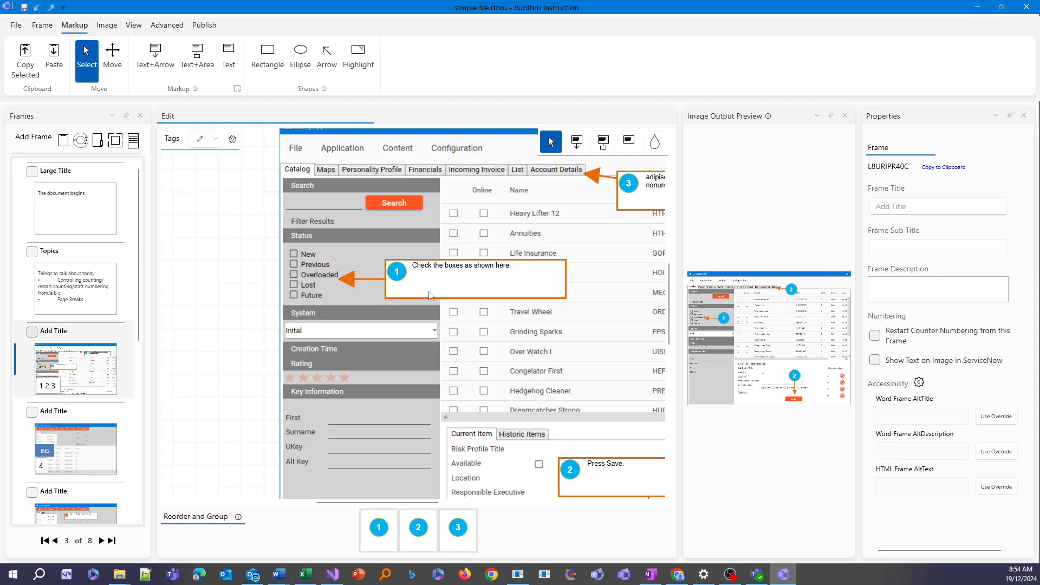
pyautogui.moveTo(417, 290); pyautogui.dragTo(492, 291)
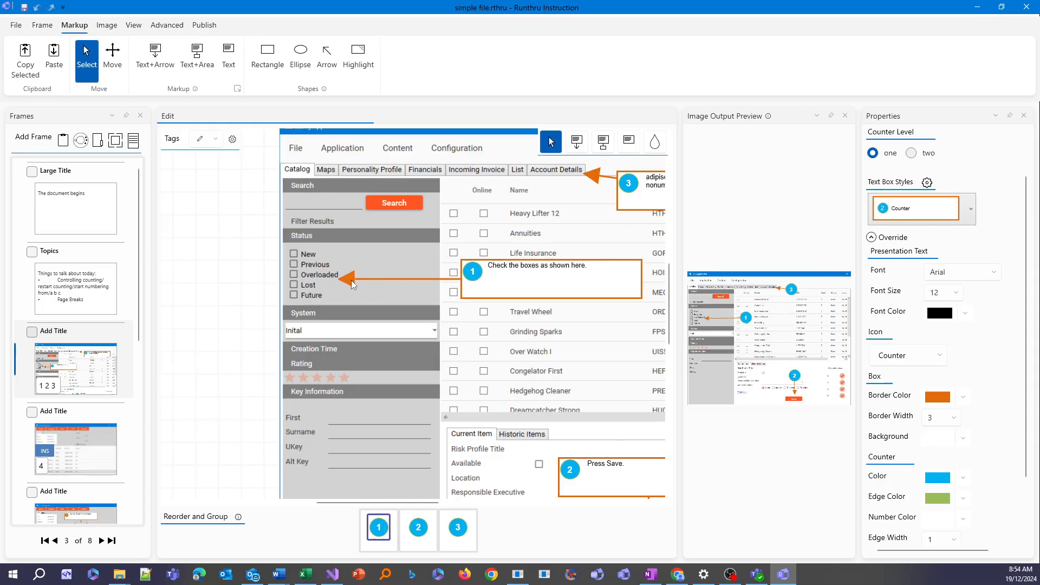
pyautogui.moveTo(351, 281); pyautogui.dragTo(414, 277)
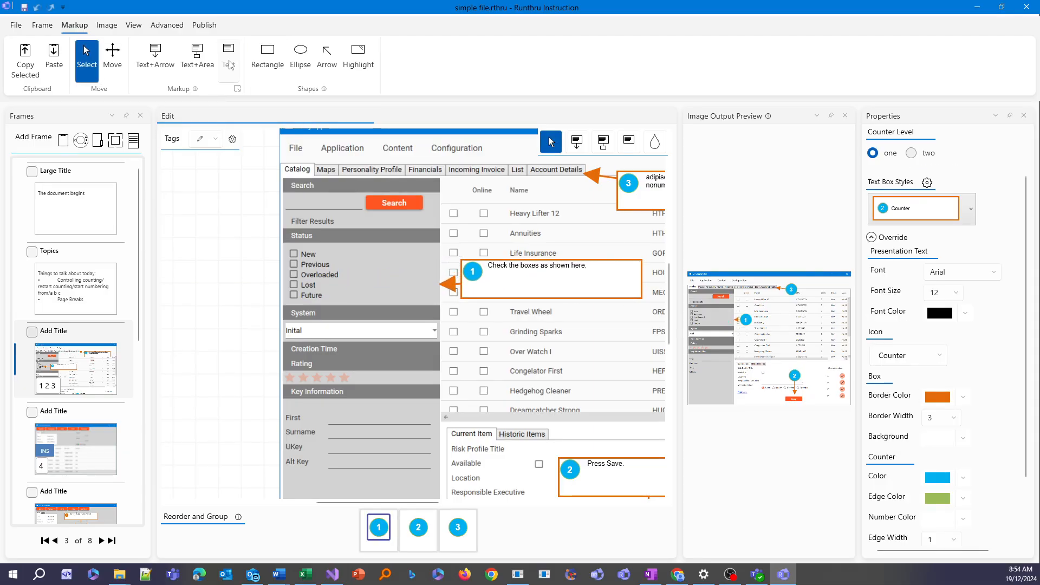
# Step: Draw a rectangle around the Status section and set its line color to orange
pyautogui.click(268, 55)
pyautogui.moveTo(281, 229)
pyautogui.mouseDown()
pyautogui.moveTo(347, 303)
pyautogui.moveTo(440, 304)
pyautogui.mouseUp()
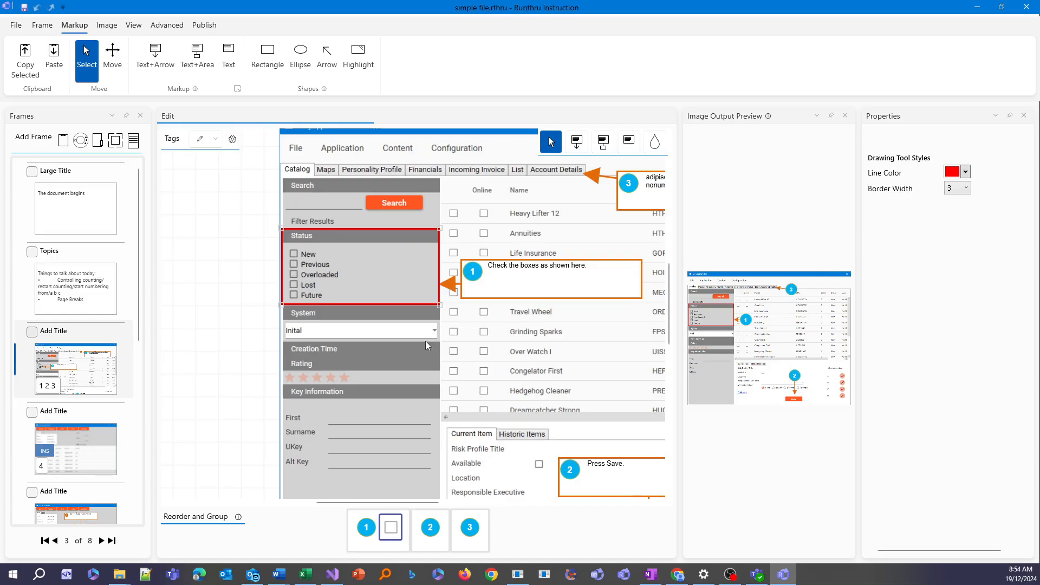
pyautogui.click(968, 175)
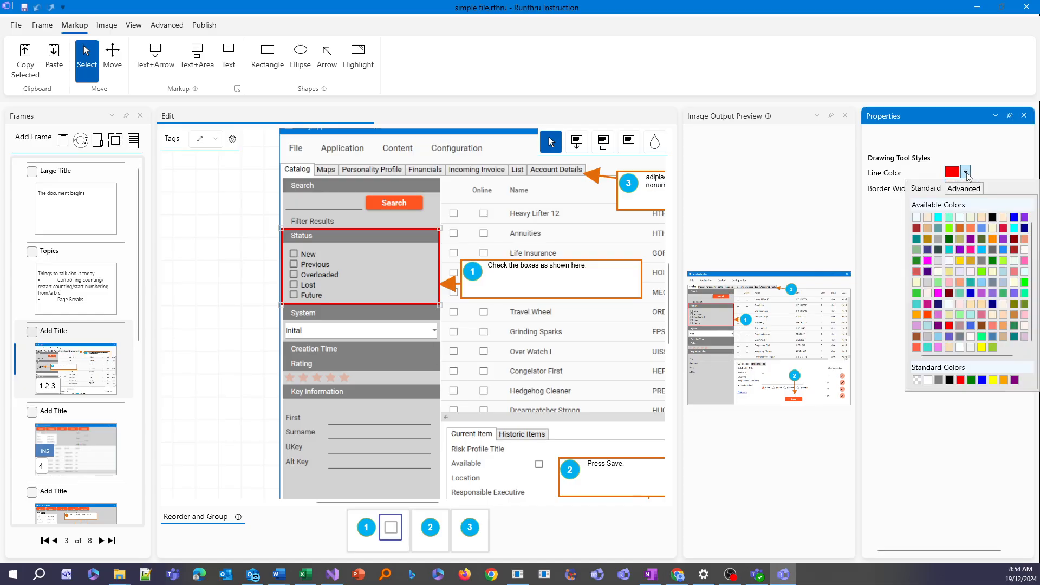
pyautogui.click(1003, 380)
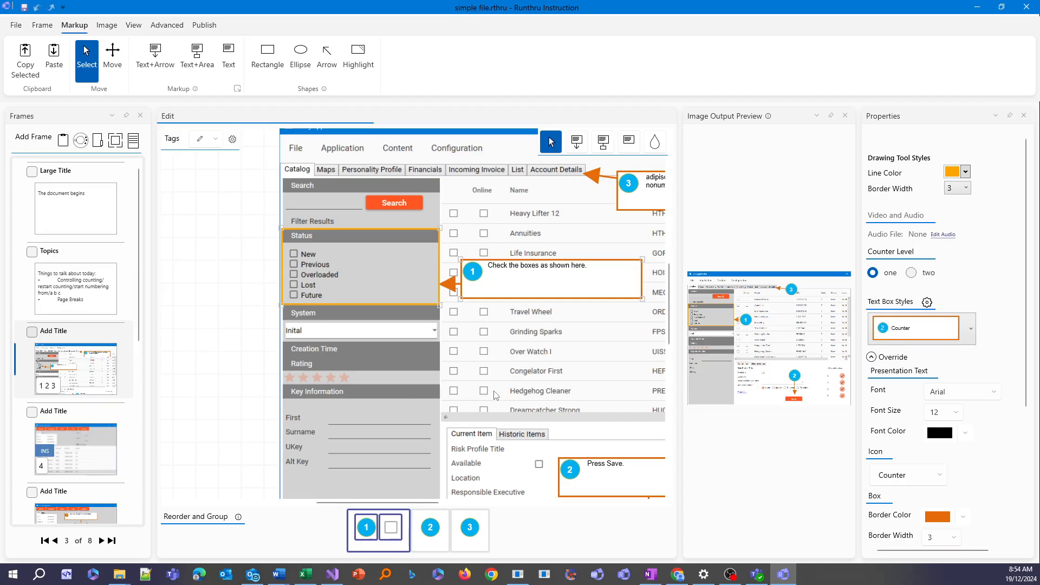
# Step: Nudge the grouped Status rectangle and counter 1 text box slightly as one, and inspect their group in Reorder and Group
pyautogui.moveTo(517, 277); pyautogui.dragTo(517, 276)
pyautogui.click(534, 332)
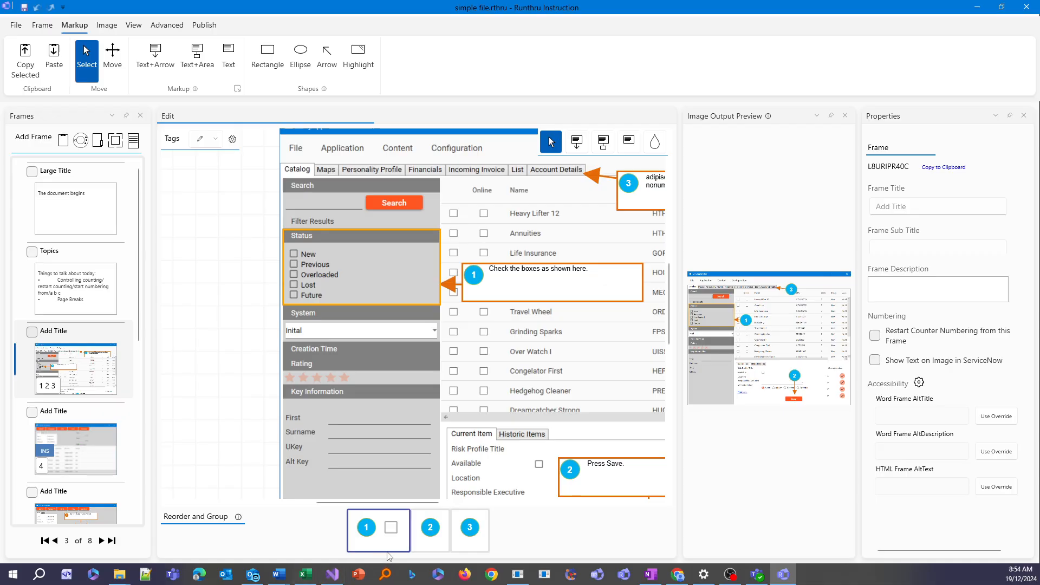
pyautogui.click(388, 552)
pyautogui.click(493, 398)
# Step: Move the Status rectangle out of counter 1's group into counter 2's group, and select it there
pyautogui.click(391, 527)
pyautogui.moveTo(391, 527); pyautogui.dragTo(433, 530)
pyautogui.click(525, 450)
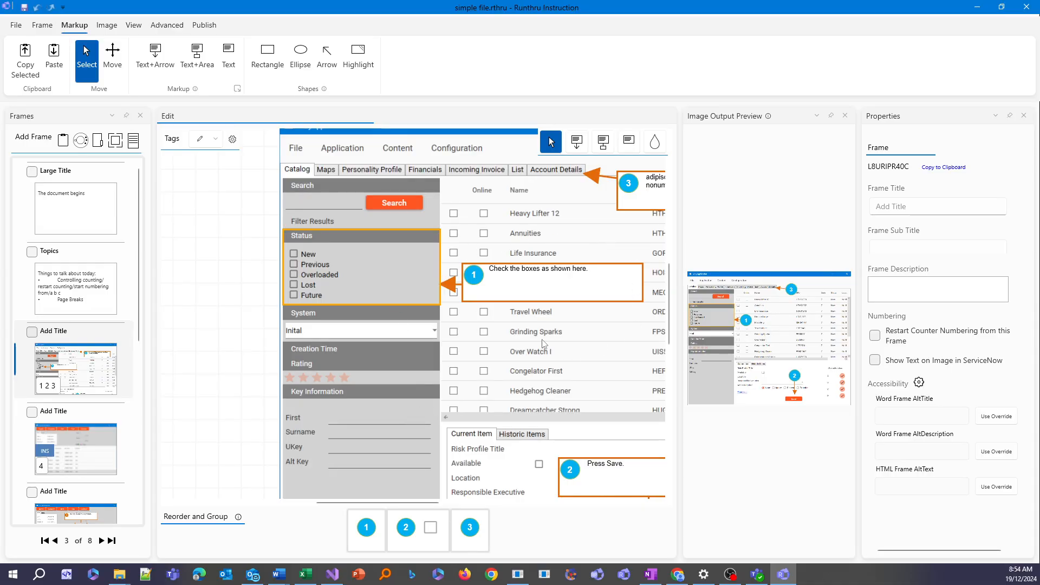
pyautogui.click(429, 533)
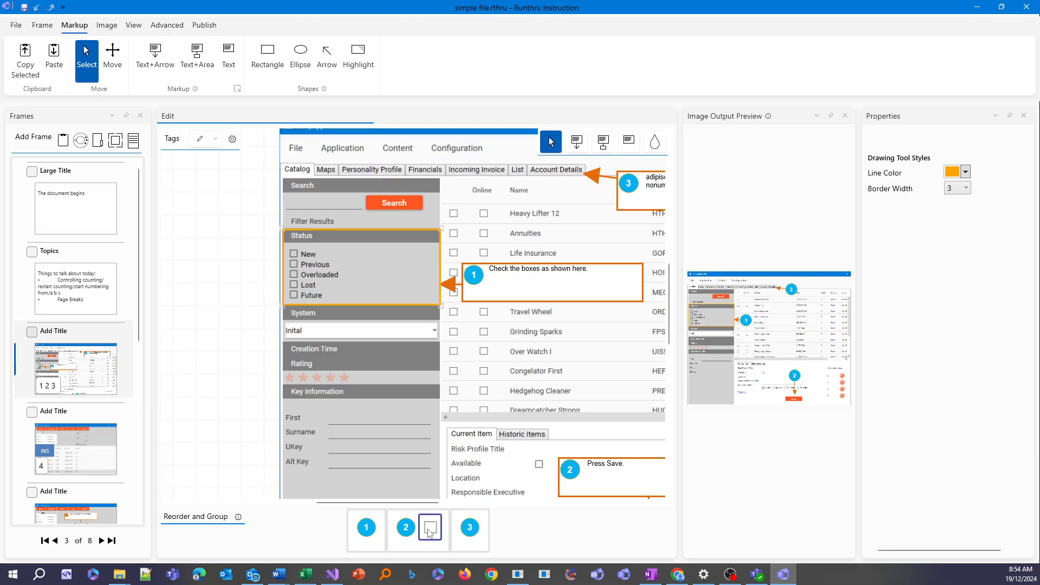
# Step: Move the Status rectangle back into counter 1's group and publish the file to Word
pyautogui.moveTo(428, 533); pyautogui.dragTo(375, 535)
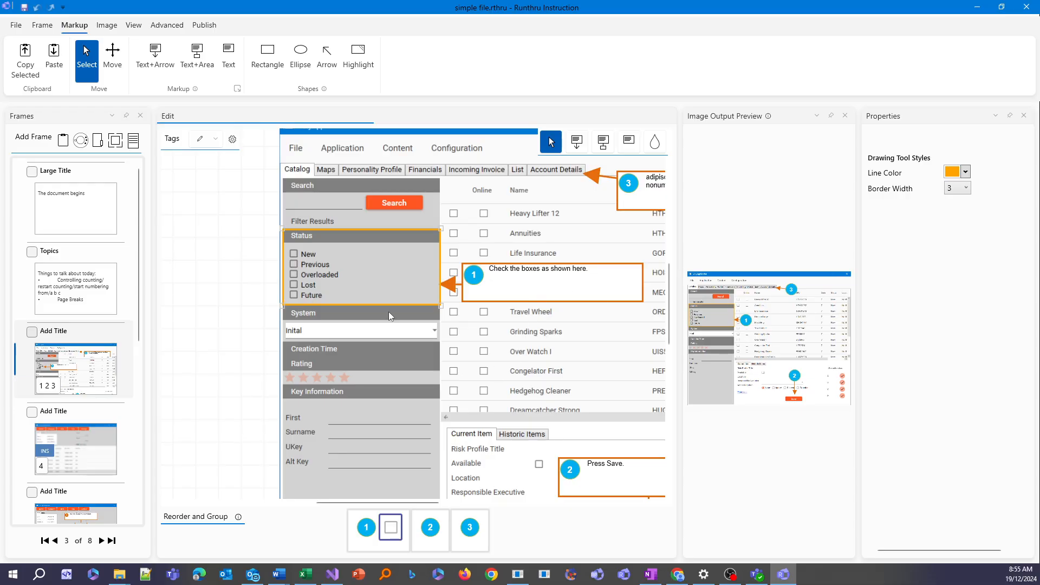
pyautogui.click(204, 25)
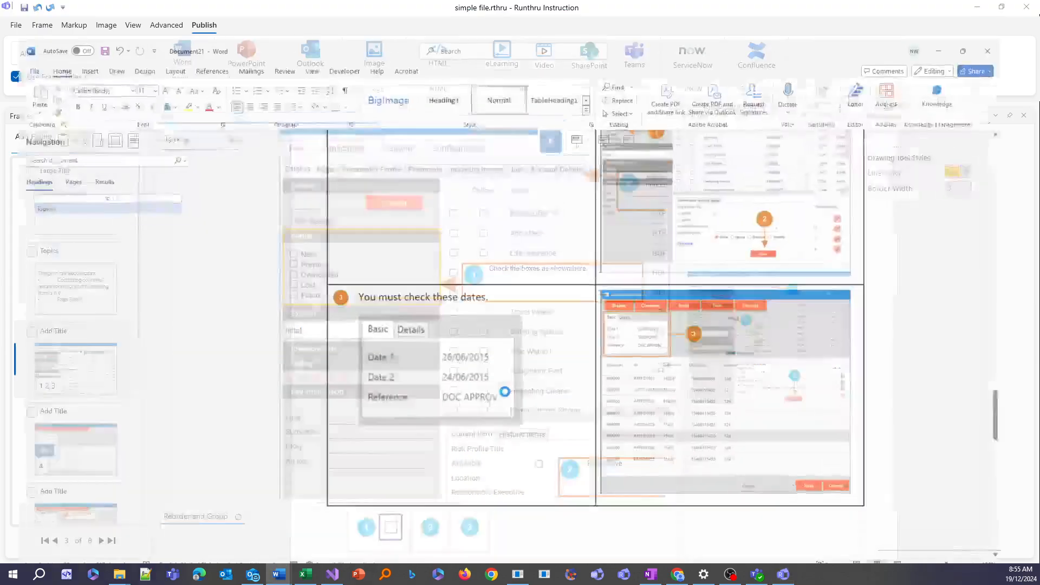
# Step: Look through the published Word document and examine how the Status rectangle appears with steps 1 to 3
pyautogui.scroll(-20, 431, 412)
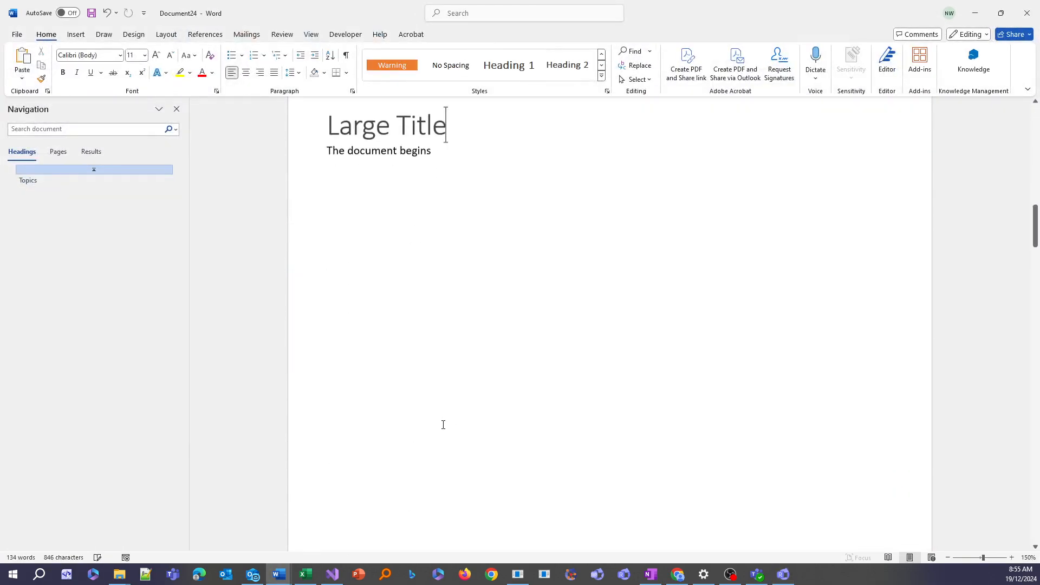
pyautogui.scroll(-20, 433, 437)
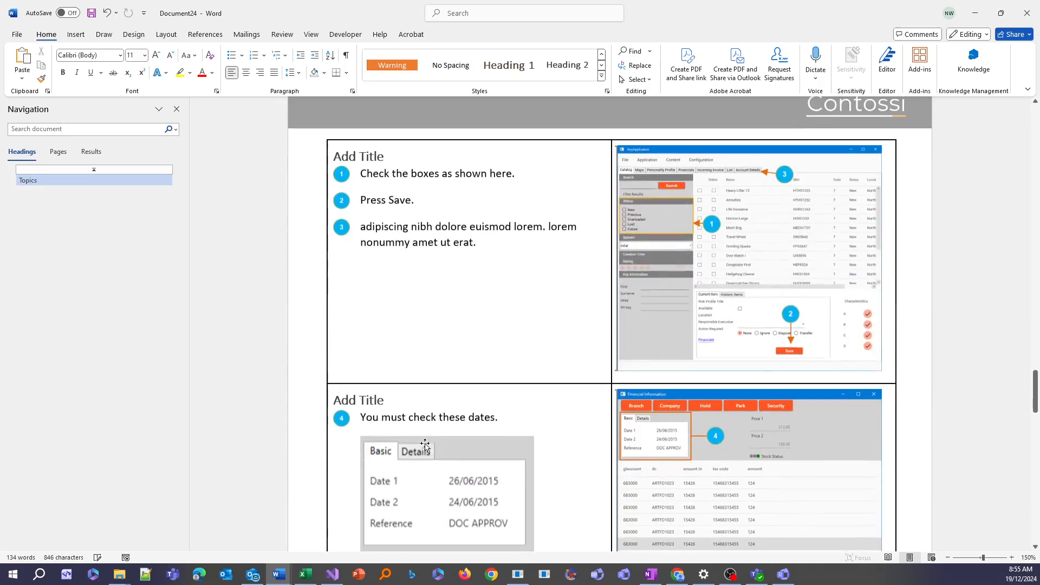
pyautogui.scroll(-20, 427, 448)
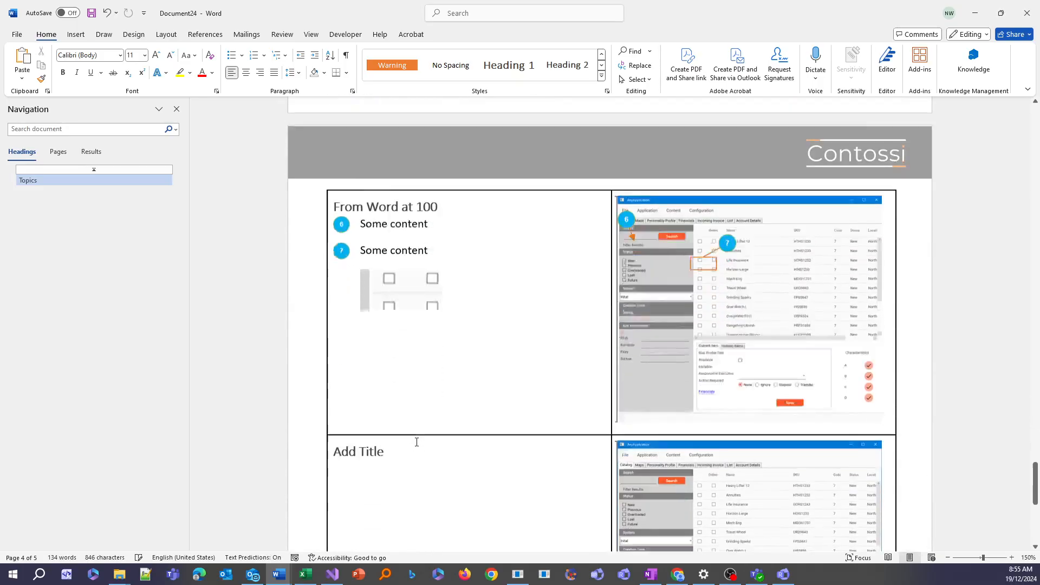
pyautogui.scroll(15, 412, 442)
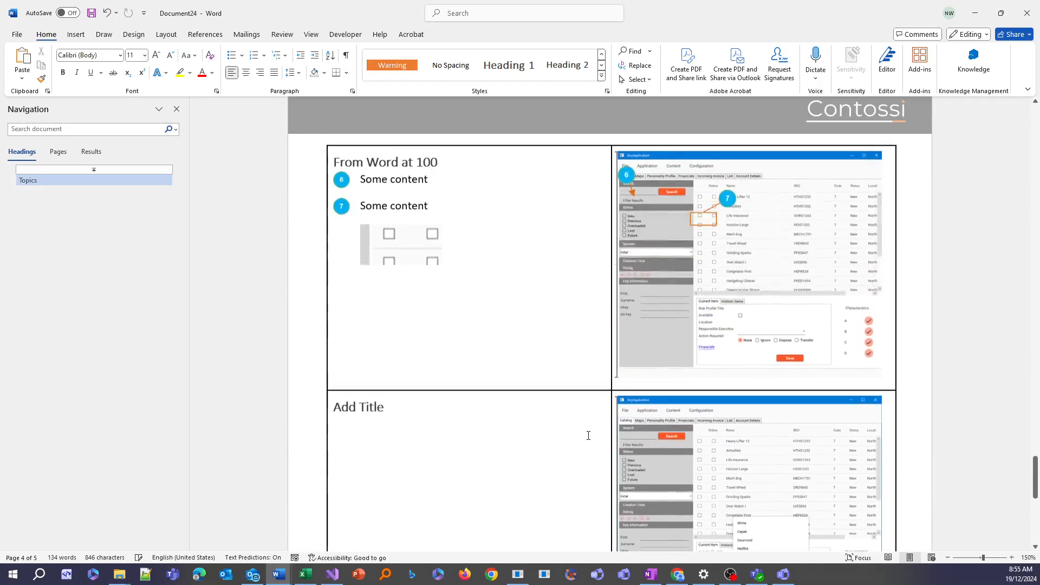
pyautogui.scroll(9, 594, 431)
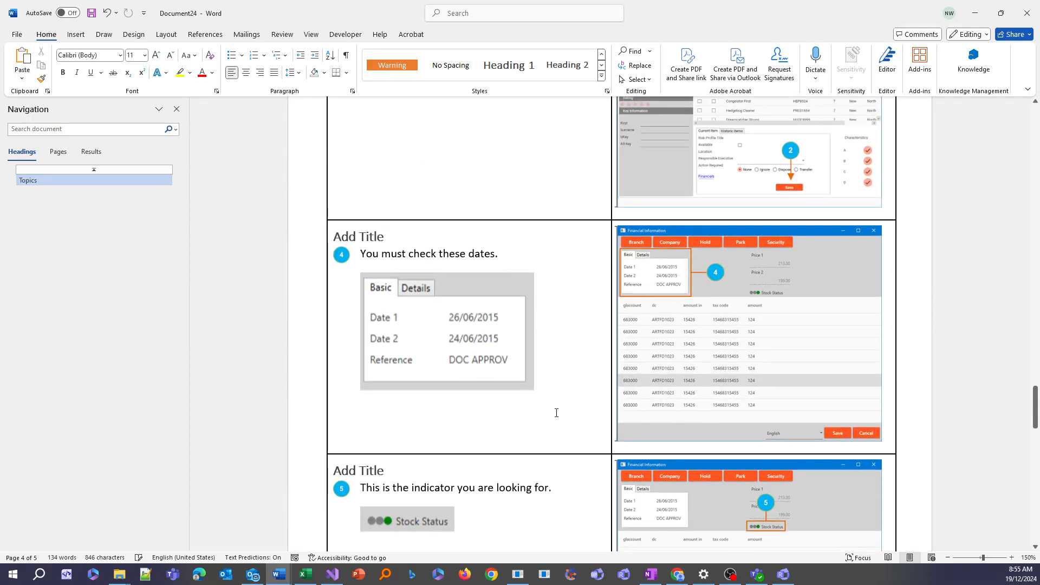
pyautogui.scroll(4, 714, 349)
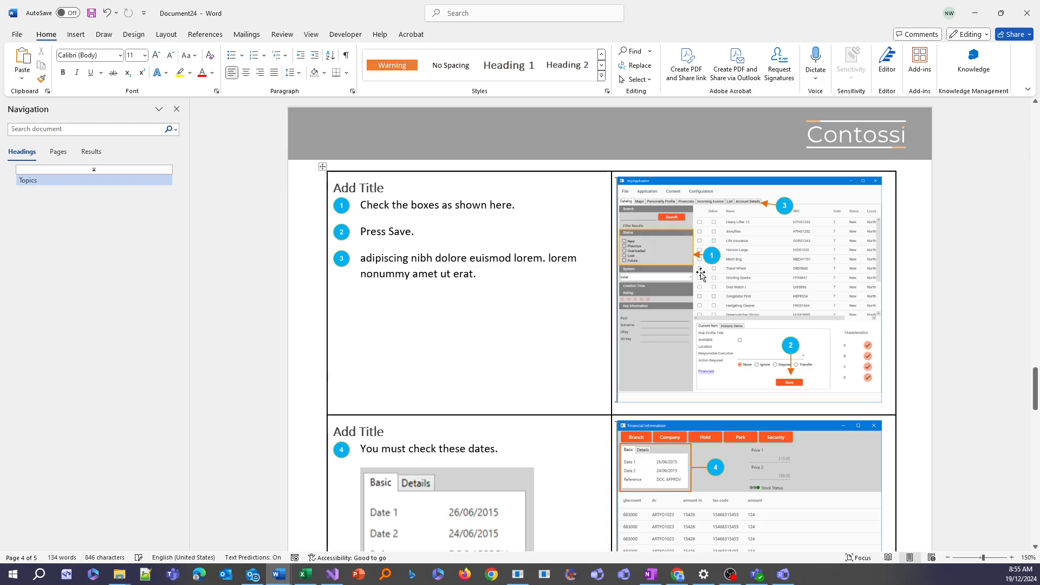
pyautogui.scroll(1, 666, 277)
pyautogui.scroll(7, 667, 277)
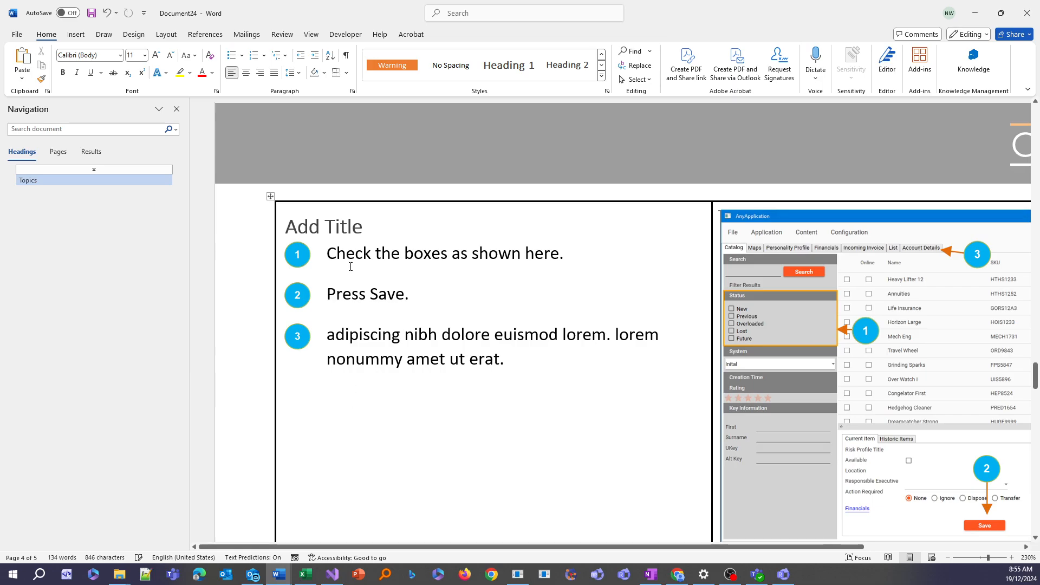
# Step: Compare the snipped image under "You must check these dates." with the outlined area beside it and with steps 1 to 3
pyautogui.scroll(-6, 434, 285)
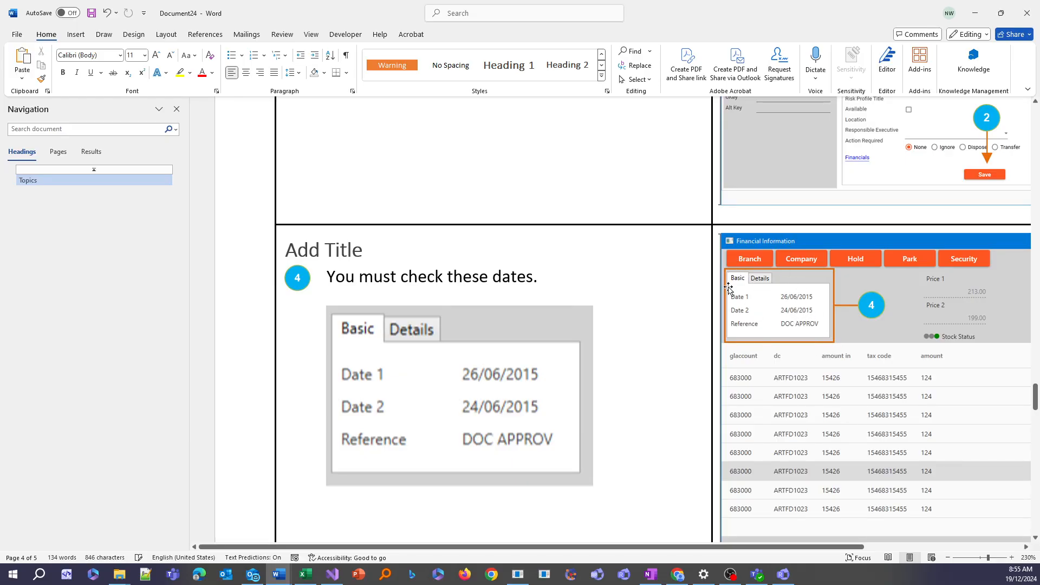
pyautogui.scroll(4, 828, 335)
pyautogui.scroll(1, 849, 358)
pyautogui.scroll(-4, 849, 359)
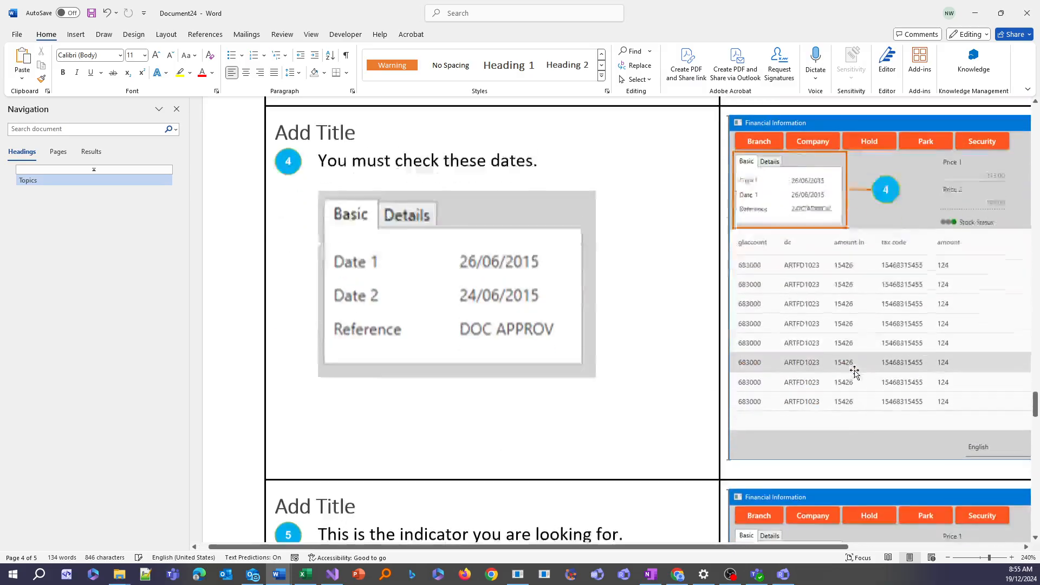
pyautogui.scroll(5, 914, 217)
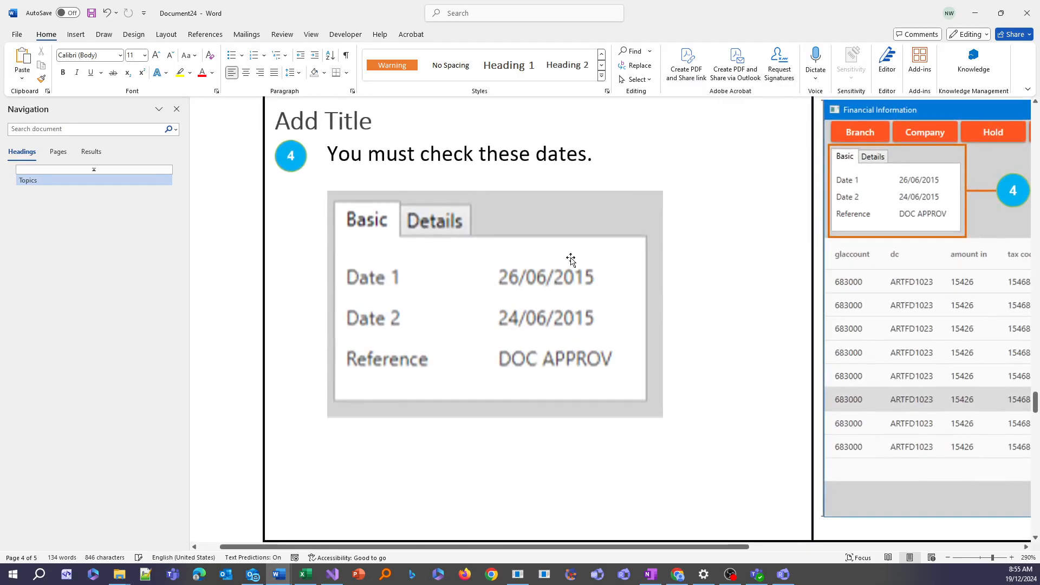
pyautogui.click(463, 249)
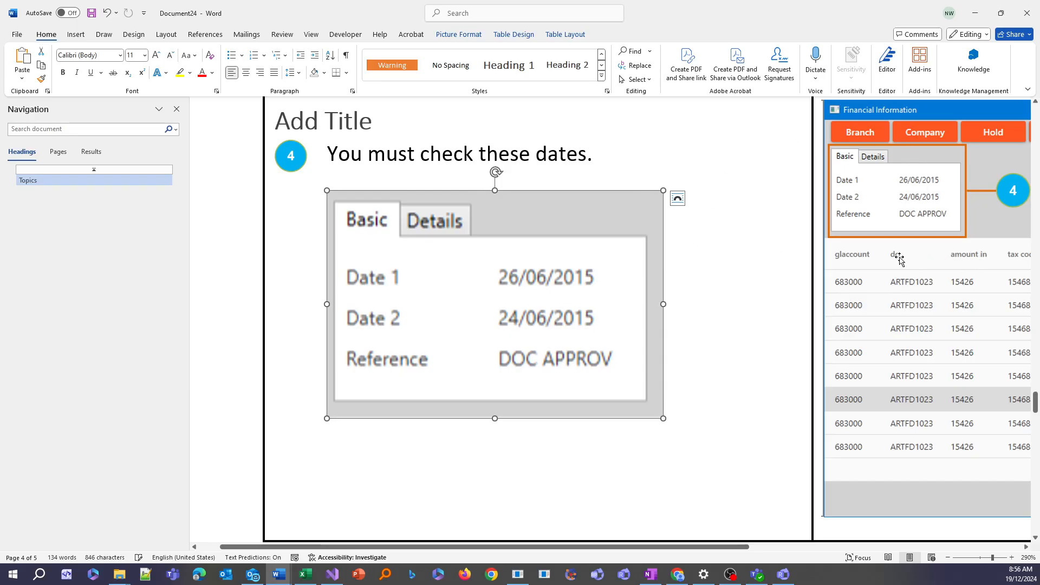
pyautogui.scroll(10, 867, 298)
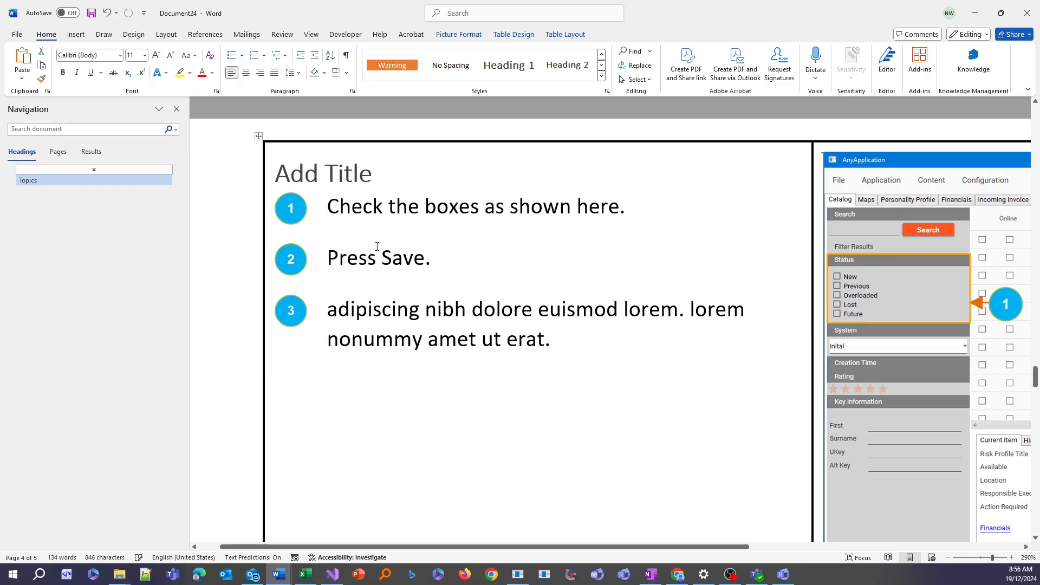
pyautogui.scroll(-10, 913, 300)
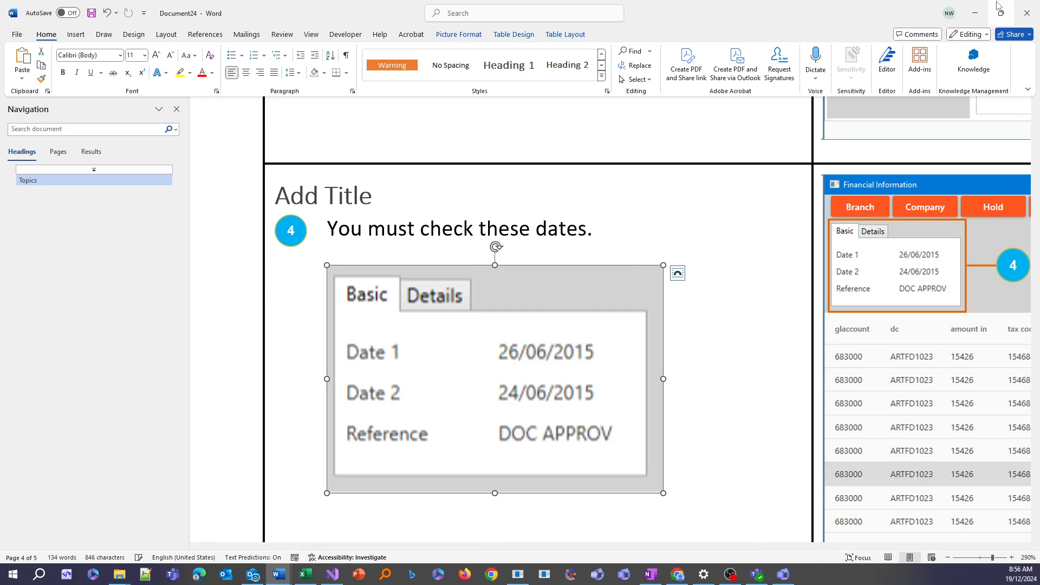
# Step: Minimize the newly published document, close the older one behind it, and return to Runthru Instruction
pyautogui.click(975, 13)
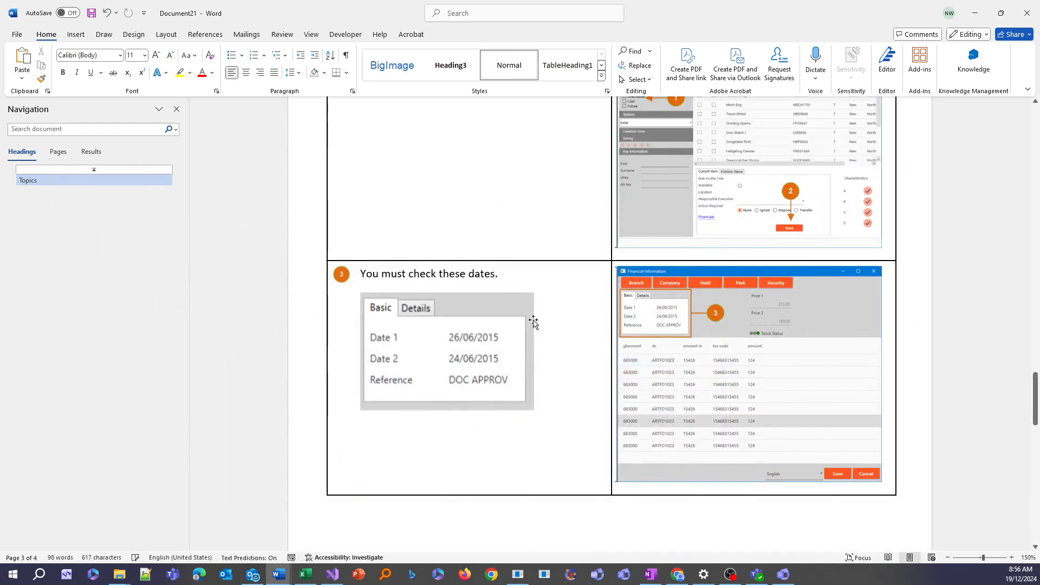
pyautogui.click(1027, 12)
pyautogui.click(569, 417)
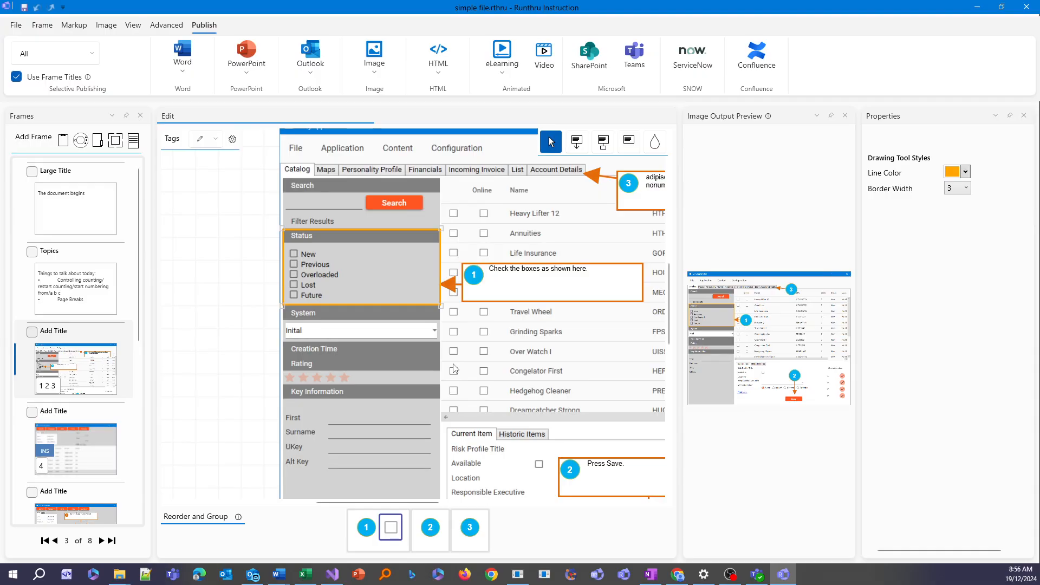
# Step: Delete the Status rectangle and the "Check the boxes as shown here." text box
pyautogui.press('Delete')
pyautogui.click(509, 274)
pyautogui.press('Delete')
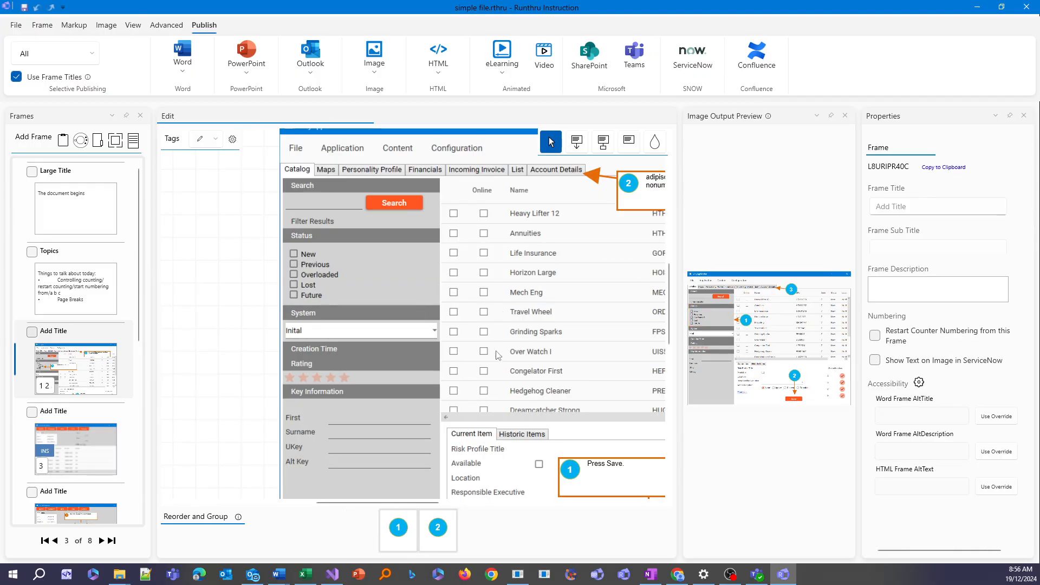
# Step: Outline the Status section with the Text+Area tool, fill its text box with placeholder text, and move the box below the section
pyautogui.click(603, 146)
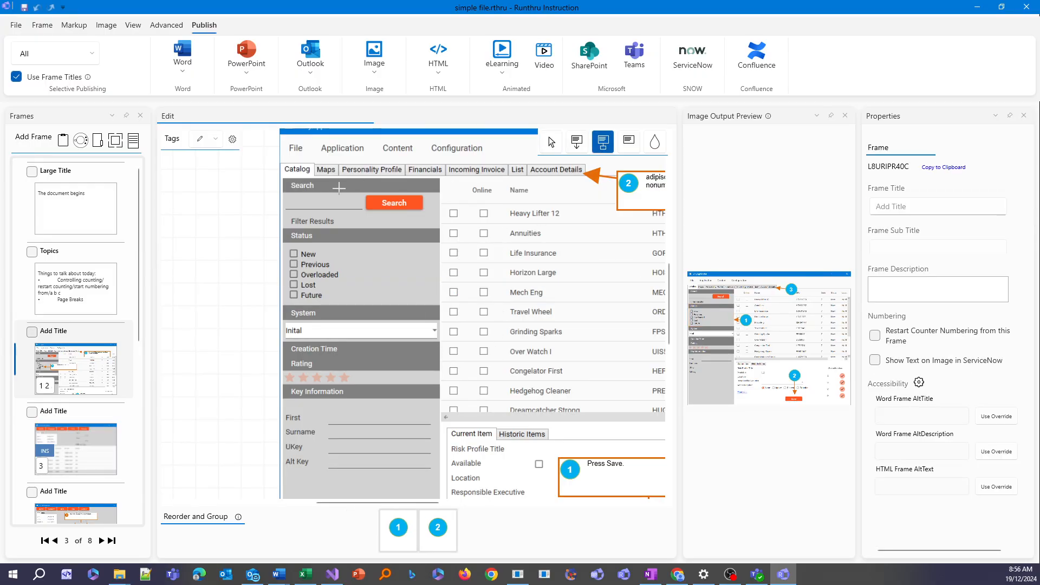
pyautogui.moveTo(282, 228)
pyautogui.mouseDown()
pyautogui.moveTo(410, 312)
pyautogui.moveTo(443, 311)
pyautogui.mouseUp()
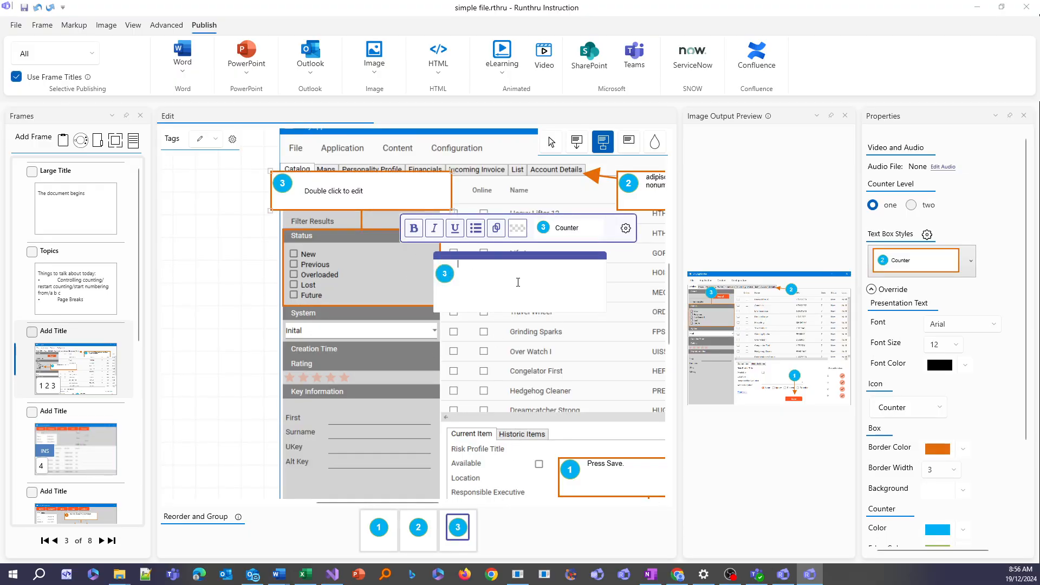
pyautogui.write('diam nonummy magna ut laoreet. ipsum amet aliquam dolor lorem.')
pyautogui.rightClick(518, 282)
pyautogui.click(375, 200)
pyautogui.moveTo(337, 195); pyautogui.dragTo(365, 365)
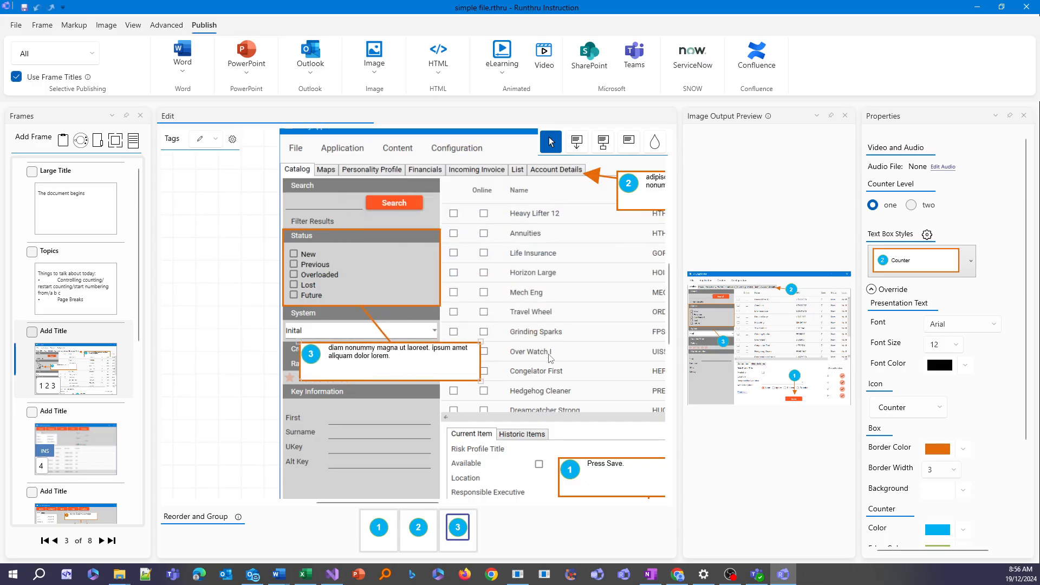
# Step: Select the Status area markup, collapse its Override properties and expand the Advanced output options
pyautogui.click(389, 287)
pyautogui.scroll(-3, 932, 369)
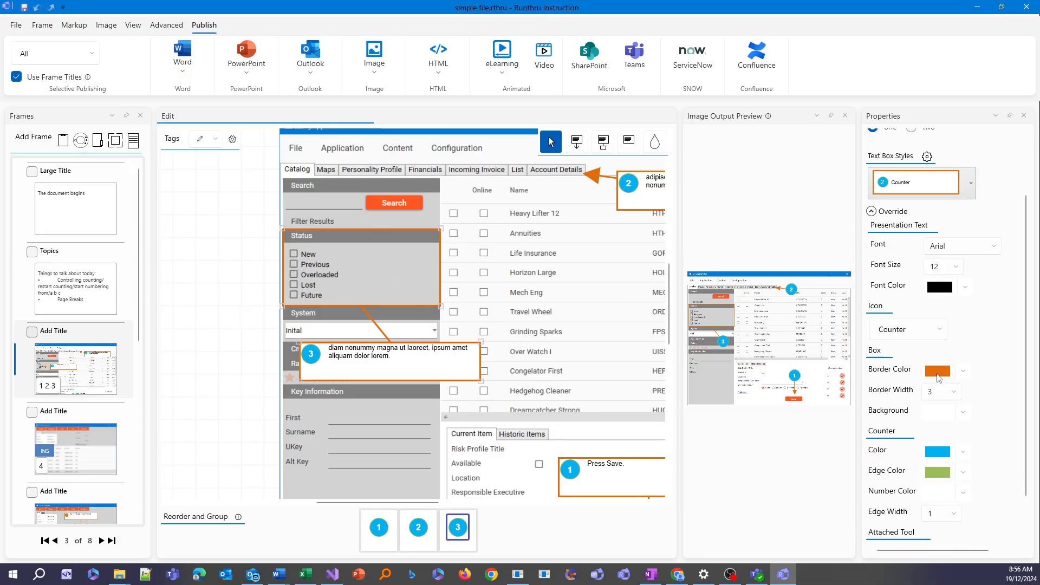
pyautogui.click(893, 211)
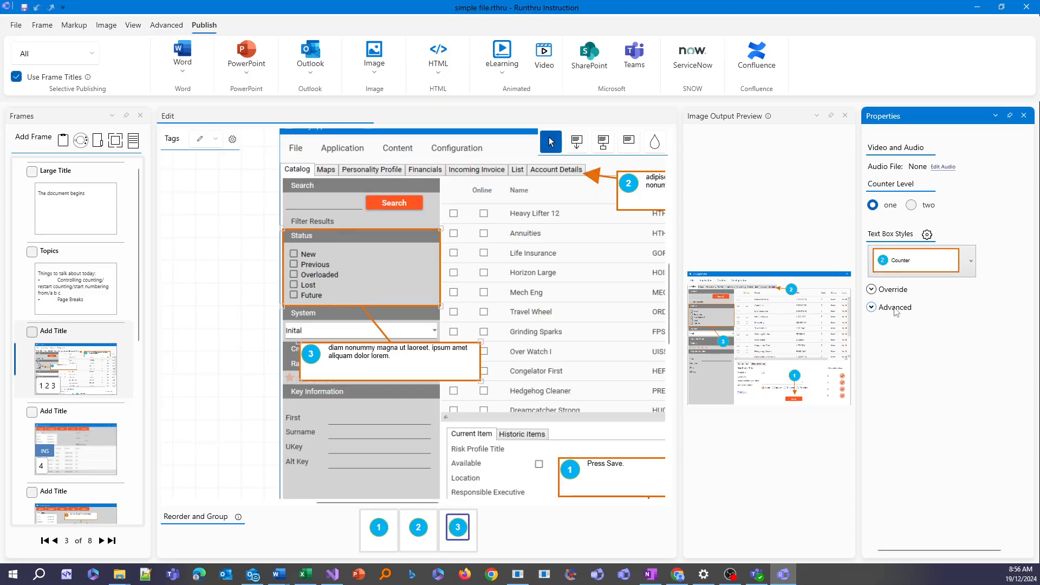
pyautogui.click(896, 309)
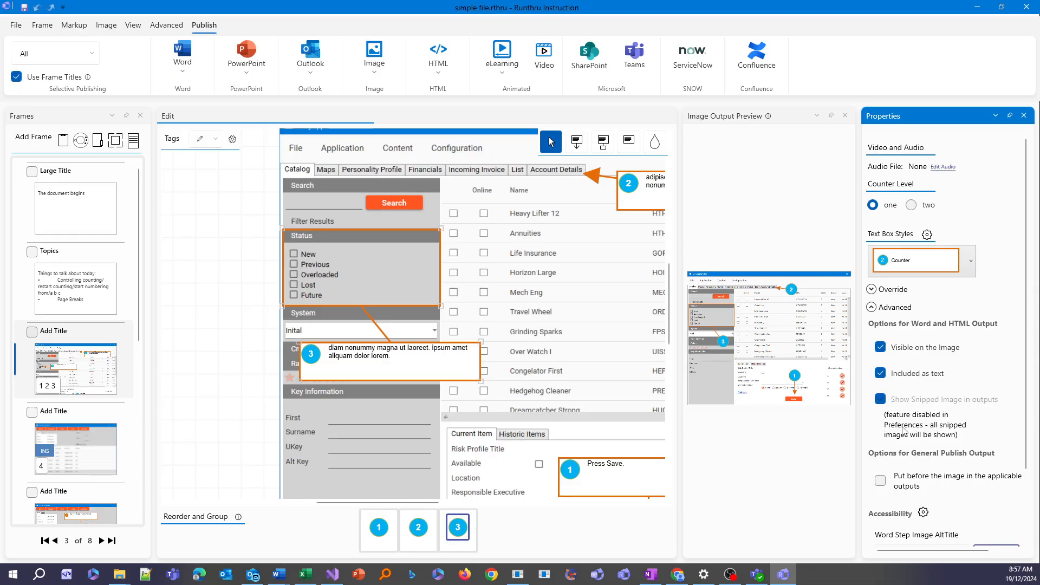
# Step: Enable the Snipped Images size exclusion in Preferences
pyautogui.click(16, 25)
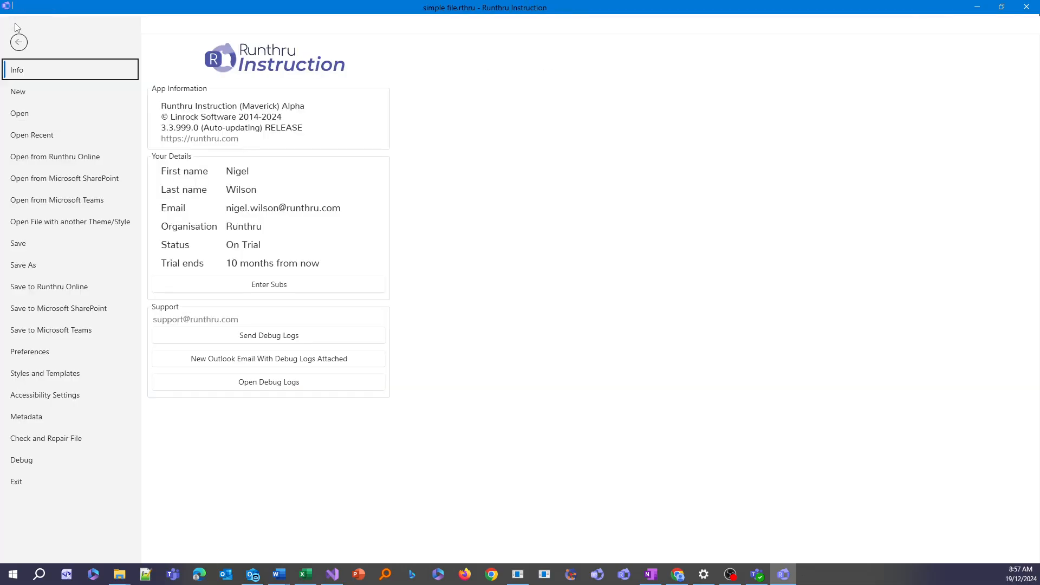
pyautogui.click(49, 359)
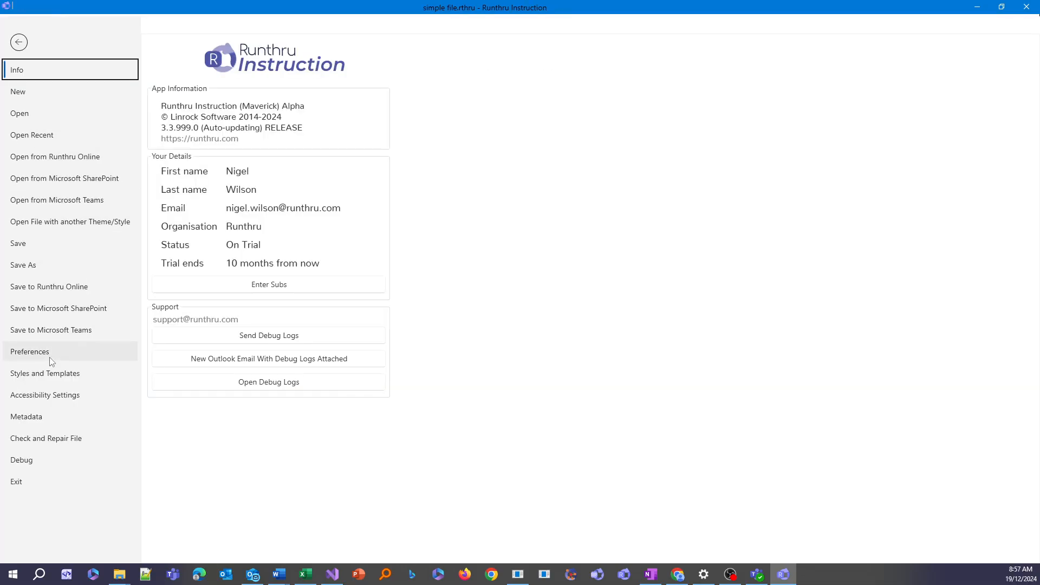
pyautogui.click(630, 152)
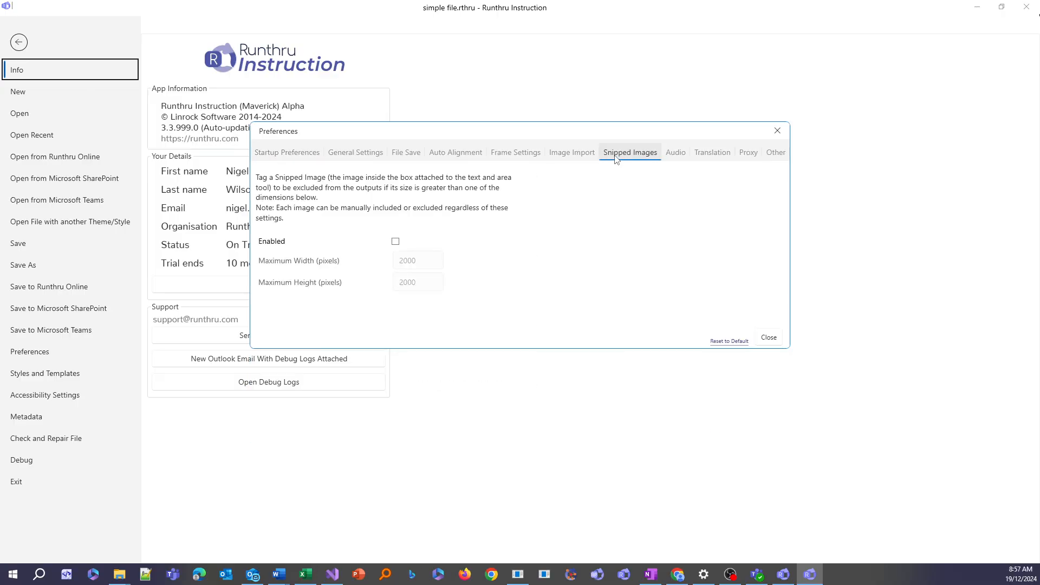
pyautogui.click(396, 242)
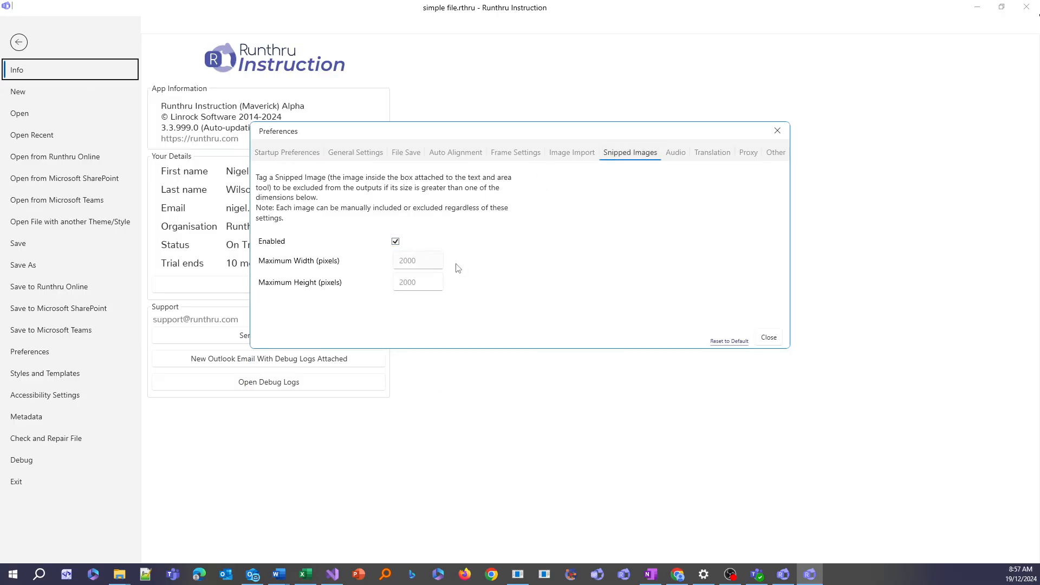
pyautogui.click(774, 342)
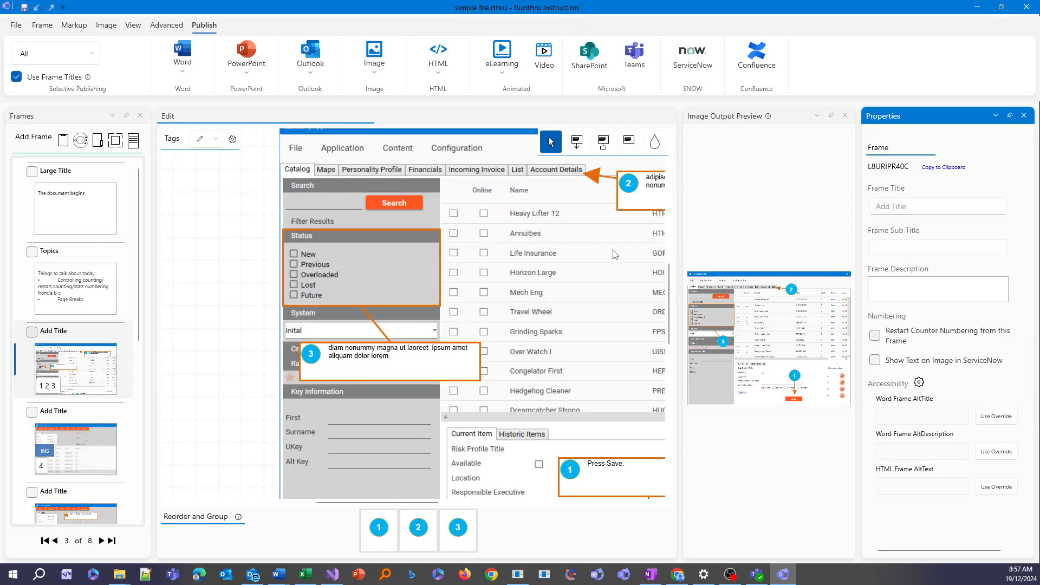
# Step: Turn off Show Snipped Image in outputs for the Status area markup and check the result in a newly published Word document
pyautogui.click(881, 398)
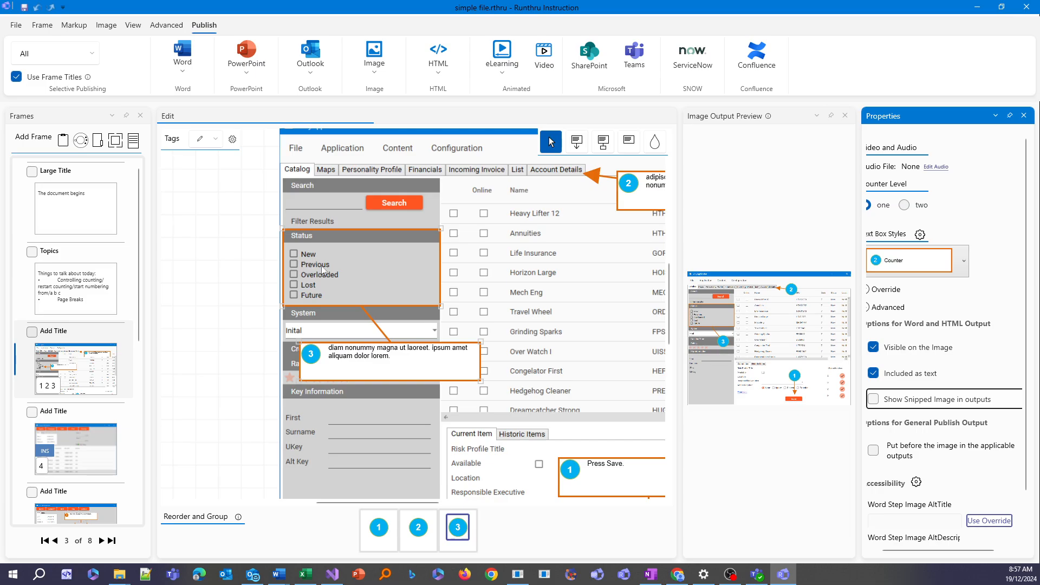
pyautogui.click(184, 48)
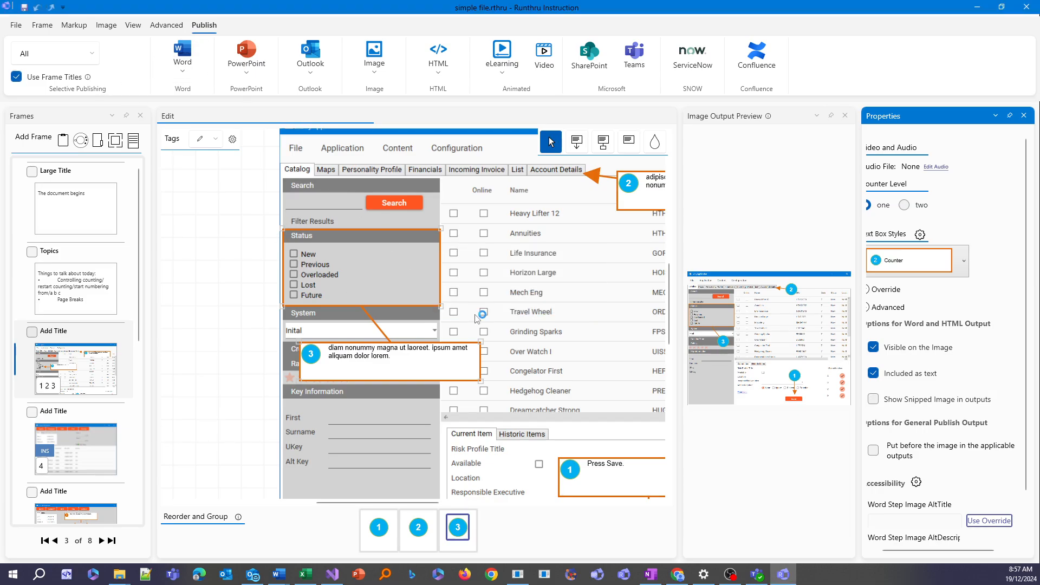
pyautogui.scroll(-8, 562, 355)
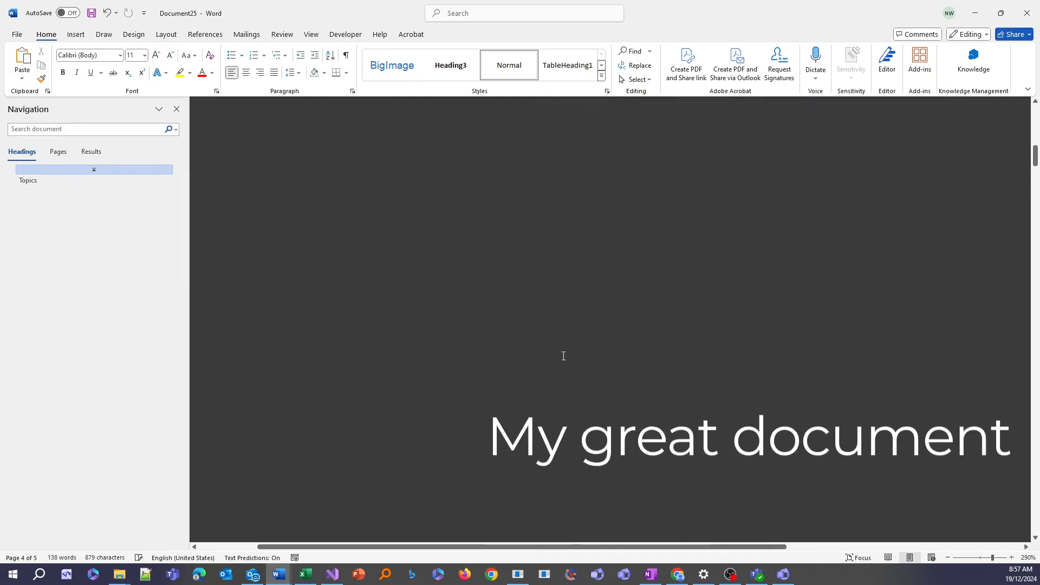
pyautogui.keyDown('ctrl'); pyautogui.scroll(-10, 558, 356); pyautogui.keyUp('ctrl')
pyautogui.scroll(-12, 550, 358)
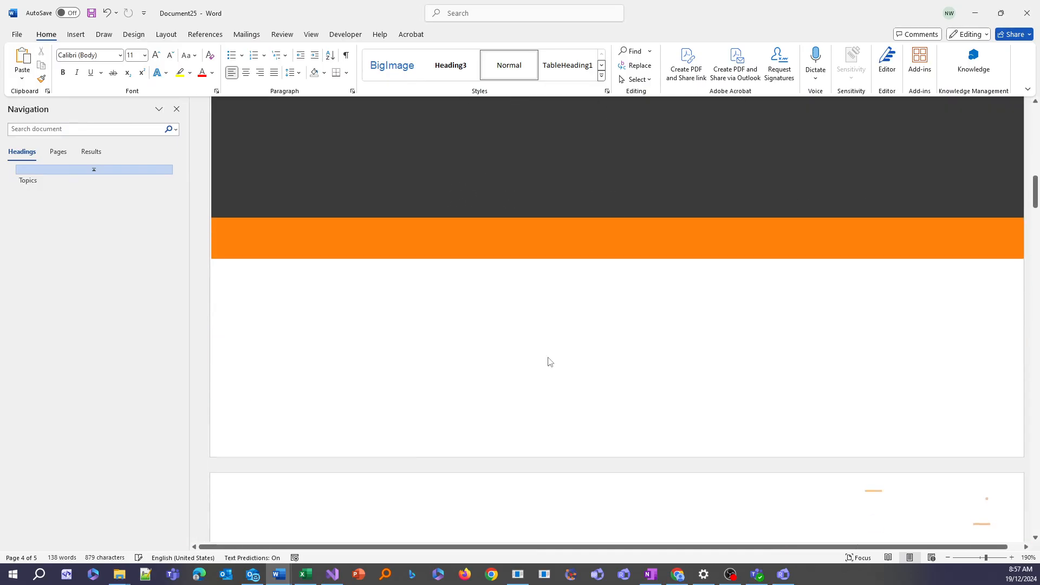
pyautogui.scroll(-15, 537, 356)
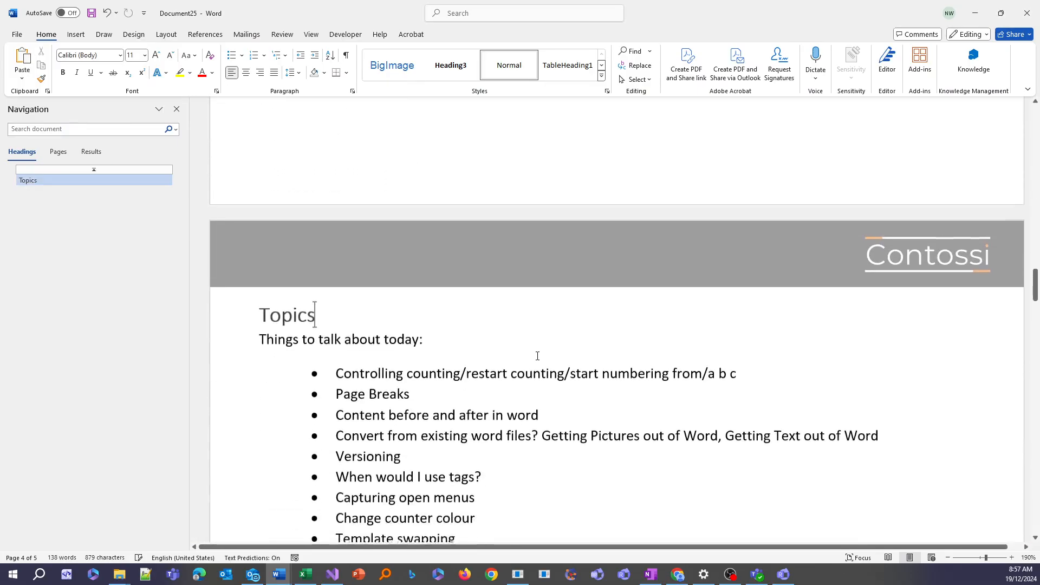
pyautogui.scroll(-3, 524, 352)
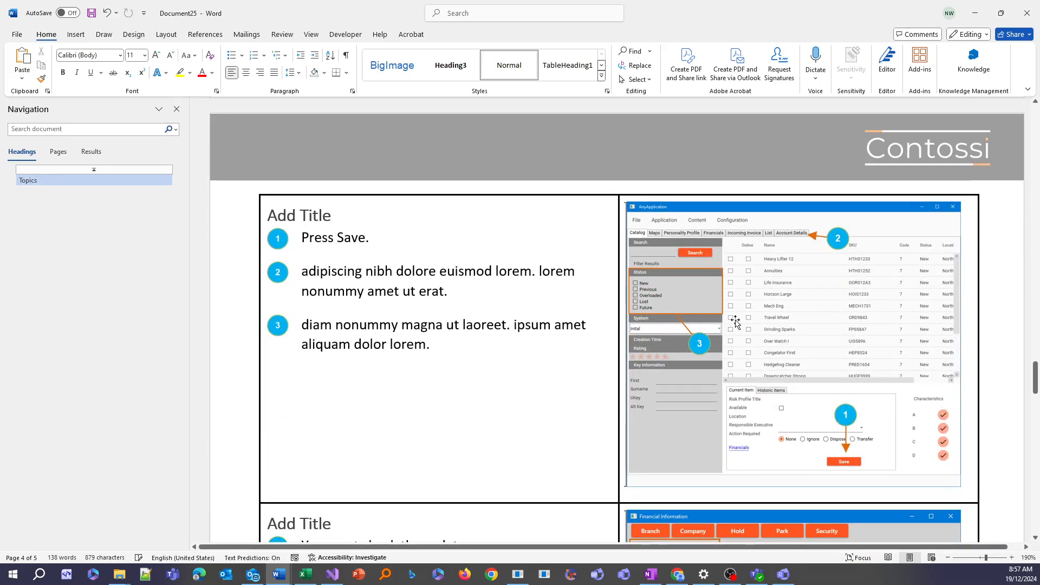
# Step: Close both published Word documents without saving them and return to the Runthru Instruction project
pyautogui.click(544, 348)
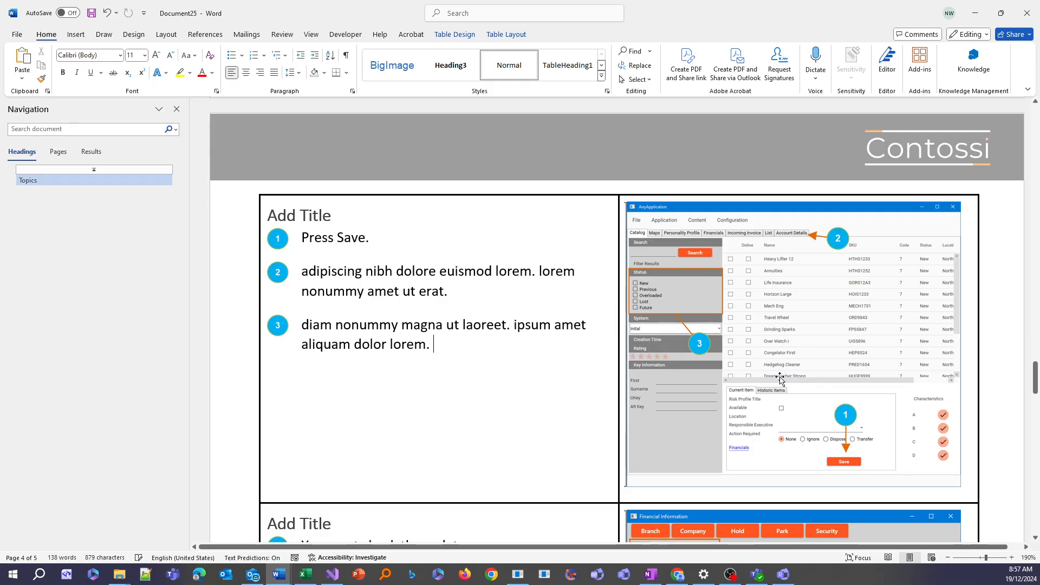
pyautogui.click(1026, 13)
pyautogui.click(573, 414)
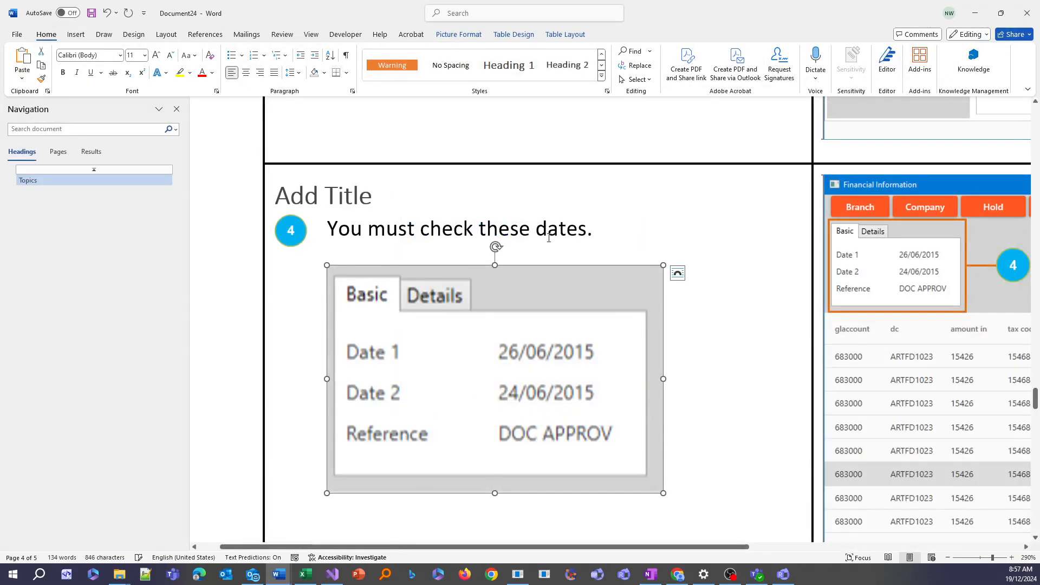
pyautogui.click(1020, 6)
pyautogui.click(573, 413)
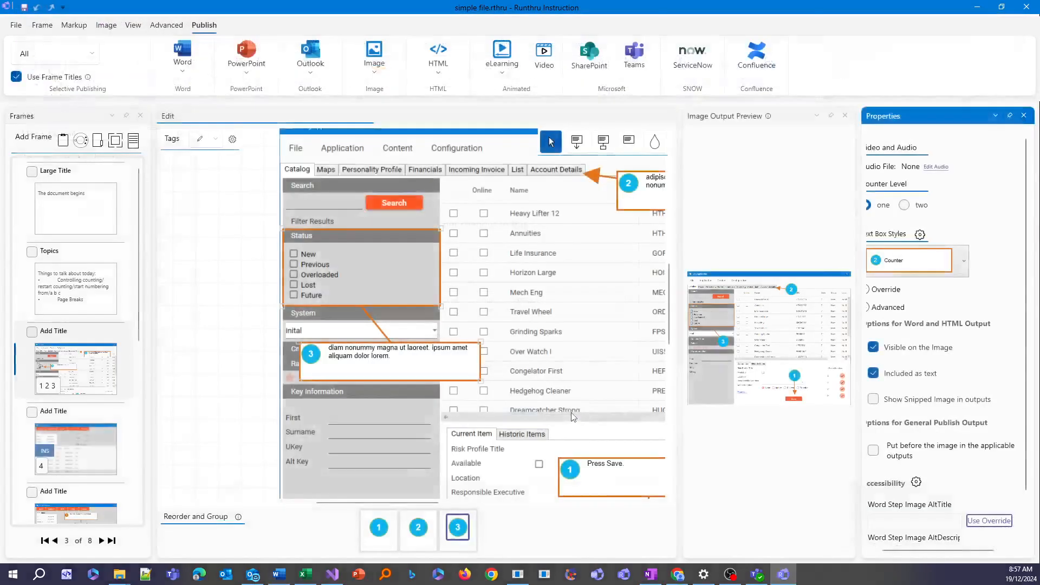
# Step: Open the Topics text frame and review its list of discussion points
pyautogui.click(81, 254)
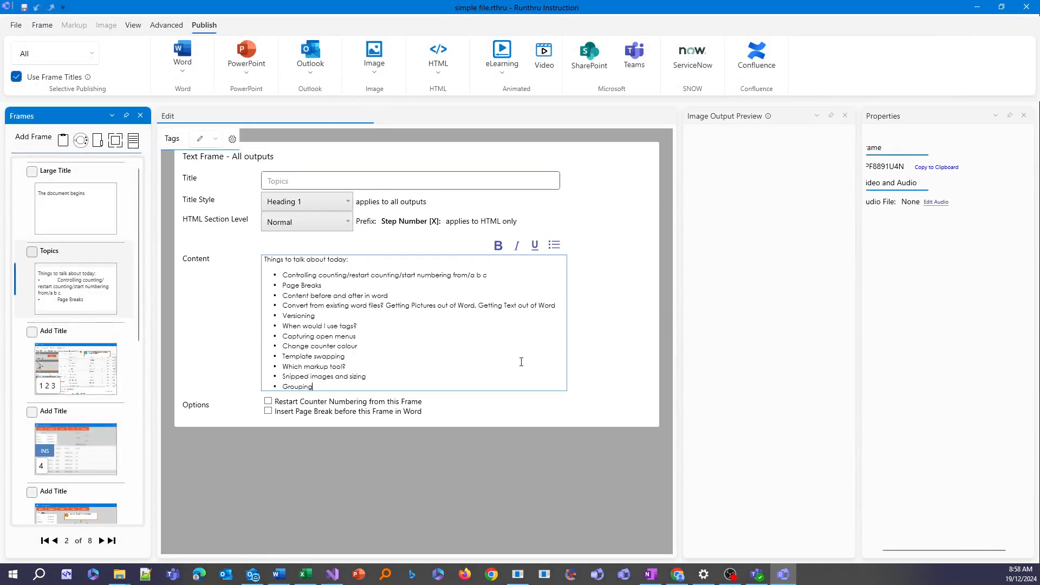
pyautogui.click(315, 386)
pyautogui.click(377, 364)
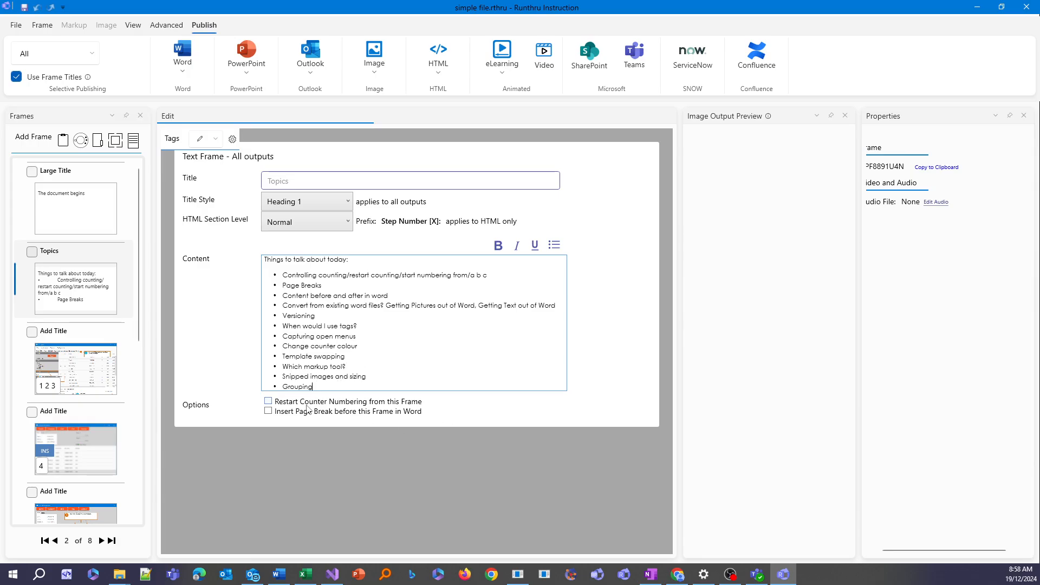
# Step: Add a Text markup over the product list in frame 3, fill it with placeholder text, and shift the box slightly
pyautogui.click(108, 370)
pyautogui.click(632, 142)
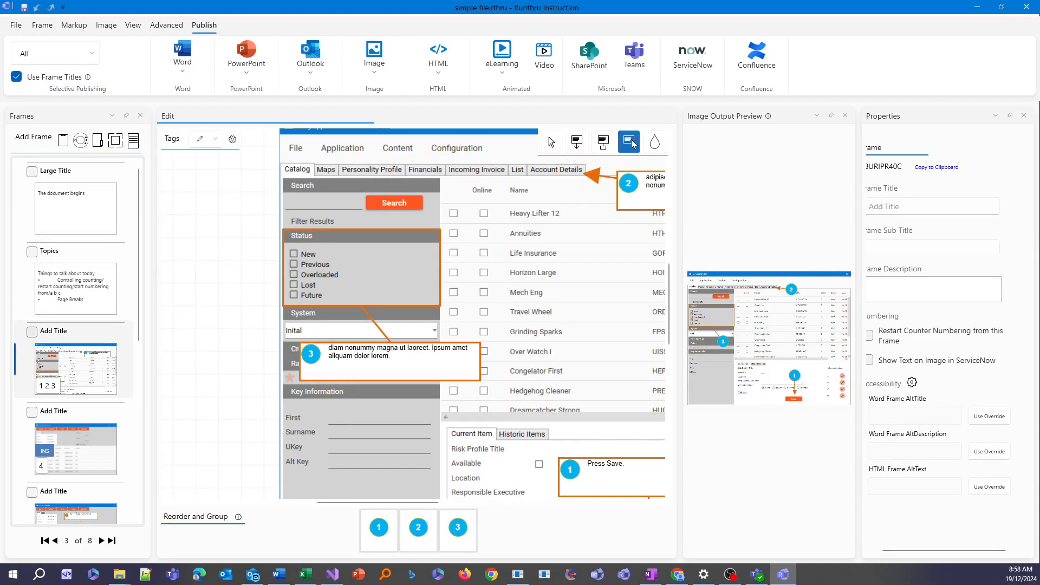
pyautogui.moveTo(505, 258); pyautogui.dragTo(635, 277)
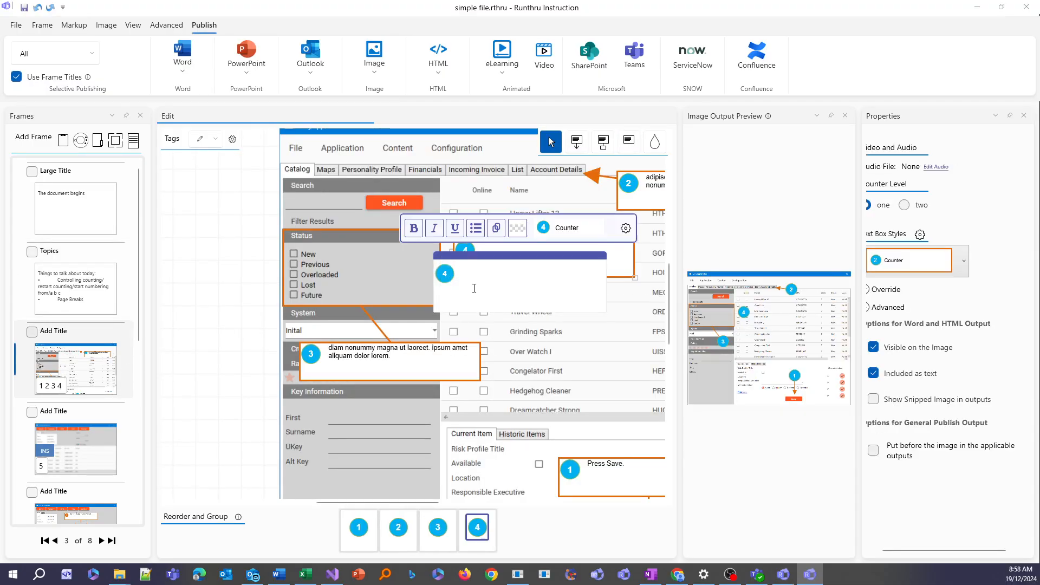
pyautogui.rightClick(485, 274)
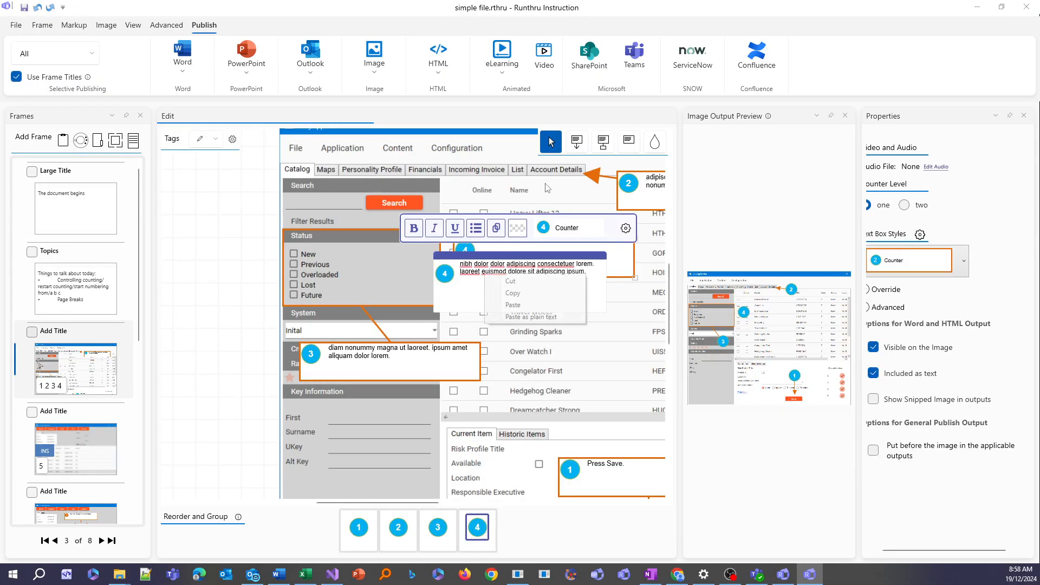
pyautogui.click(549, 144)
pyautogui.moveTo(506, 262); pyautogui.dragTo(516, 260)
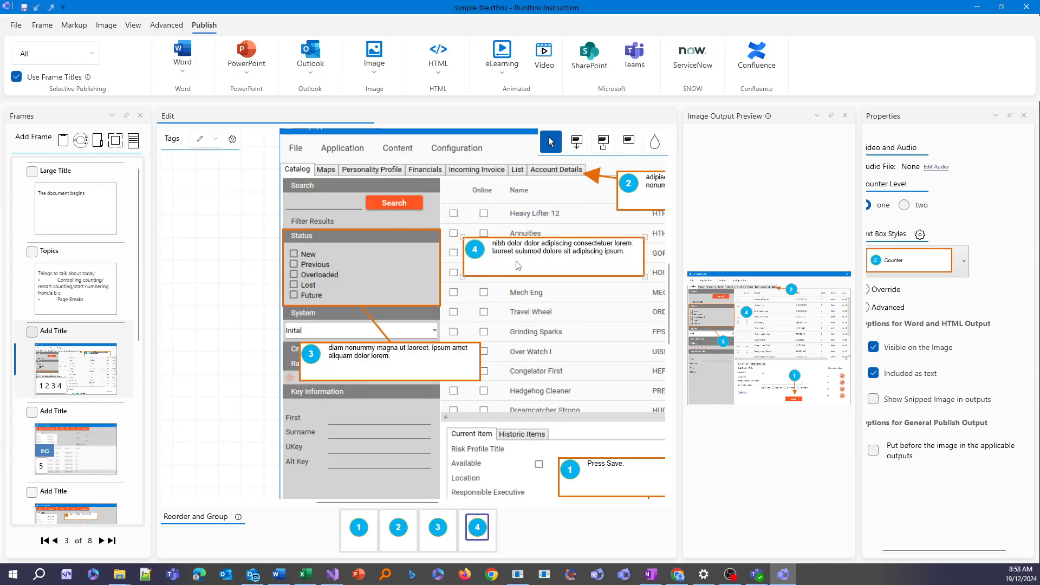
# Step: Draw a rectangle around the product rows from Mech Eng to Hedgehog Cleaner and shift text box 4 to sit just above it
pyautogui.click(166, 26)
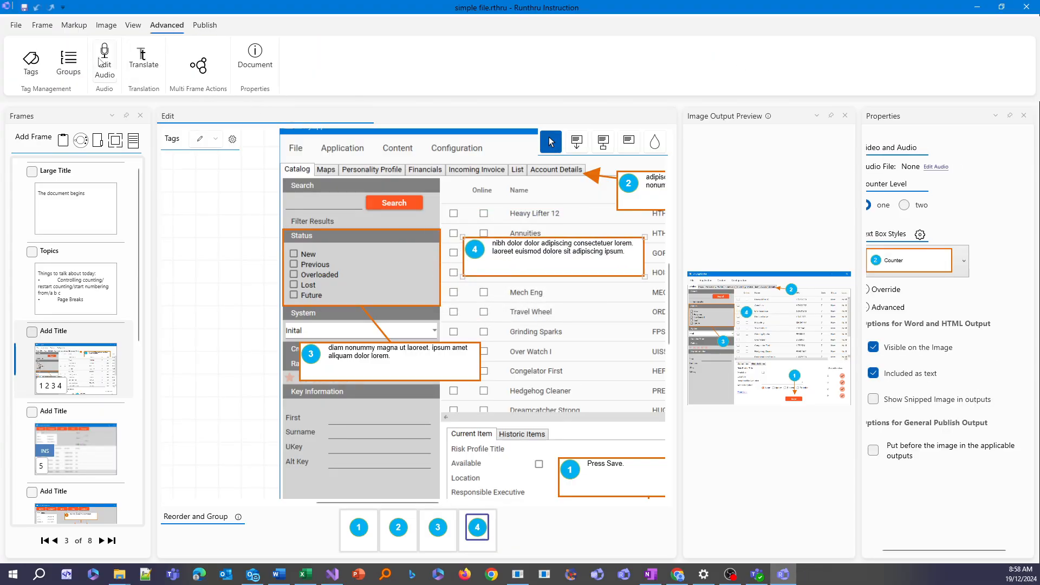
pyautogui.click(72, 26)
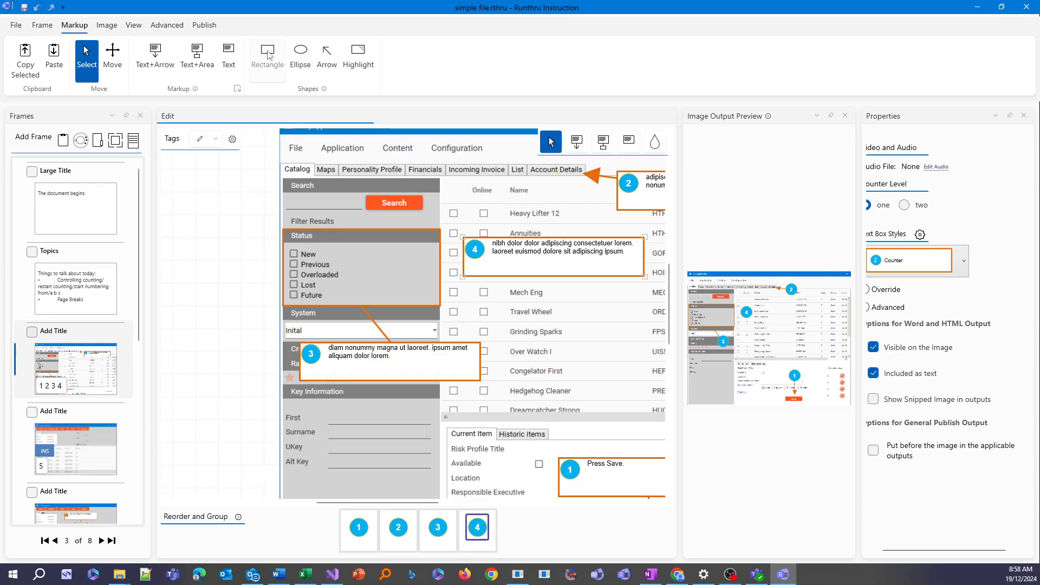
pyautogui.click(268, 57)
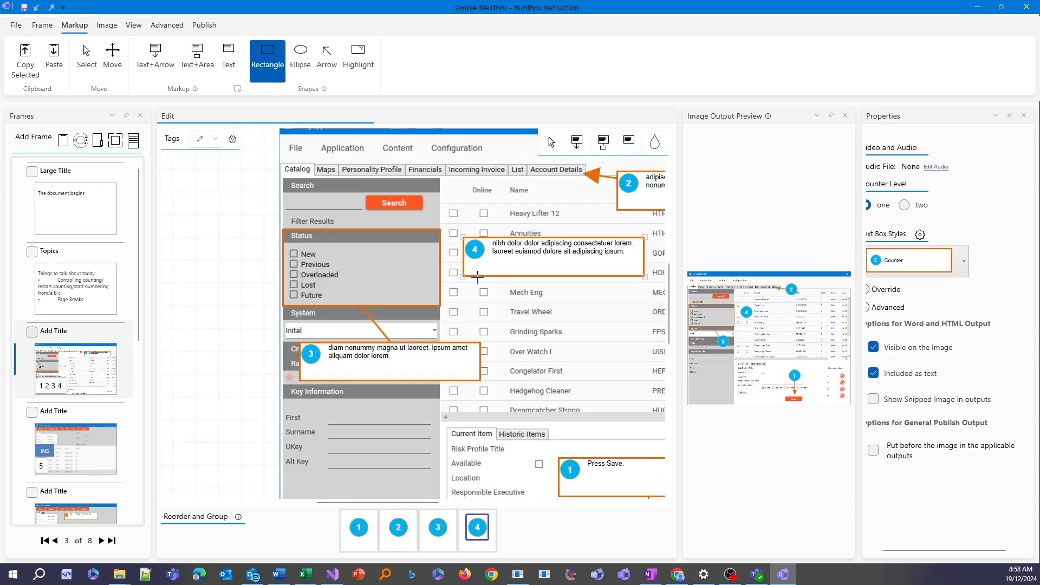
pyautogui.moveTo(478, 278); pyautogui.dragTo(653, 410)
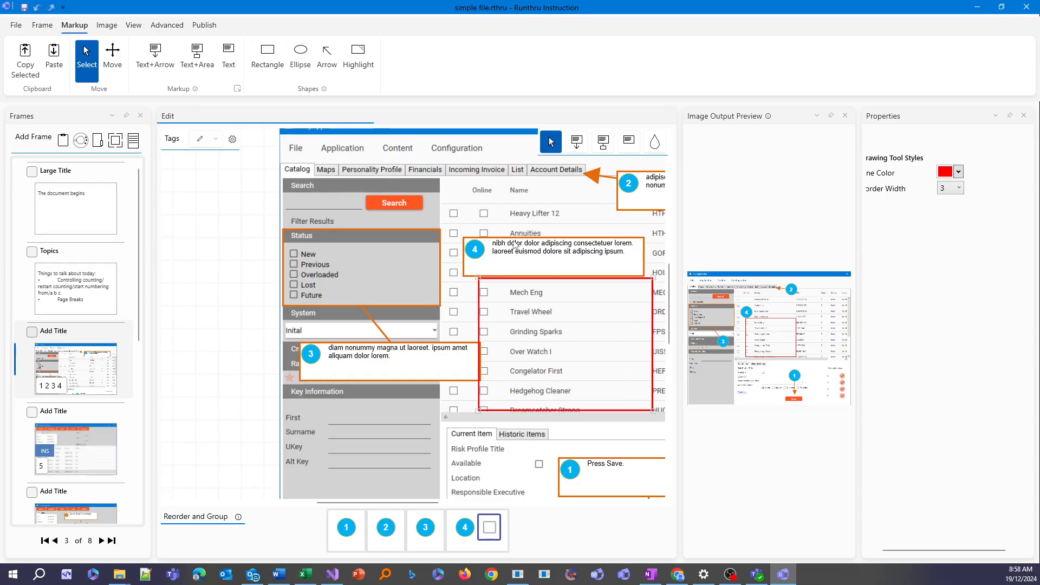
pyautogui.moveTo(515, 245); pyautogui.dragTo(530, 248)
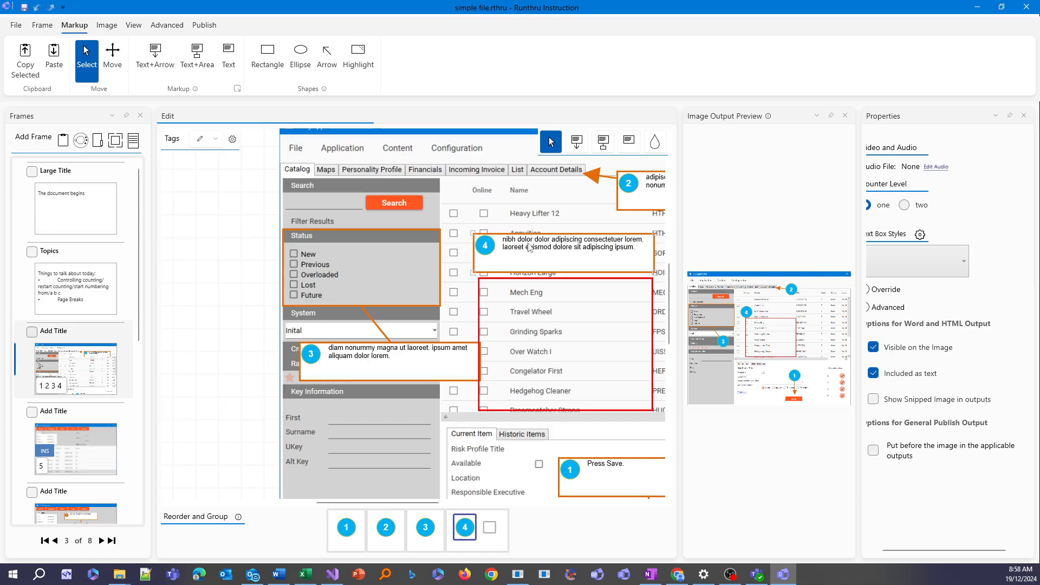
# Step: Open text box 4 for editing, look through its text box style options, and close it without changing the style
pyautogui.doubleClick(599, 254)
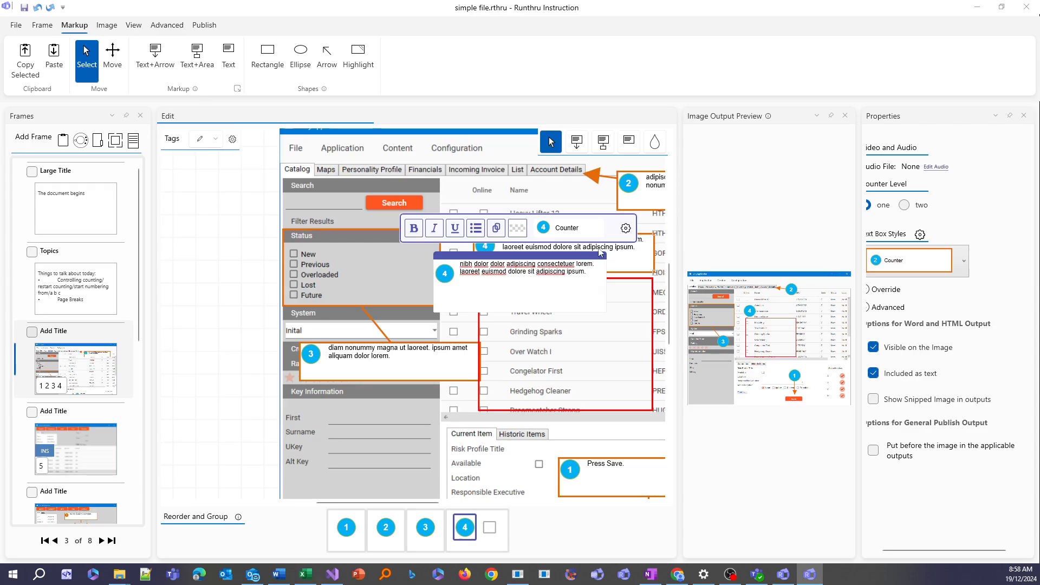
pyautogui.click(579, 228)
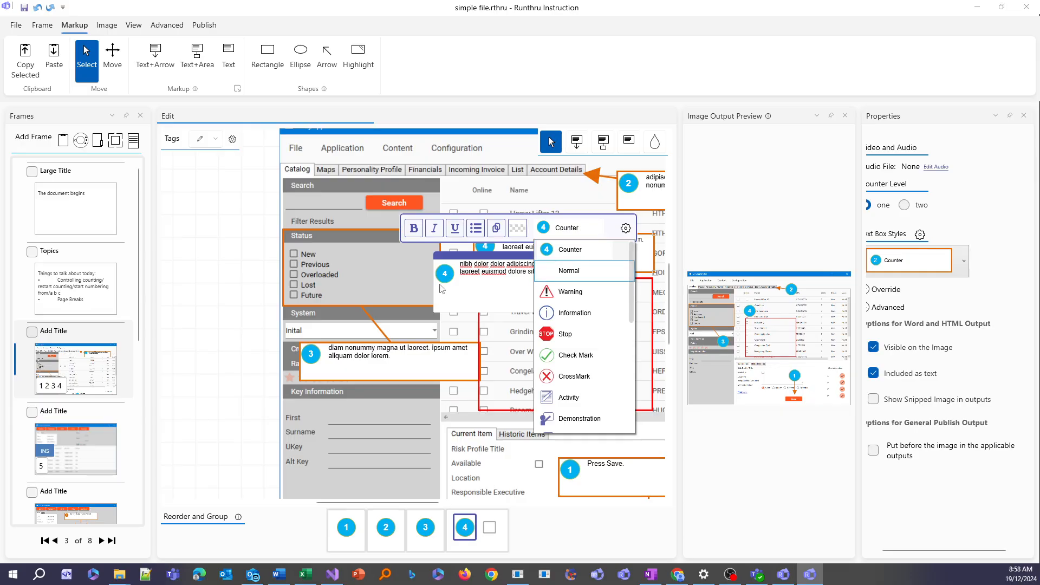
pyautogui.click(478, 300)
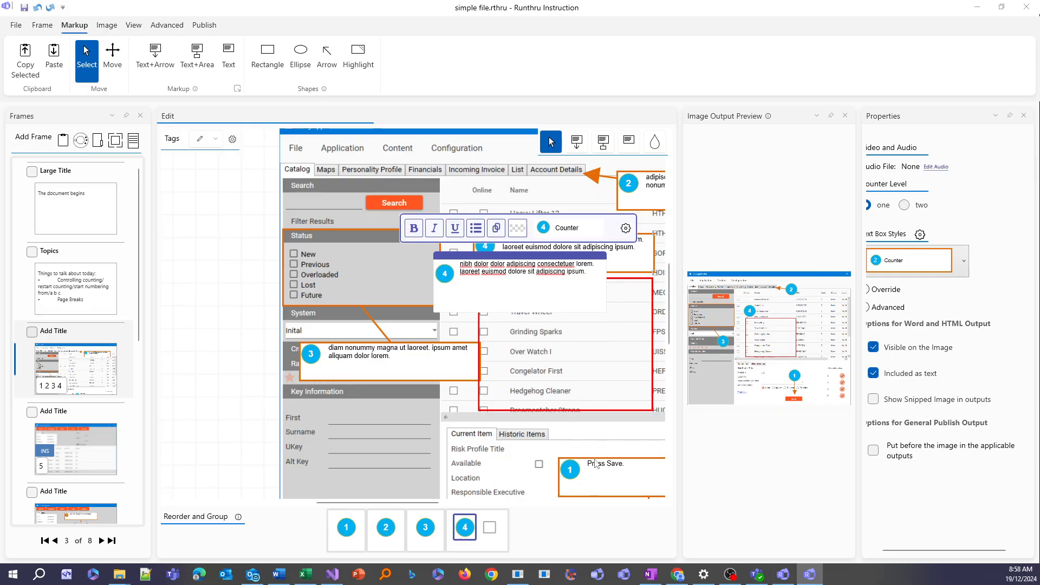
pyautogui.click(596, 450)
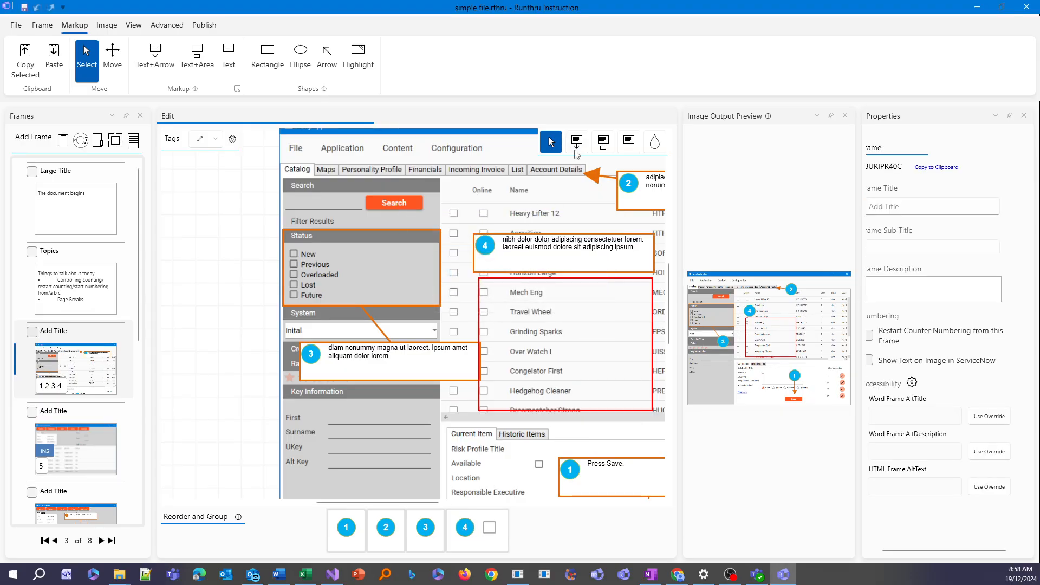